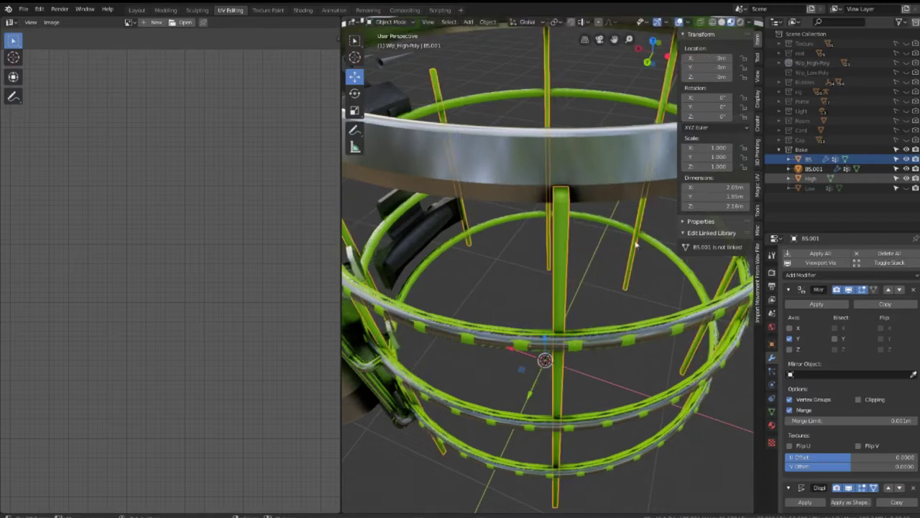
Hide the High model and apply the Mirror modifier on BS.001.
left_click(910, 178)
scroll(608, 266, "down", 3)
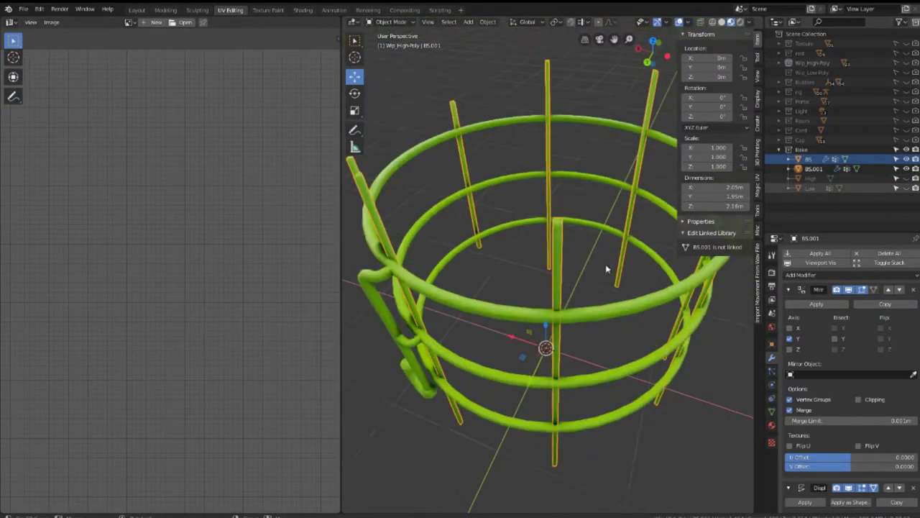
middle_click_drag(608, 266, 555, 228)
left_click(819, 304)
left_click(536, 263)
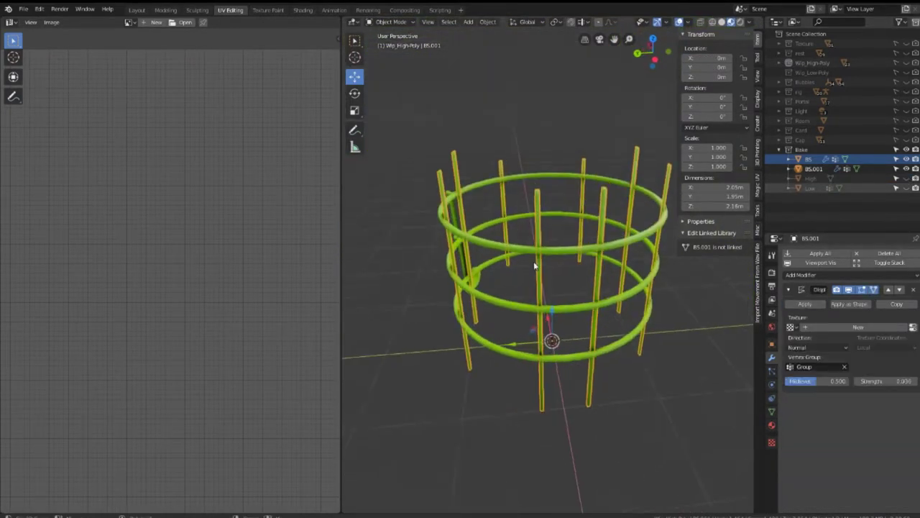
key("g")
key("Escape")
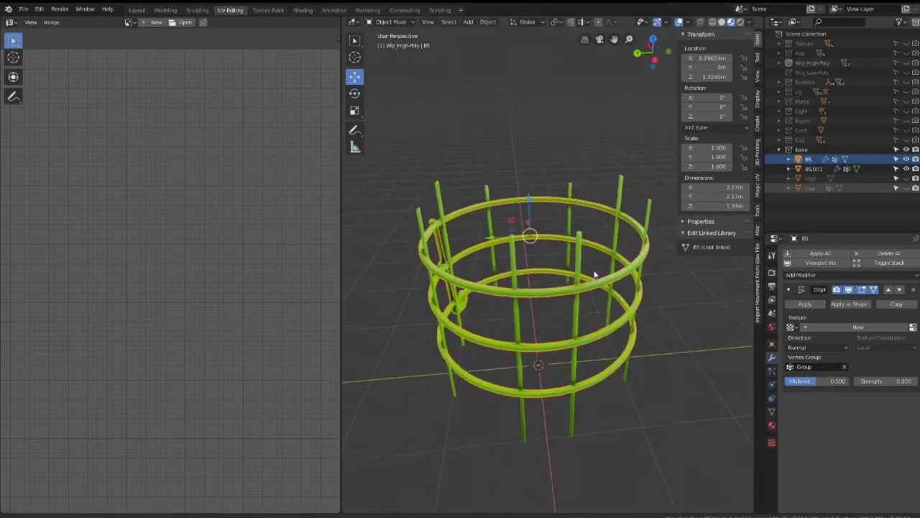
middle_click_drag(596, 273, 546, 248)
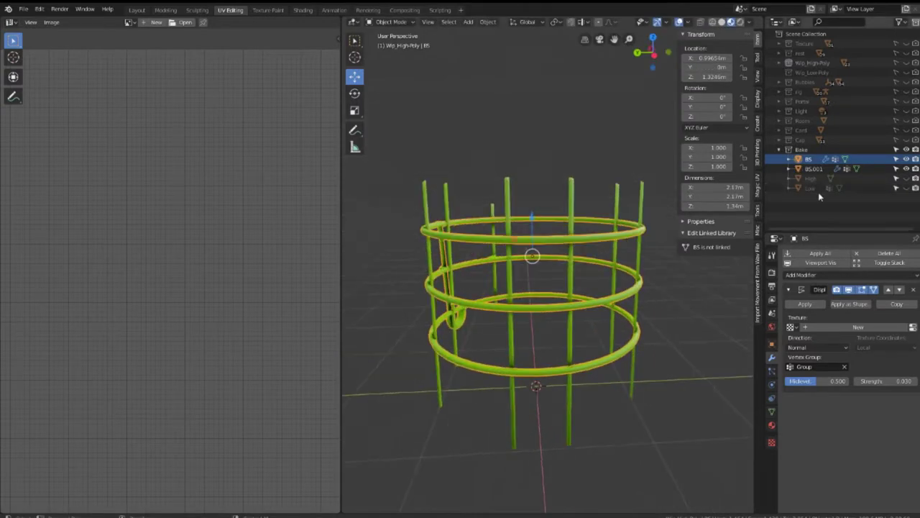
Select the BS.001 poles together with the BS rings and join them into BS.
left_click(907, 169)
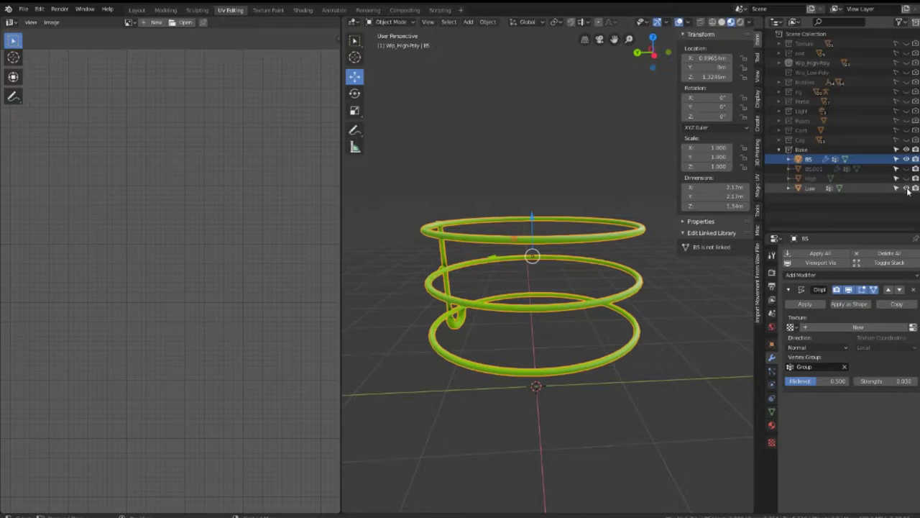
left_click(907, 159)
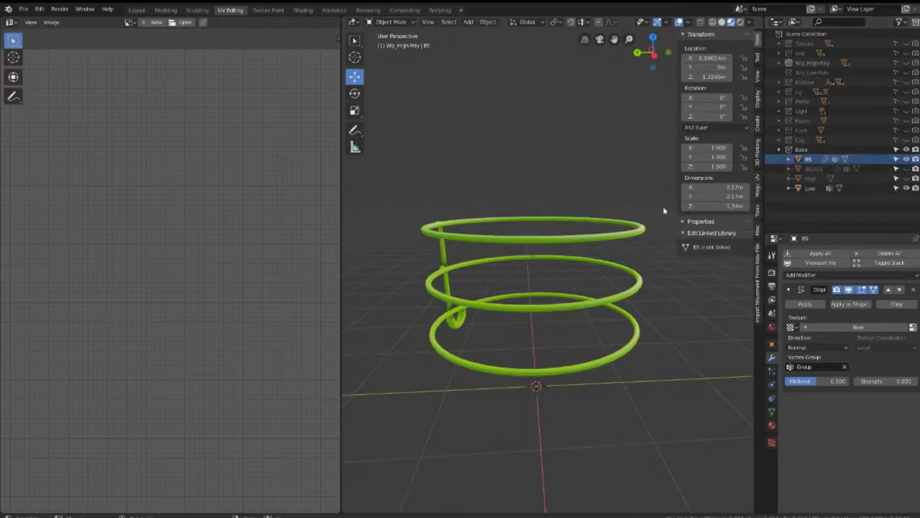
key("ctrl+z")
key("ctrl+z")
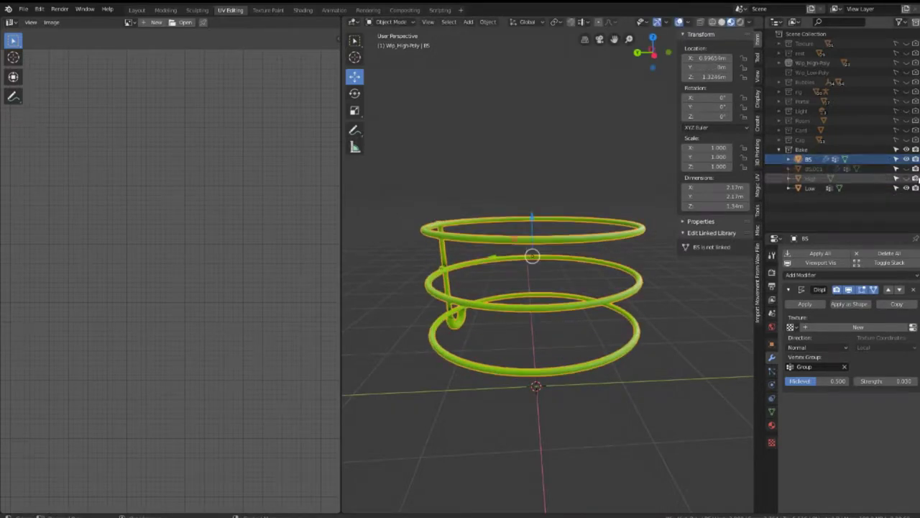
key("ctrl+z")
key("ctrl+z")
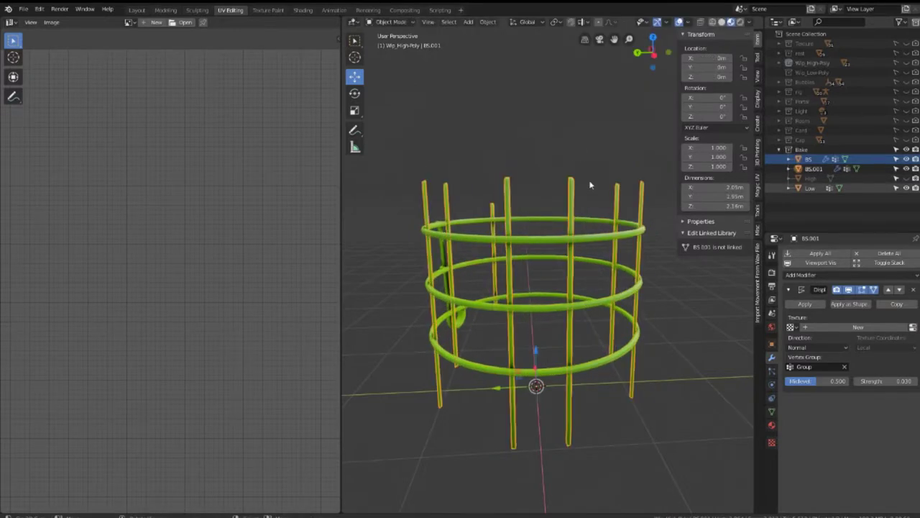
key("ctrl+z")
key("ctrl+z")
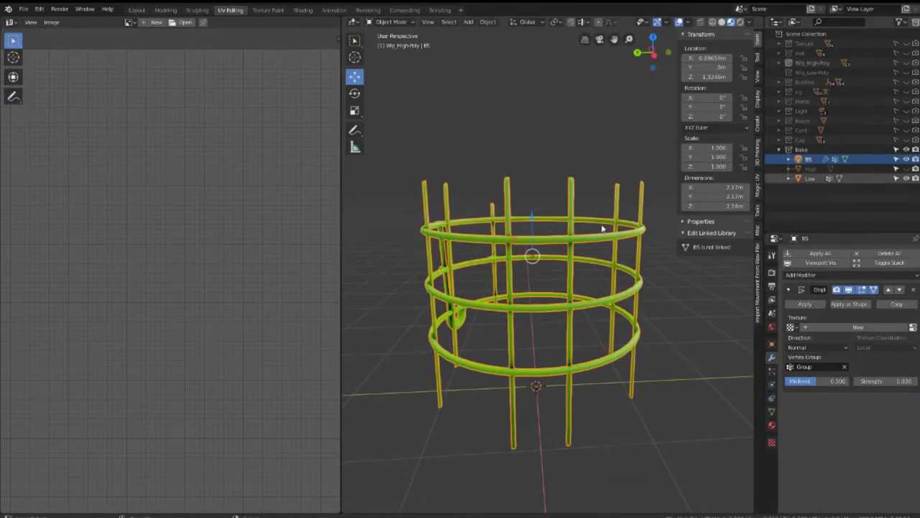
scroll(597, 234, "up", 5)
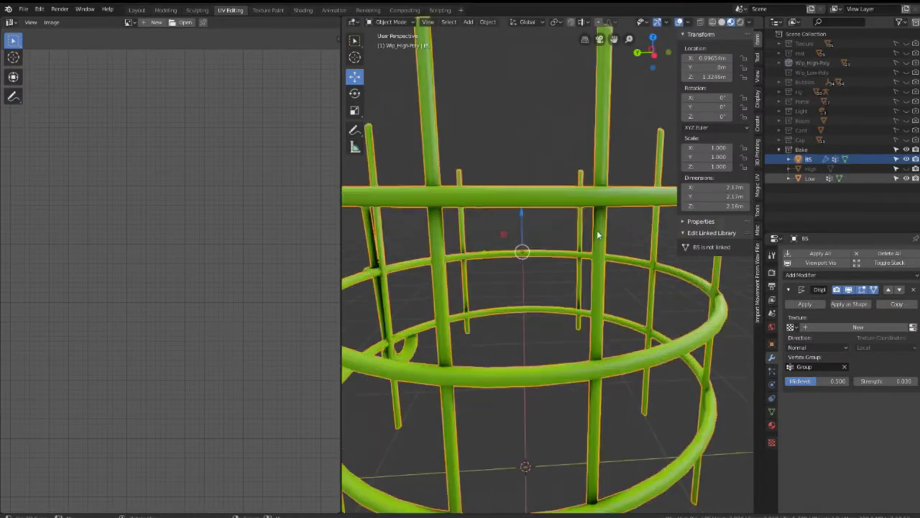
left_click(810, 179)
key("ctrl+z")
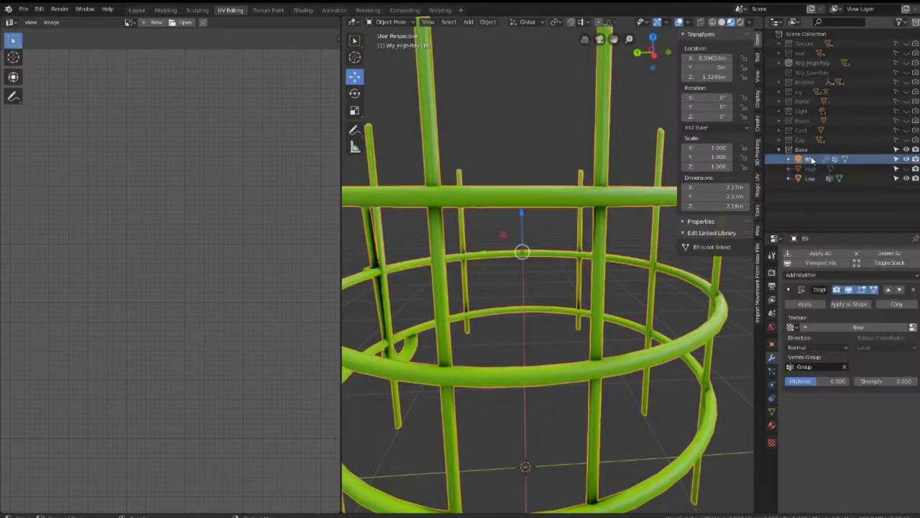
scroll(633, 237, "down", 5)
middle_click_drag(618, 258, 636, 233)
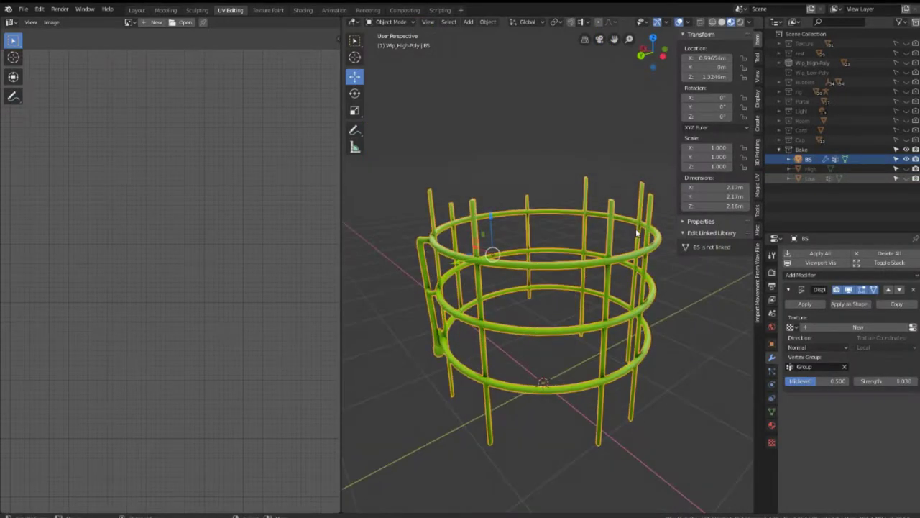
Unhide High and Low, make BS active again, and enter Edit Mode on the cage.
key("alt+h")
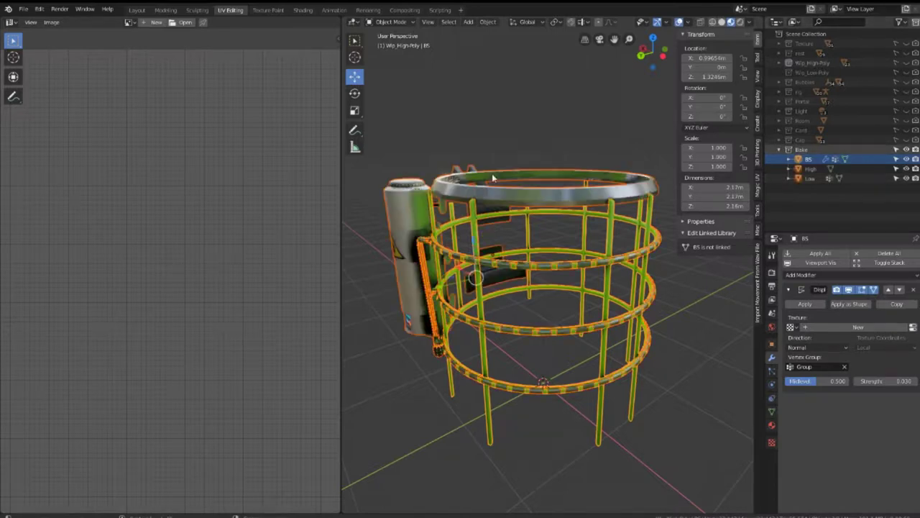
scroll(503, 215, "up", 2)
scroll(532, 237, "up", 2)
scroll(562, 256, "up", 2)
left_click(562, 258)
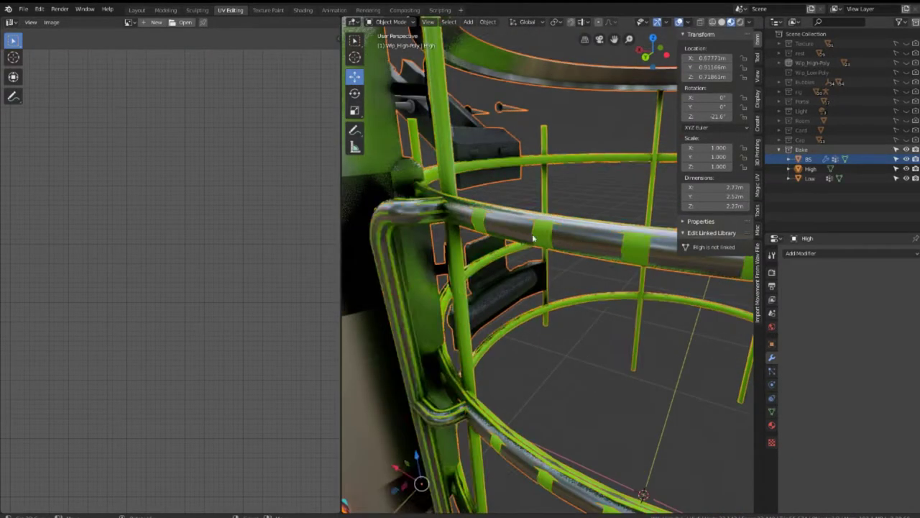
key("g")
key("Escape")
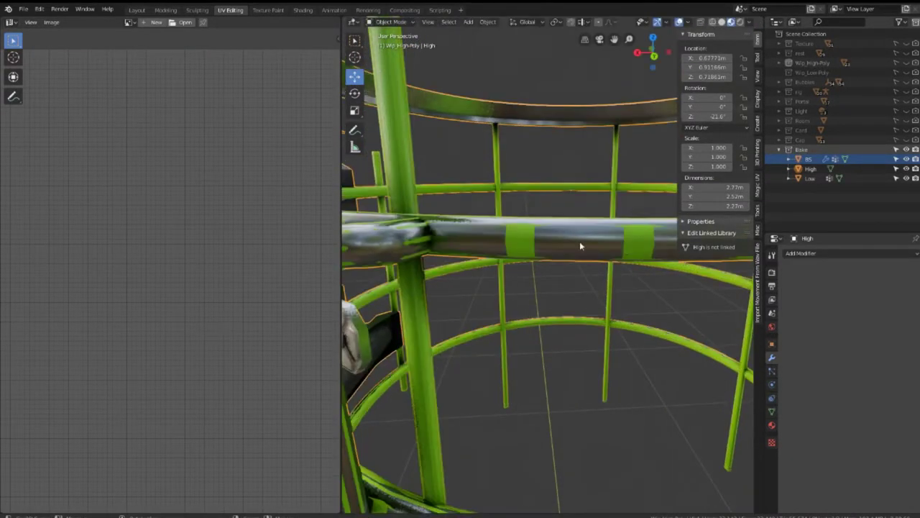
key("ctrl+z")
scroll(601, 230, "down", 2)
middle_click_drag(600, 229, 568, 215)
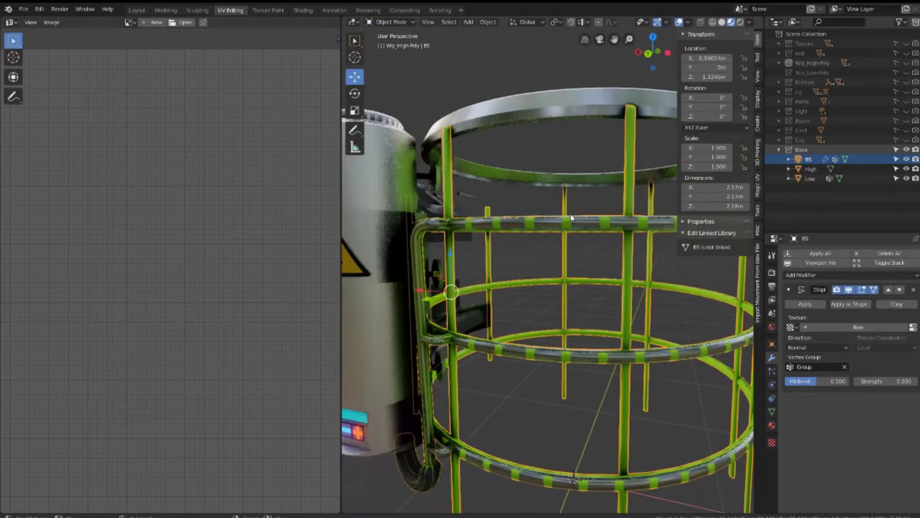
key("Tab")
Select the cage's horizontal rings and switch to Weight Paint with the Draw brush.
key("l")
key("l")
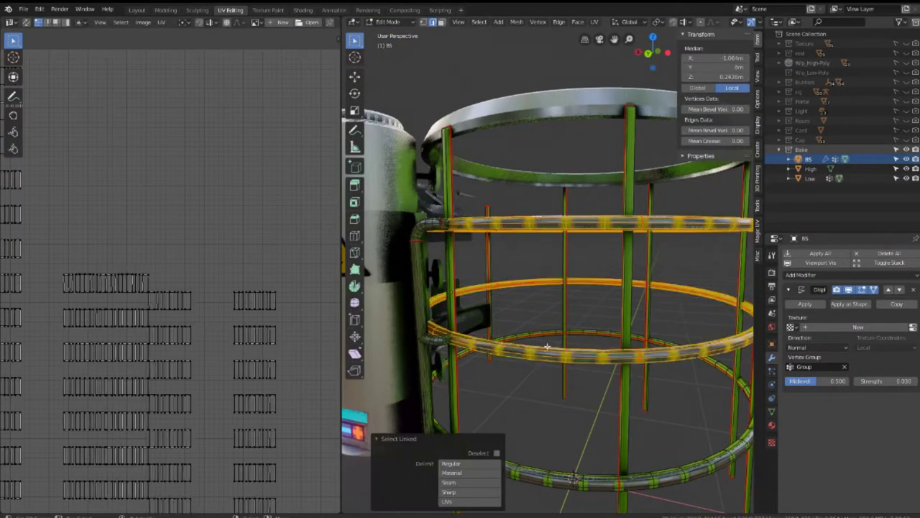
key("l")
middle_click_drag(555, 448, 479, 125)
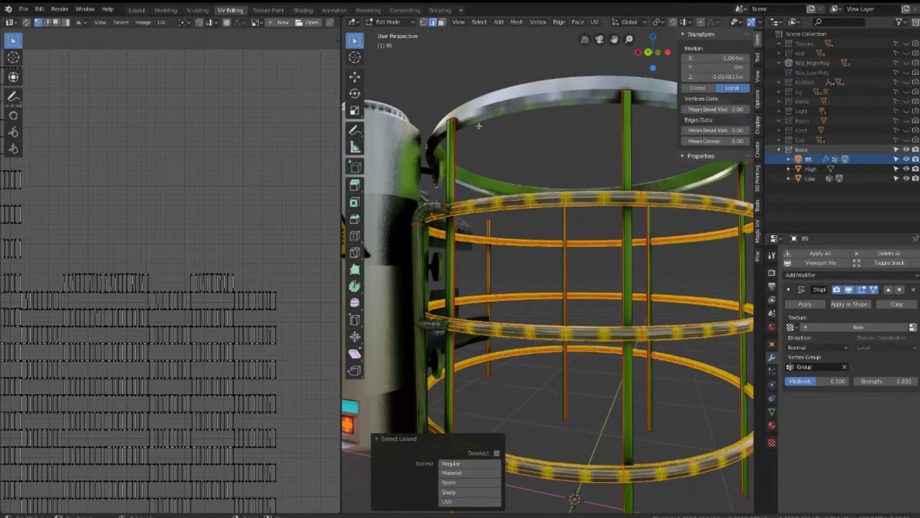
left_click(400, 23)
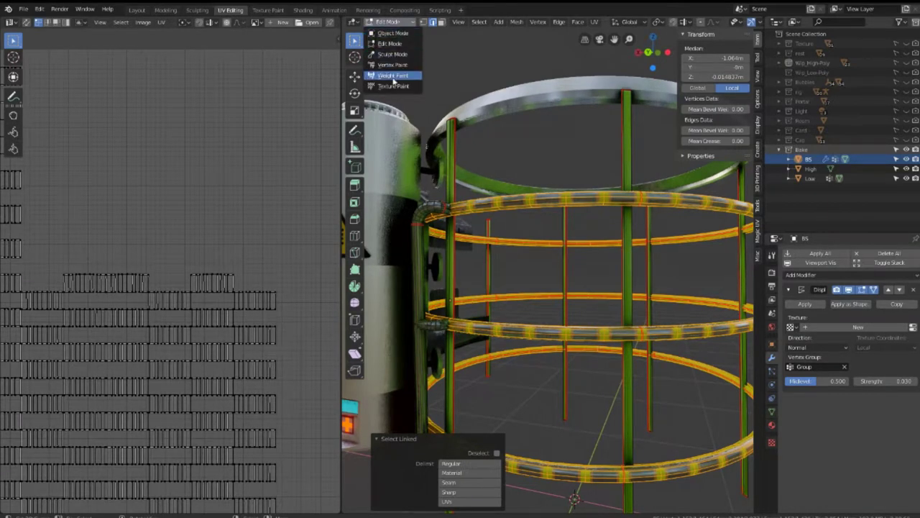
left_click(395, 75)
scroll(600, 209, "up", 2)
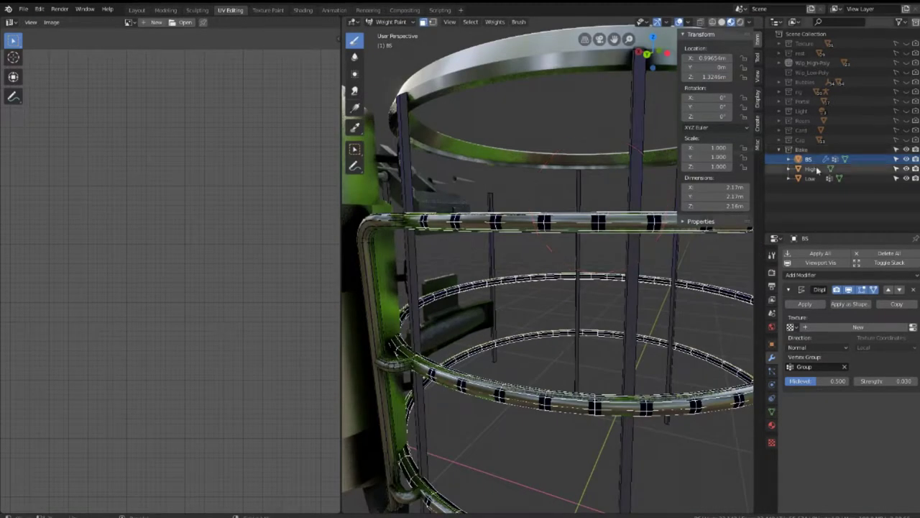
left_click(772, 261)
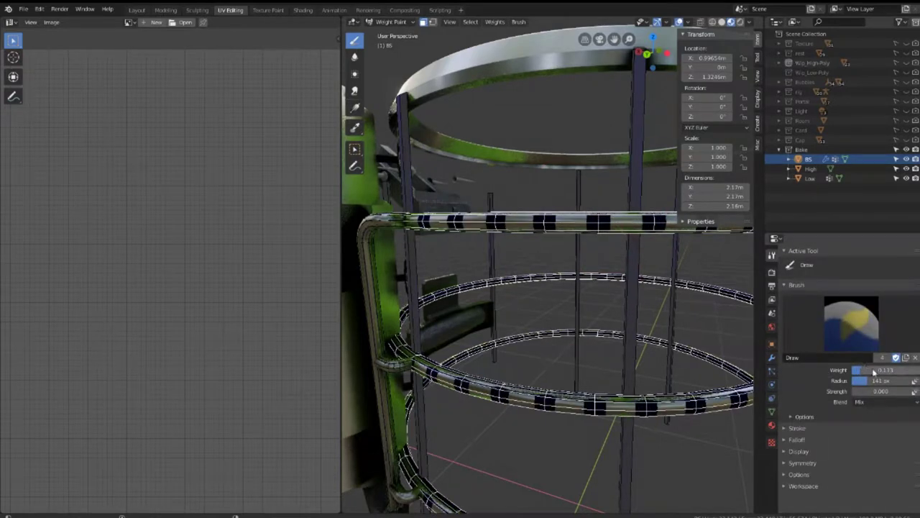
Lower the Draw brush weight to about 0.22 and repaint the rings, undoing mistakes.
mouse_move(522, 228)
middle_mouse_down()
mouse_move(606, 261)
mouse_move(564, 251)
middle_mouse_up()
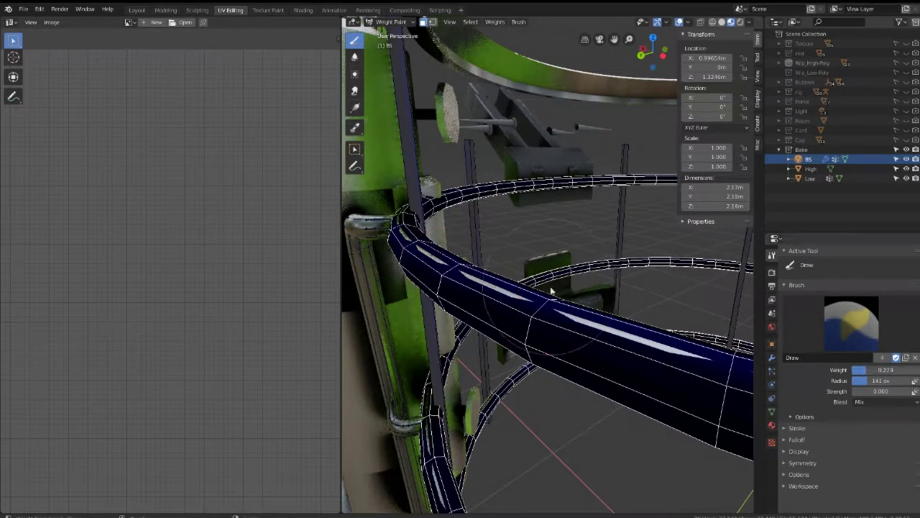
left_click_drag(885, 369, 895, 370)
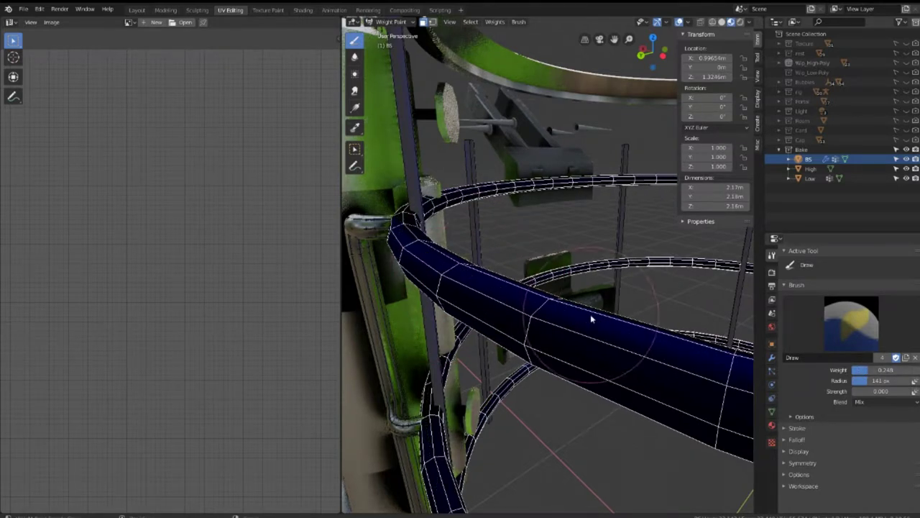
mouse_move(590, 314)
middle_mouse_down()
mouse_move(572, 305)
mouse_move(583, 282)
middle_mouse_up()
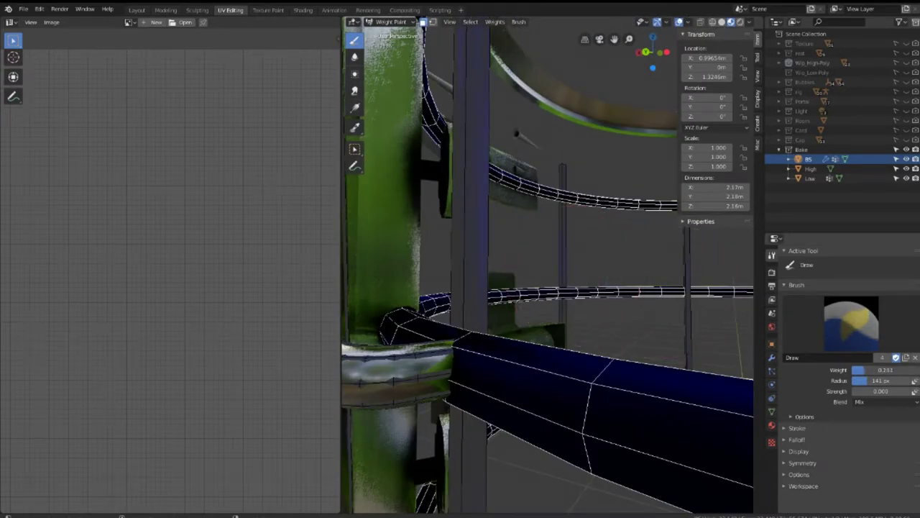
key("ctrl+z")
left_click(876, 371)
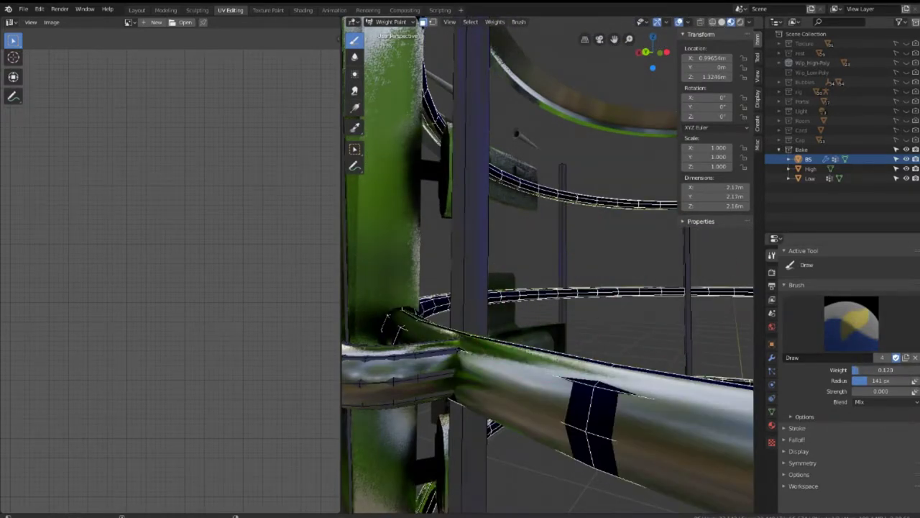
key("ctrl+z")
key("ctrl+z")
key("ctrl+z")
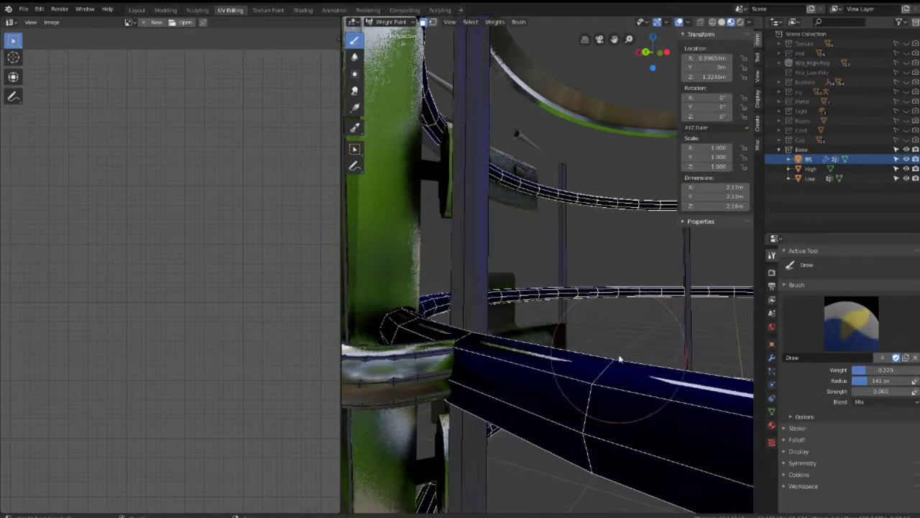
mouse_move(611, 360)
middle_mouse_down()
mouse_move(527, 366)
mouse_move(486, 327)
middle_mouse_up()
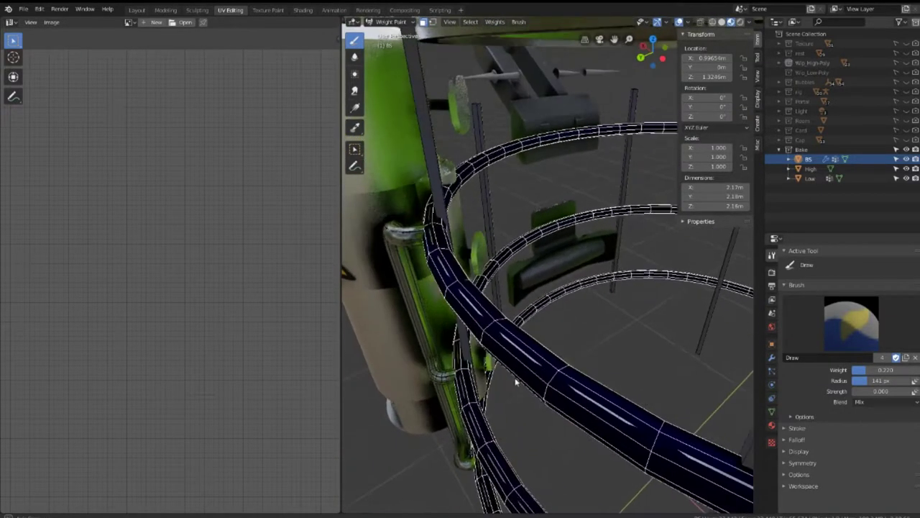
In face select mode, select two face loops on the curved tube.
key("Tab")
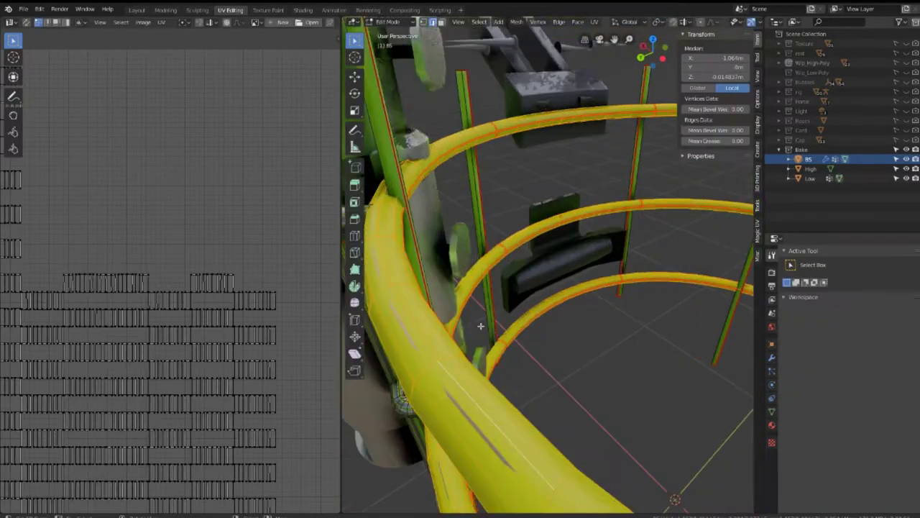
key("alt+a")
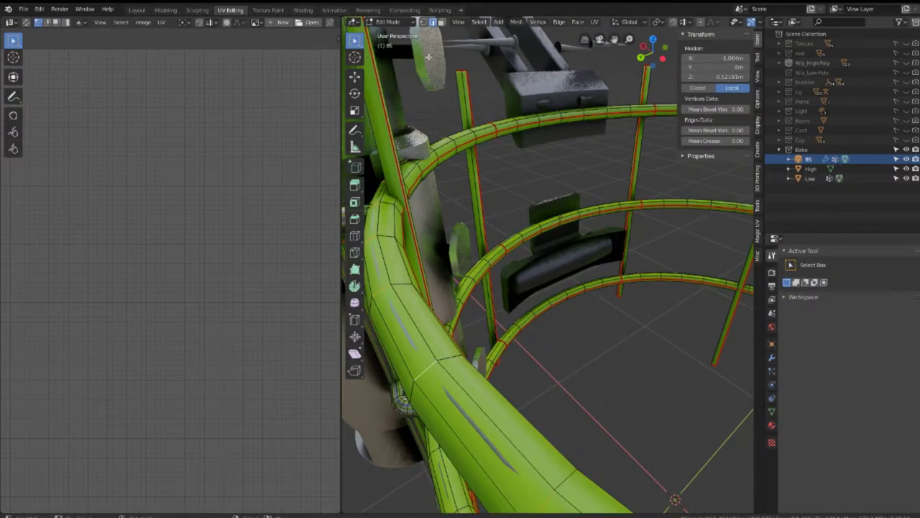
key("3")
key("a")
mouse_move(422, 329)
middle_mouse_down()
mouse_move(572, 299)
mouse_move(507, 322)
mouse_move(525, 370)
mouse_move(499, 319)
middle_mouse_up()
left_click(507, 322, "alt")
left_click(526, 370, "alt+shift")
mouse_move(476, 147)
middle_mouse_down()
mouse_move(481, 432)
mouse_move(506, 325)
mouse_move(496, 292)
middle_mouse_up()
Weight-paint the curved pipe bend at about 0.27, then return to Edit Mode.
key("ctrl+Tab")
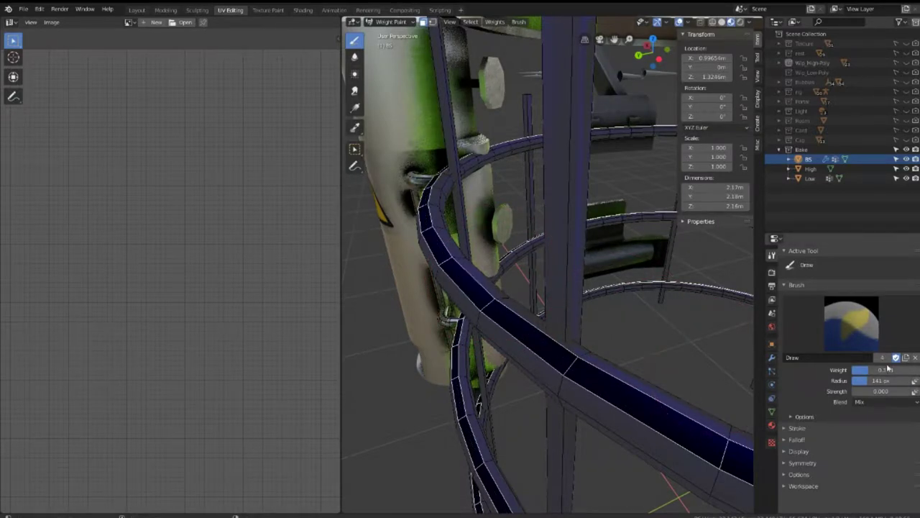
scroll(551, 328, "down", 3)
scroll(550, 329, "down", 3)
scroll(612, 316, "down", 2)
mouse_move(612, 317)
middle_mouse_down()
mouse_move(565, 307)
mouse_move(509, 273)
middle_mouse_up()
scroll(510, 273, "up", 3)
mouse_move(565, 304)
middle_mouse_down()
mouse_move(621, 342)
mouse_move(573, 306)
mouse_move(546, 309)
middle_mouse_up()
key("Tab")
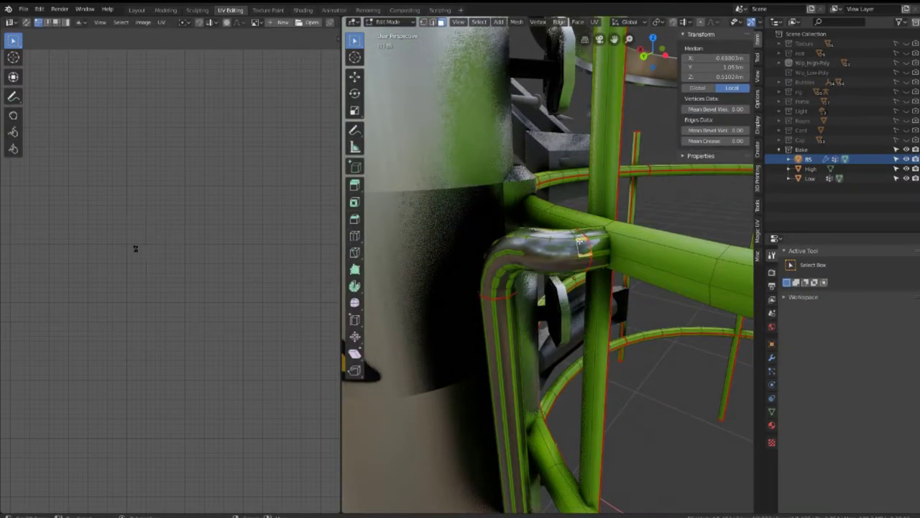
Select the bent pipe, curved section and vertical pipe pieces to view their UV islands.
key("ctrl+l")
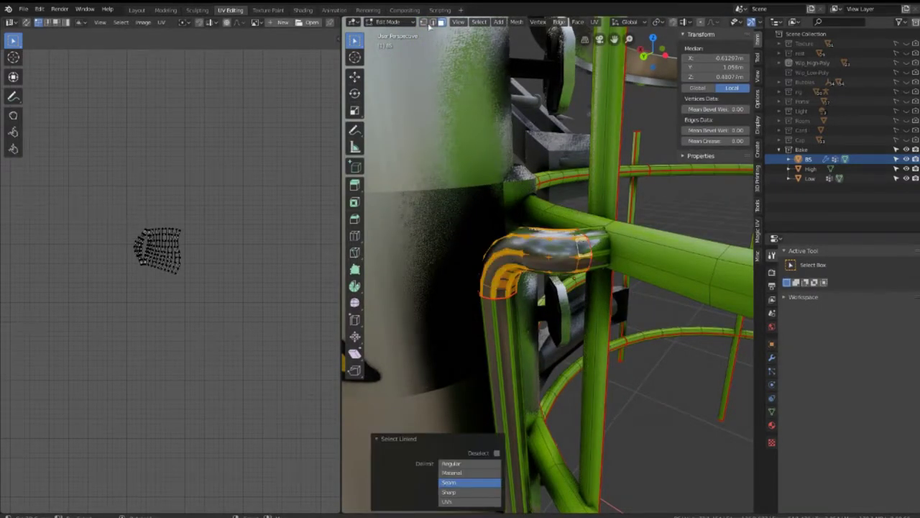
scroll(572, 263, "down", 6)
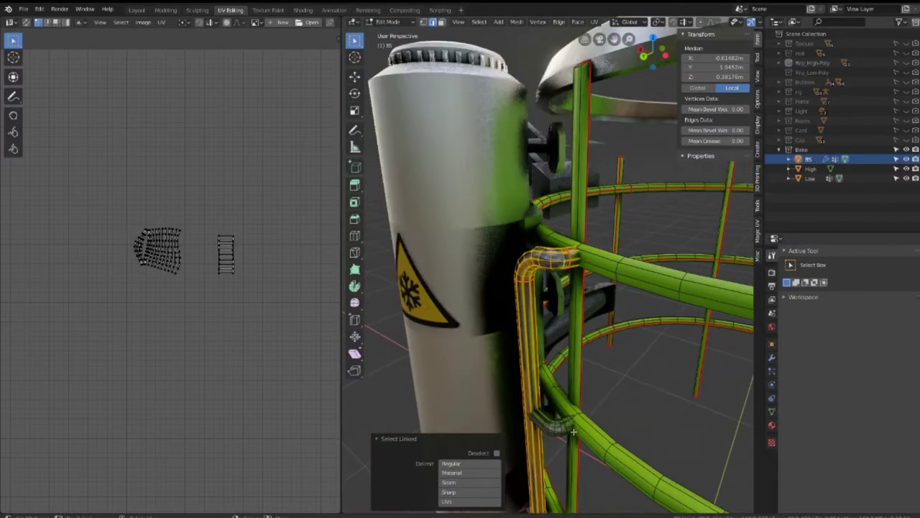
mouse_move(575, 273)
middle_mouse_down()
mouse_move(604, 313)
mouse_move(554, 398)
middle_mouse_up()
scroll(603, 314, "up", 4)
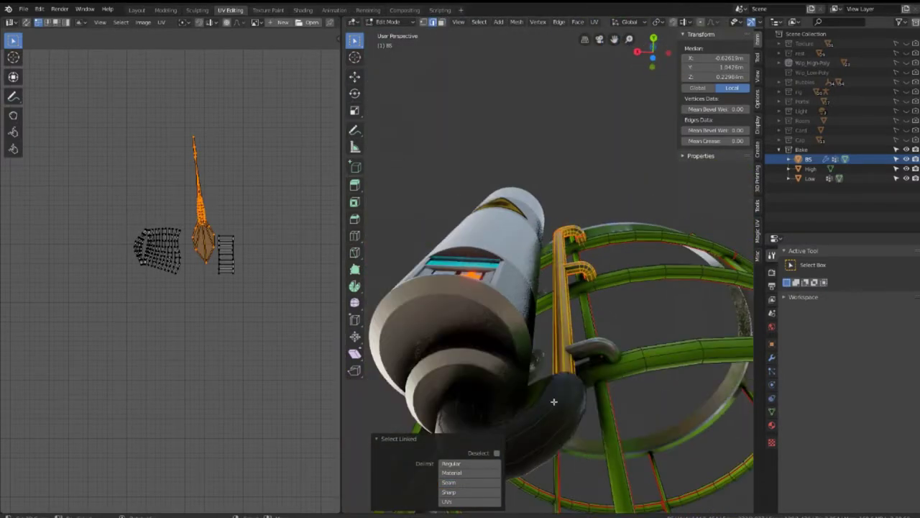
key("l")
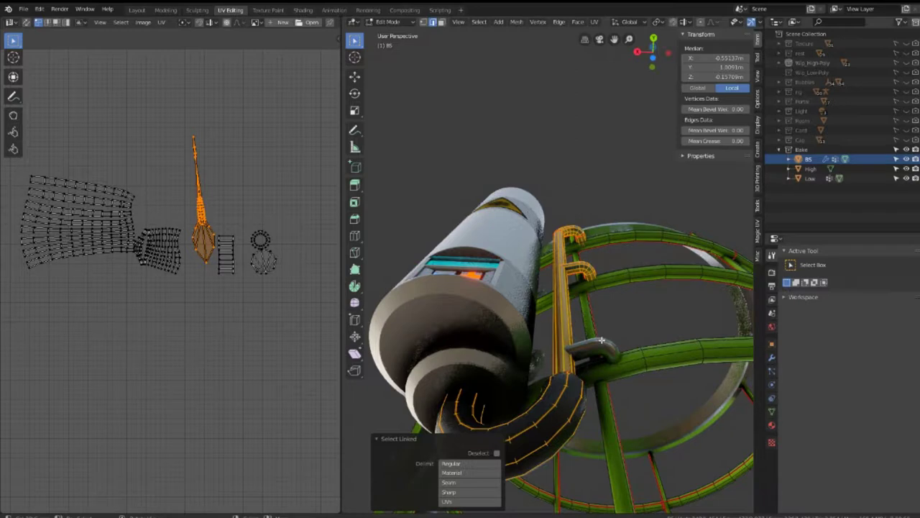
key("l")
mouse_move(600, 342)
middle_mouse_down()
mouse_move(586, 309)
mouse_move(600, 315)
middle_mouse_up()
Reveal the hidden cage parts, deselect everything, and return to Weight Paint mode.
key("alt+h")
key("alt+a")
middle_click_drag(550, 271, 573, 227)
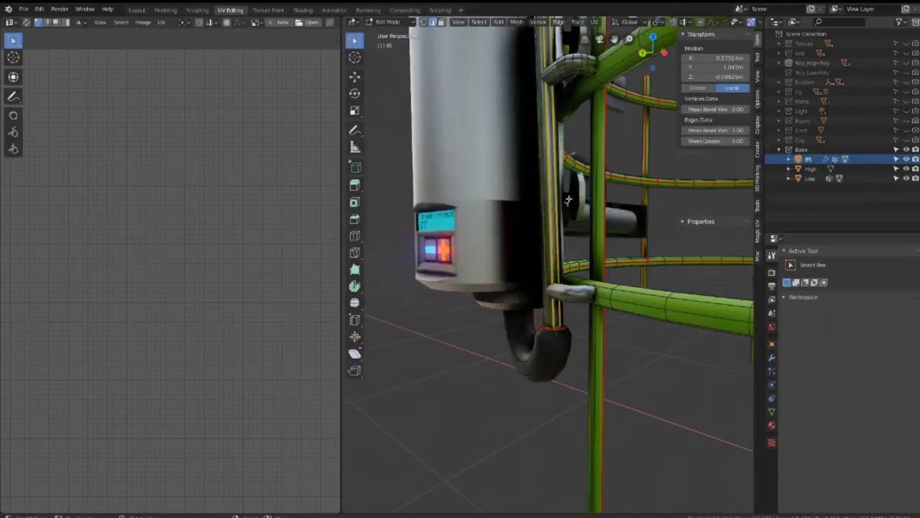
key("ctrl+Tab")
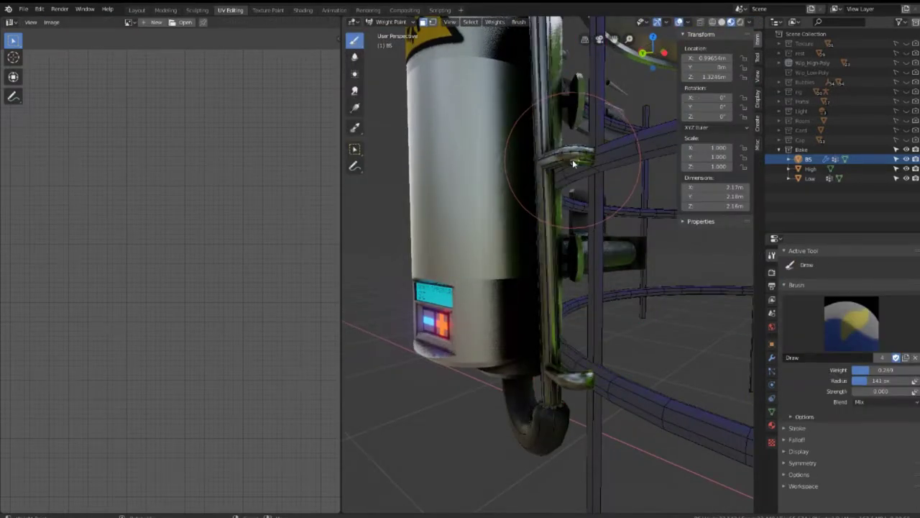
Return to Object Mode, then edit the BS cage and select its upper clamp piece.
left_click(392, 22)
left_click(392, 34)
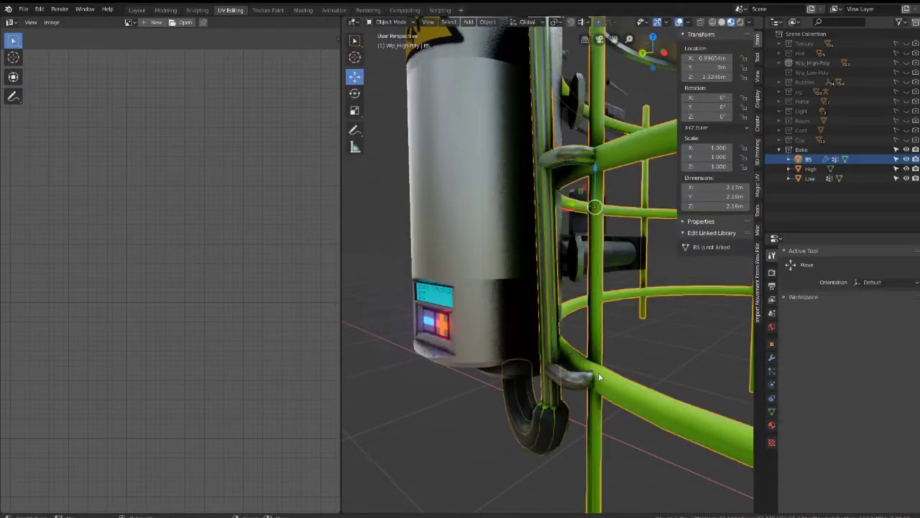
key("g")
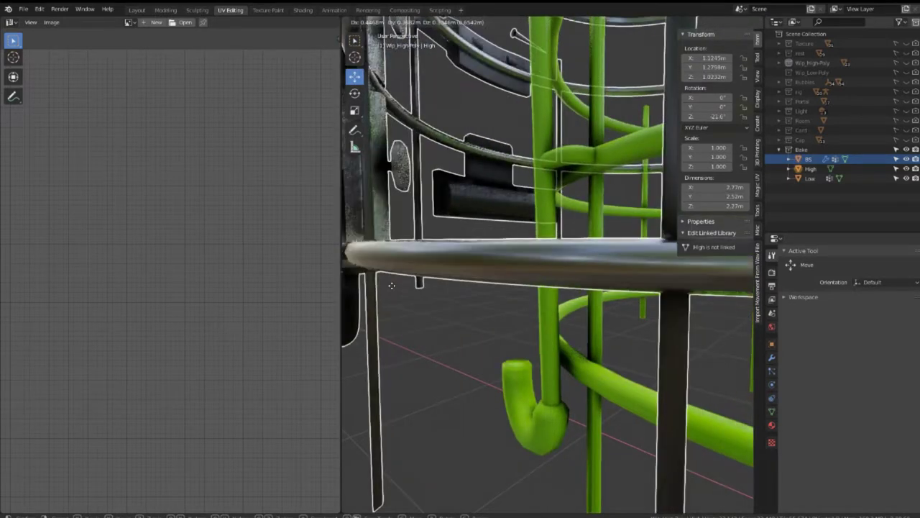
key("Escape")
key("Tab")
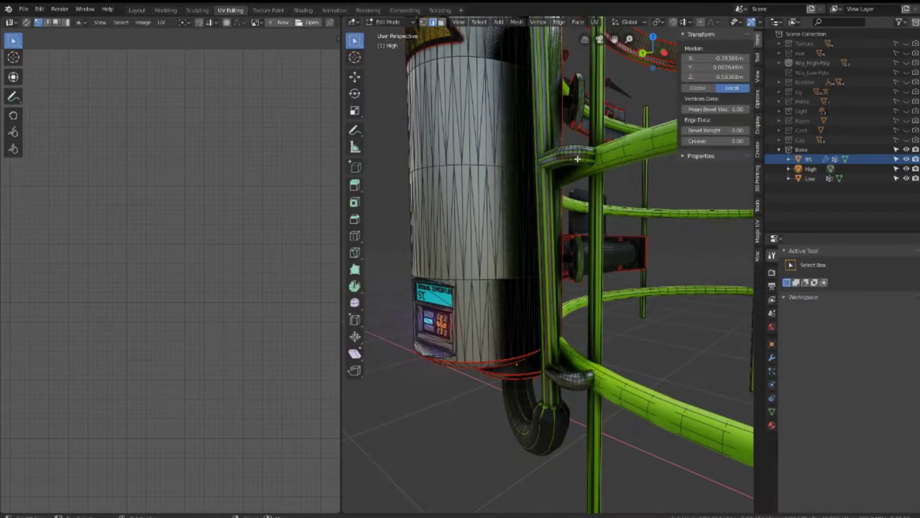
key("Tab")
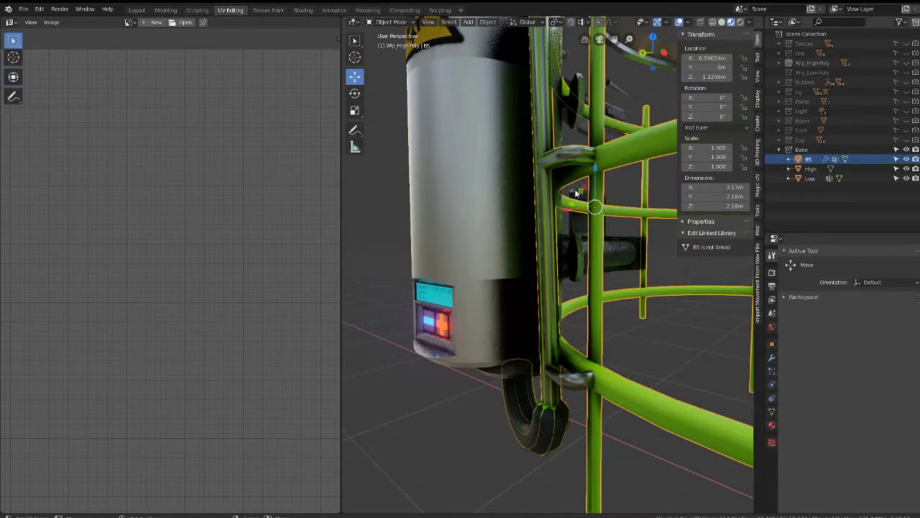
key("Tab")
key("l")
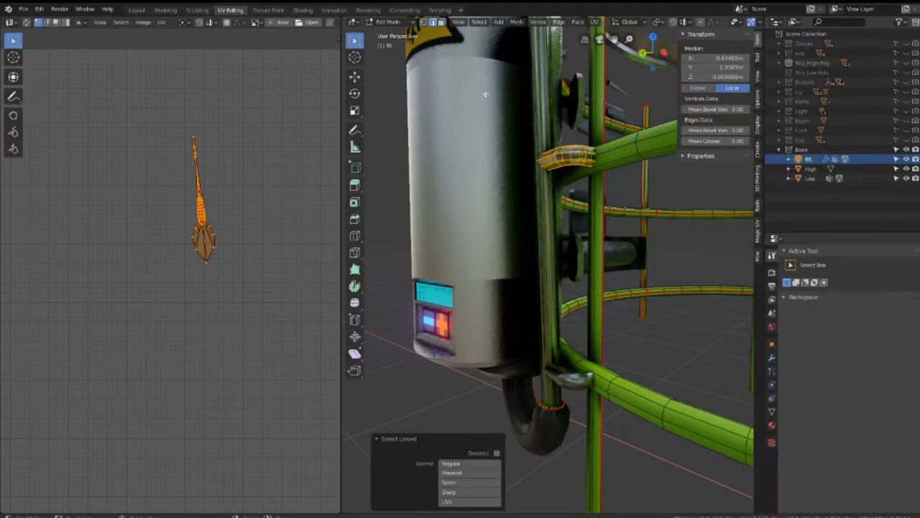
Duplicate the BS clamp and move the copy down along Z onto the green tube.
left_click(356, 76)
key("g")
key("z")
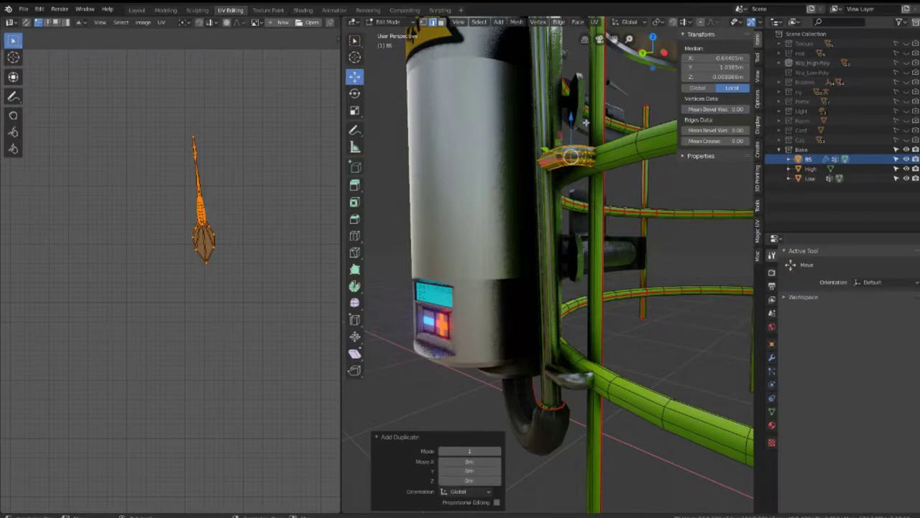
left_click(602, 266)
key("KP_Decimal")
middle_click_drag(601, 265, 617, 208)
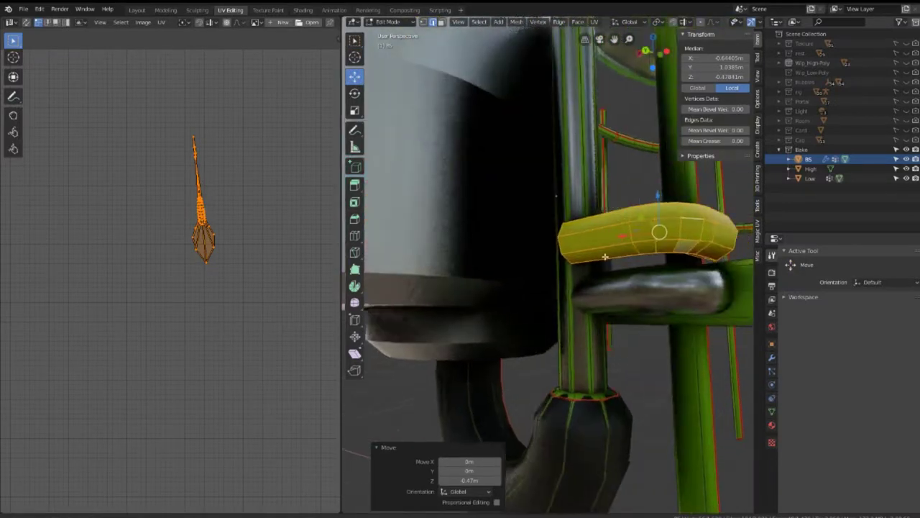
key("g")
key("z")
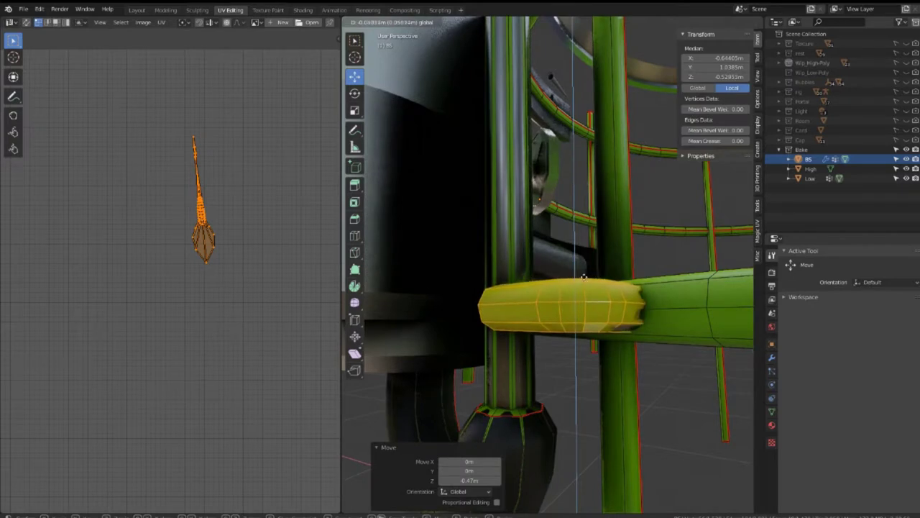
left_click(590, 287)
mouse_move(590, 287)
middle_mouse_down()
mouse_move(660, 332)
mouse_move(581, 285)
middle_mouse_up()
Duplicate the High mesh's matching clamp in place.
right_click(612, 305)
key("Tab")
key("Tab")
left_click(573, 280)
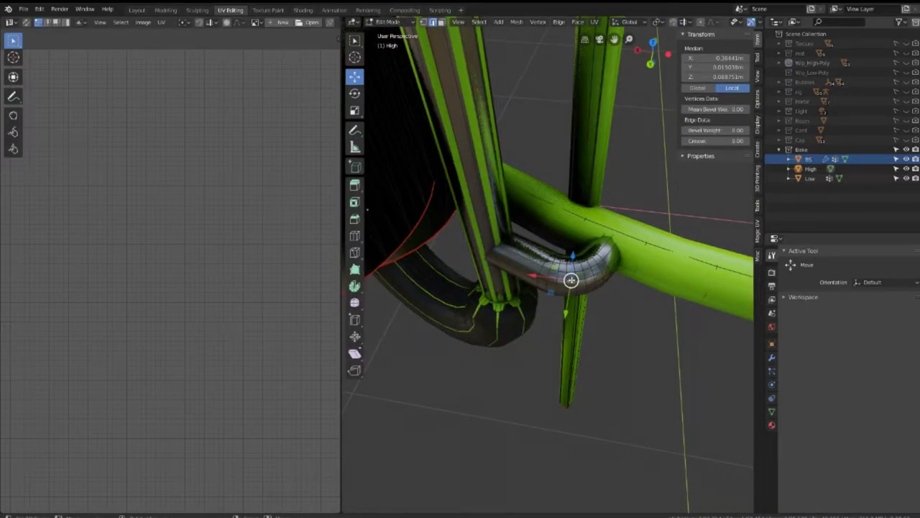
key("shift+d")
right_click(571, 280)
Separate the duplicated clamp into its own object, High.001, and select it.
key("p")
left_click(576, 264)
key("Tab")
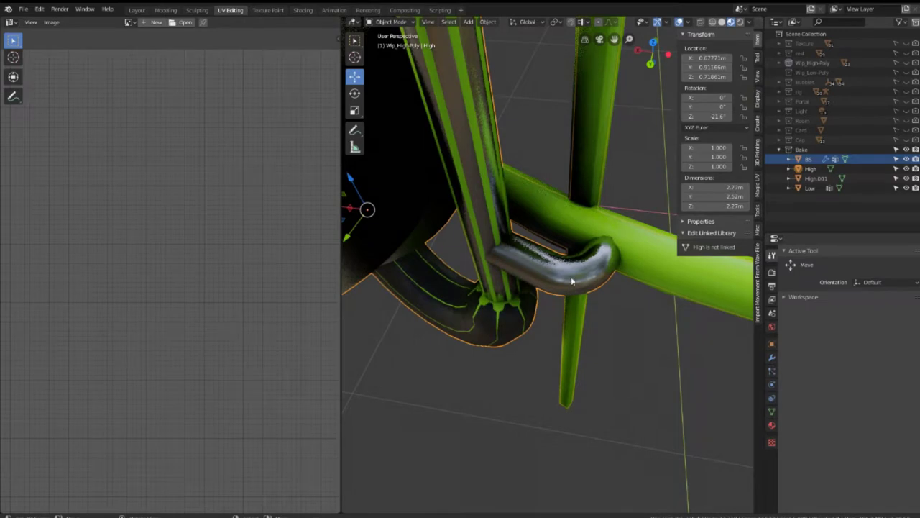
left_click(572, 269)
left_click(658, 279)
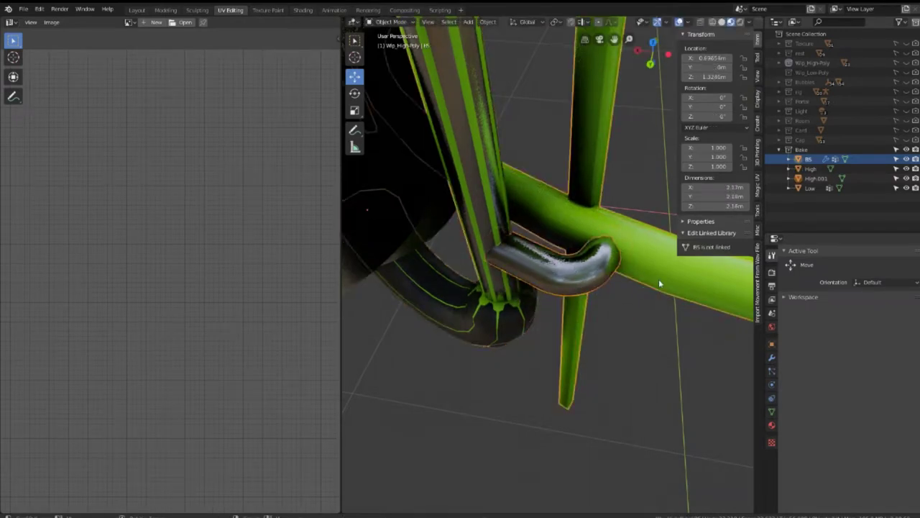
key("shift+s")
left_click(548, 286)
left_click(548, 286)
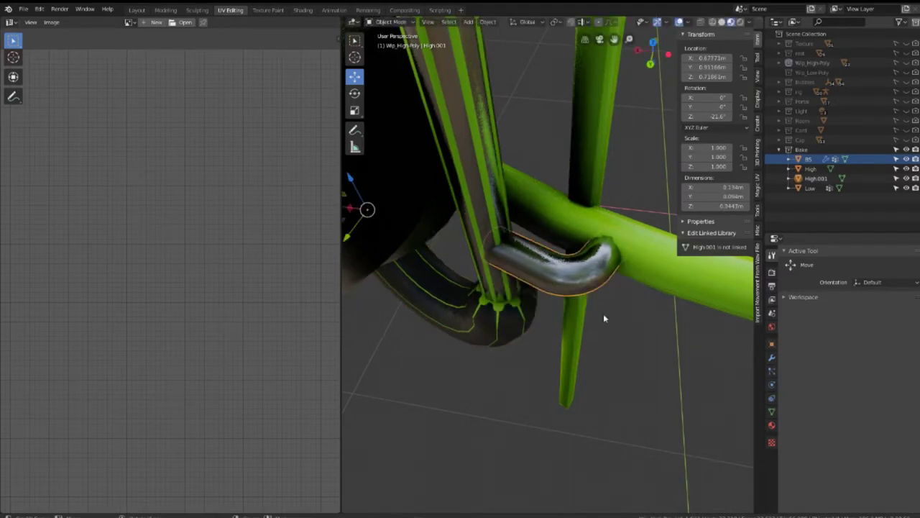
Paste a material onto High.001, then remove every one of its material slots.
left_click(771, 425)
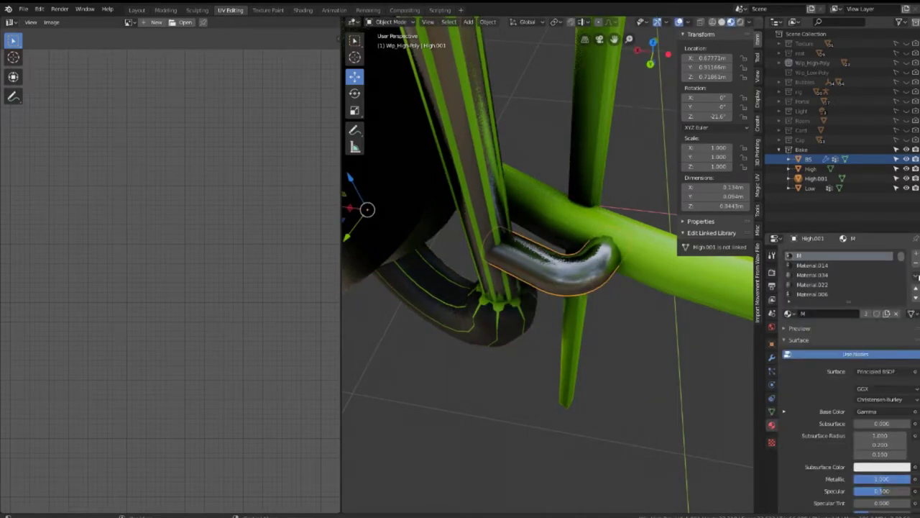
left_click(916, 264)
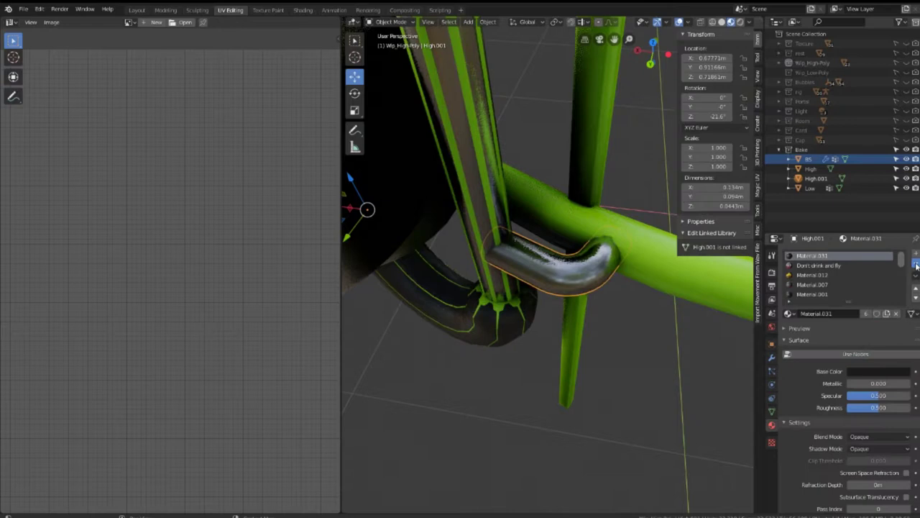
left_click(916, 277)
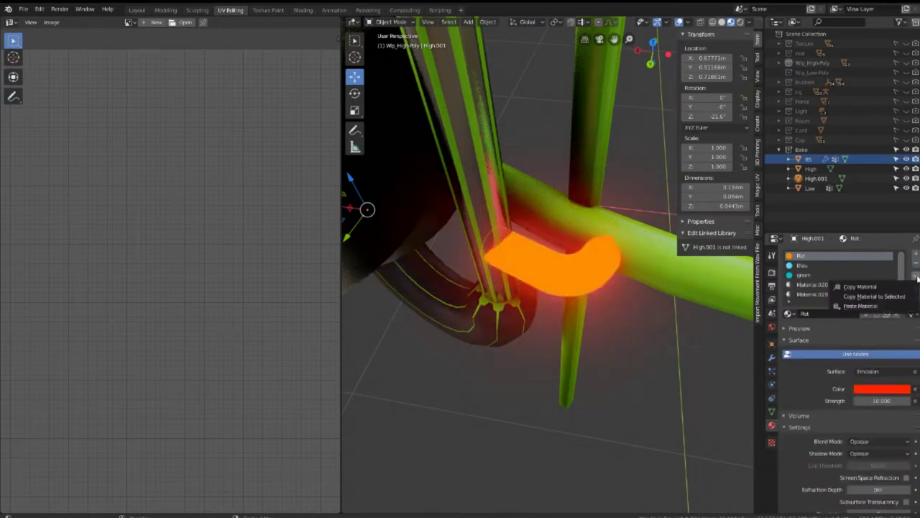
left_click(878, 307)
left_click(916, 265)
left_click(916, 265)
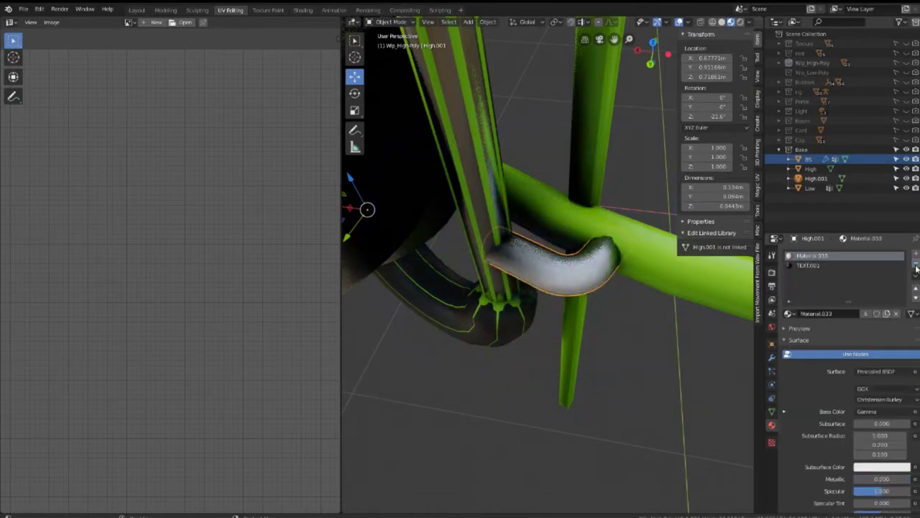
left_click(916, 265)
left_click(916, 265)
middle_click_drag(596, 315, 585, 280)
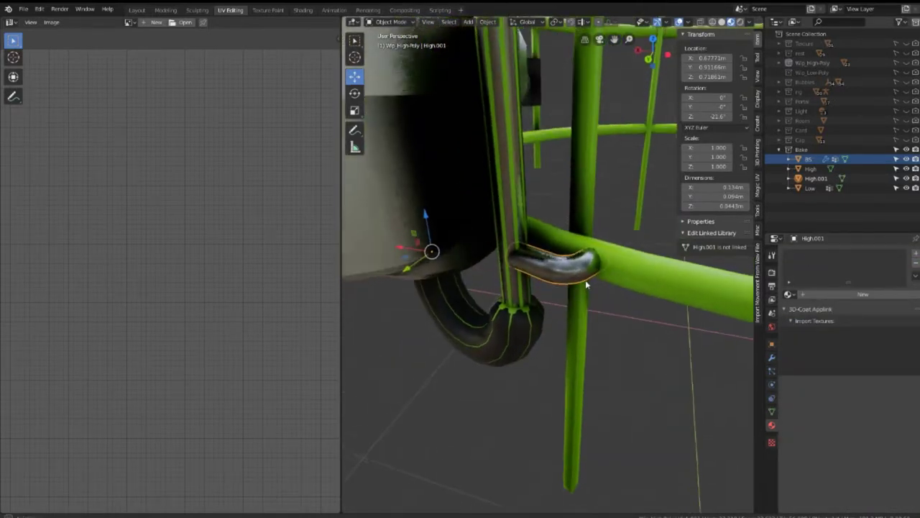
Delete High.001 and check the BS cage's clamp bend in Edit Mode.
key("ctrl+z")
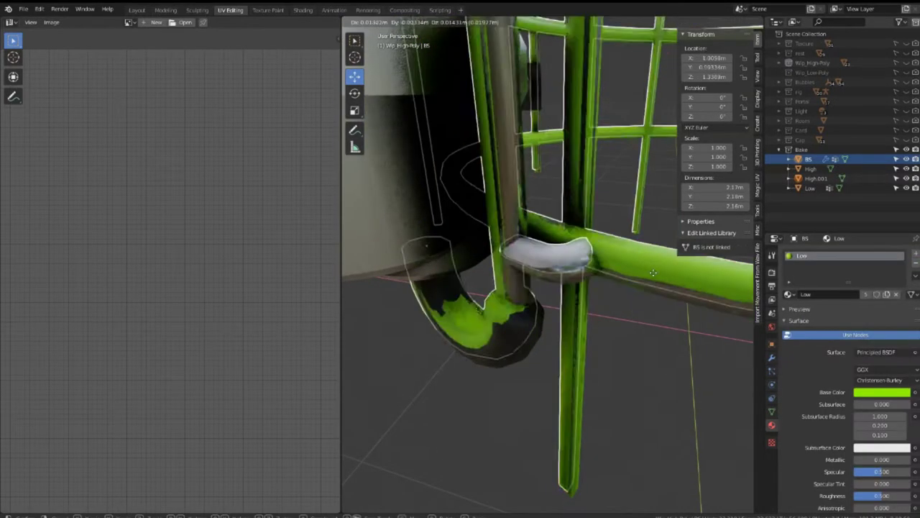
key("g")
key("Escape")
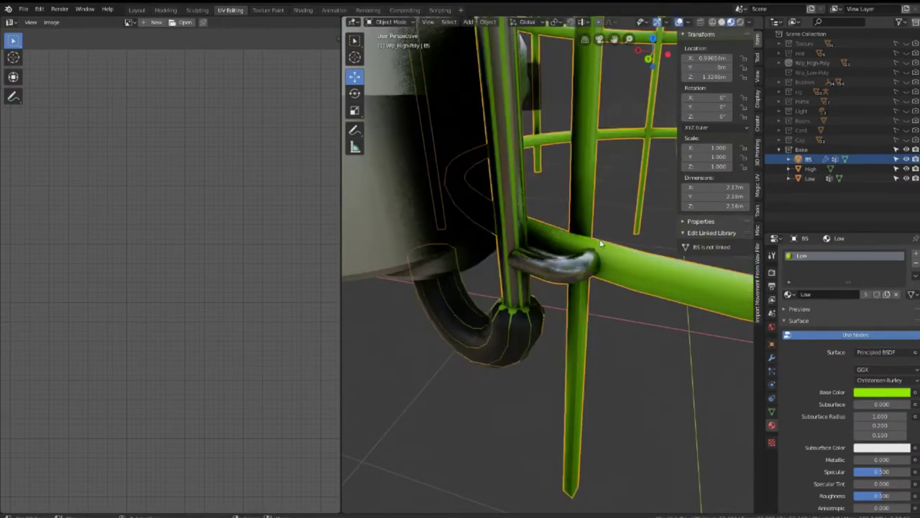
key("Tab")
mouse_move(612, 219)
middle_mouse_down()
mouse_move(595, 284)
mouse_move(545, 260)
mouse_move(539, 243)
middle_mouse_up()
left_click(595, 284)
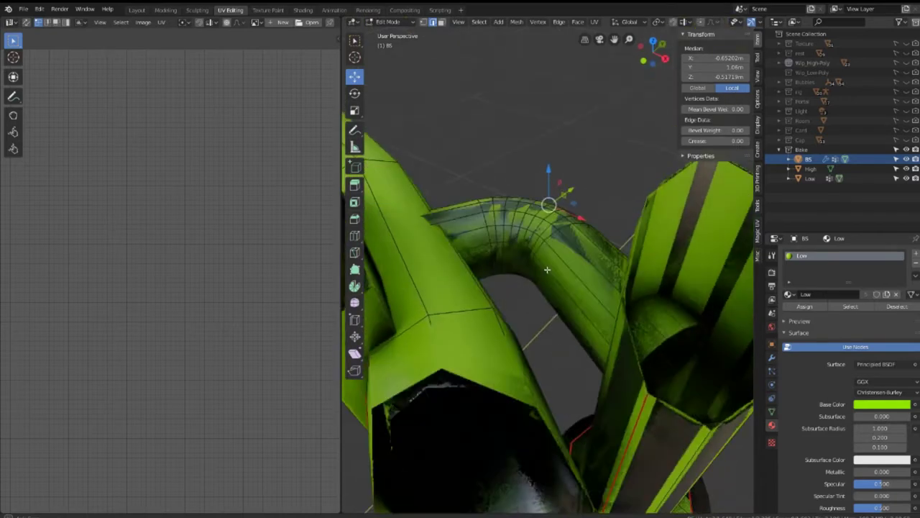
key("Tab")
Hide the Low and High objects and re-enter Edit Mode on BS at the clamp bend.
key("g")
key("Escape")
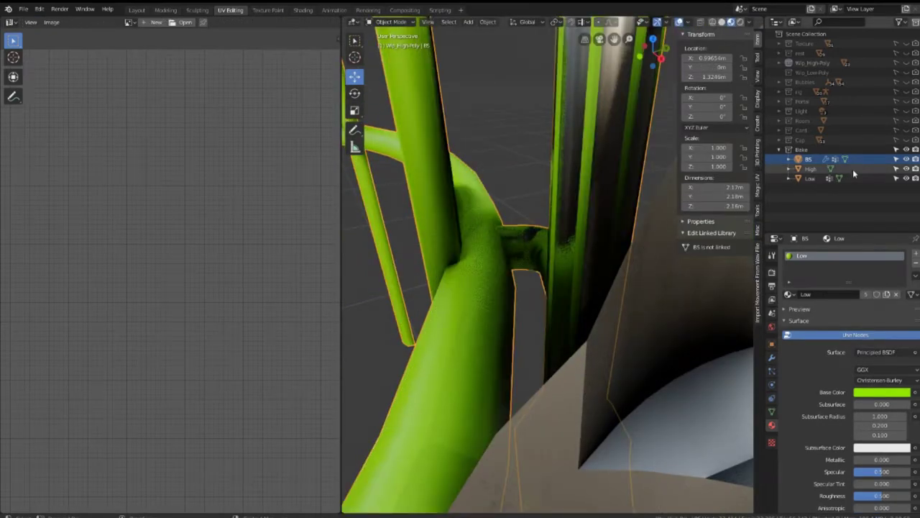
left_click(906, 178)
left_click(906, 168)
left_click(906, 169)
left_click(905, 168)
key("Tab")
middle_click_drag(503, 237, 569, 269)
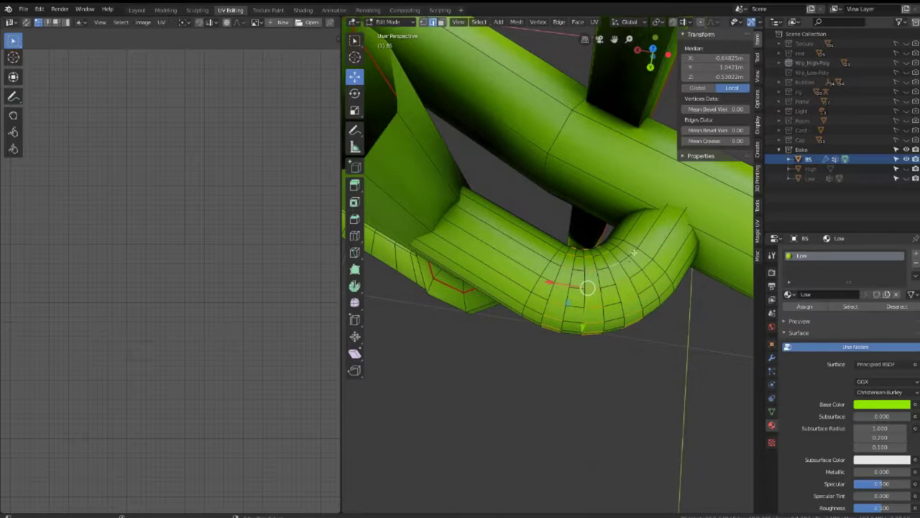
Select a shortest-path run of edges along the curved pipe bend.
right_click(681, 241)
key("q")
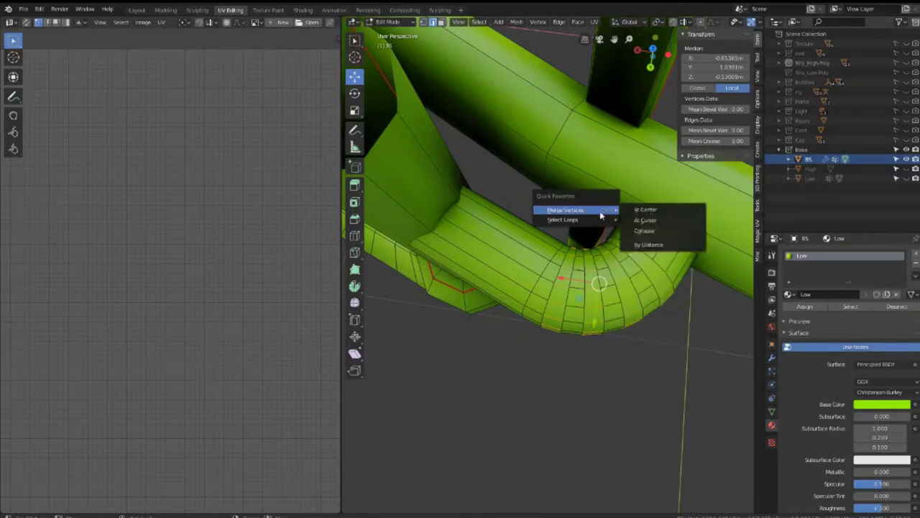
mouse_move(568, 210)
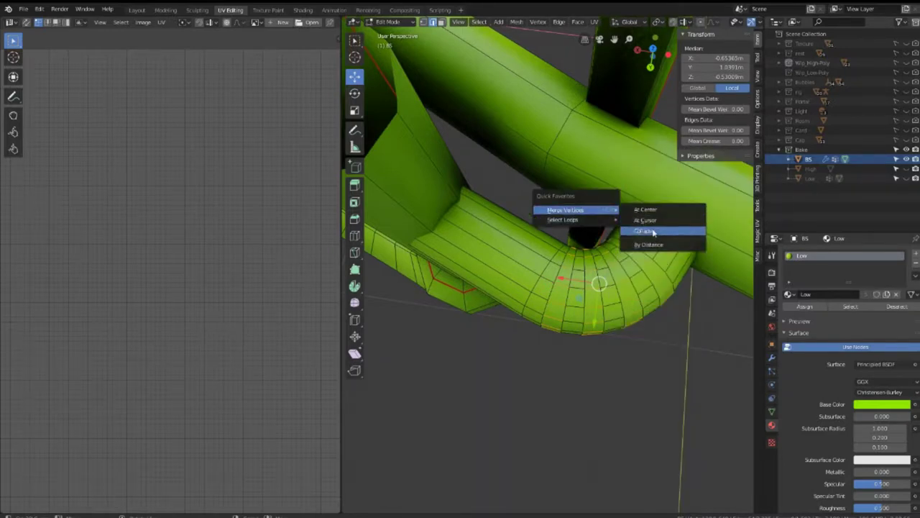
left_click(653, 233)
mouse_move(653, 233)
middle_mouse_down()
mouse_move(547, 243)
mouse_move(561, 318)
mouse_move(626, 281)
mouse_move(583, 243)
middle_mouse_up()
left_click(527, 261)
left_click(546, 268, "ctrl")
mouse_move(553, 279)
middle_mouse_down()
mouse_move(606, 366)
mouse_move(651, 310)
middle_mouse_up()
left_click(544, 263, "ctrl")
middle_click_drag(545, 263, 565, 280)
Select an edge ring on the bend and merge its vertices at the 3D cursor.
key("q")
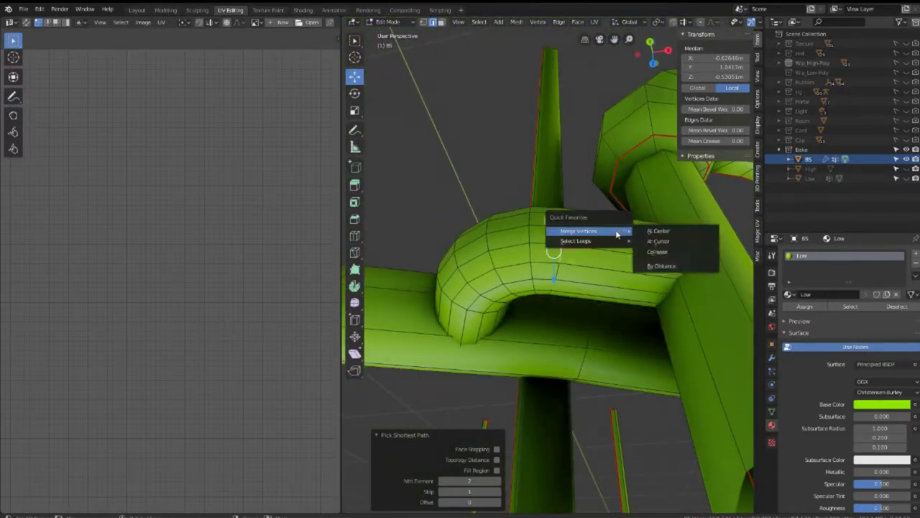
left_click(669, 251)
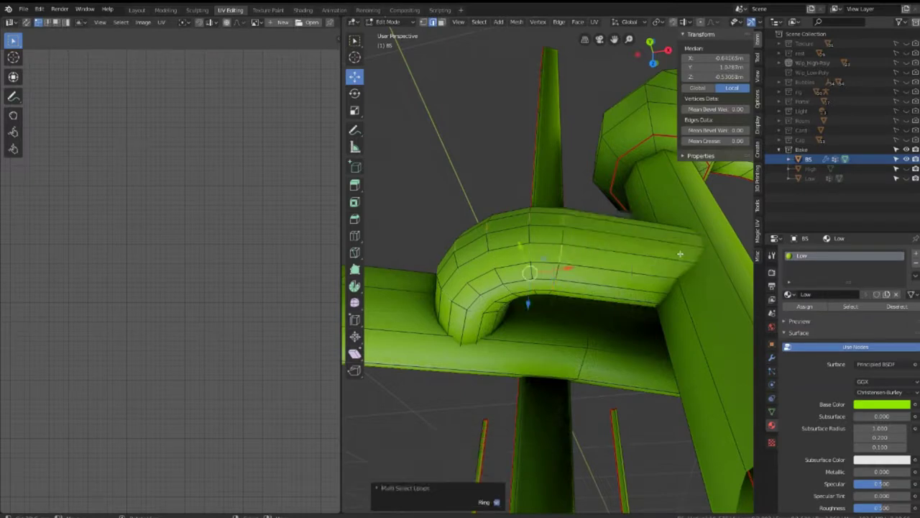
key("q")
mouse_move(642, 242)
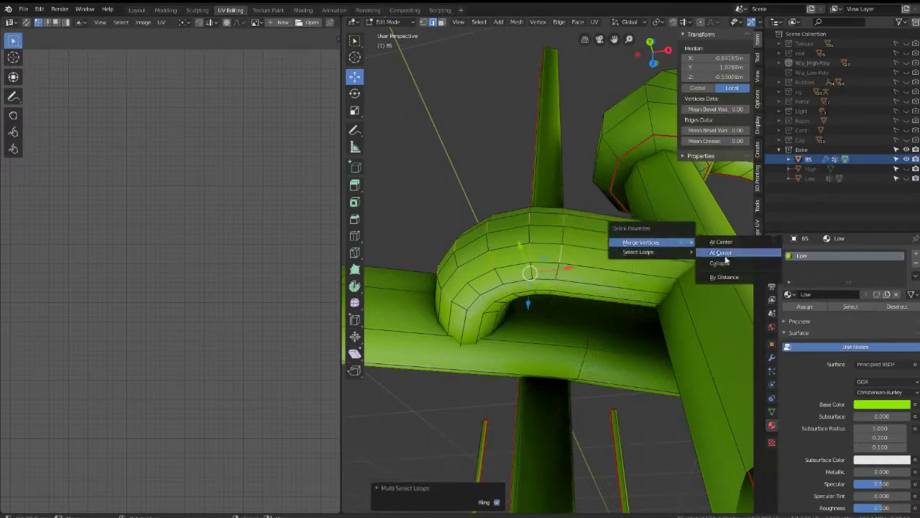
left_click(726, 256)
mouse_move(723, 260)
middle_mouse_down()
mouse_move(627, 283)
mouse_move(636, 278)
mouse_move(470, 266)
mouse_move(542, 260)
middle_mouse_up()
right_click(627, 280)
left_click(627, 280)
Select the linked curved bend piece and UV-unwrap it.
key("ctrl+l")
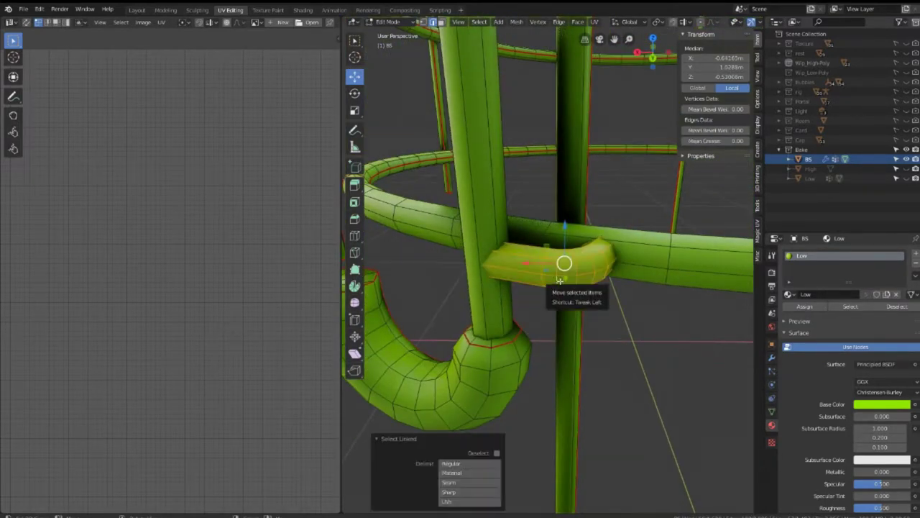
key("u")
left_click(543, 220)
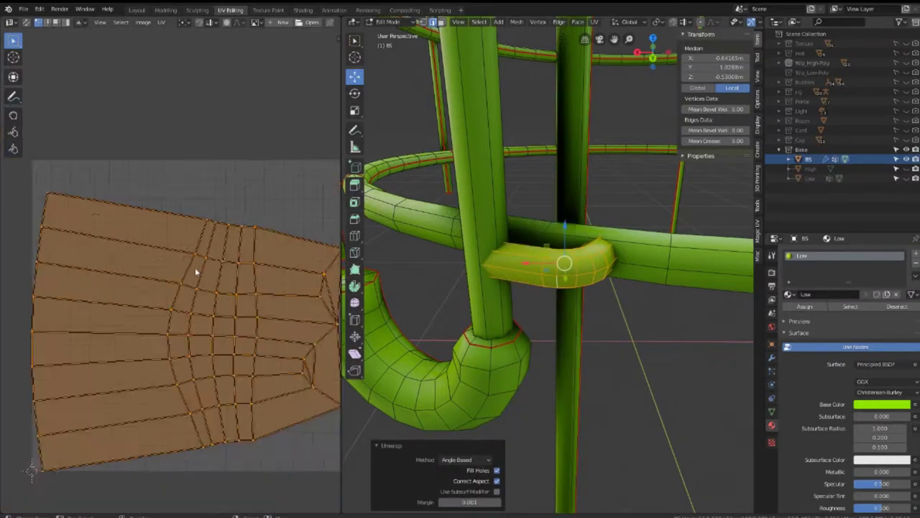
scroll(198, 273, "down", 2)
mouse_move(503, 273)
middle_mouse_down()
mouse_move(546, 248)
mouse_move(516, 219)
middle_mouse_up()
scroll(546, 249, "up", 3)
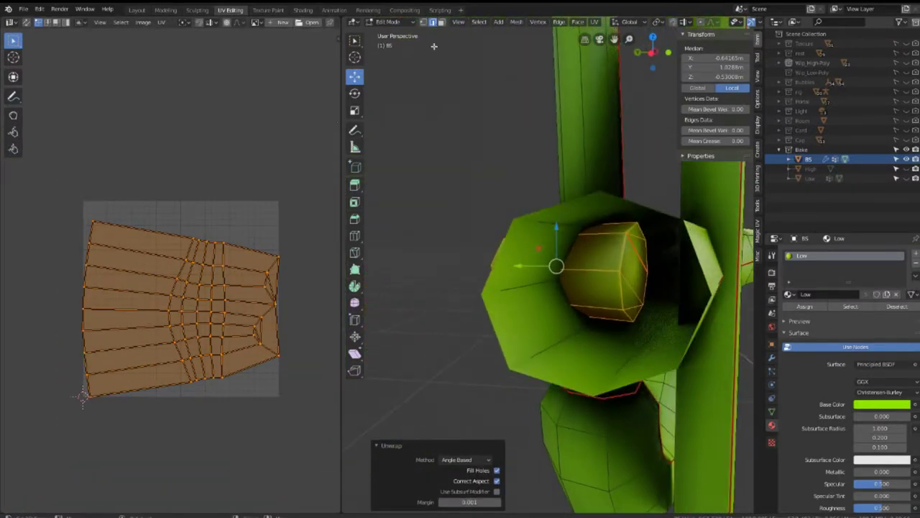
Delete the hidden inner faces inside the pipe opening in face select mode.
left_click(442, 22)
left_click(632, 313)
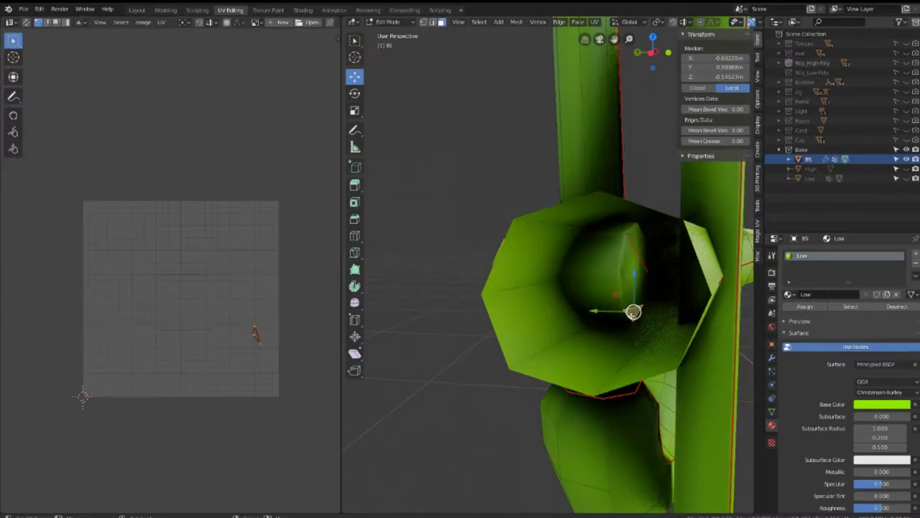
left_click(640, 239, "ctrl")
left_click(642, 246, "shift")
key("x")
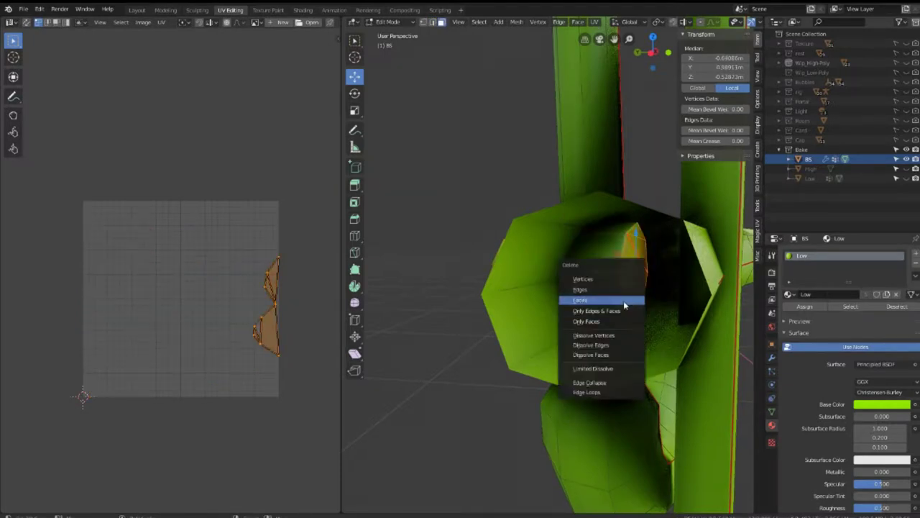
left_click(624, 305)
mouse_move(625, 305)
middle_mouse_down()
mouse_move(398, 286)
mouse_move(470, 294)
mouse_move(523, 251)
middle_mouse_up()
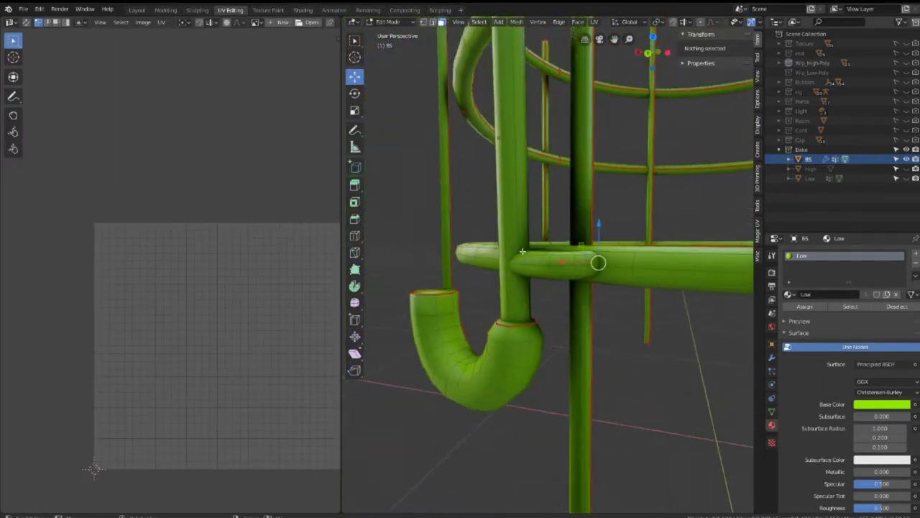
Toggle BS cage visibility, undo once, and frame the rings from a top-down view.
left_click(906, 161)
left_click(906, 161)
key("ctrl+z")
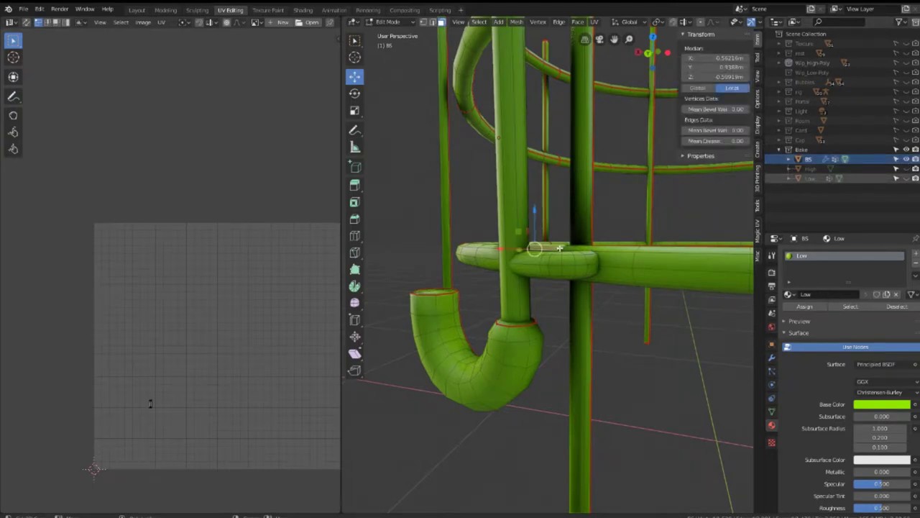
key("KP_Decimal")
mouse_move(550, 226)
middle_mouse_down()
mouse_move(540, 337)
mouse_move(538, 158)
mouse_move(568, 144)
middle_mouse_up()
scroll(540, 336, "up", 3)
scroll(540, 337, "up", 2)
Select the entire cage mesh and unwrap it into a fresh UV layout.
key("alt+a")
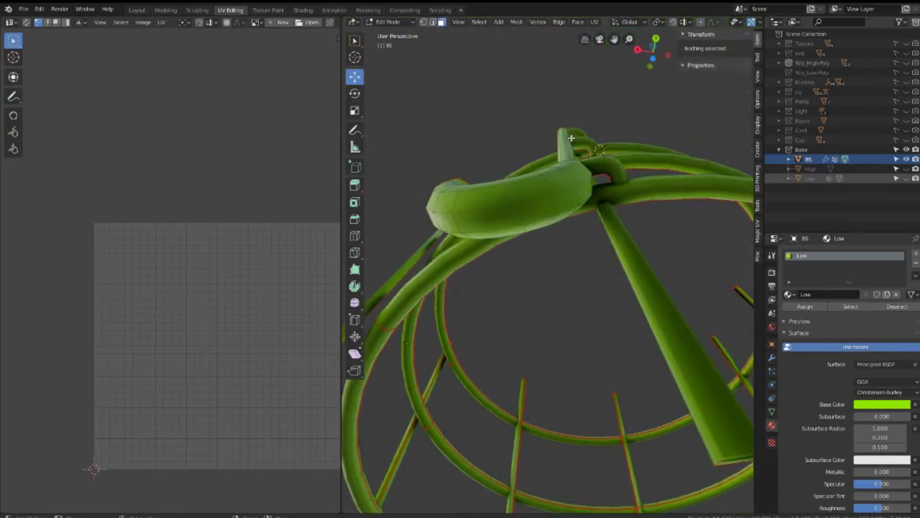
key("a")
key("u")
left_click(572, 138)
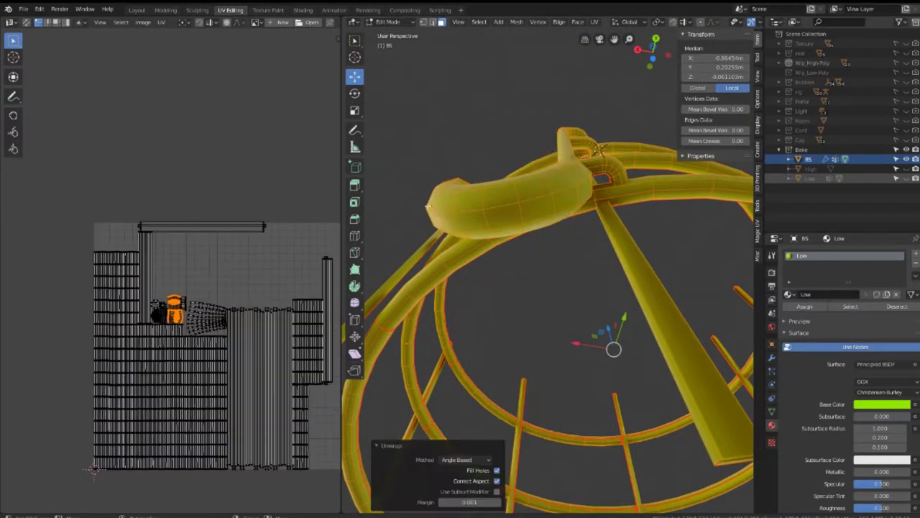
scroll(165, 313, "up", 2)
scroll(192, 322, "up", 2)
scroll(192, 322, "down", 2)
scroll(169, 289, "down", 2)
Return to Object Mode and make the High object visible again.
mouse_move(561, 251)
middle_mouse_down()
mouse_move(570, 208)
mouse_move(541, 316)
middle_mouse_up()
scroll(570, 196, "up", 2)
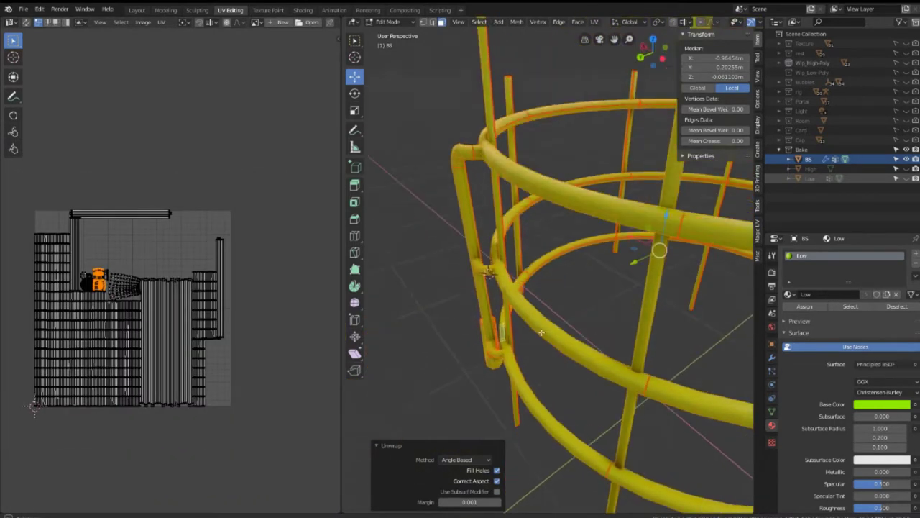
mouse_move(528, 188)
middle_mouse_down()
mouse_move(563, 241)
mouse_move(601, 256)
middle_mouse_up()
scroll(602, 256, "up", 2)
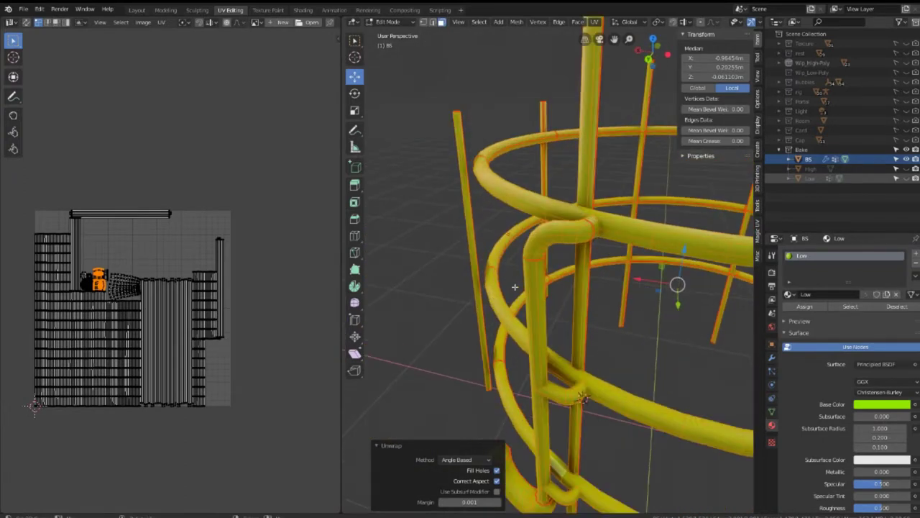
key("Tab")
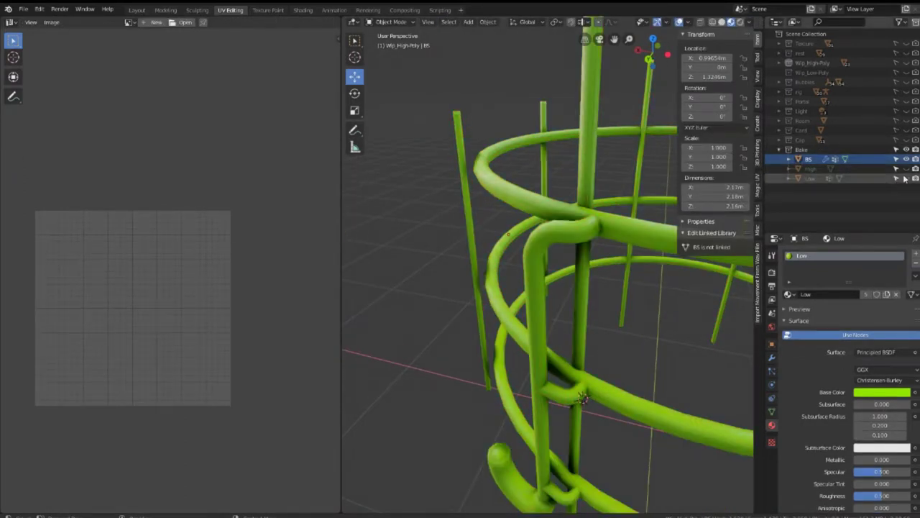
left_click(905, 168)
Enter Edit Mode on the cage and select the linked handle and vertical pipe.
left_click(23, 9)
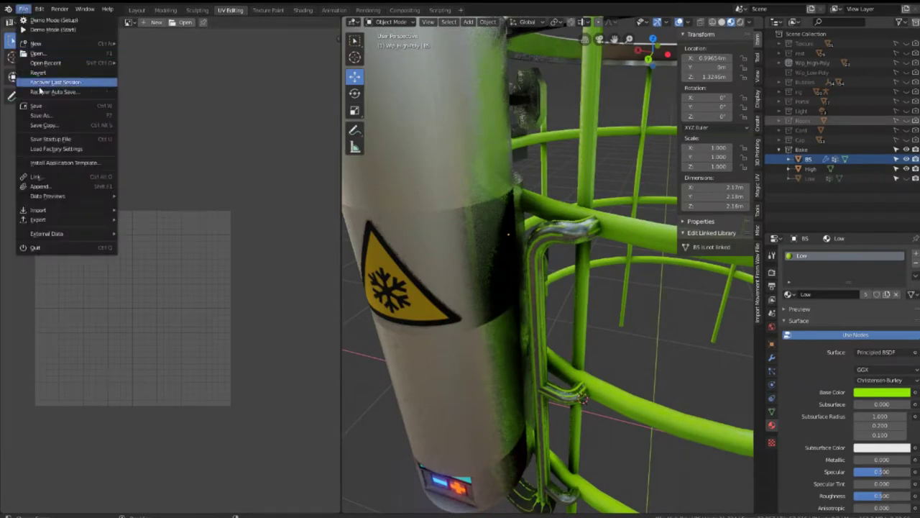
mouse_move(553, 185)
middle_mouse_down()
mouse_move(572, 207)
mouse_move(560, 317)
middle_mouse_up()
key("Tab")
key("l")
left_click(434, 23)
key("l")
Add the dark curved piece, small piece and remaining pipes to the linked selection.
mouse_move(539, 259)
middle_mouse_down()
mouse_move(581, 242)
mouse_move(564, 324)
middle_mouse_up()
key("l")
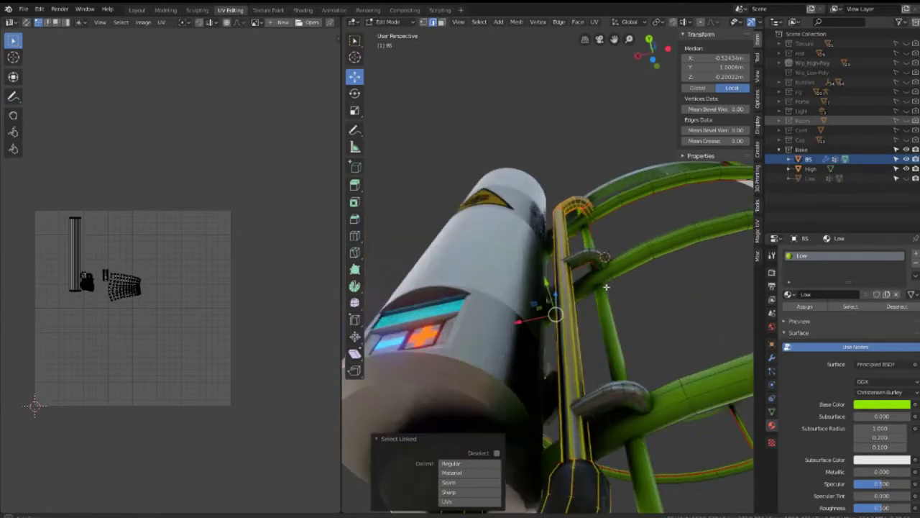
middle_click_drag(606, 268, 587, 295)
key("l")
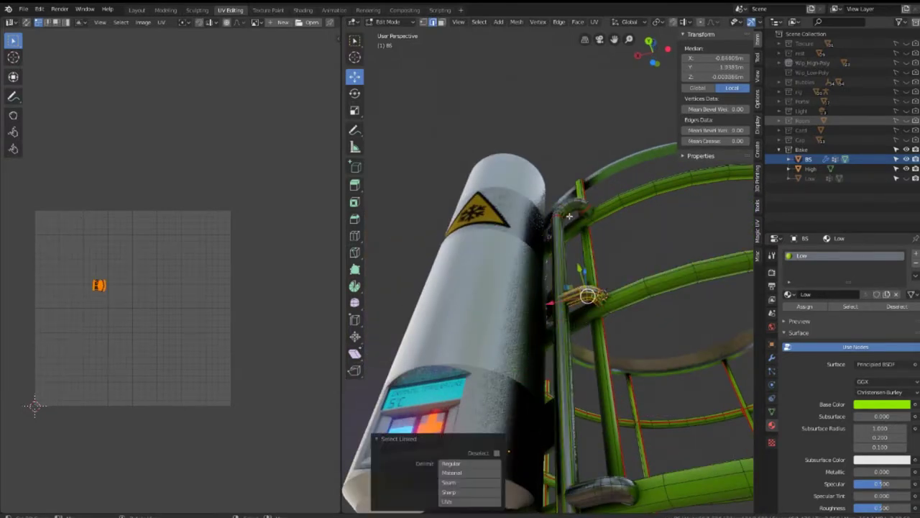
key("l")
middle_click_drag(569, 215, 605, 389)
key("l")
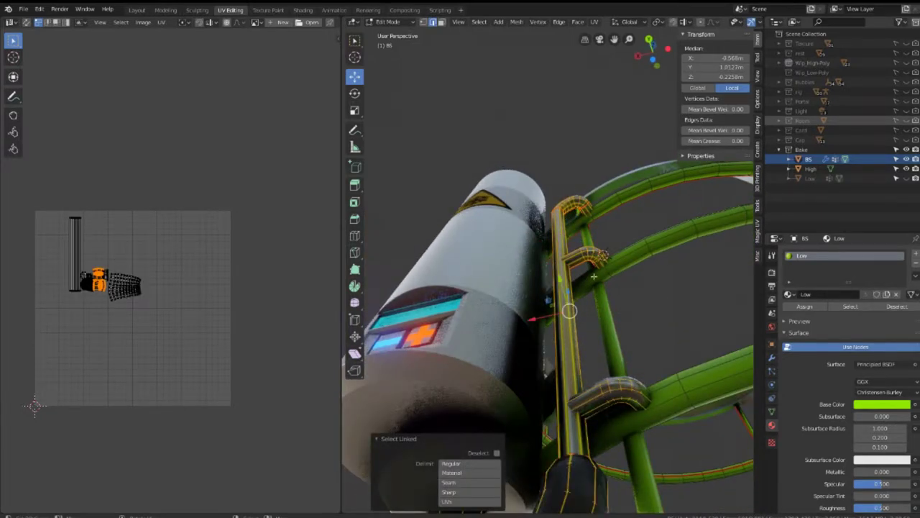
middle_click_drag(570, 447, 569, 291)
scroll(568, 291, "up", 3)
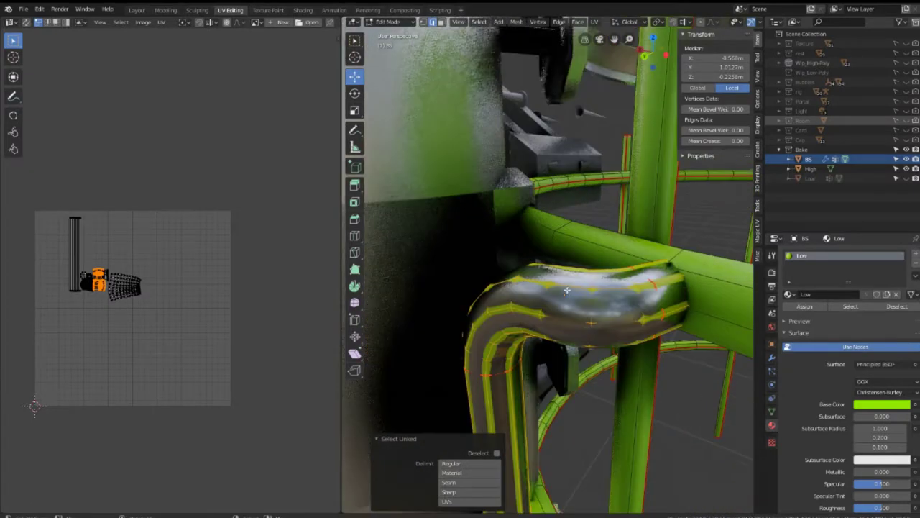
scroll(559, 286, "up", 1)
left_click(387, 24)
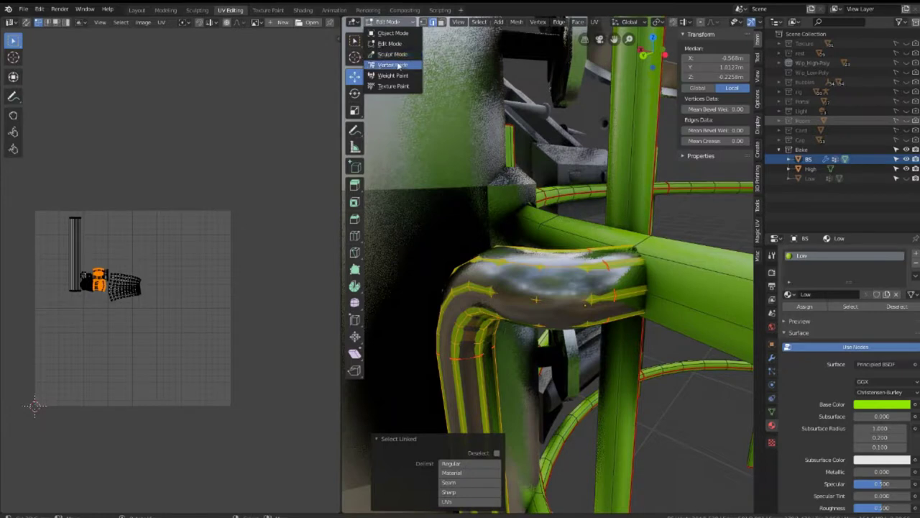
Switch the cage to Weight Paint mode and show the Draw brush settings.
left_click(394, 76)
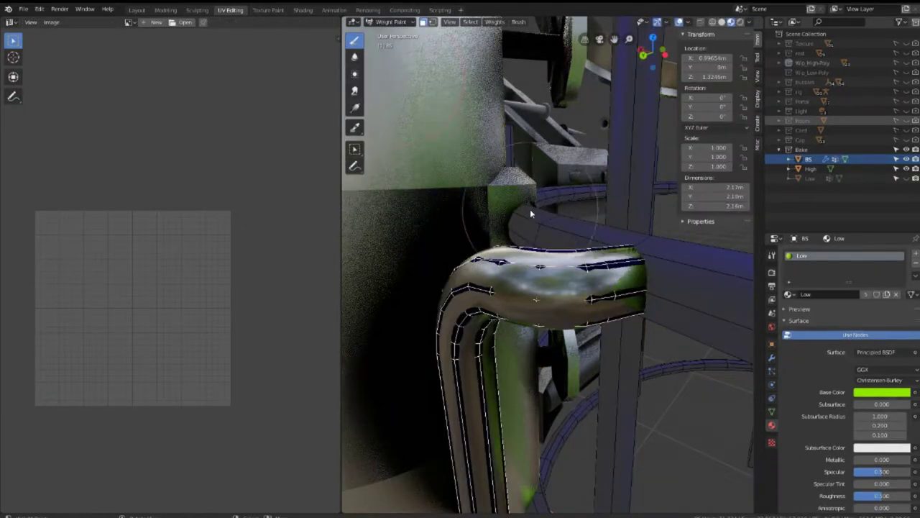
mouse_move(530, 227)
middle_mouse_down()
mouse_move(566, 321)
mouse_move(739, 300)
middle_mouse_up()
left_click(771, 255)
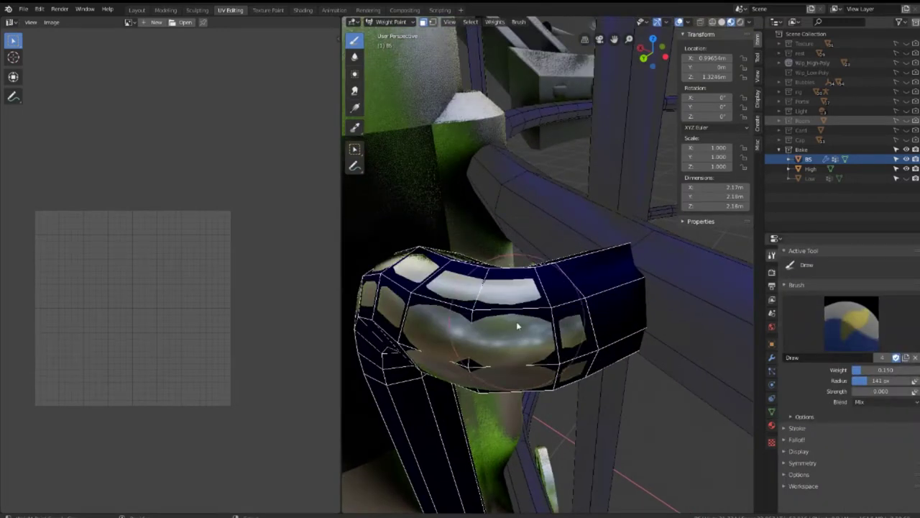
mouse_move(516, 322)
middle_mouse_down()
mouse_move(515, 267)
mouse_move(673, 312)
middle_mouse_up()
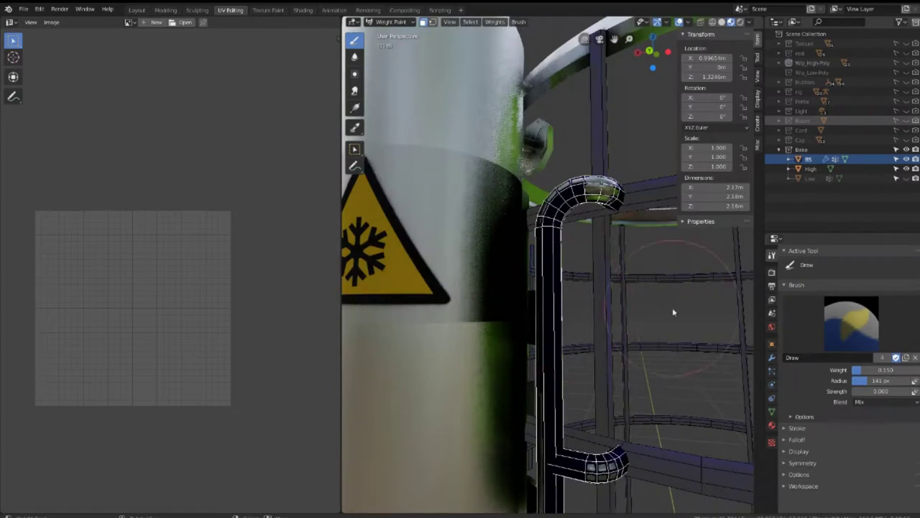
middle_click_drag(514, 279, 547, 302)
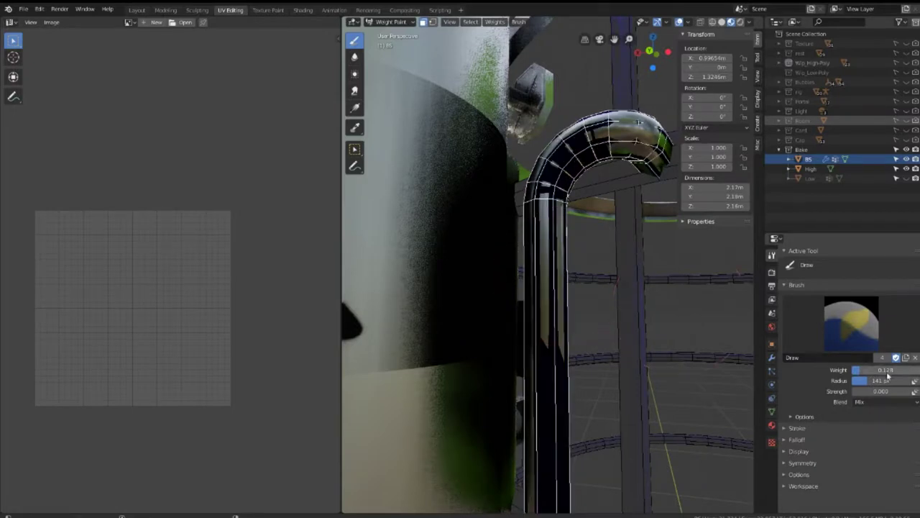
mouse_move(583, 229)
middle_mouse_down()
mouse_move(552, 217)
mouse_move(560, 261)
mouse_move(646, 141)
middle_mouse_up()
Switch to Solid shading and select two window faces on the pipe joint.
left_click(723, 23)
mouse_move(723, 22)
middle_mouse_down()
mouse_move(538, 335)
mouse_move(535, 223)
mouse_move(550, 276)
mouse_move(539, 246)
middle_mouse_up()
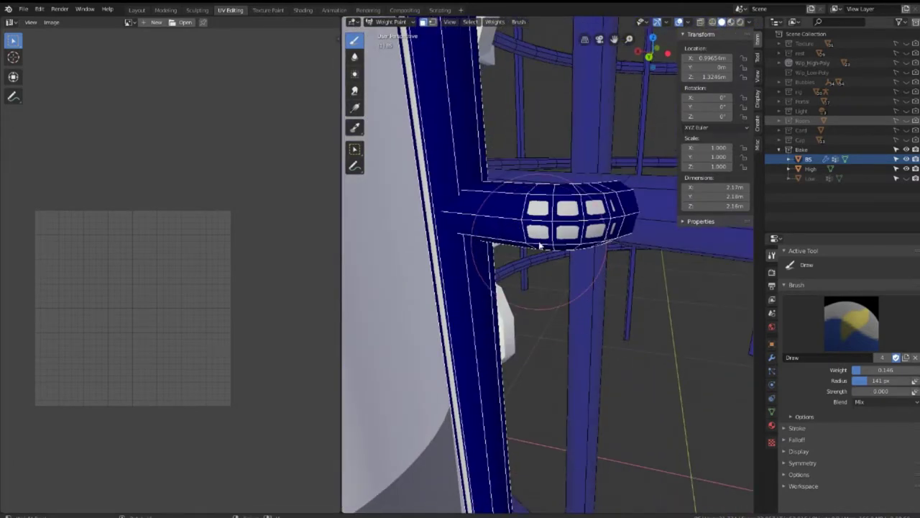
left_click(538, 231)
left_click(574, 229, "shift")
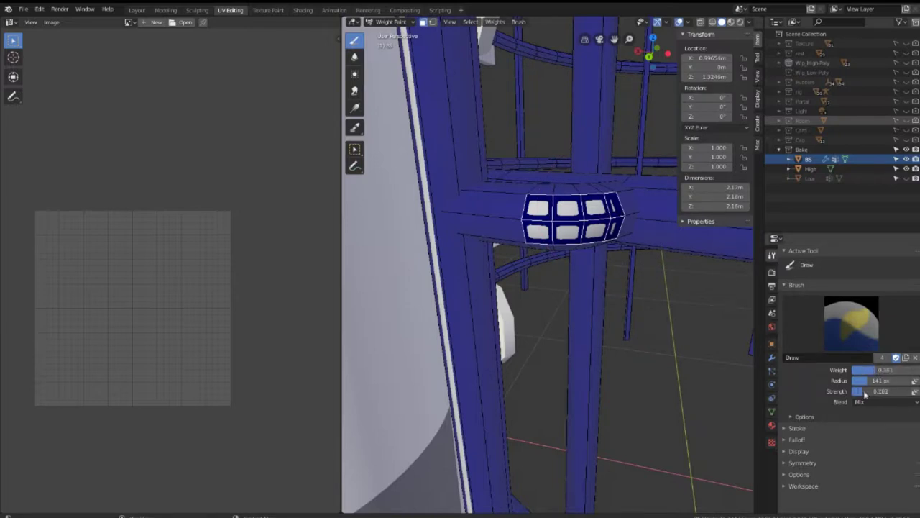
Select and weight the curved U-pipe faces beneath the cylinder.
mouse_move(530, 246)
middle_mouse_down()
mouse_move(577, 304)
mouse_move(577, 222)
mouse_move(583, 232)
mouse_move(594, 381)
mouse_move(590, 288)
mouse_move(591, 345)
mouse_move(654, 281)
mouse_move(679, 309)
mouse_move(594, 327)
mouse_move(634, 378)
middle_mouse_up()
mouse_move(624, 286)
middle_mouse_down()
mouse_move(595, 304)
mouse_move(535, 278)
mouse_move(575, 290)
middle_mouse_up()
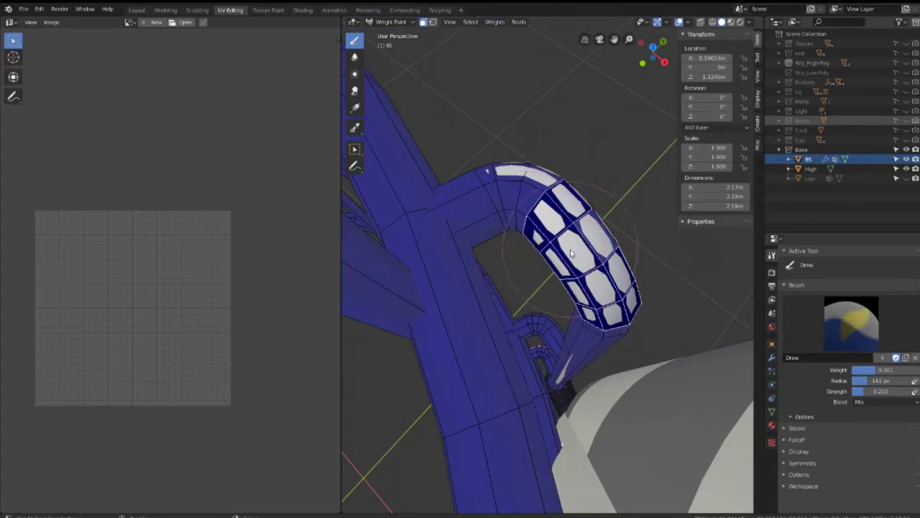
middle_click_drag(571, 253, 601, 305)
mouse_move(588, 342)
middle_mouse_down()
mouse_move(596, 265)
mouse_move(698, 302)
mouse_move(659, 266)
mouse_move(544, 254)
mouse_move(553, 245)
mouse_move(533, 317)
middle_mouse_up()
left_click(546, 255)
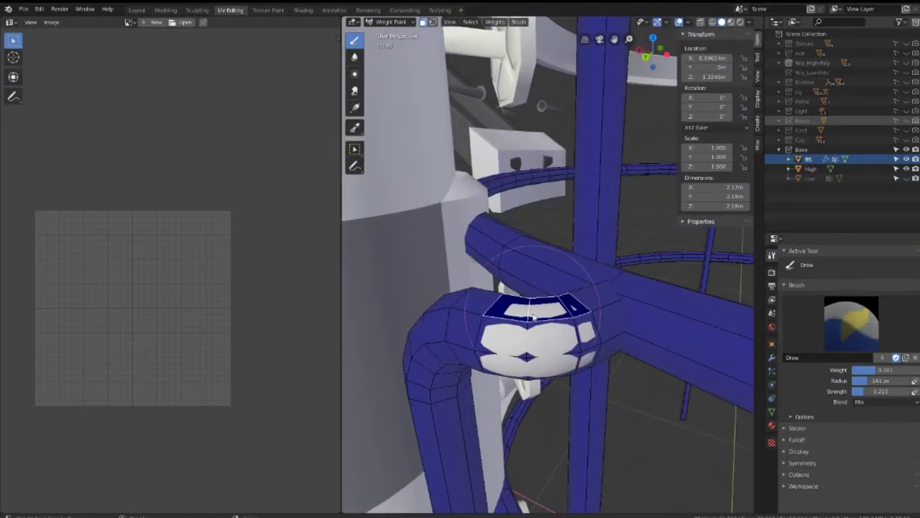
mouse_move(590, 329)
middle_mouse_down()
mouse_move(586, 220)
mouse_move(551, 211)
mouse_move(567, 326)
mouse_move(557, 316)
middle_mouse_up()
middle_click_drag(535, 251, 630, 229)
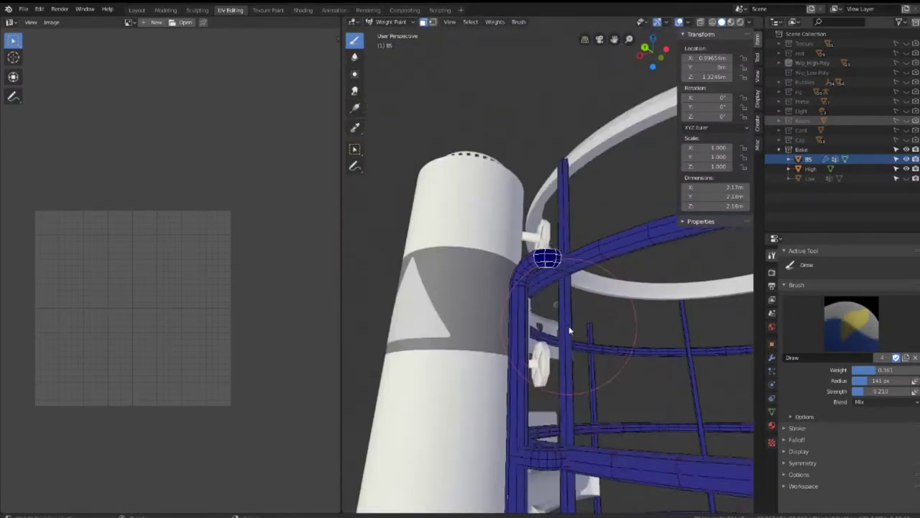
scroll(629, 229, "up", 3)
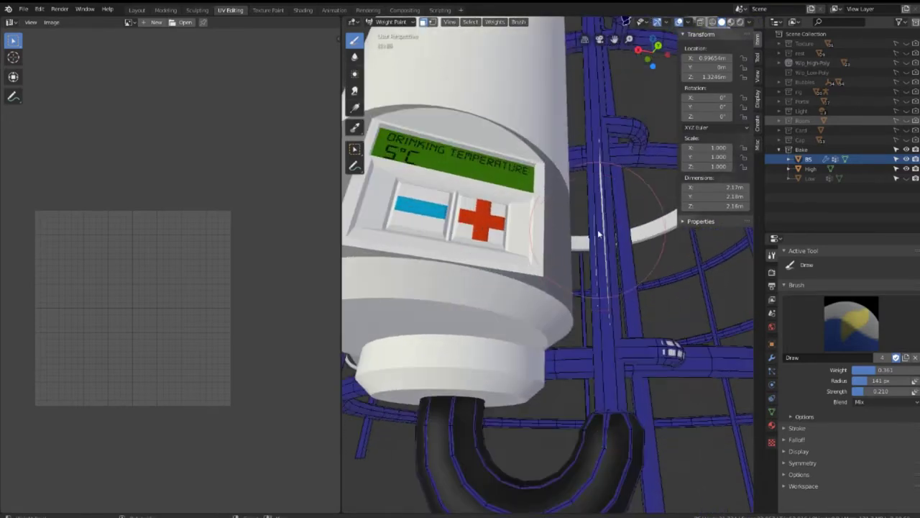
mouse_move(603, 394)
middle_mouse_down()
mouse_move(423, 330)
mouse_move(560, 377)
middle_mouse_up()
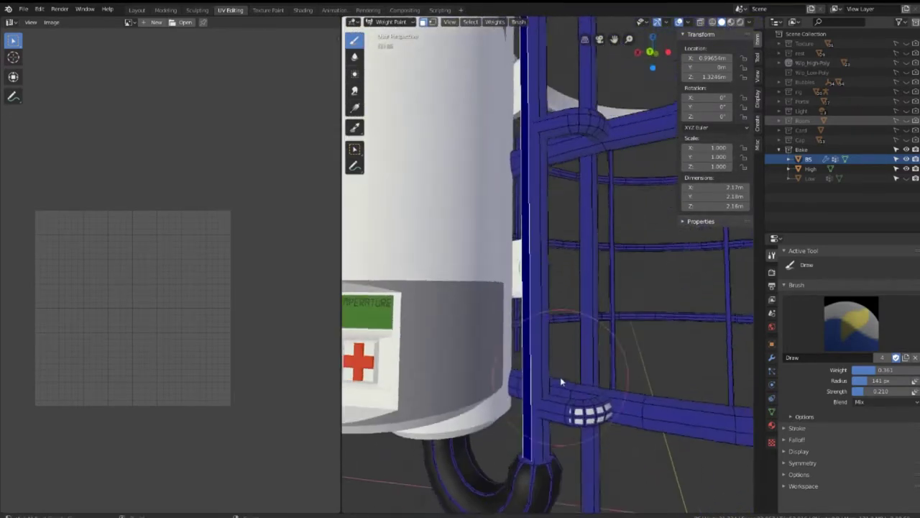
scroll(608, 328, "up", 4)
Enable the vertex selection mask and select the pipe-opening vertex ring in Edit Mode.
middle_click_drag(608, 328, 568, 359)
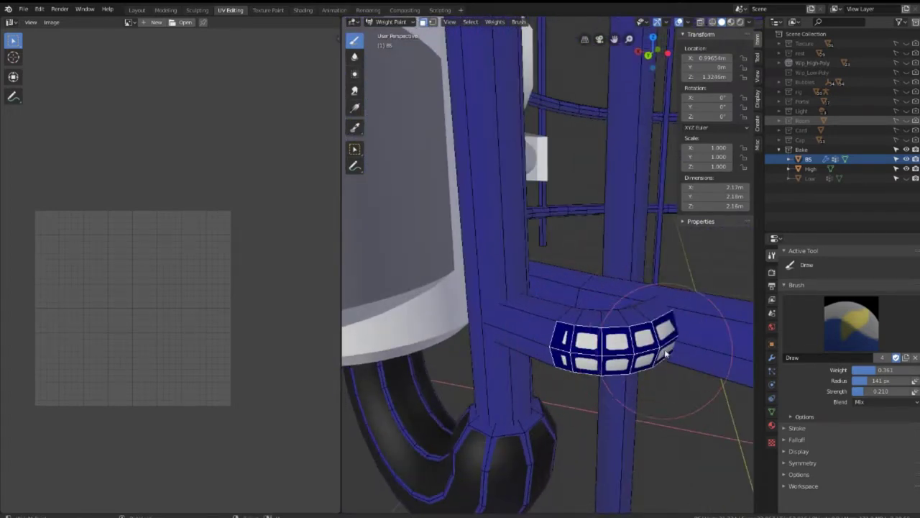
middle_click_drag(666, 353, 636, 316)
mouse_move(596, 346)
middle_mouse_down()
mouse_move(568, 361)
mouse_move(560, 349)
mouse_move(719, 374)
middle_mouse_up()
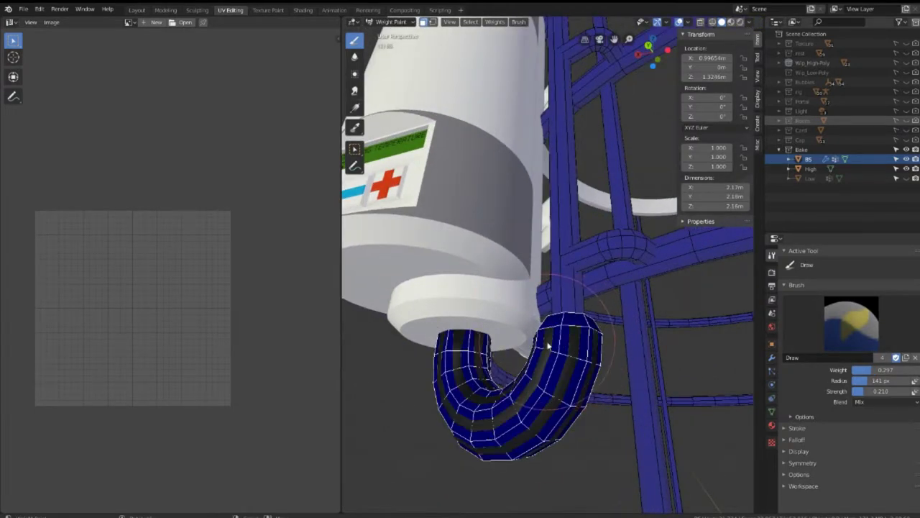
middle_click_drag(548, 347, 525, 355)
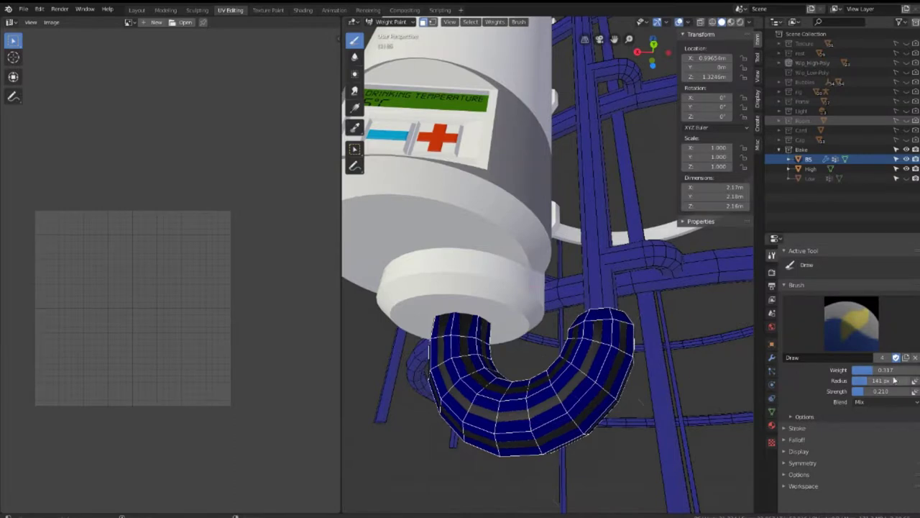
mouse_move(487, 353)
middle_mouse_down()
mouse_move(403, 333)
mouse_move(488, 329)
middle_mouse_up()
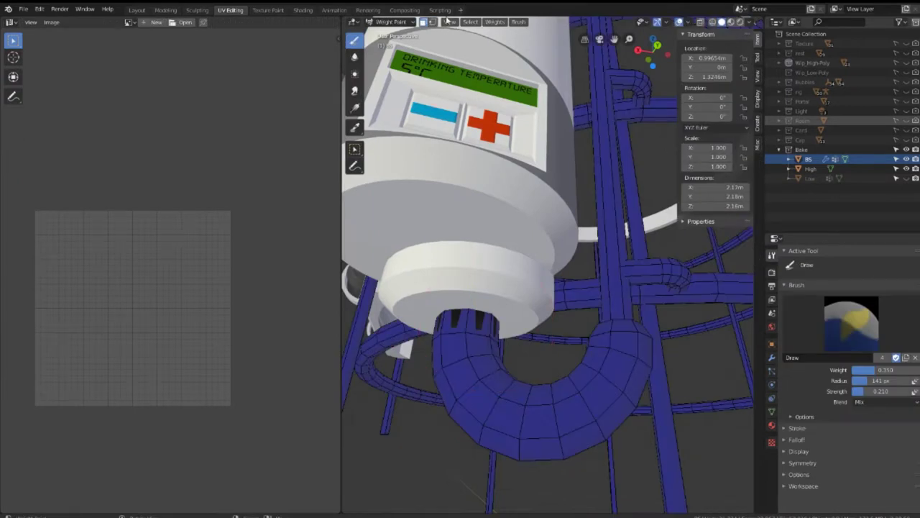
left_click(432, 22)
key("Tab")
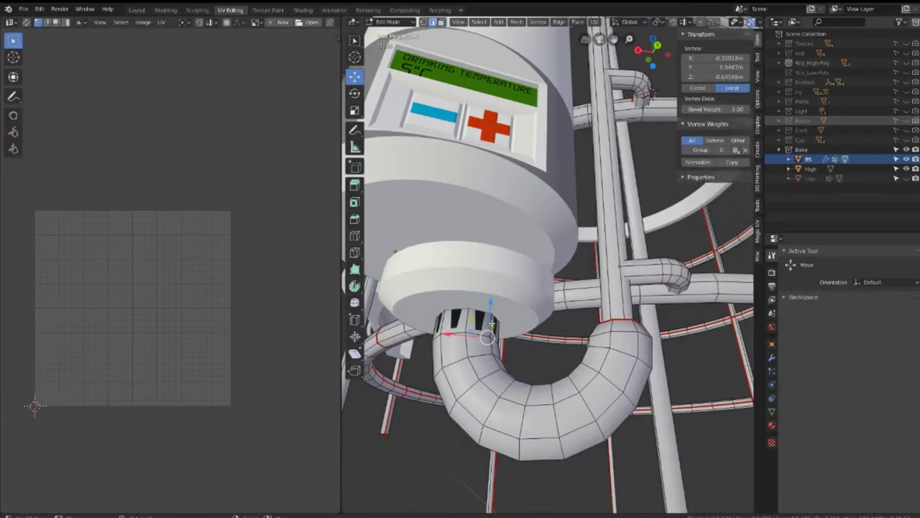
left_click(475, 316, "alt")
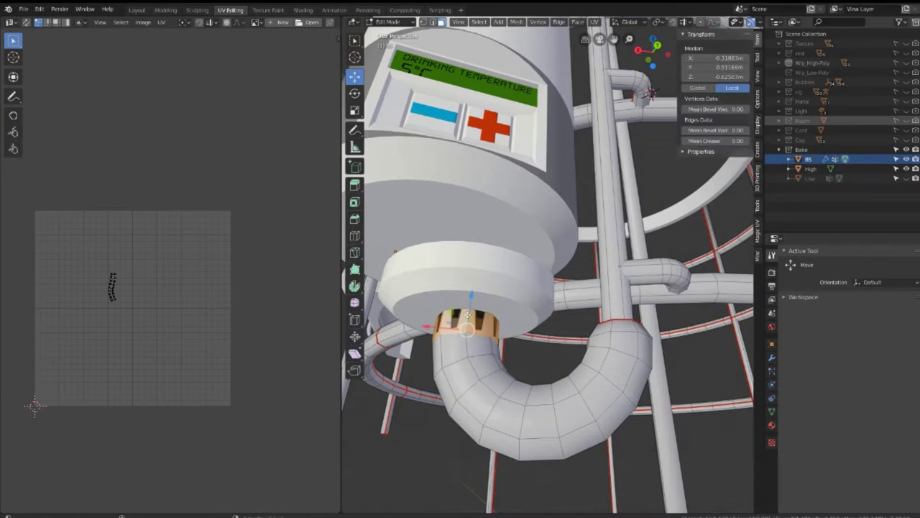
key("Tab")
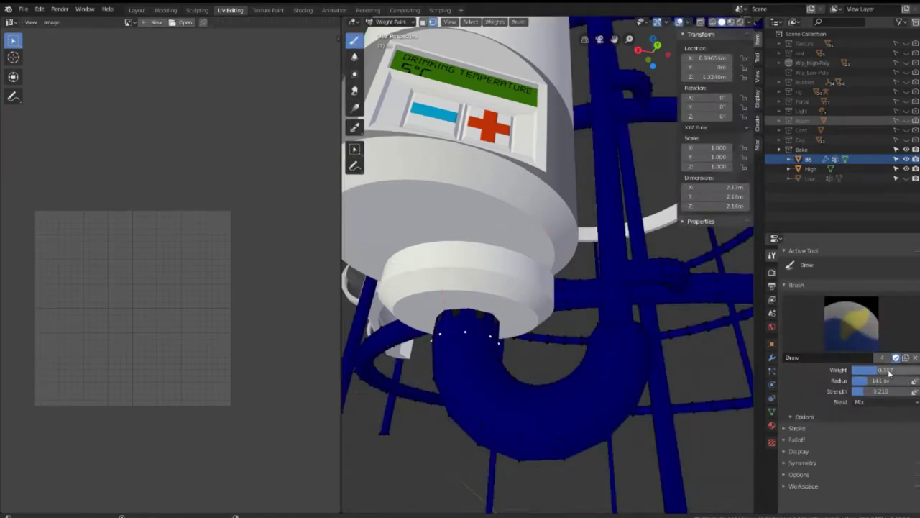
scroll(508, 262, "down", 5)
mouse_move(508, 261)
middle_mouse_down()
mouse_move(535, 302)
mouse_move(411, 273)
mouse_move(446, 263)
mouse_move(432, 312)
mouse_move(560, 235)
mouse_move(643, 259)
mouse_move(601, 308)
mouse_move(512, 161)
mouse_move(673, 231)
middle_mouse_up()
scroll(431, 313, "up", 3)
Return the cage to Object Mode with Material Preview shading.
left_click(394, 22)
left_click(399, 33)
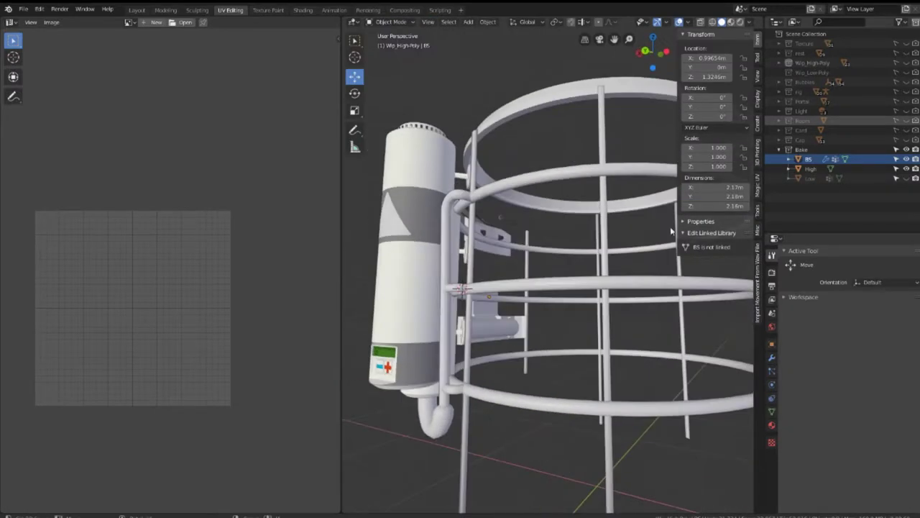
left_click(733, 23)
scroll(565, 174, "up", 3)
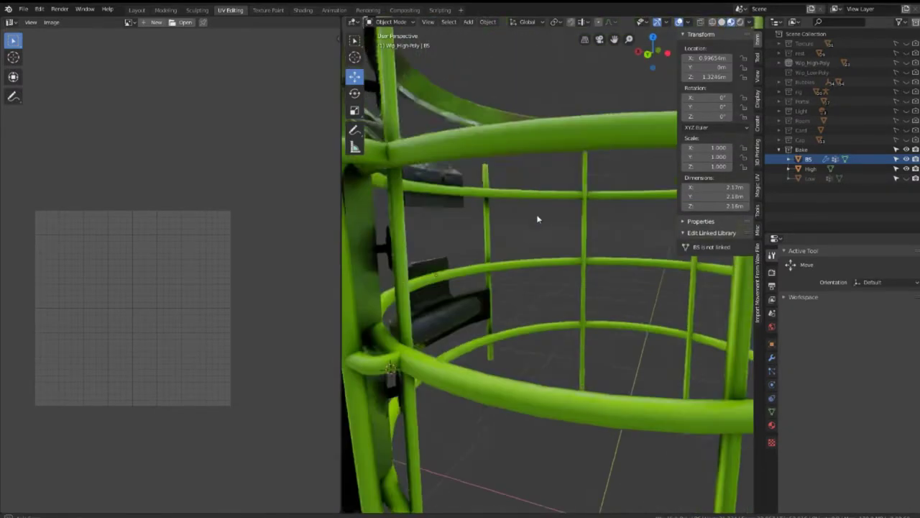
scroll(539, 218, "up", 3)
Toggle the Displace modifier's viewport visibility off and on, then make High active.
left_click(772, 359)
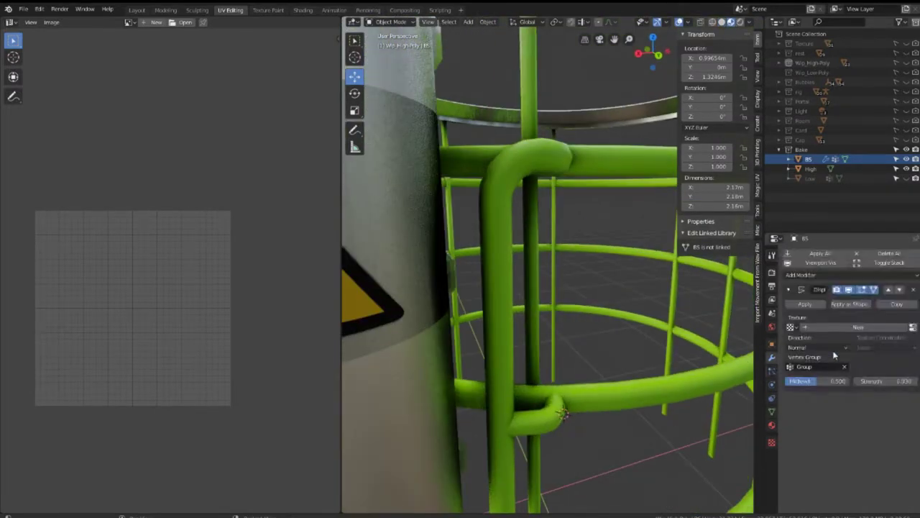
left_click(849, 290)
left_click(849, 291)
scroll(486, 277, "down", 5)
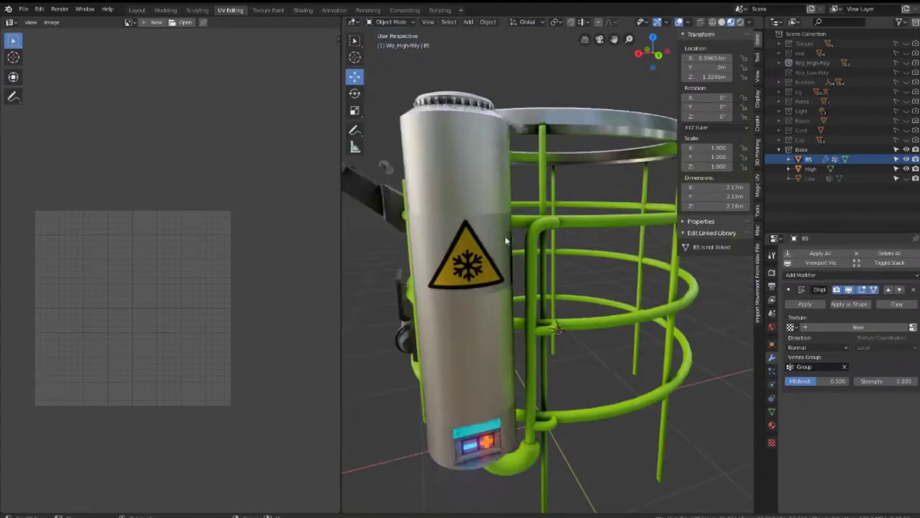
middle_click_drag(487, 276, 544, 185)
left_click(532, 195)
scroll(550, 216, "up", 2)
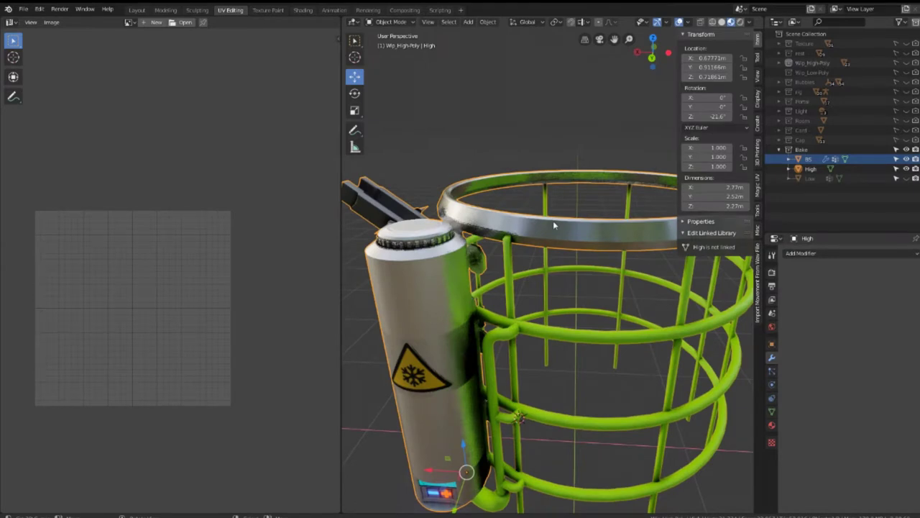
key("Tab")
Select the connected top ring of the High mesh in edge select mode.
right_click(548, 225, "shift")
key("ctrl+l")
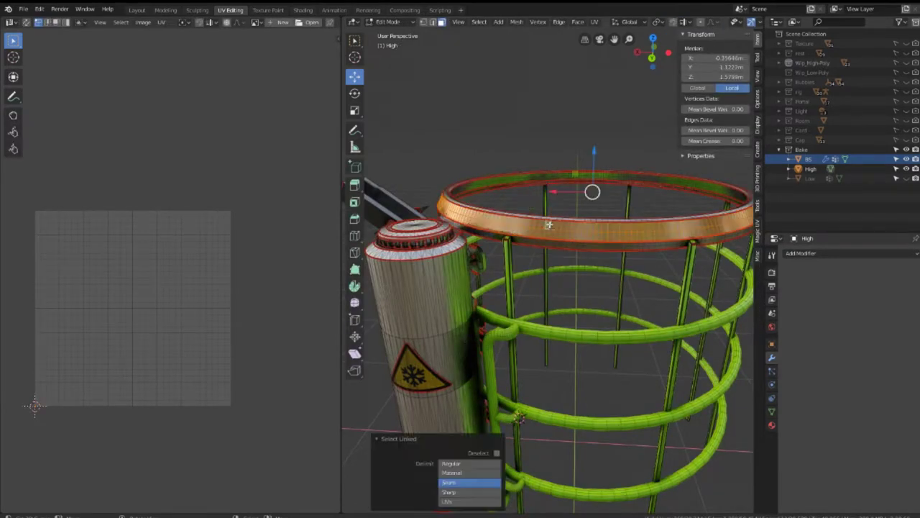
left_click(432, 22)
key("ctrl+l")
mouse_move(595, 243)
middle_mouse_down()
mouse_move(539, 251)
mouse_move(557, 270)
middle_mouse_up()
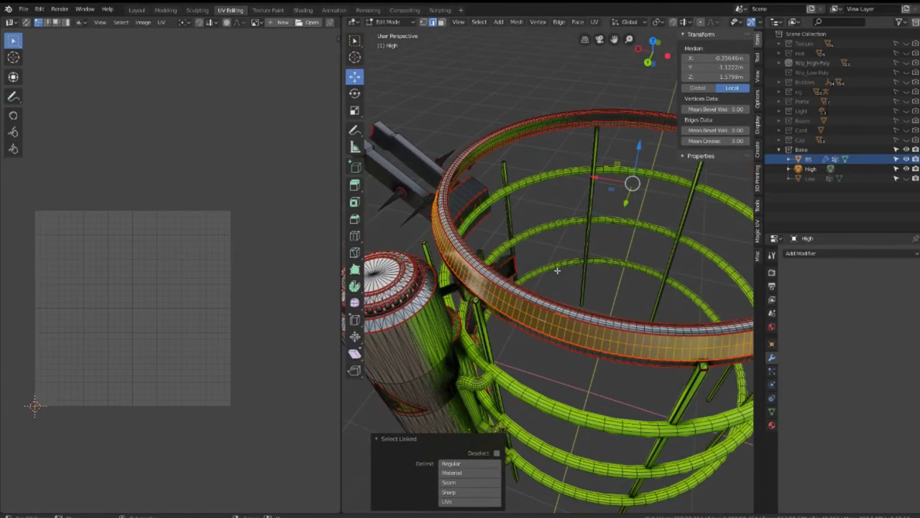
key("ctrl+l")
Extend the selection to the ring's inner band and view the ring from above.
scroll(602, 324, "down", 3)
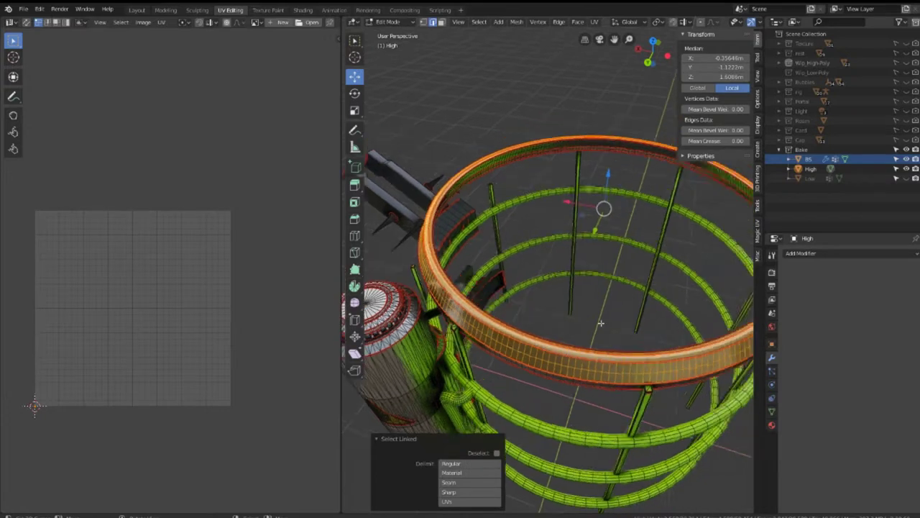
middle_click_drag(602, 322, 608, 292)
scroll(608, 292, "up", 3)
key("l")
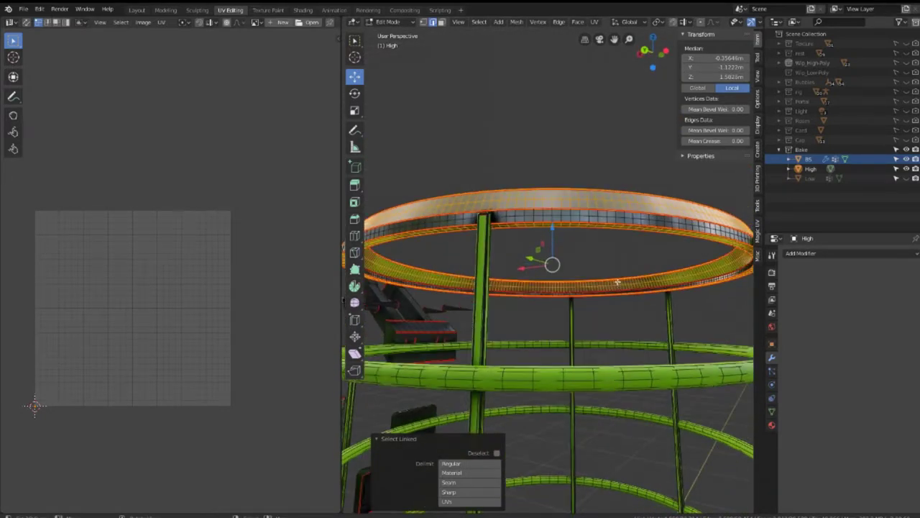
mouse_move(629, 276)
middle_mouse_down()
mouse_move(582, 253)
mouse_move(633, 250)
middle_mouse_up()
scroll(634, 249, "up", 3)
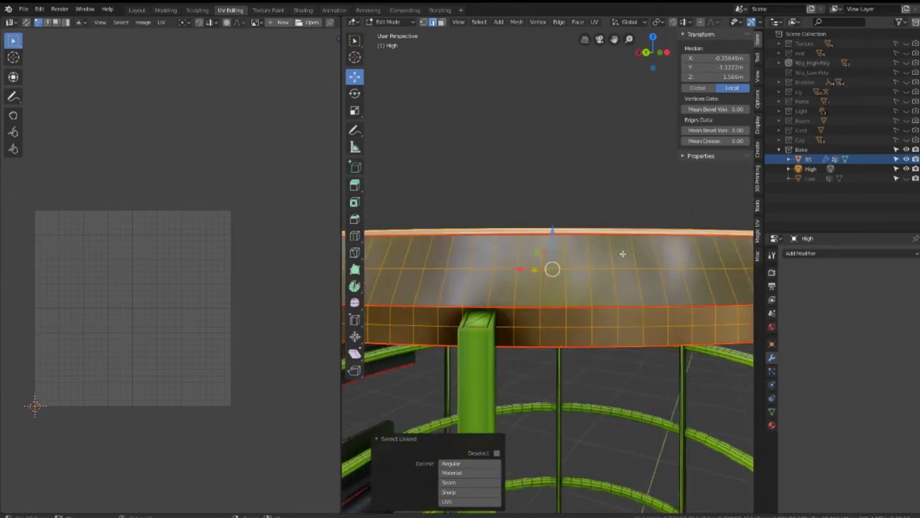
middle_click_drag(623, 254, 619, 268)
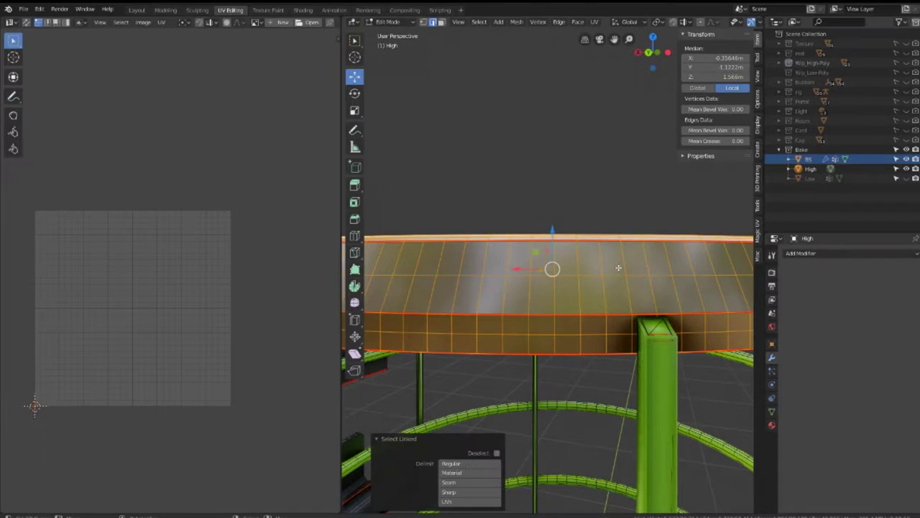
scroll(619, 268, "down", 3)
middle_click_drag(618, 267, 591, 287)
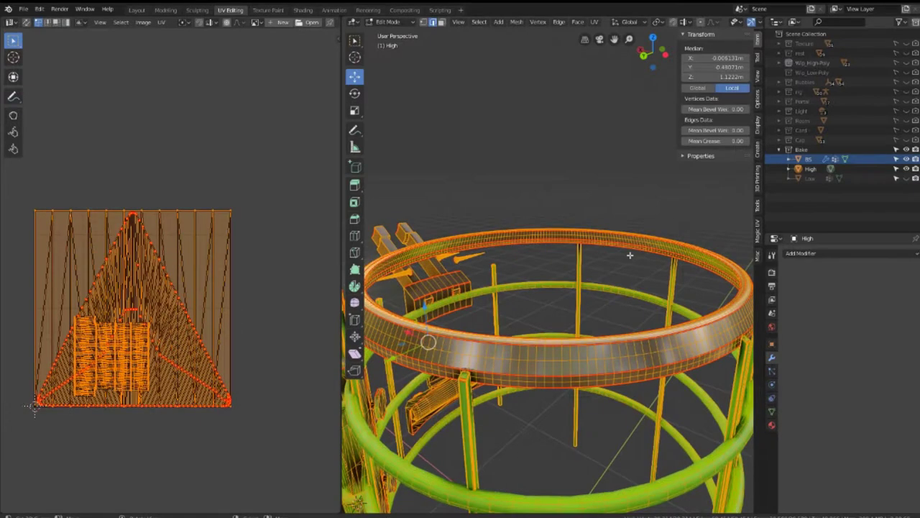
Keep only the ring's inner-region boundary loops selected and mark them sharp.
right_click(516, 116)
key("q")
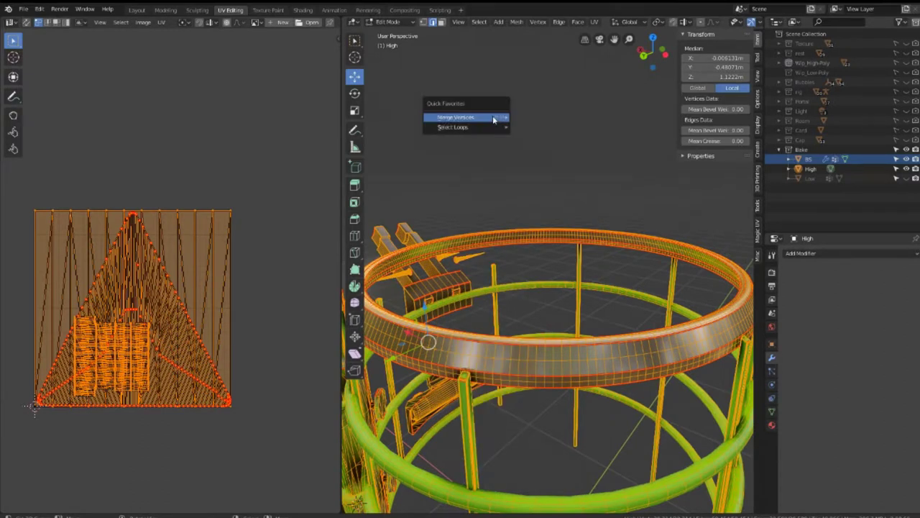
left_click(557, 157)
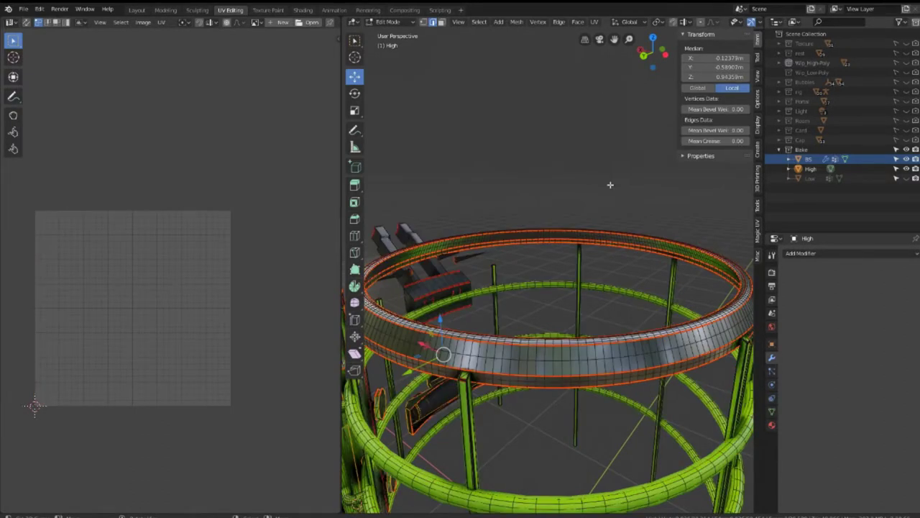
key("ctrl+e")
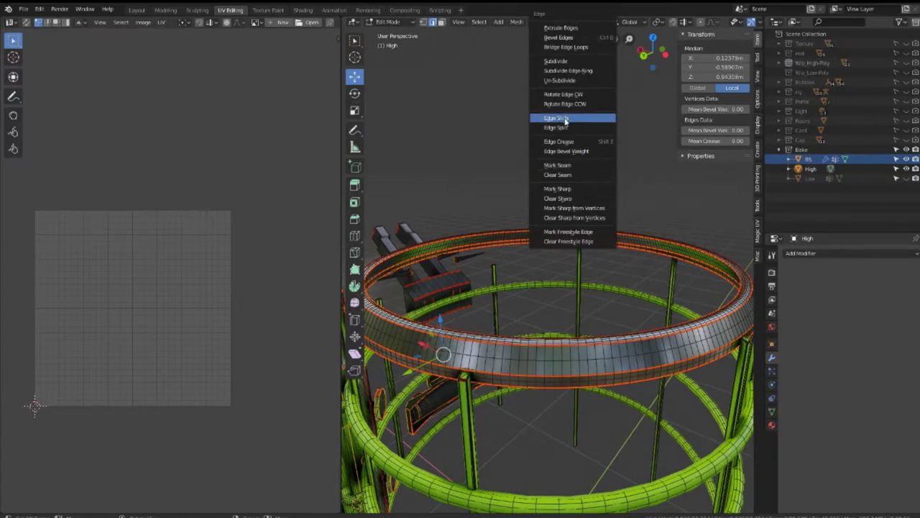
left_click(558, 189)
mouse_move(569, 181)
middle_mouse_down()
mouse_move(549, 225)
mouse_move(583, 252)
middle_mouse_up()
key("ctrl+e")
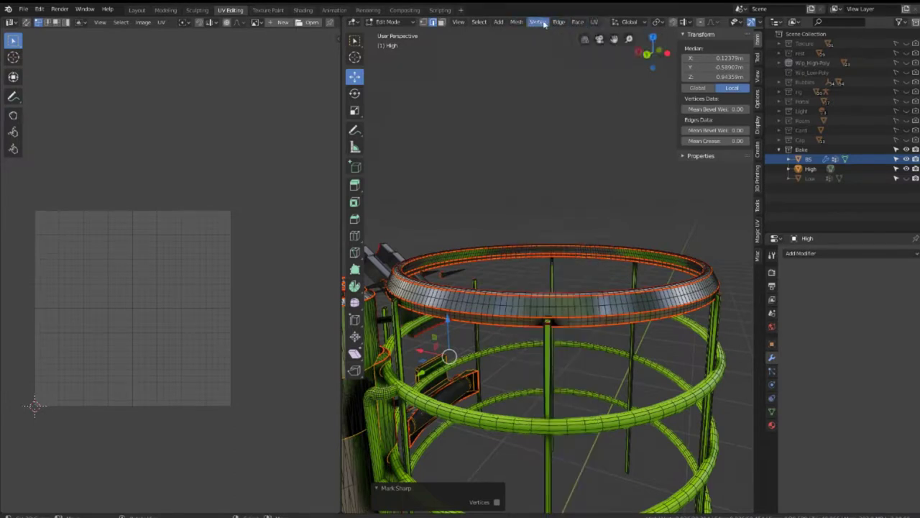
Add Merge by Distance from the Mesh menu to Quick Favorites.
left_click(514, 23)
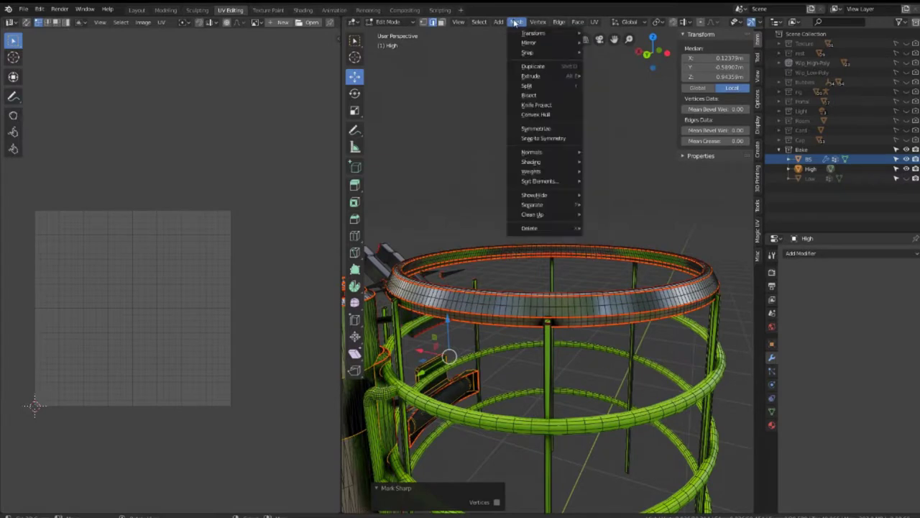
mouse_move(533, 214)
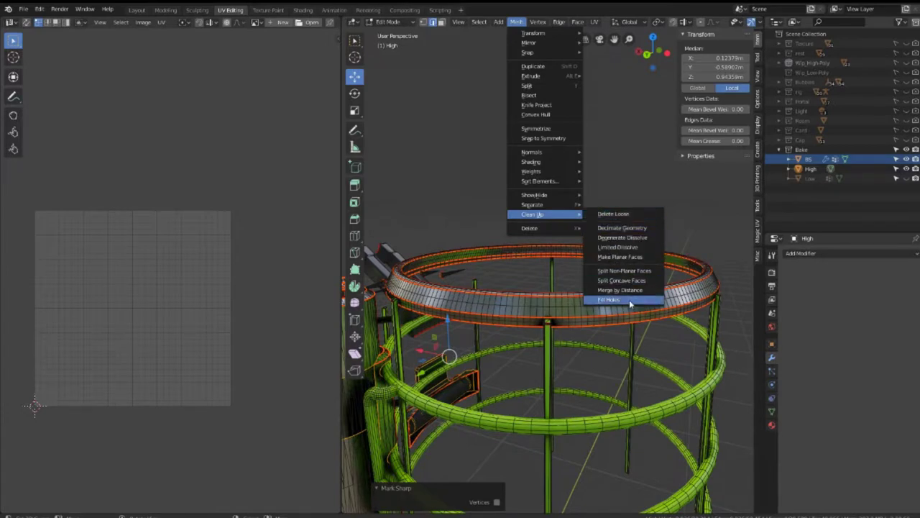
right_click(611, 292)
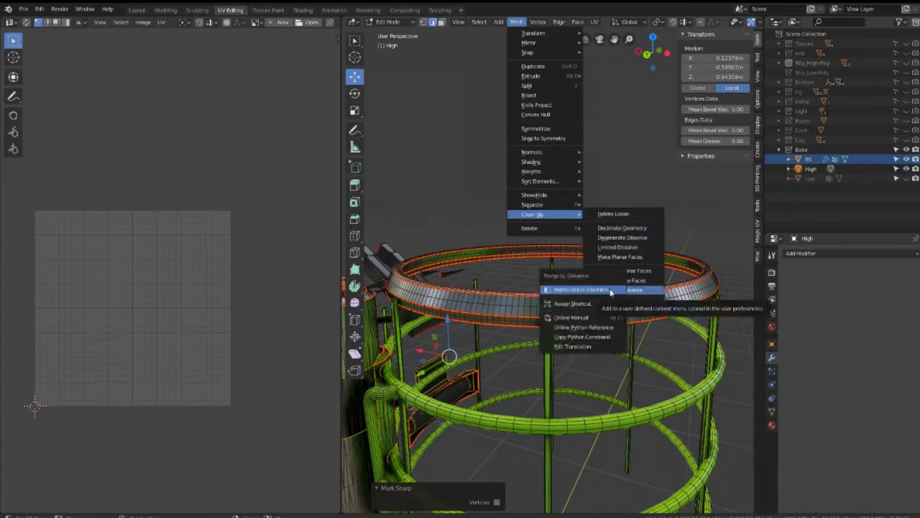
left_click(568, 292)
middle_click_drag(625, 220, 589, 214)
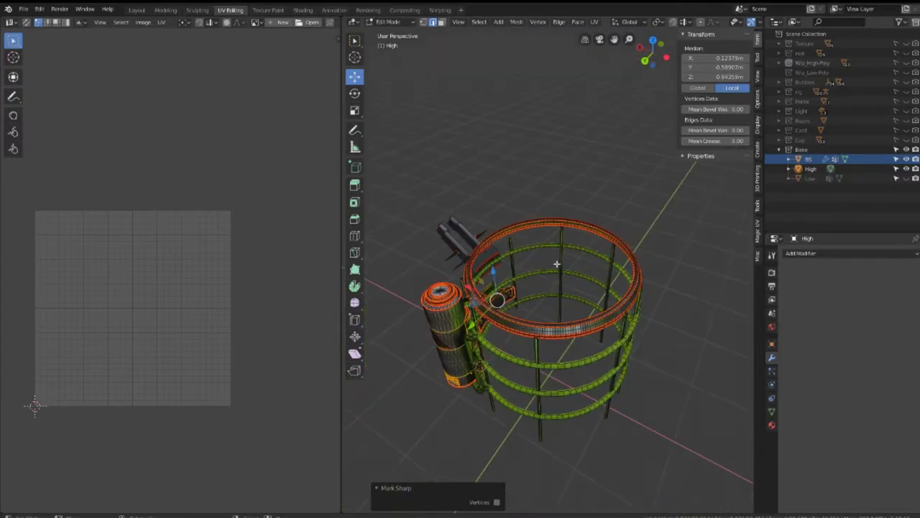
scroll(590, 216, "up", 4)
Merge vertices by distance at 0.0001 m and re-mark the ring edges sharp.
key("ctrl+e")
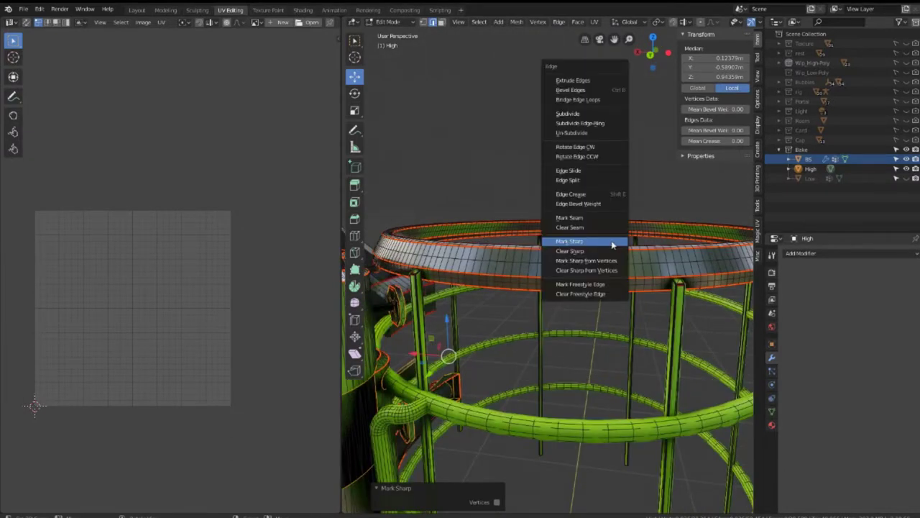
left_click(596, 219)
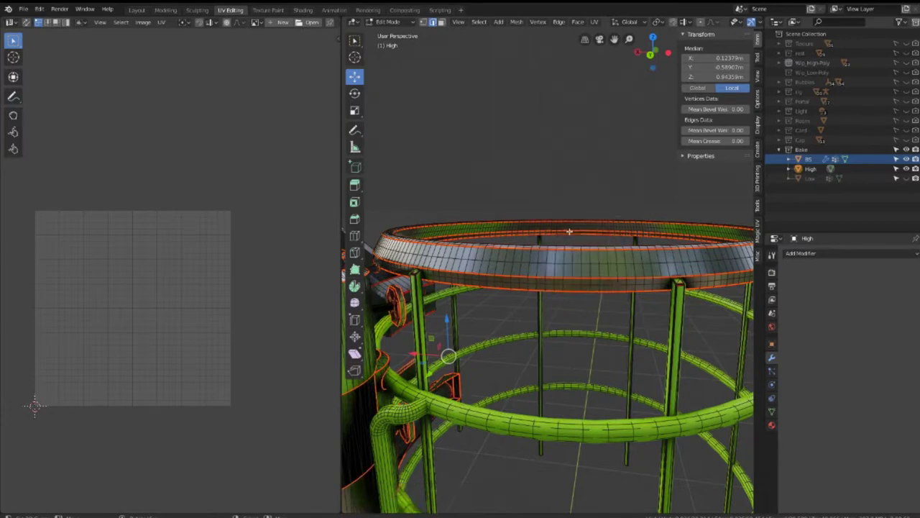
key("q")
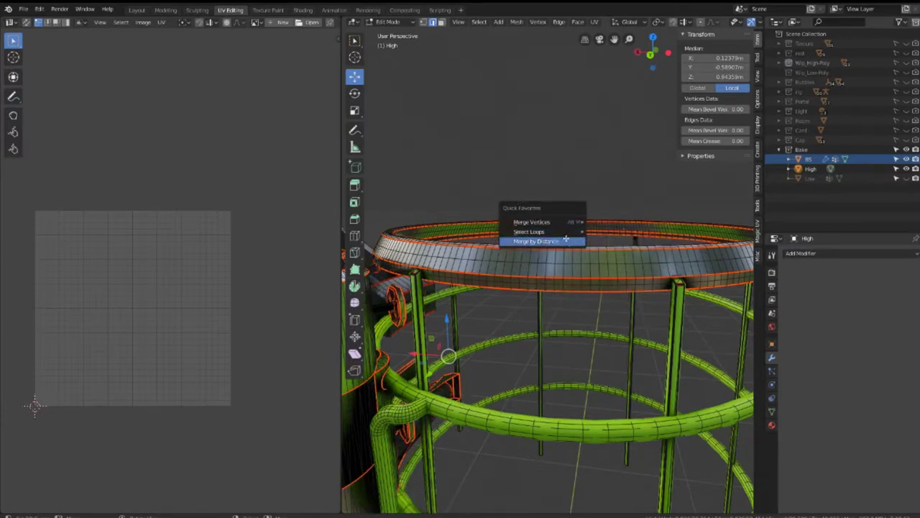
left_click(566, 240)
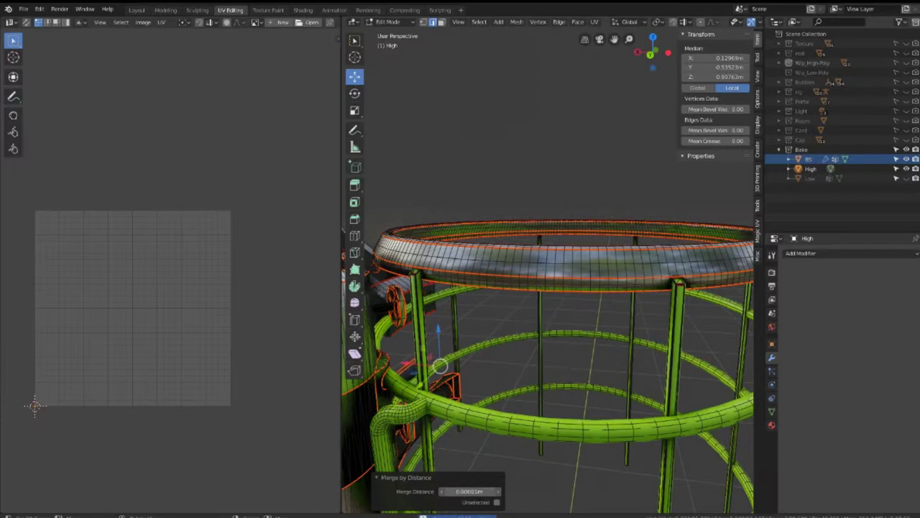
key("ctrl+e")
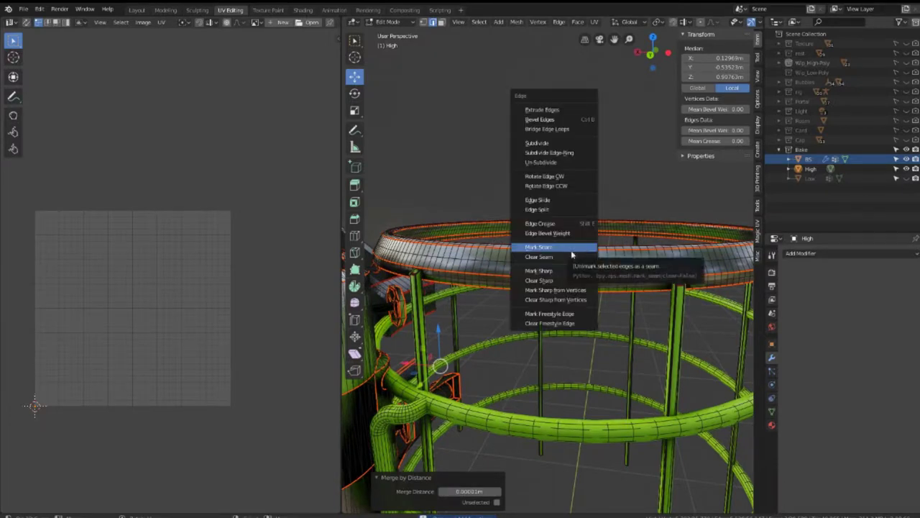
left_click(581, 252)
left_click(841, 252)
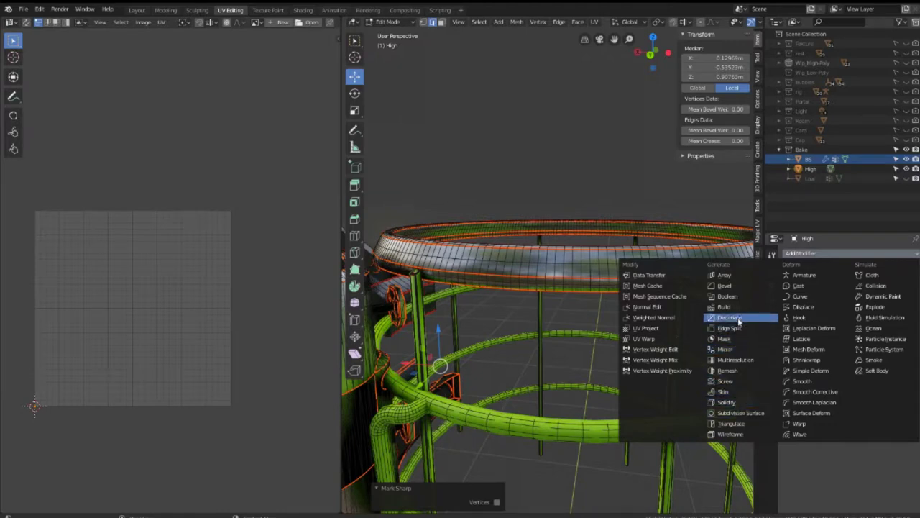
Add an Edge Split modifier to High and select its whole top ring.
left_click(738, 329)
mouse_move(524, 280)
middle_mouse_down()
mouse_move(543, 209)
mouse_move(542, 253)
middle_mouse_up()
left_click(542, 253)
key("l")
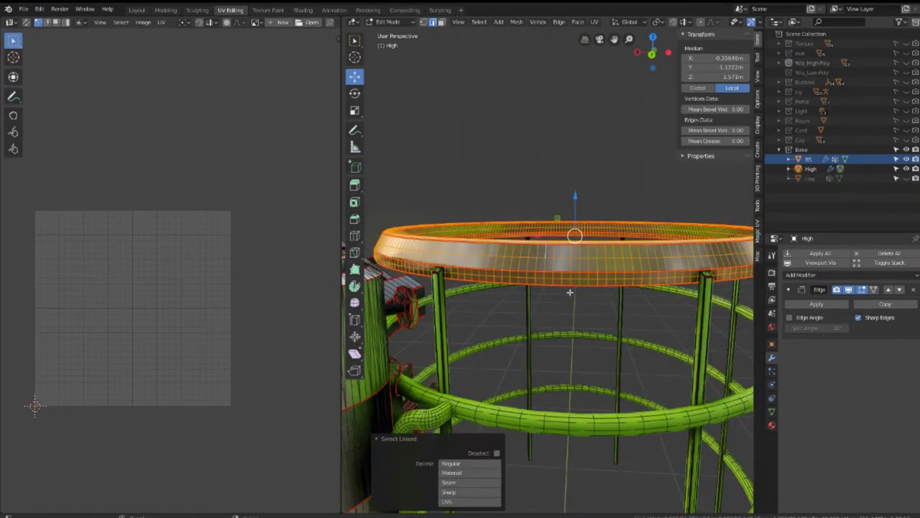
Duplicate the top ring and separate it into its own object, High.001.
key("shift+d")
right_click(571, 280)
key("p")
left_click(572, 275)
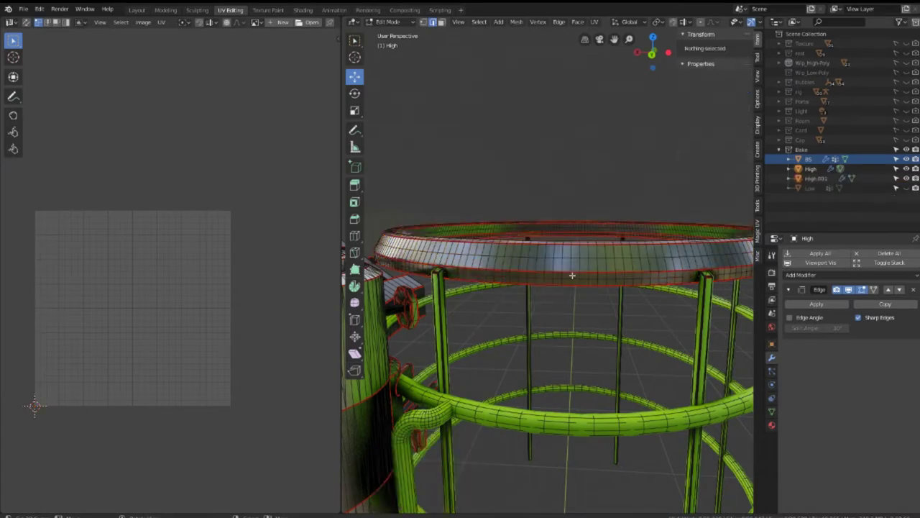
key("Tab")
key("g")
right_click(545, 248)
Remove the Edge Split modifier from the separated ring High.001.
left_click(539, 248)
key("g")
right_click(549, 208)
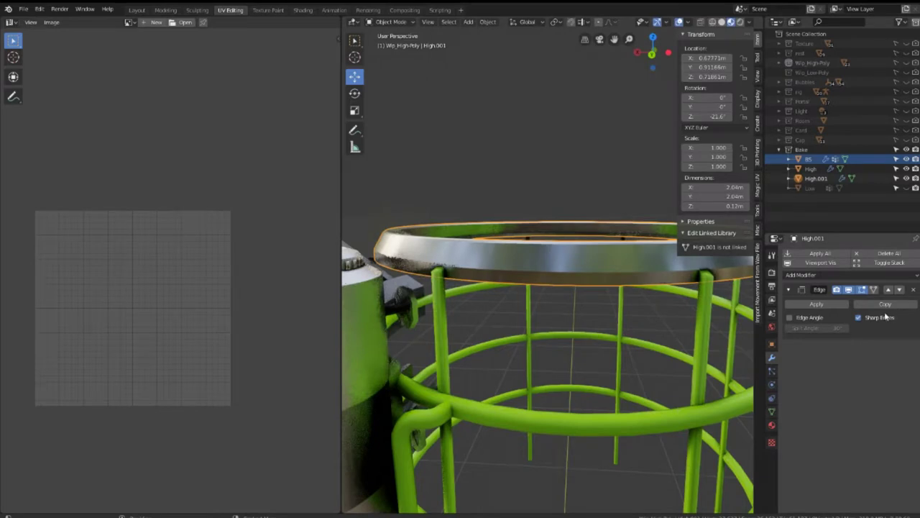
left_click(914, 289)
key("g")
right_click(481, 289)
Join the ring into the BS cage with Ctrl+J.
left_click(444, 330, "shift")
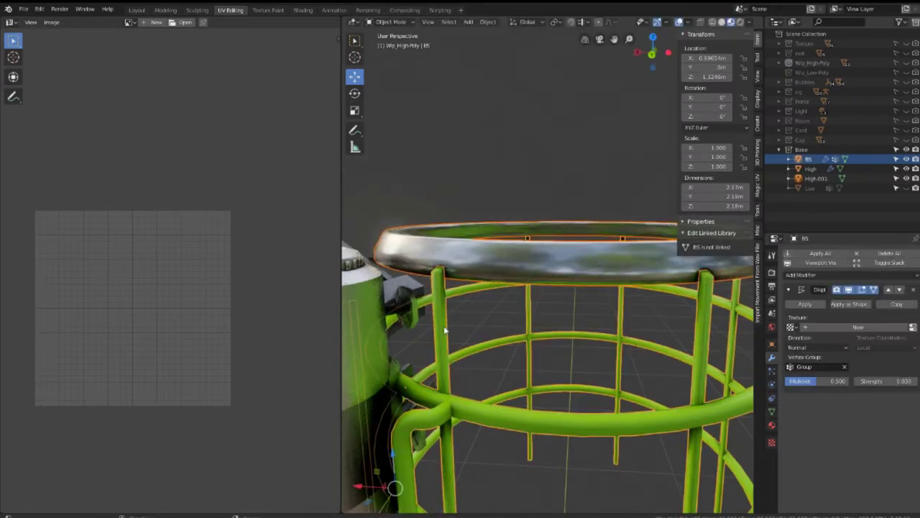
key("g")
right_click(536, 359)
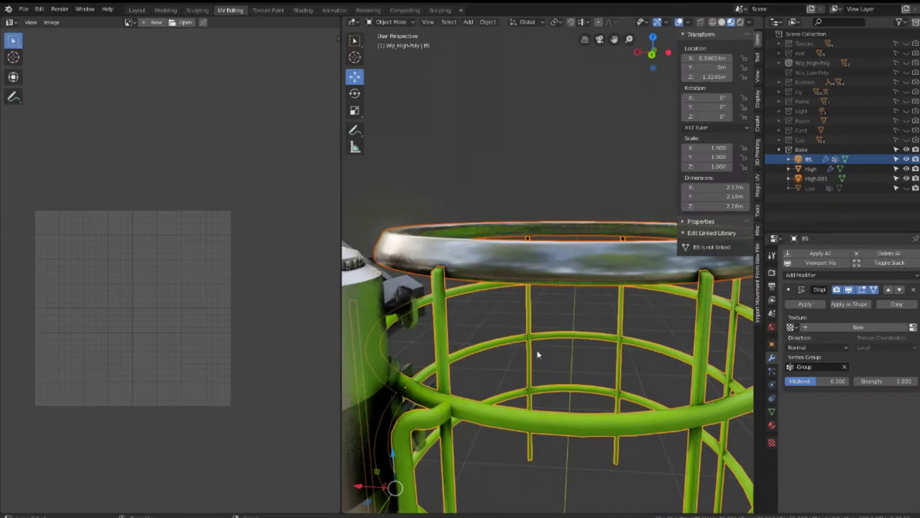
key("ctrl+j")
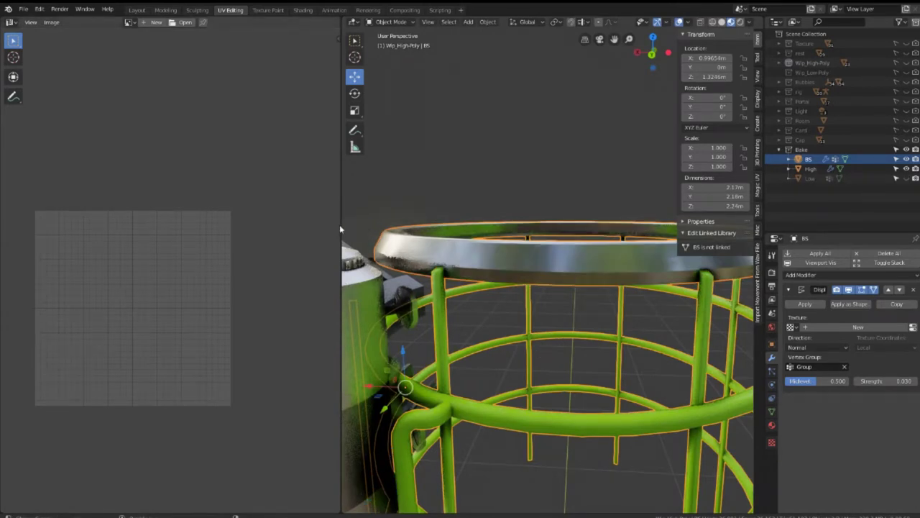
left_click_drag(340, 225, 119, 224)
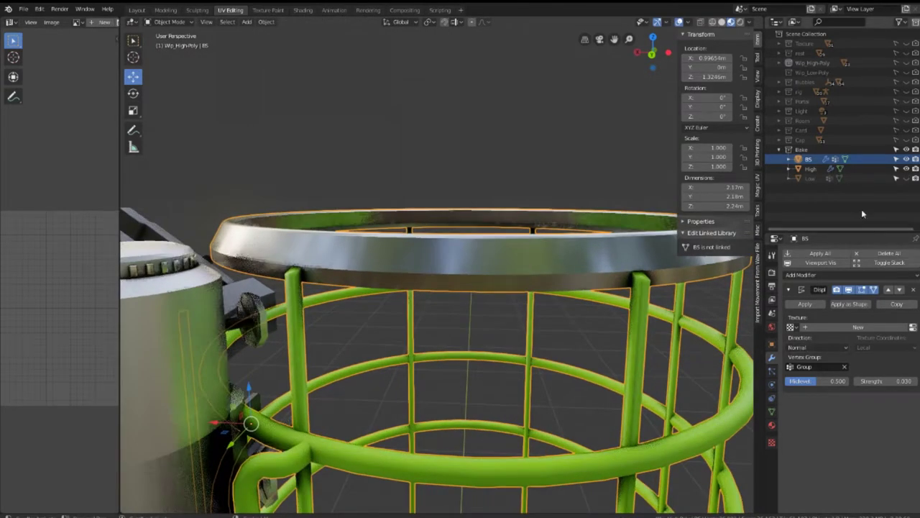
Hide High, focus the view on the BS cage, and enter Edit Mode.
left_click(906, 159)
left_click(907, 170)
key("alt+h")
scroll(519, 267, "down", 3)
mouse_move(504, 302)
middle_mouse_down()
mouse_move(519, 267)
mouse_move(460, 249)
middle_mouse_up()
key("Tab")
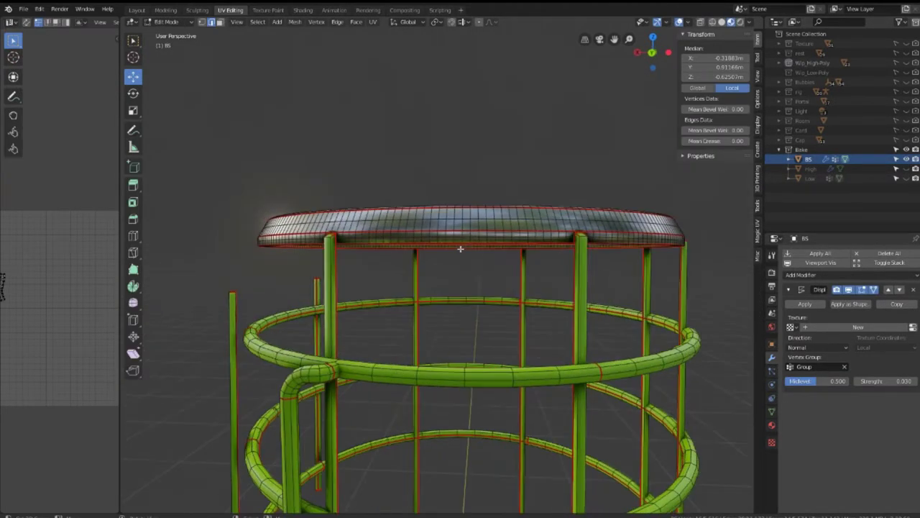
Select the top ring and Limited Dissolve it with a 0.1° maximum angle.
key("l")
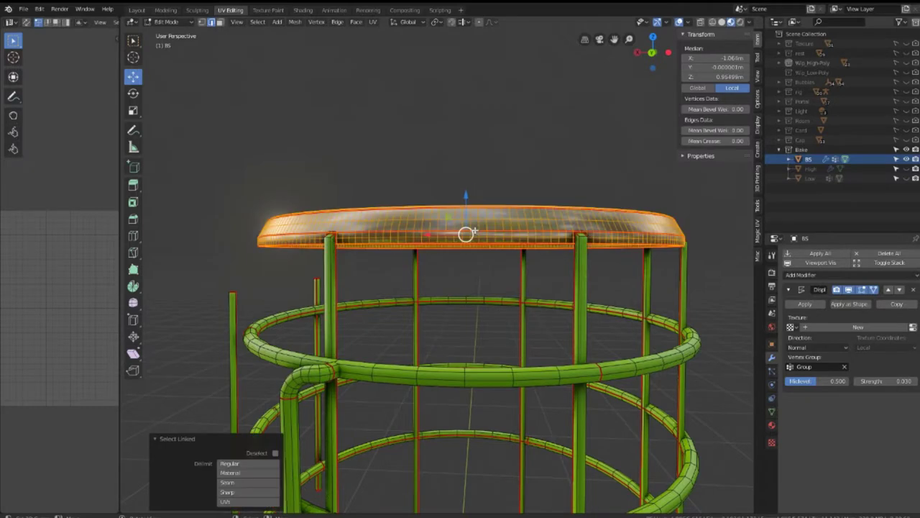
key("ctrl+e")
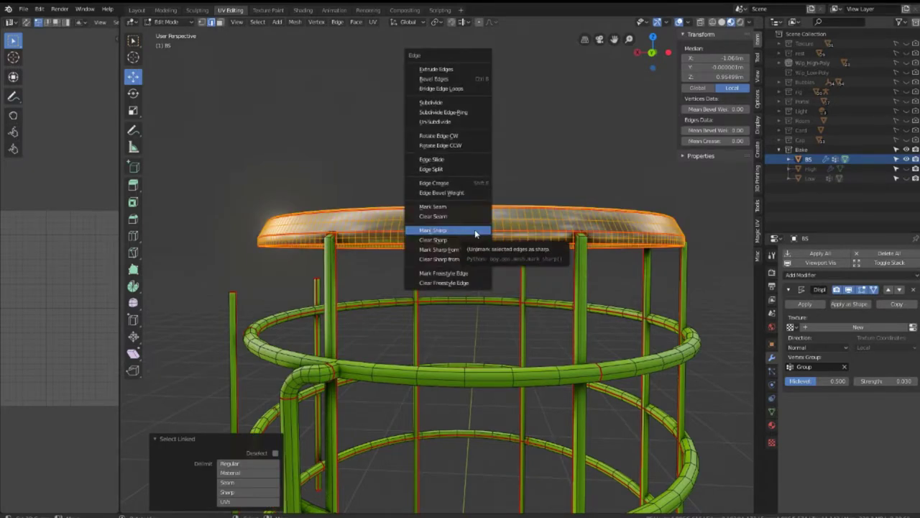
key("ctrl+e")
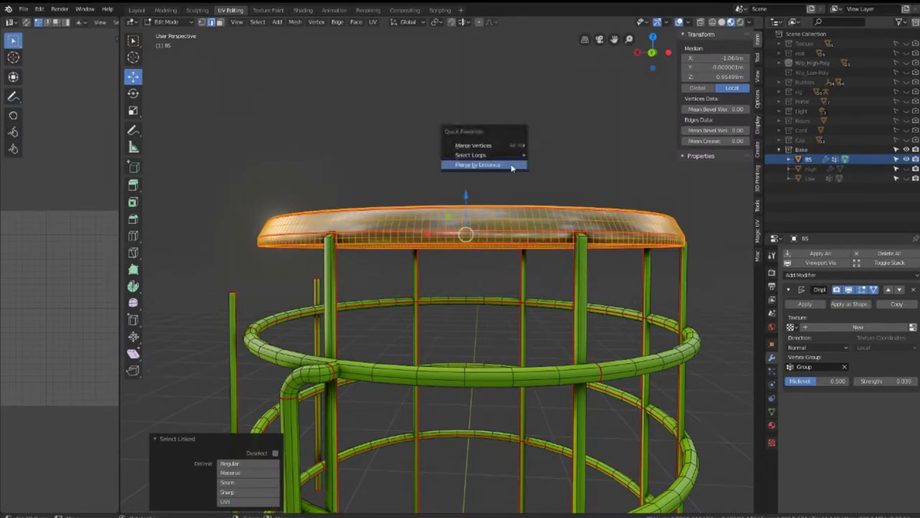
left_click(295, 22)
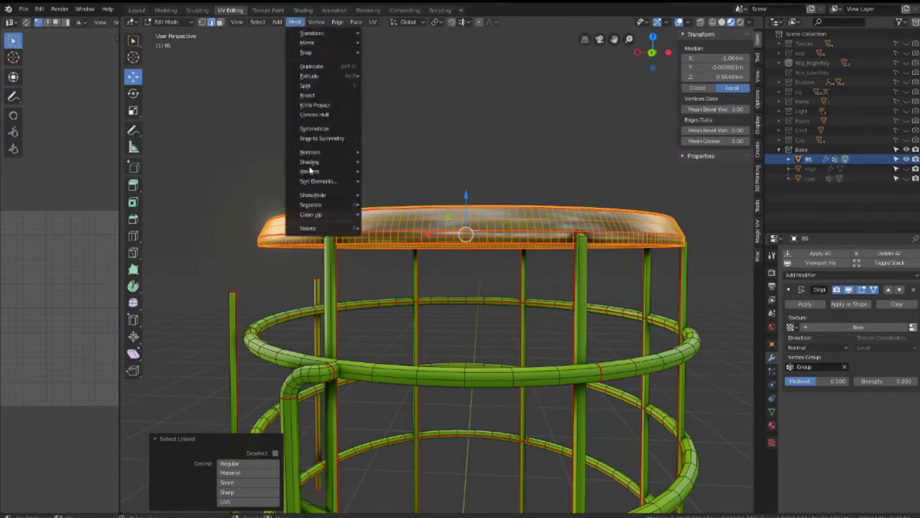
key("q")
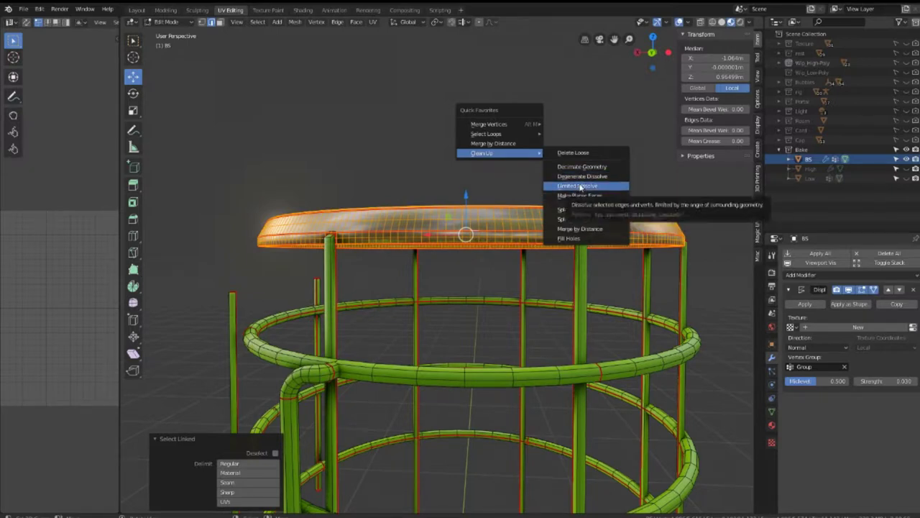
left_click(580, 186)
scroll(578, 209, "up", 2)
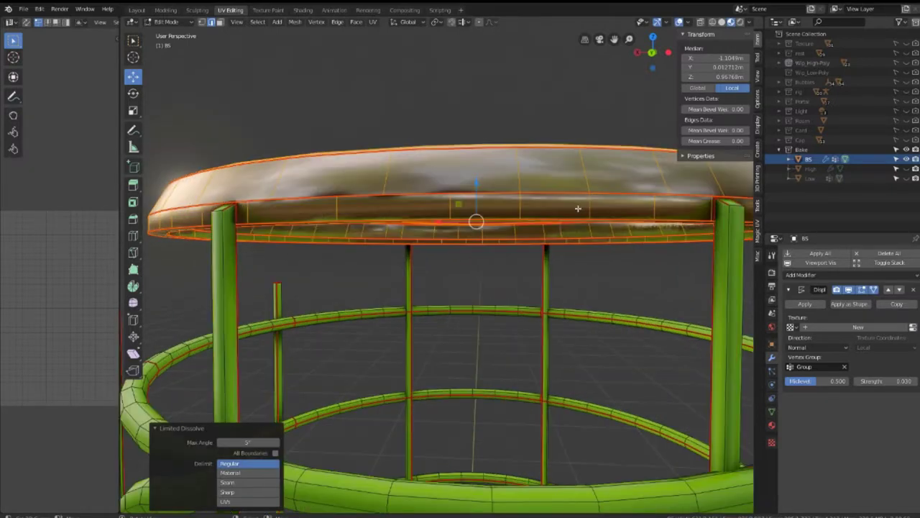
left_click_drag(244, 442, 278, 441)
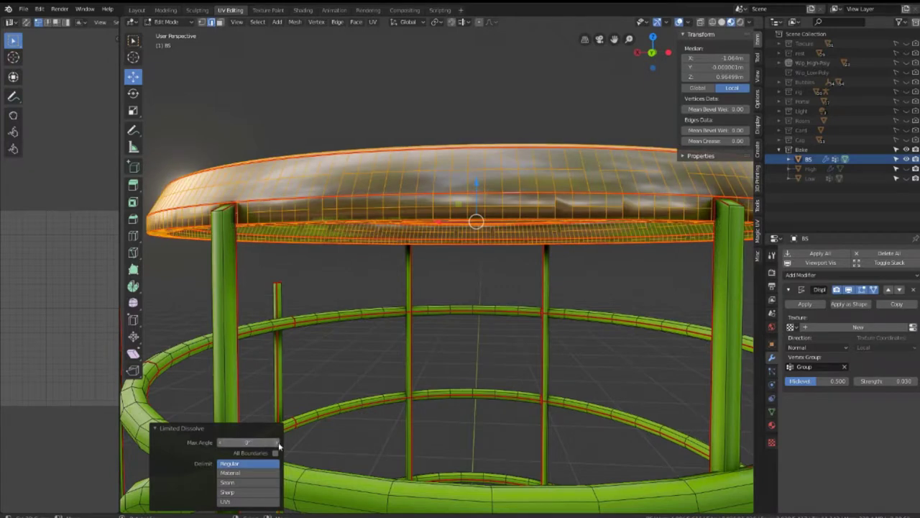
scroll(302, 309, "down", 2)
Triangulate the ring's faces, then convert them back to quads.
mouse_move(302, 309)
middle_mouse_down()
mouse_move(300, 298)
mouse_move(319, 294)
mouse_move(359, 324)
middle_mouse_up()
scroll(300, 298, "up", 2)
scroll(366, 338, "up", 2)
scroll(414, 338, "up", 3)
mouse_move(414, 338)
middle_mouse_down()
mouse_move(421, 314)
mouse_move(328, 314)
mouse_move(450, 304)
mouse_move(581, 349)
mouse_move(499, 317)
middle_mouse_up()
key("ctrl+t")
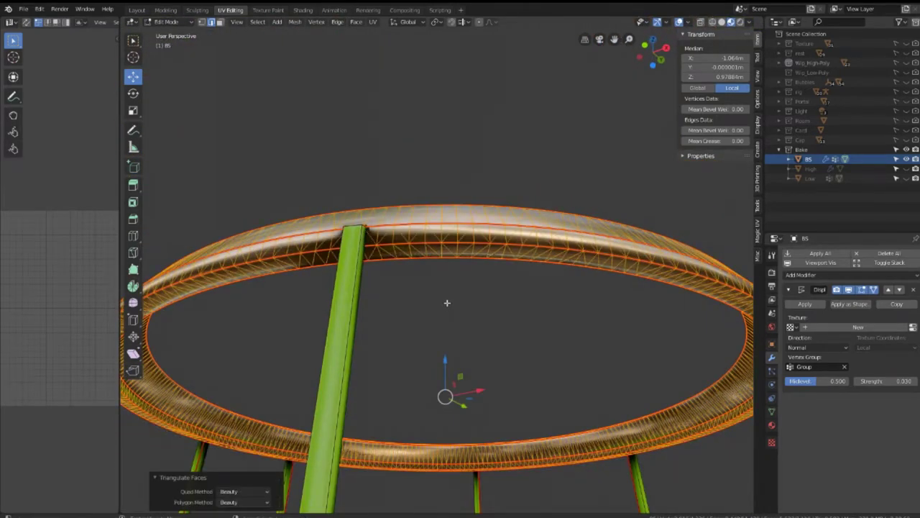
key("alt+j")
Select a path of edges along the ring from a low side view.
scroll(511, 279, "up", 3)
scroll(401, 332, "down", 5)
mouse_move(401, 333)
middle_mouse_down()
mouse_move(388, 327)
mouse_move(432, 317)
mouse_move(411, 326)
middle_mouse_up()
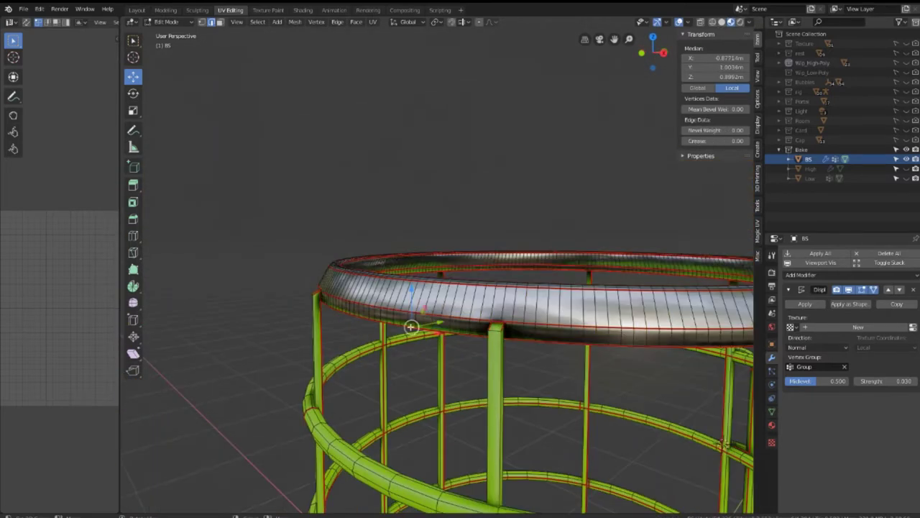
left_click(540, 320, "ctrl")
mouse_move(540, 320)
middle_mouse_down()
mouse_move(672, 370)
mouse_move(549, 379)
mouse_move(519, 335)
mouse_move(432, 285)
mouse_move(641, 304)
mouse_move(494, 374)
mouse_move(504, 360)
mouse_move(488, 351)
middle_mouse_up()
Select edge rings on the top ring, merge vertices by distance, and collapse them.
left_click(482, 366, "ctrl")
mouse_move(604, 435)
middle_mouse_down()
mouse_move(579, 421)
mouse_move(545, 421)
mouse_move(582, 408)
middle_mouse_up()
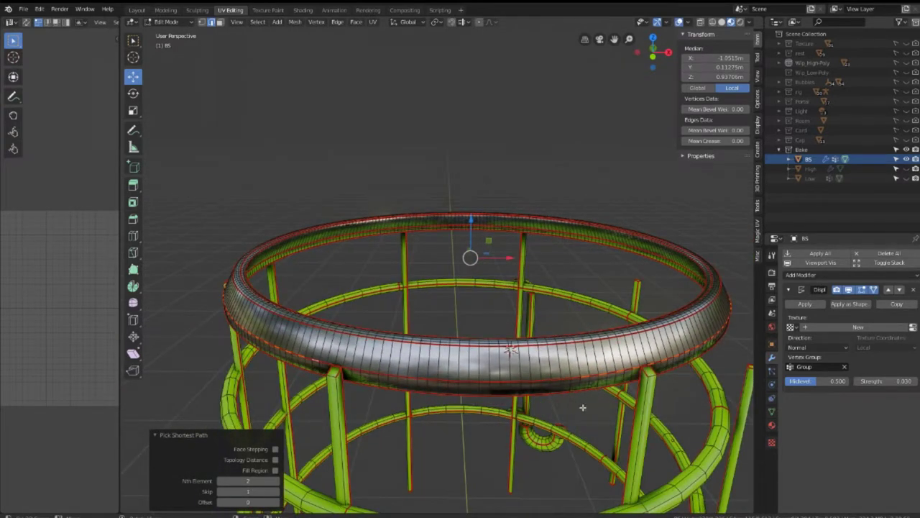
key("q")
mouse_move(603, 319)
left_click(689, 310)
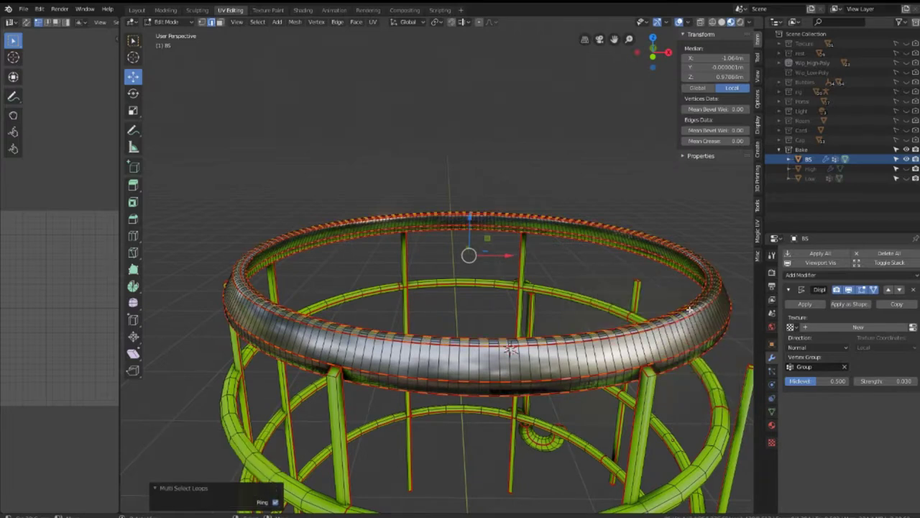
key("q")
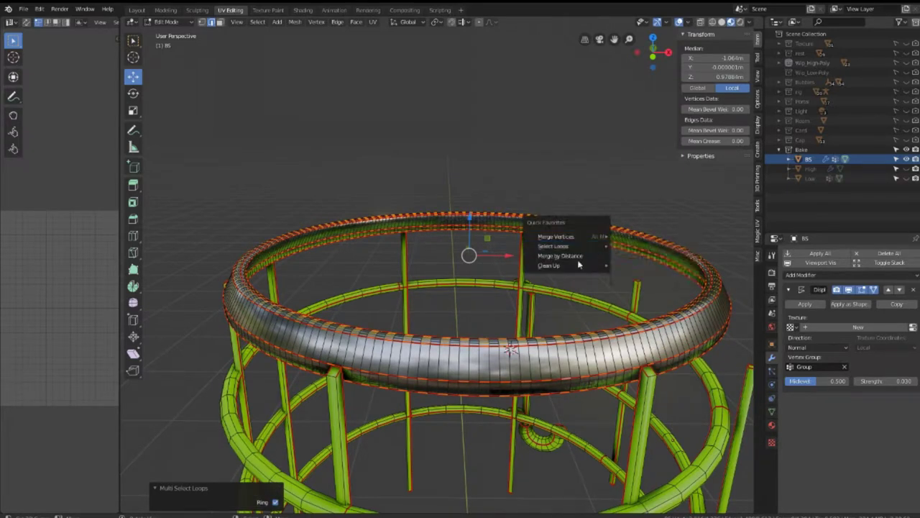
left_click(568, 255)
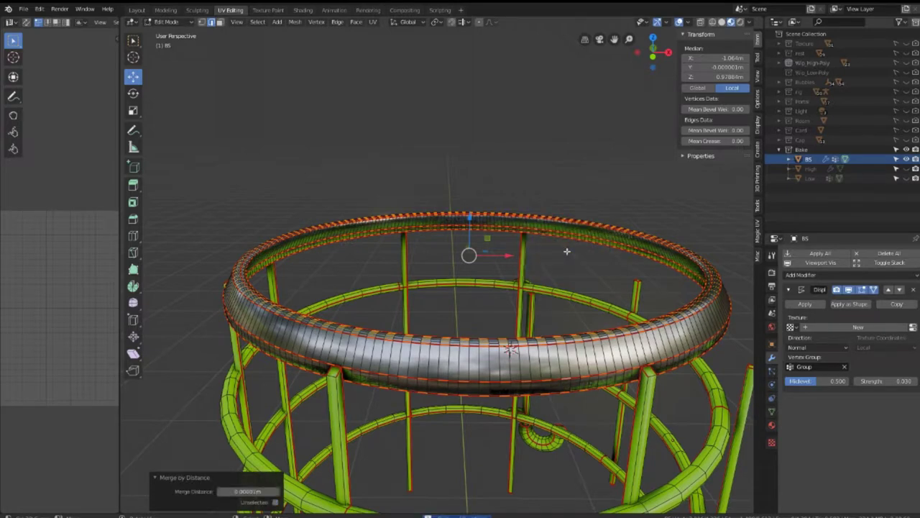
key("q")
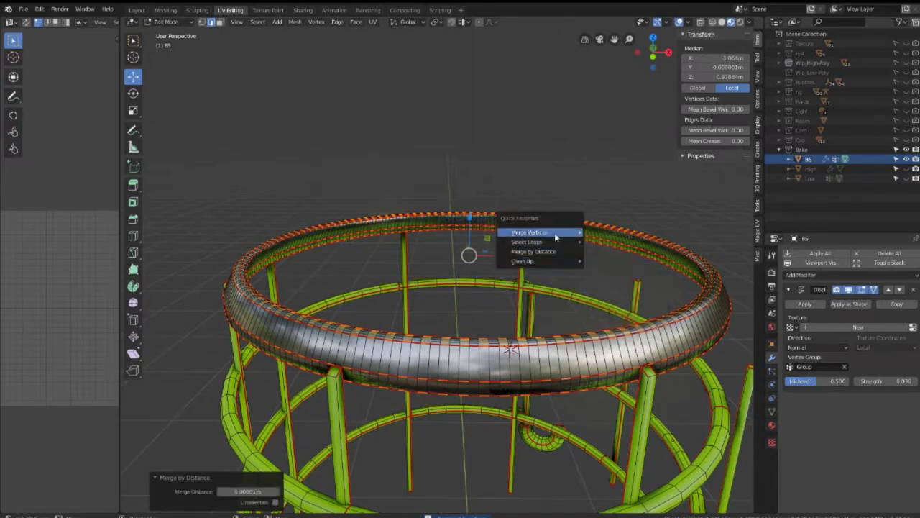
left_click(606, 250)
Collapse two stray vertices on the ring.
mouse_move(535, 335)
middle_mouse_down()
mouse_move(531, 308)
mouse_move(551, 307)
mouse_move(532, 309)
middle_mouse_up()
scroll(531, 308, "up", 5)
left_click(551, 307)
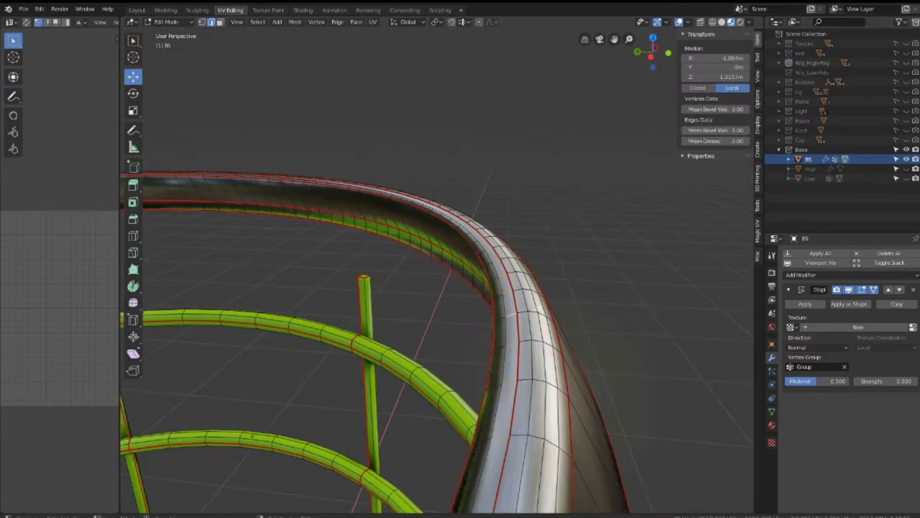
right_click(549, 317)
key("q")
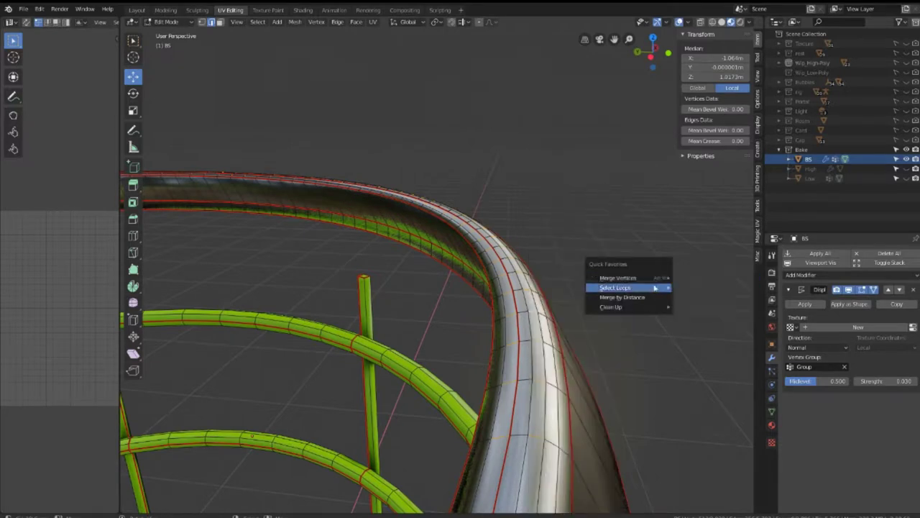
left_click(694, 300)
mouse_move(632, 308)
middle_mouse_down()
mouse_move(474, 345)
mouse_move(694, 353)
mouse_move(445, 319)
middle_mouse_up()
left_click(361, 301)
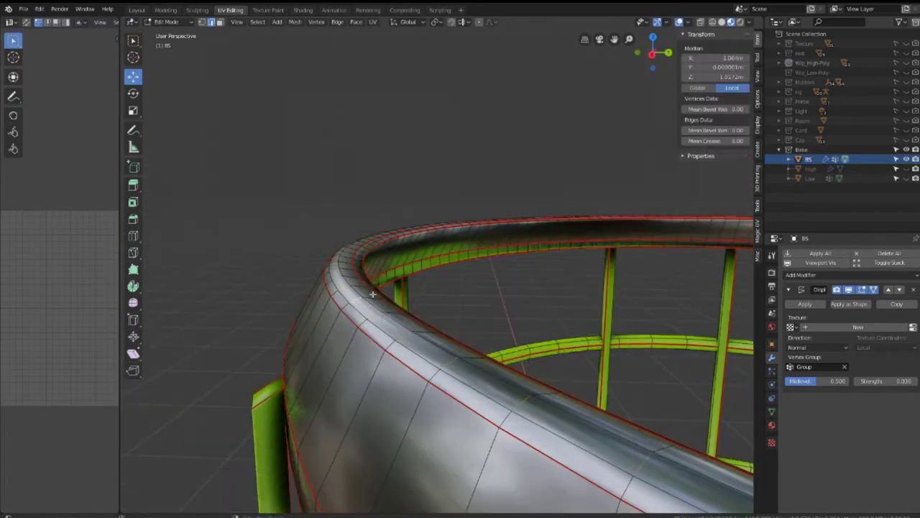
key("q")
left_click(532, 289)
Select the edge rings along another path on the ring and collapse them.
mouse_move(483, 284)
middle_mouse_down()
mouse_move(380, 277)
mouse_move(359, 302)
mouse_move(528, 390)
middle_mouse_up()
scroll(360, 302, "down", 4)
left_click(536, 397)
scroll(535, 396, "down", 3)
middle_click_drag(493, 329, 380, 329)
scroll(380, 328, "up", 3)
left_click(586, 387, "ctrl")
scroll(586, 387, "down", 2)
mouse_move(586, 387)
middle_mouse_down()
mouse_move(492, 315)
mouse_move(482, 295)
mouse_move(548, 345)
middle_mouse_up()
scroll(492, 315, "up", 3)
scroll(529, 303, "down", 2)
scroll(482, 295, "up", 2)
scroll(502, 291, "down", 2)
scroll(549, 344, "up", 2)
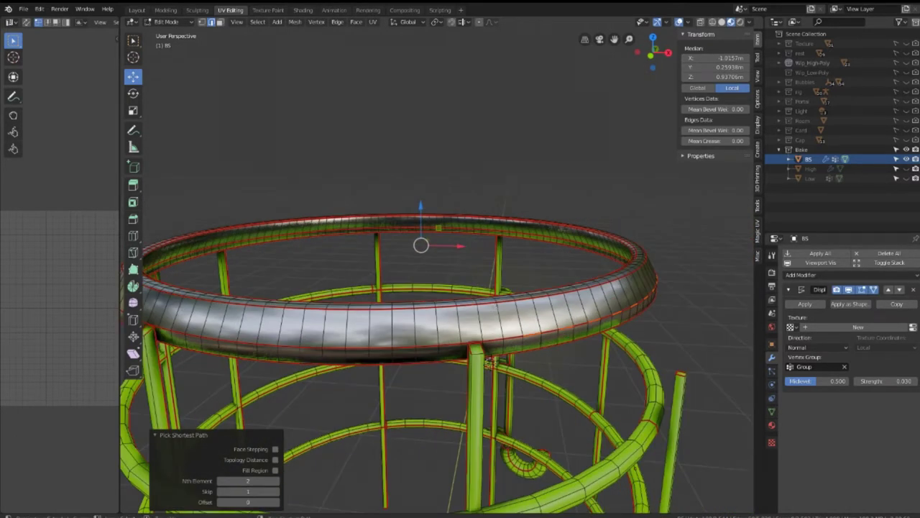
key("q")
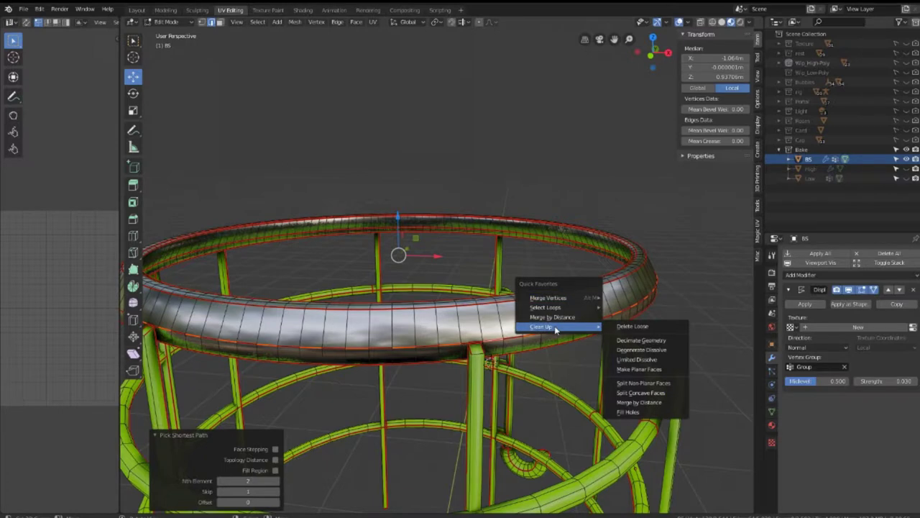
mouse_move(546, 307)
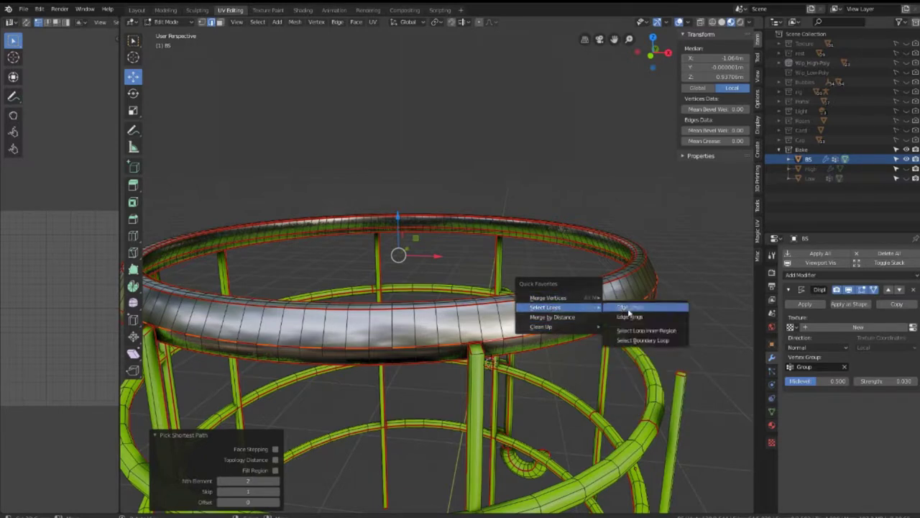
left_click(630, 317)
key("q")
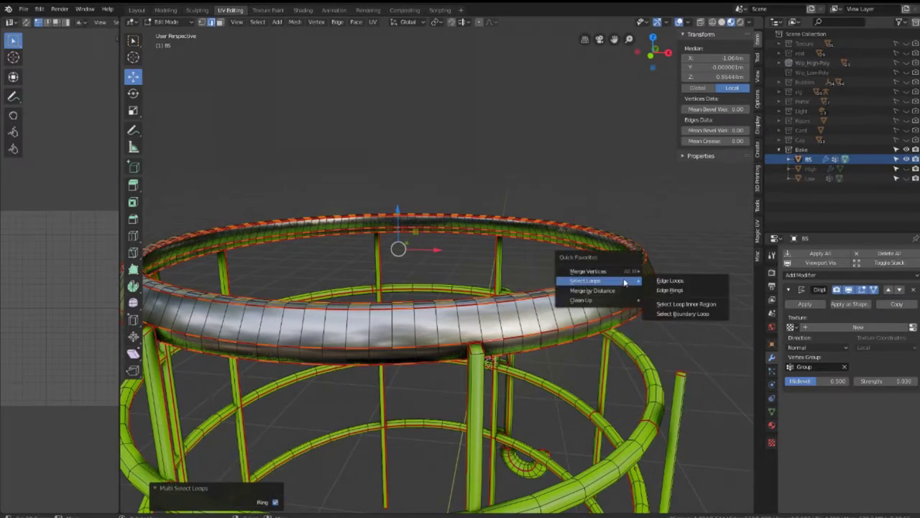
mouse_move(588, 271)
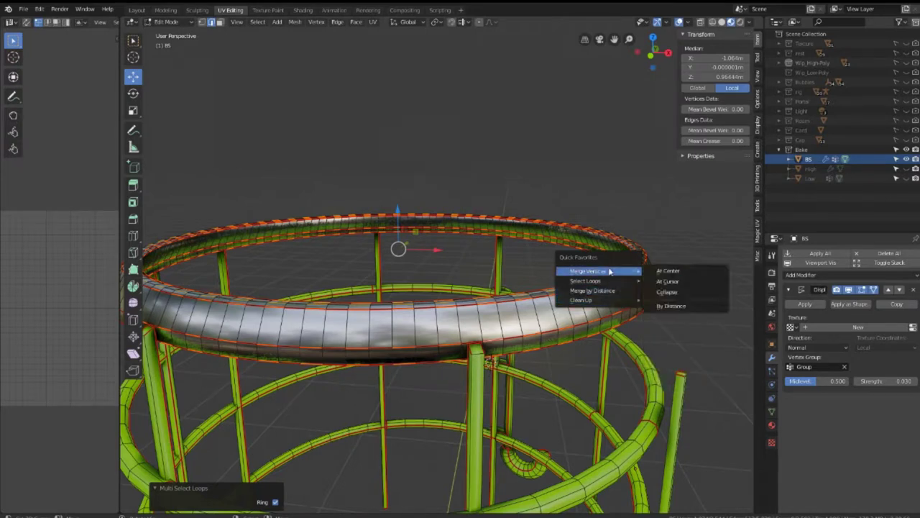
left_click(667, 292)
Select the ring's edge loops and clear all seams from them.
middle_click_drag(669, 291, 601, 293)
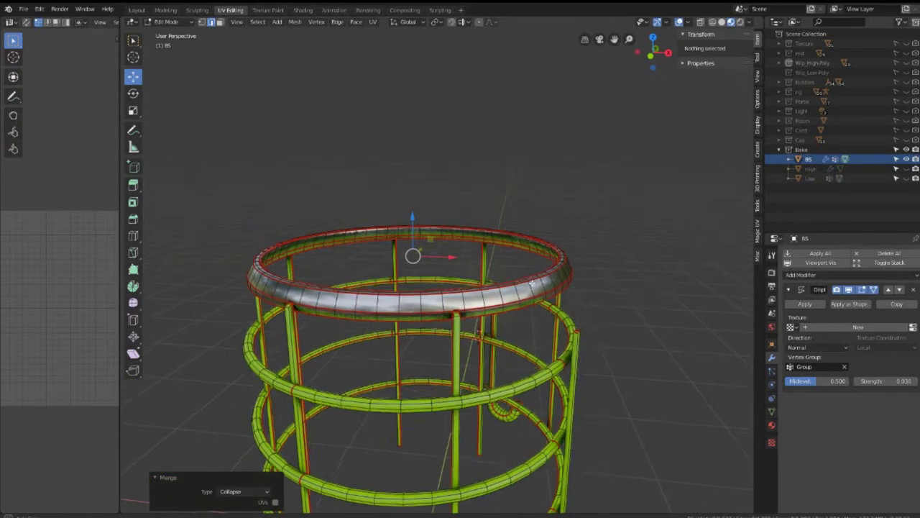
scroll(601, 293, "up", 2)
left_click(601, 294)
scroll(591, 292, "up", 4)
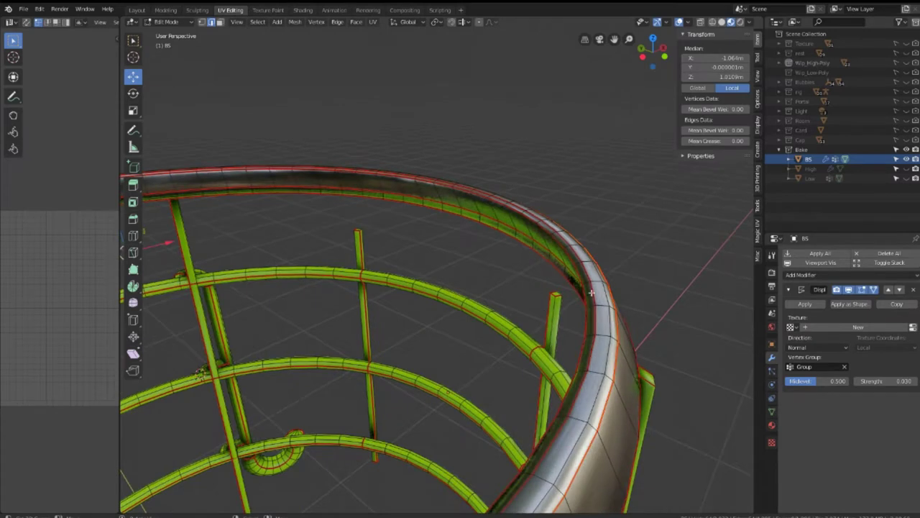
left_click(593, 291)
mouse_move(594, 291)
middle_mouse_down()
mouse_move(602, 292)
mouse_move(616, 226)
mouse_move(524, 235)
middle_mouse_up()
left_click(612, 231, "alt")
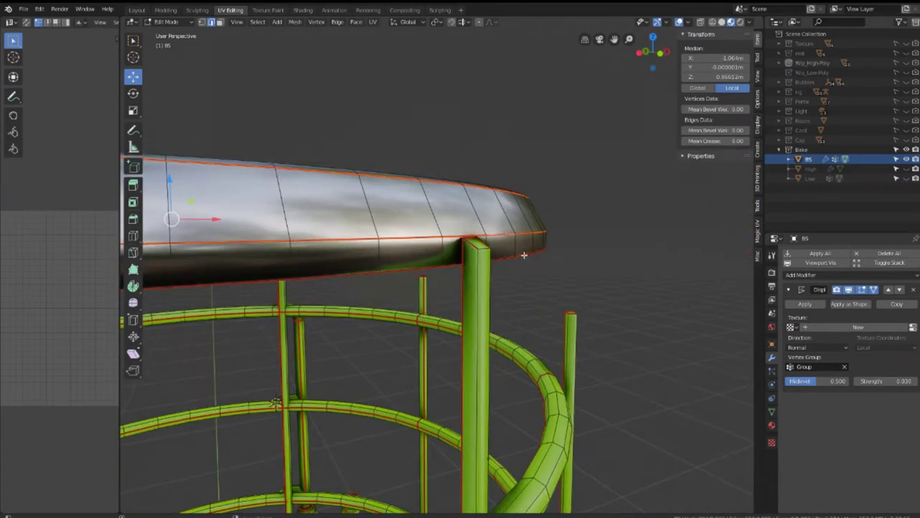
key("ctrl+e")
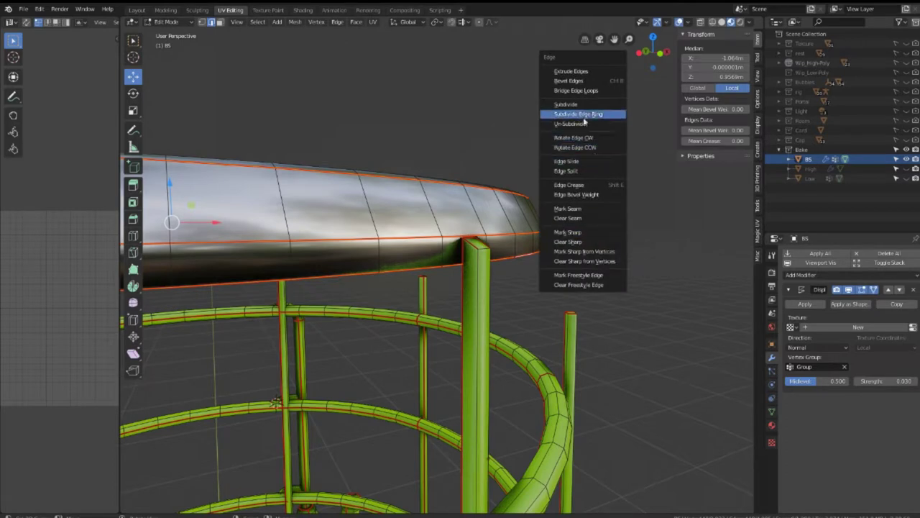
left_click(592, 220)
mouse_move(591, 220)
middle_mouse_down()
mouse_move(662, 201)
mouse_move(552, 327)
mouse_move(469, 271)
mouse_move(470, 317)
mouse_move(555, 322)
mouse_move(581, 241)
mouse_move(459, 363)
mouse_move(468, 348)
mouse_move(580, 329)
mouse_move(440, 319)
mouse_move(517, 317)
mouse_move(585, 335)
mouse_move(474, 304)
mouse_move(411, 312)
mouse_move(494, 325)
mouse_move(619, 282)
mouse_move(556, 291)
middle_mouse_up()
key("ctrl+e")
left_click(661, 201)
scroll(582, 241, "down", 5)
Mark the selected edges as seams and unwrap the cage.
key("ctrl+e")
left_click(619, 280)
key("u")
left_click(485, 229)
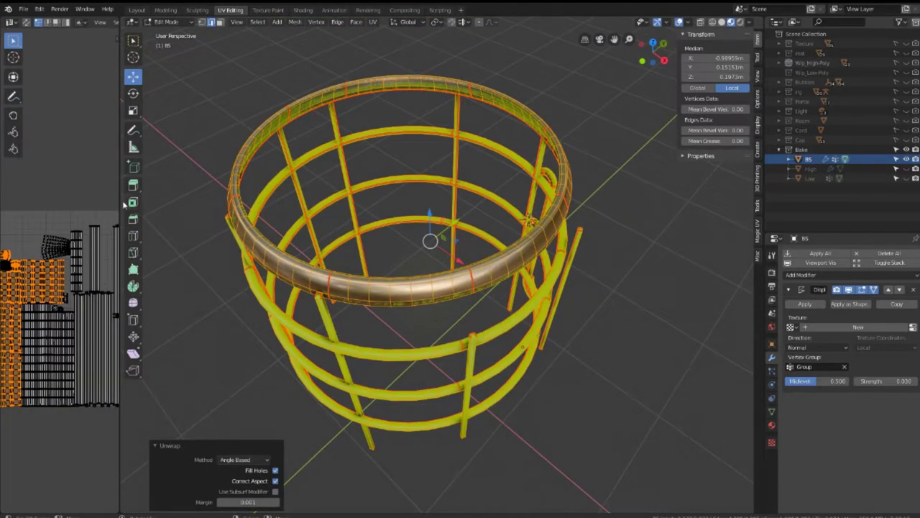
Widen the UV editor to inspect the islands, then give the 3D view its room back.
left_click_drag(117, 199, 370, 199)
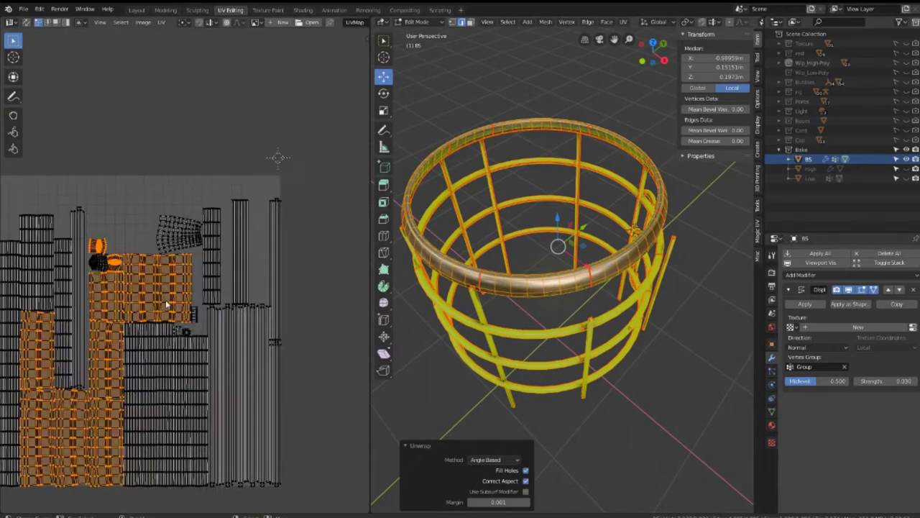
scroll(254, 268, "up", 3)
scroll(183, 300, "up", 2)
scroll(183, 300, "down", 2)
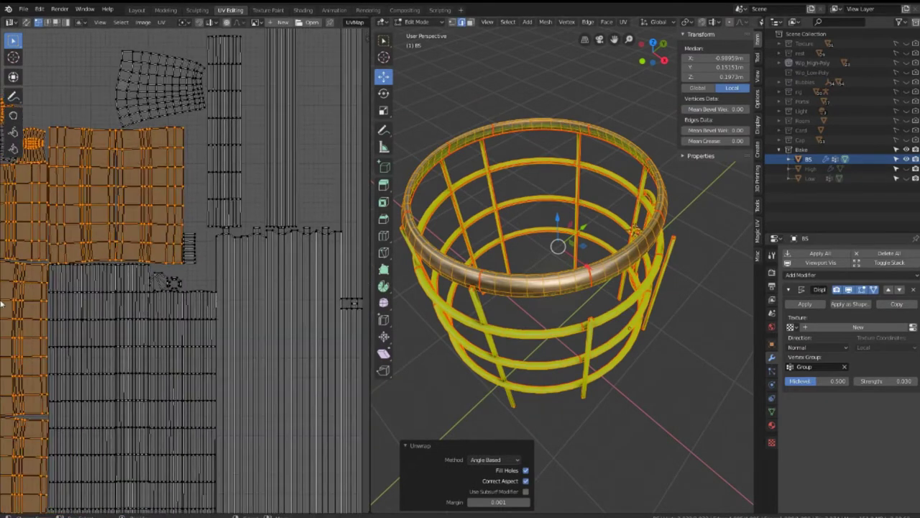
scroll(203, 270, "down", 2)
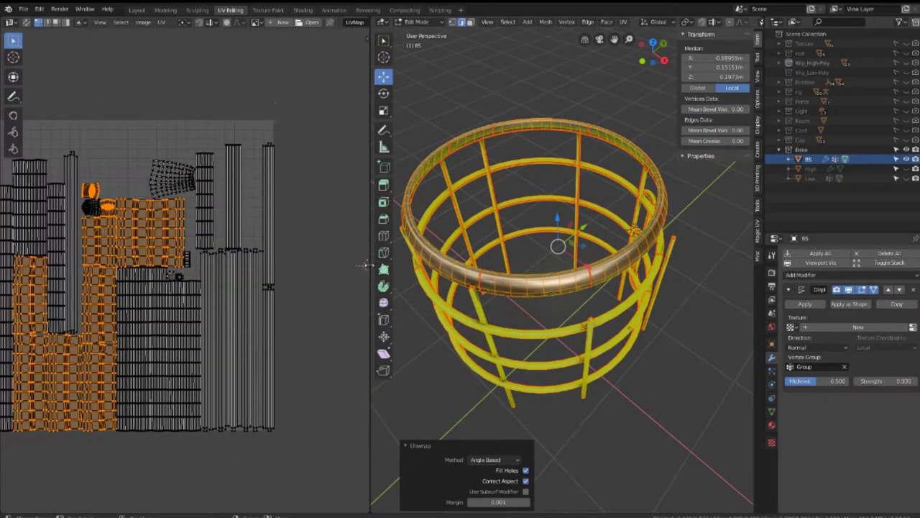
left_click_drag(370, 265, 163, 264)
scroll(460, 273, "up", 2)
mouse_move(460, 273)
middle_mouse_down()
mouse_move(406, 256)
mouse_move(226, 256)
middle_mouse_up()
Switch to Weight Paint and select the whole connected ring in Edit Mode.
key("Tab")
key("Tab")
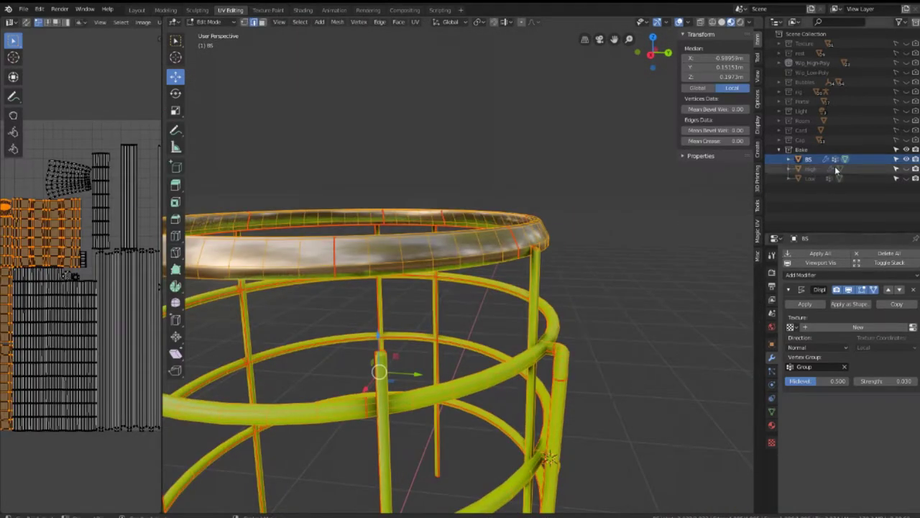
left_click(218, 22)
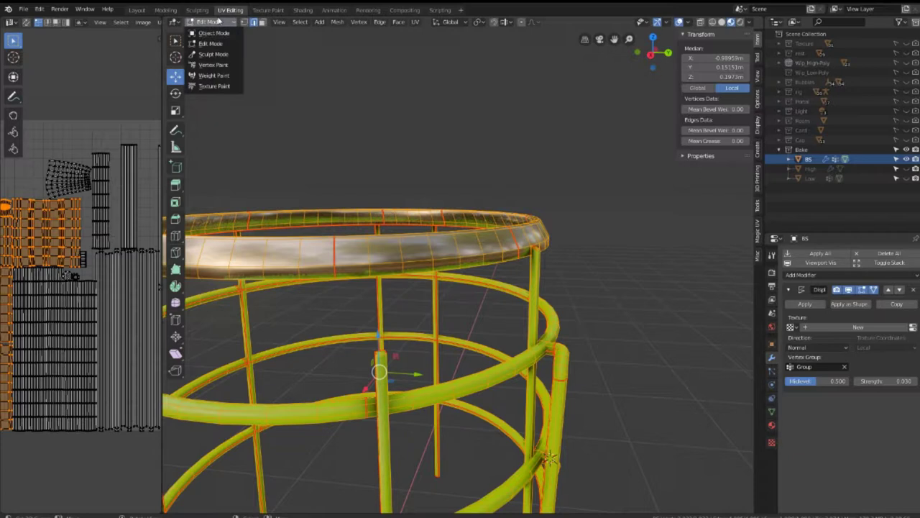
left_click(223, 76)
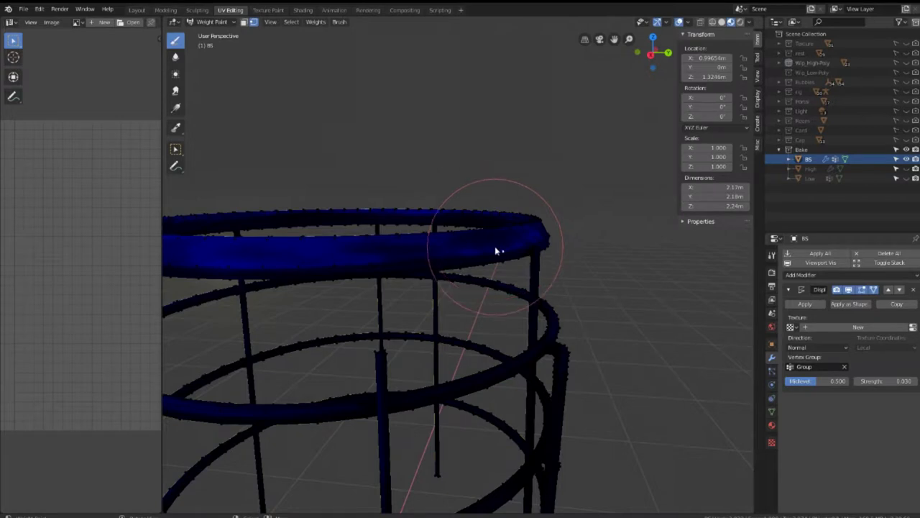
key("Tab")
key("l")
key("Tab")
scroll(487, 241, "up", 2)
mouse_move(487, 239)
middle_mouse_down()
mouse_move(486, 225)
mouse_move(454, 243)
middle_mouse_up()
key("Tab")
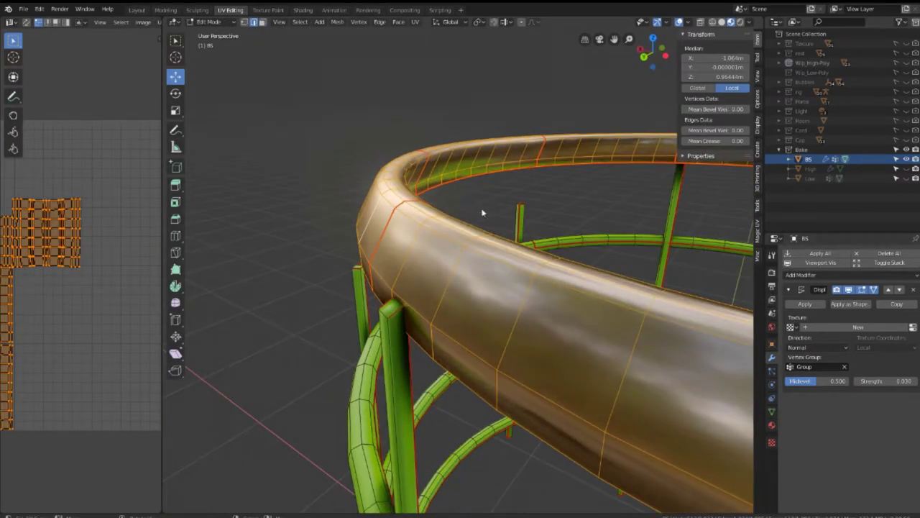
key("Tab")
Return to Object Mode and select the ring object.
left_click(223, 23)
left_click(212, 29)
left_click(397, 190)
scroll(398, 190, "down", 3)
middle_click_drag(397, 191, 341, 291)
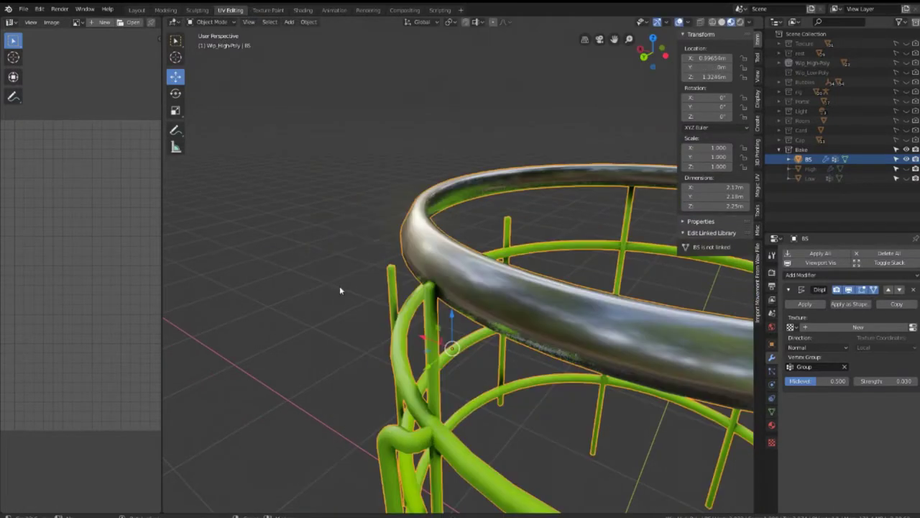
Delete every material slot on the ring, from TEXT.001 through M, leaving only Low.
left_click(770, 424)
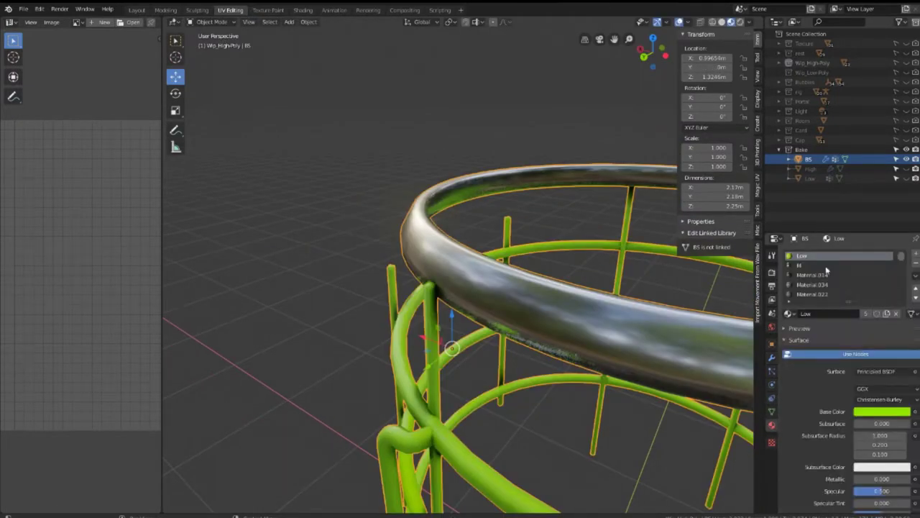
left_click(849, 294)
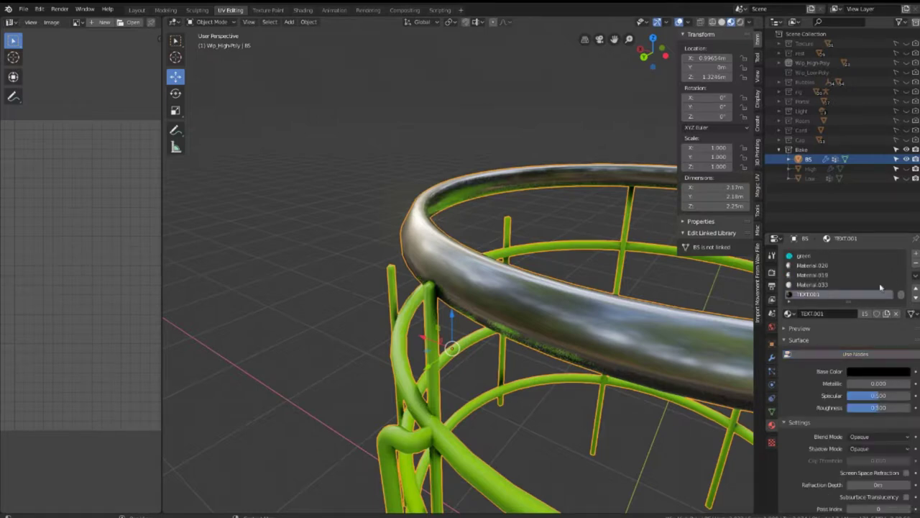
left_click(915, 264)
left_click(915, 264)
left_click(915, 263)
left_click(915, 263)
left_click(915, 265)
left_click(915, 264)
left_click(916, 264)
left_click(915, 265)
left_click(915, 264)
Unhide the hidden cylinder in the Outliner and put the cage back into Edit Mode.
mouse_move(431, 287)
middle_mouse_down()
mouse_move(501, 246)
mouse_move(551, 186)
mouse_move(499, 207)
mouse_move(406, 206)
middle_mouse_up()
key("Tab")
key("Tab")
scroll(503, 230, "down", 5)
scroll(527, 235, "up", 4)
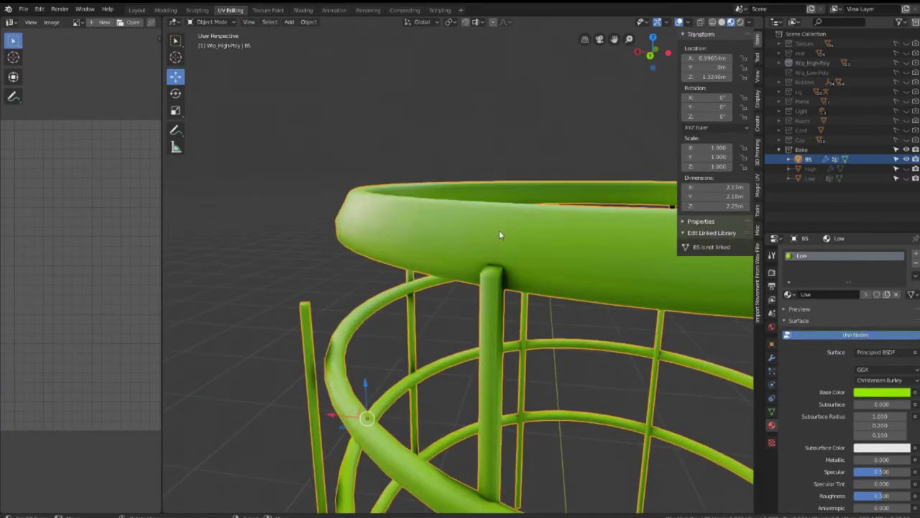
scroll(499, 230, "up", 3)
left_click(906, 168)
middle_click_drag(546, 230, 479, 258)
key("Tab")
left_click(468, 277)
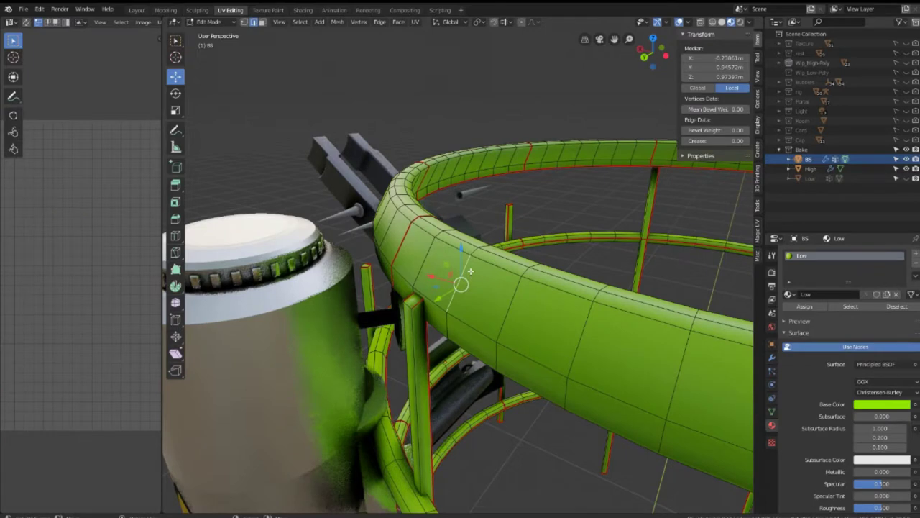
Select the whole ring, switch to Weight Paint, and lower the Draw brush weight to about 0.2.
key("l")
key("Tab")
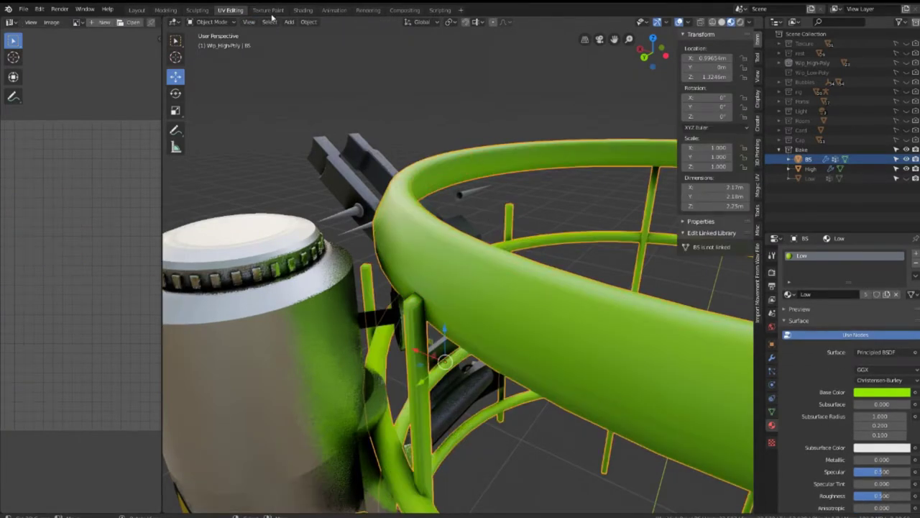
left_click(224, 23)
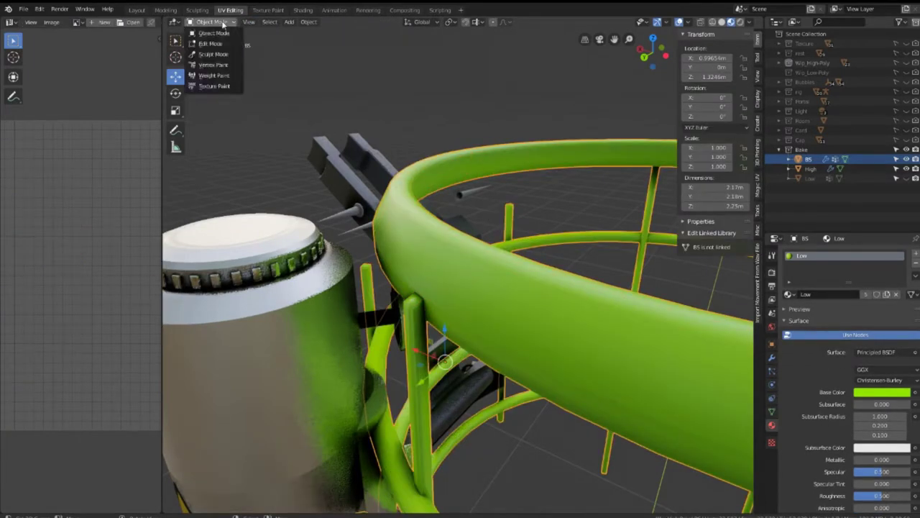
left_click(214, 75)
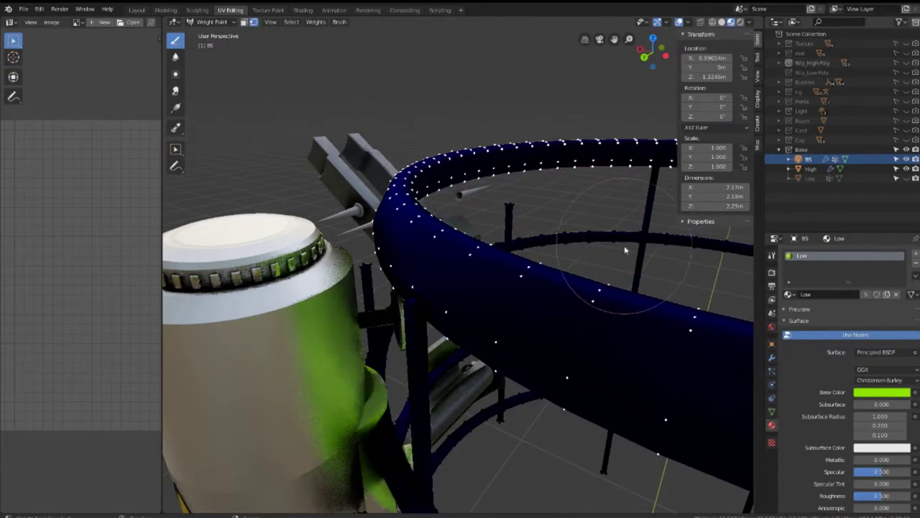
left_click(771, 255)
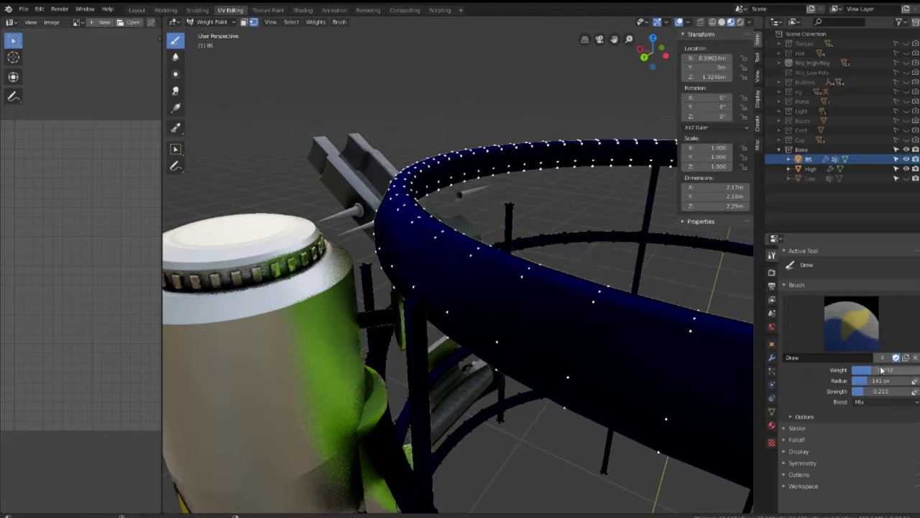
middle_click_drag(599, 269, 587, 269)
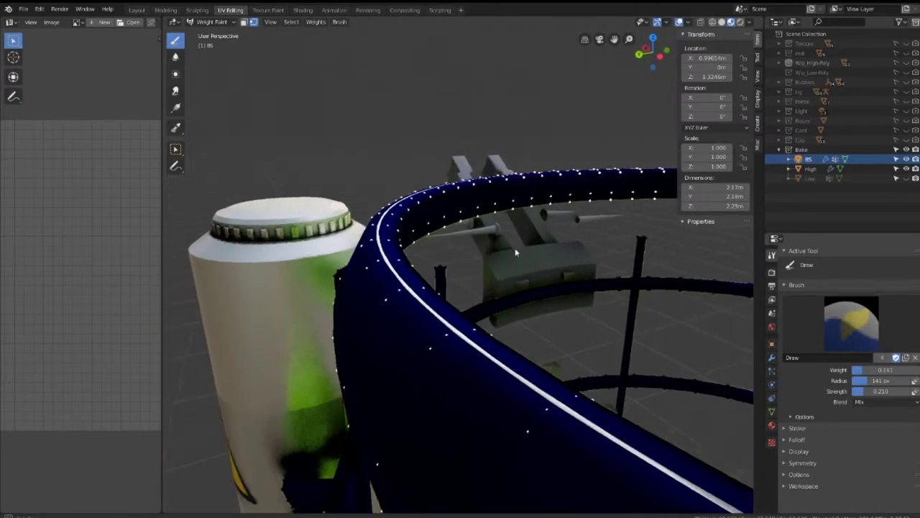
left_click_drag(886, 369, 868, 378)
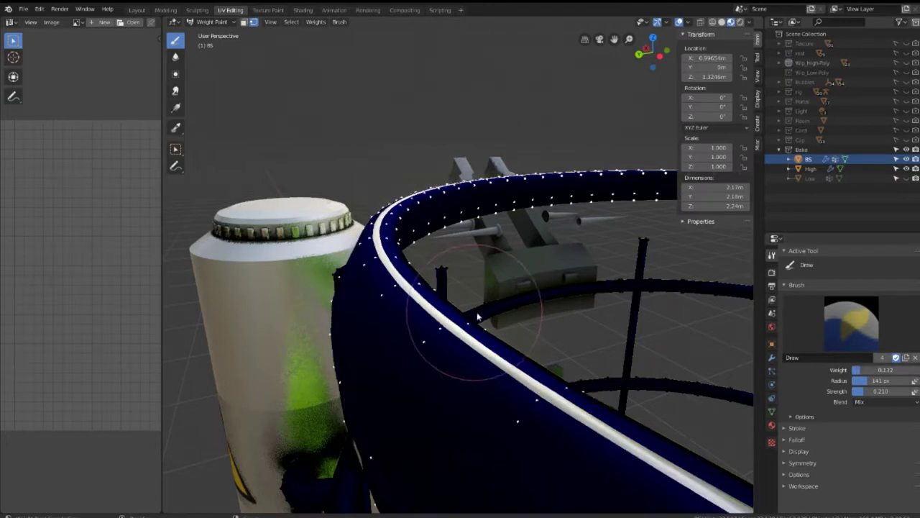
Toggle between Edit Mode and Weight Paint while orbiting to inspect the ring cage.
key("Tab")
key("Tab")
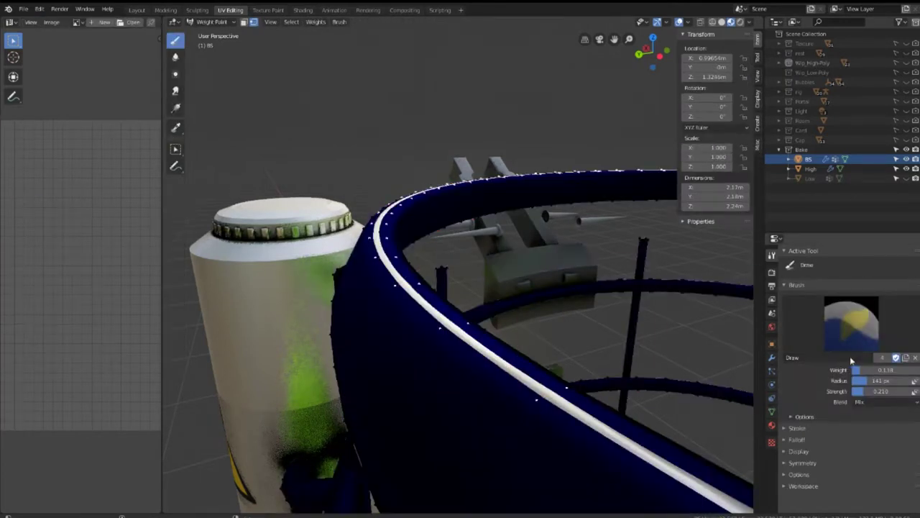
mouse_move(468, 339)
middle_mouse_down()
mouse_move(466, 267)
mouse_move(448, 259)
mouse_move(515, 321)
mouse_move(431, 333)
mouse_move(540, 304)
mouse_move(556, 243)
mouse_move(624, 301)
mouse_move(619, 260)
mouse_move(622, 308)
middle_mouse_up()
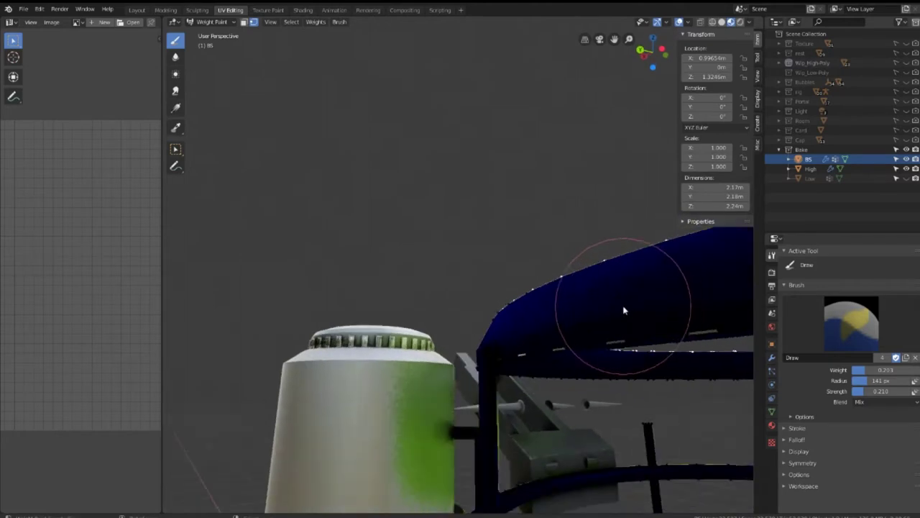
key("Tab")
key("Tab")
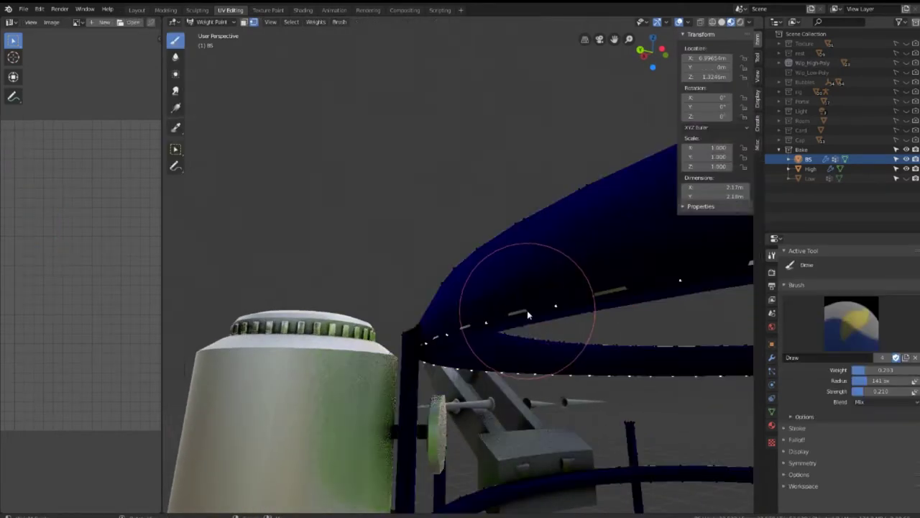
key("Tab")
middle_click_drag(514, 308, 450, 290)
mouse_move(497, 261)
middle_mouse_down()
mouse_move(470, 322)
mouse_move(485, 333)
mouse_move(612, 297)
mouse_move(508, 249)
middle_mouse_up()
scroll(611, 297, "up", 5)
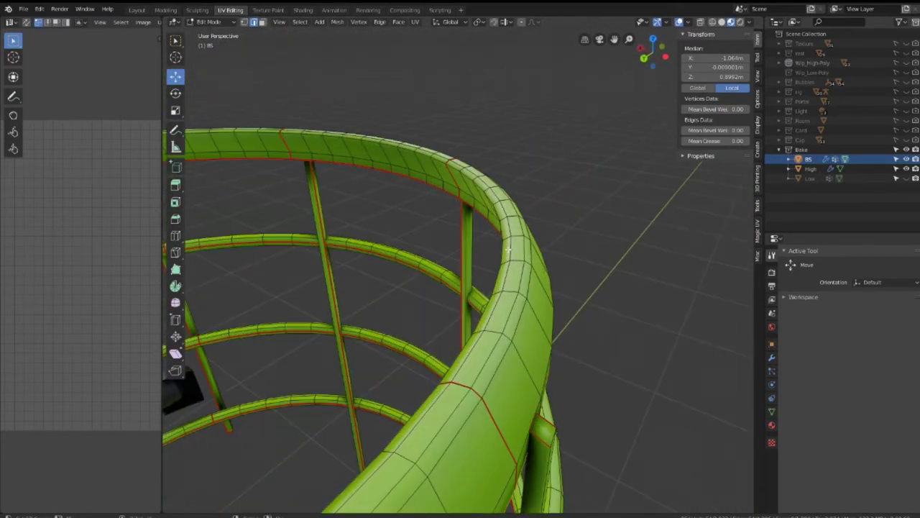
Collapse the selected ring edge loop, then shrink/fatten two more loops on the ring.
key("q")
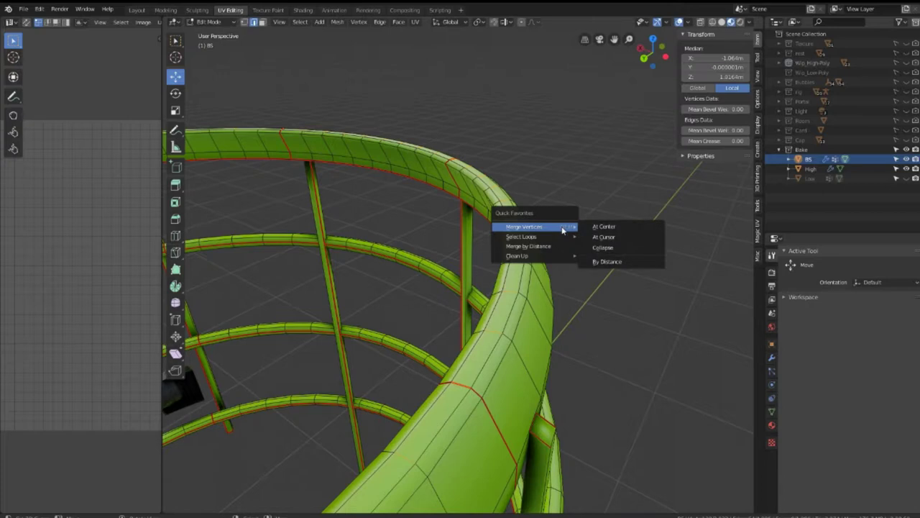
left_click(601, 247)
left_click(516, 271, "alt")
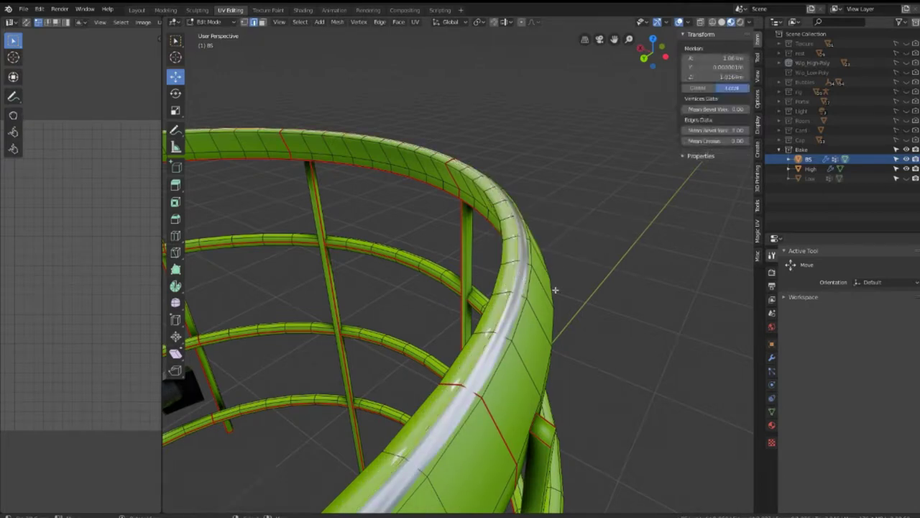
left_click(552, 300, "alt")
key("alt+s")
left_click(550, 302)
key("alt+s")
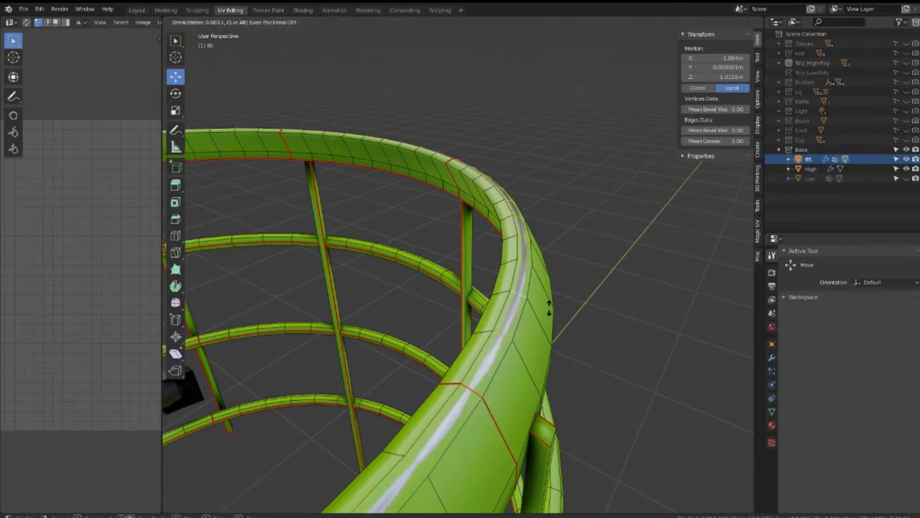
left_click(547, 305)
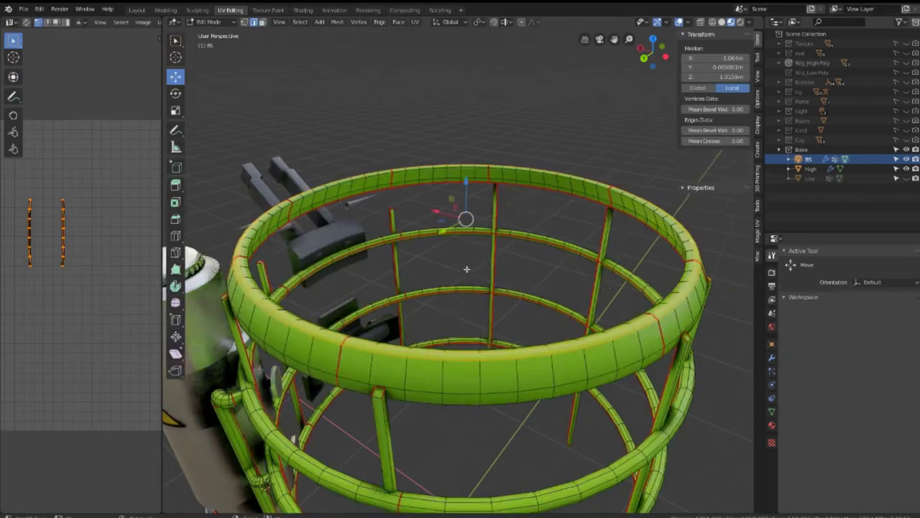
Merge the selected top-ring vertices with Collapse and leave Edit Mode.
mouse_move(477, 266)
middle_mouse_down()
mouse_move(504, 233)
mouse_move(468, 213)
mouse_move(464, 199)
mouse_move(460, 240)
mouse_move(547, 264)
mouse_move(420, 271)
mouse_move(444, 247)
middle_mouse_up()
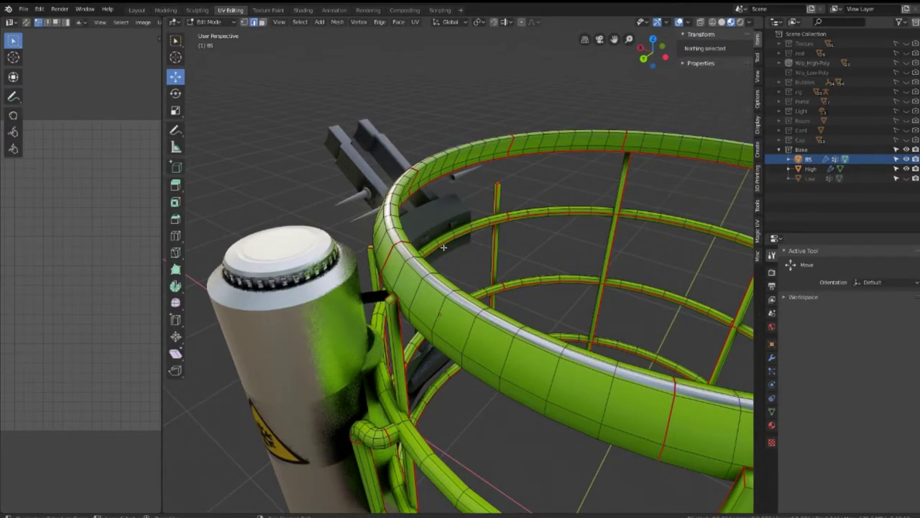
key("q")
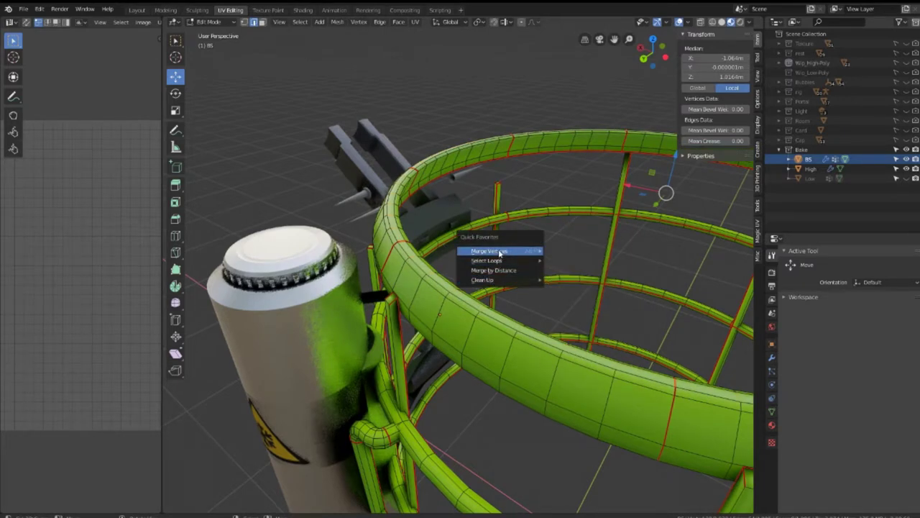
left_click(561, 271)
middle_click_drag(561, 269, 386, 255)
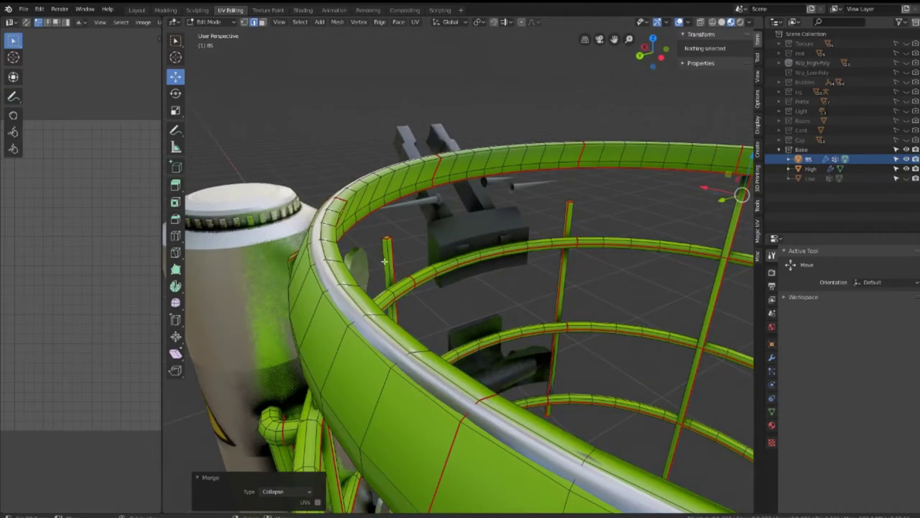
key("Tab")
key("Tab")
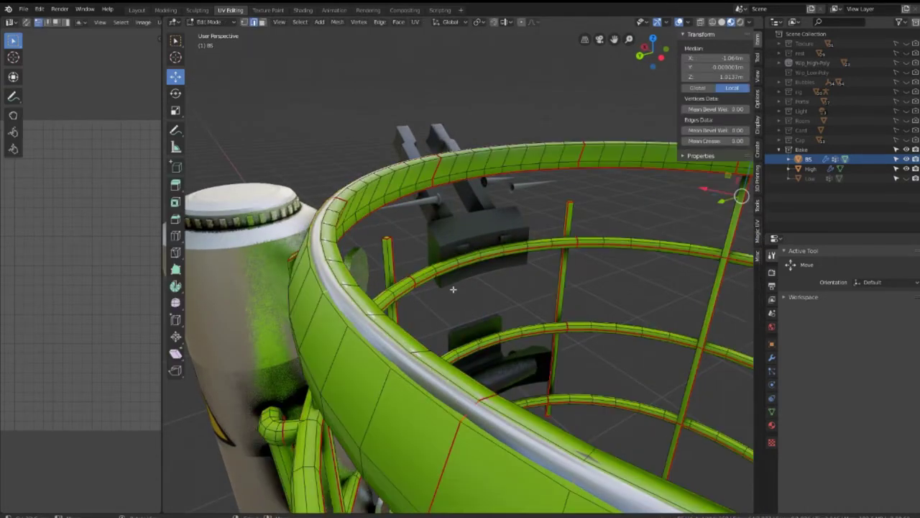
left_click(234, 22)
In Weight Paint, raise the Draw brush weight to about 0.41, then return to Object Mode.
left_click(212, 69)
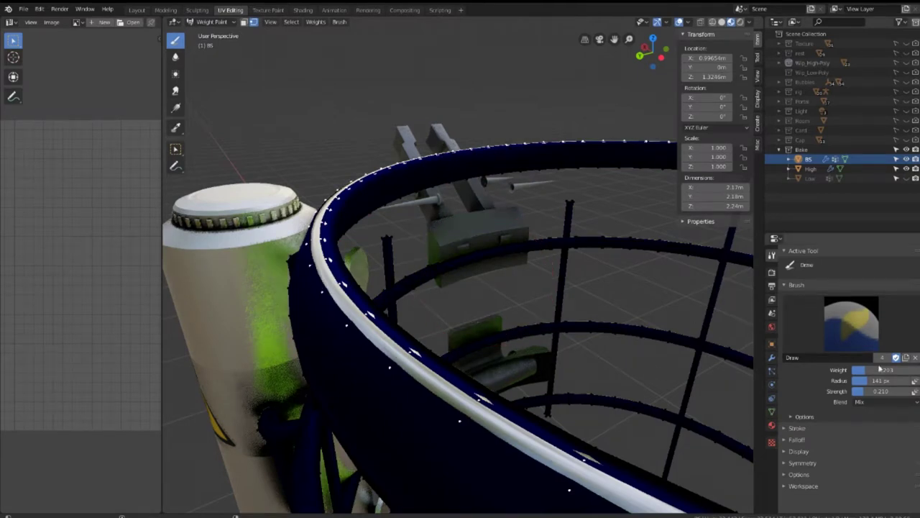
left_click_drag(868, 370, 878, 370)
scroll(586, 329, "down", 3)
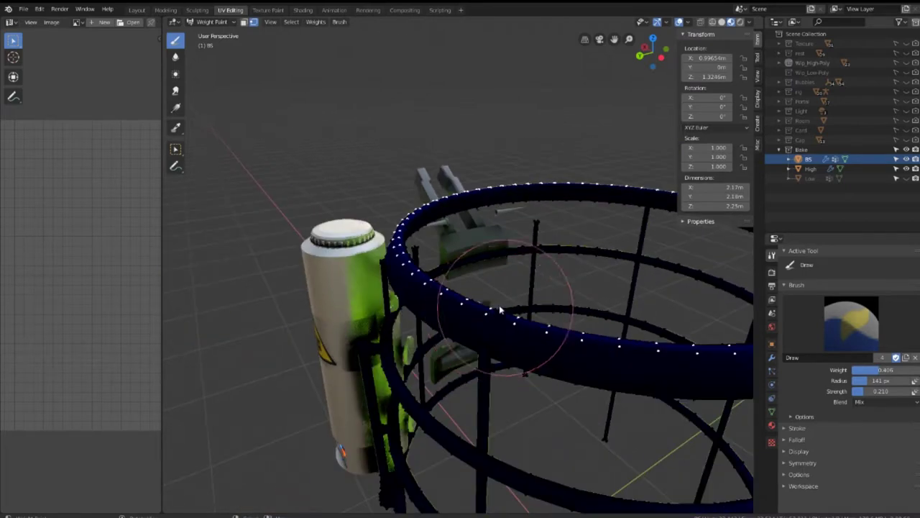
left_click(210, 22)
left_click(216, 33)
Start a move on the cage, cancel it so it stays put, and enter Edit Mode.
mouse_move(557, 260)
middle_mouse_down()
mouse_move(585, 191)
mouse_move(544, 239)
mouse_move(575, 288)
middle_mouse_up()
key("g")
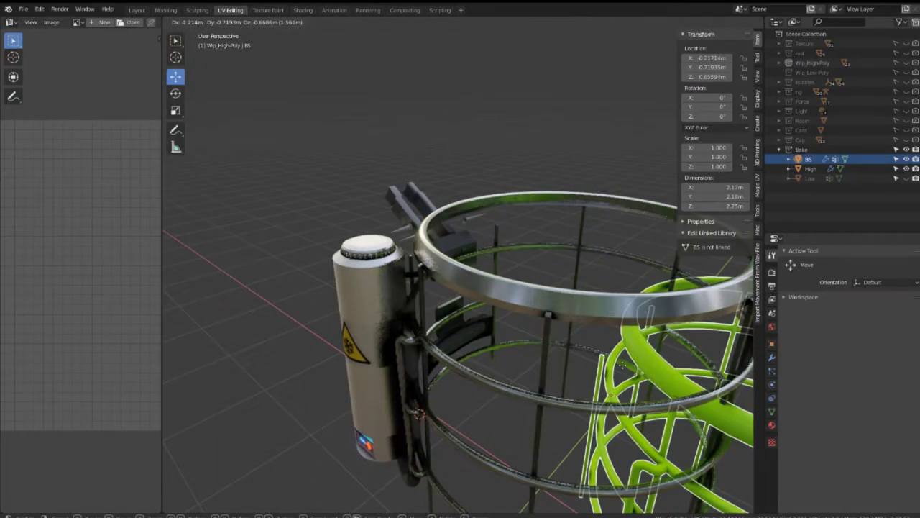
key("Escape")
mouse_move(622, 364)
middle_mouse_down()
mouse_move(504, 297)
mouse_move(510, 230)
mouse_move(549, 236)
mouse_move(538, 221)
middle_mouse_up()
key("Tab")
key("Tab")
key("Tab")
Re-unwrap all of the BS cage's UVs, then return to Object Mode in the Shading workspace.
key("a")
key("u")
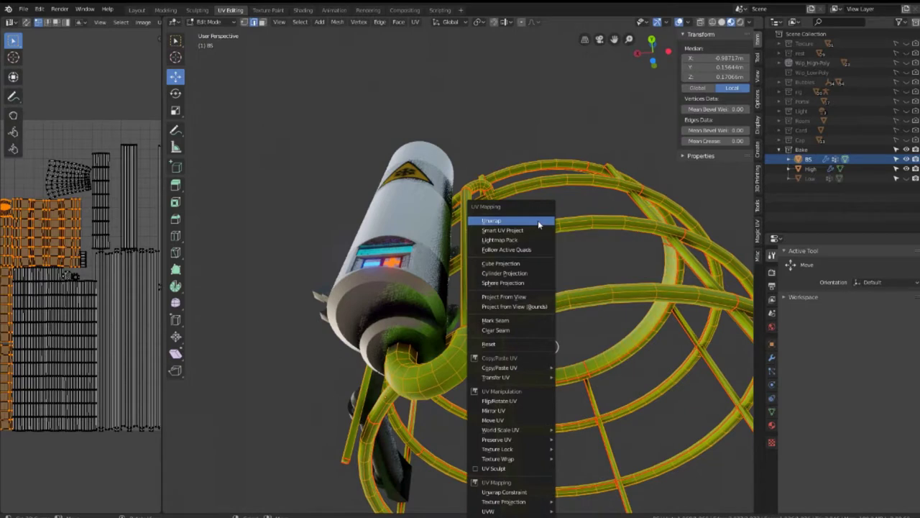
left_click(538, 225)
mouse_move(407, 226)
middle_mouse_down()
mouse_move(586, 235)
mouse_move(669, 251)
mouse_move(696, 47)
middle_mouse_up()
key("Tab")
key("Escape")
left_click(302, 10)
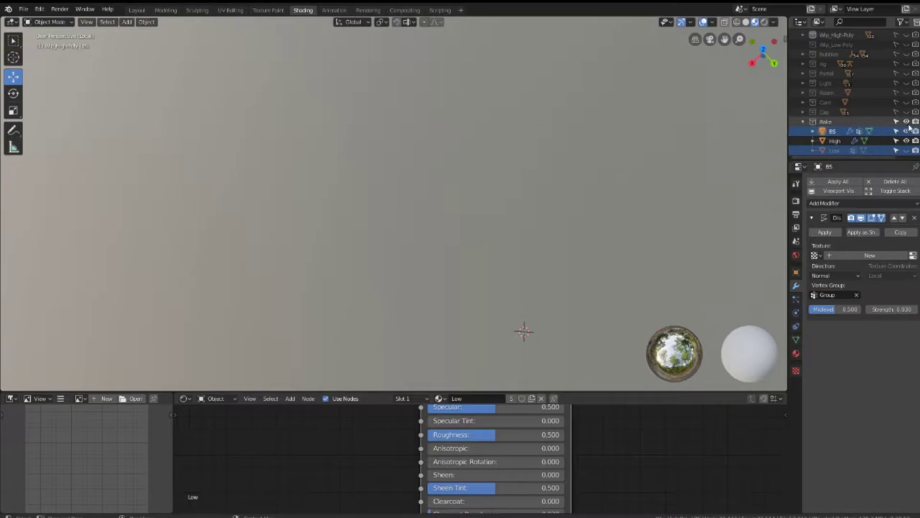
Toggle Outliner visibility for Low, the Bake collection and its objects until BS, High and Low show.
left_click(906, 151)
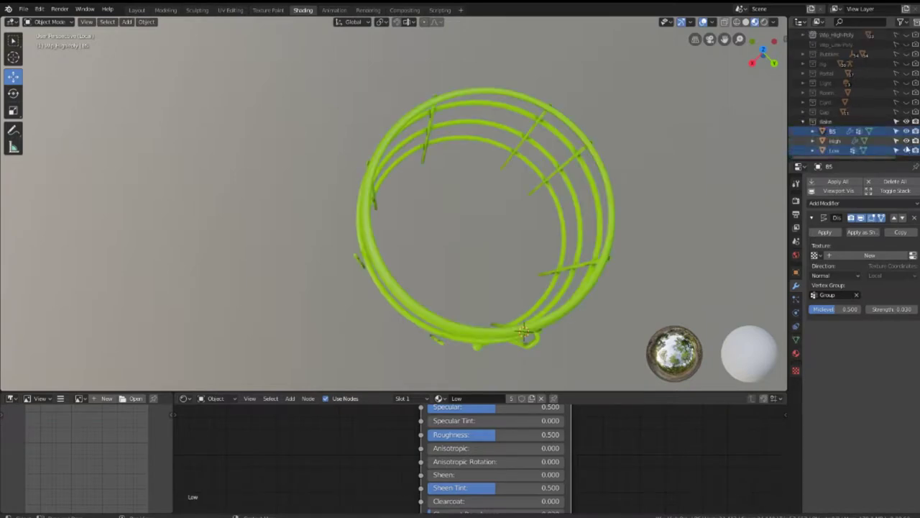
middle_click_drag(575, 144, 501, 58)
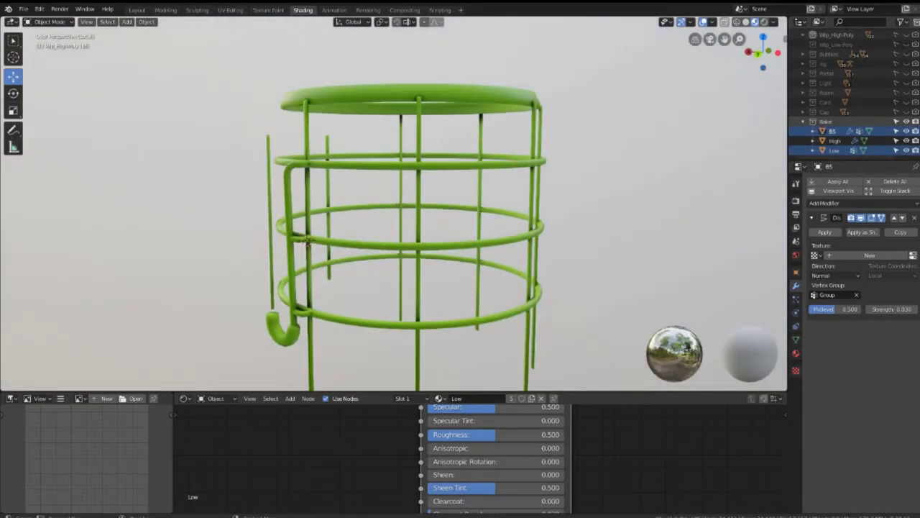
left_click(906, 122)
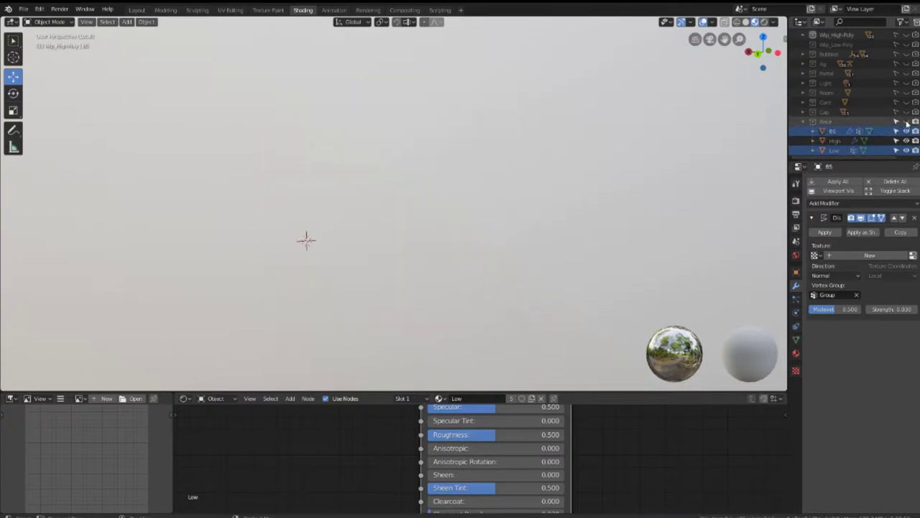
left_click(906, 122)
left_click_drag(906, 141, 906, 151)
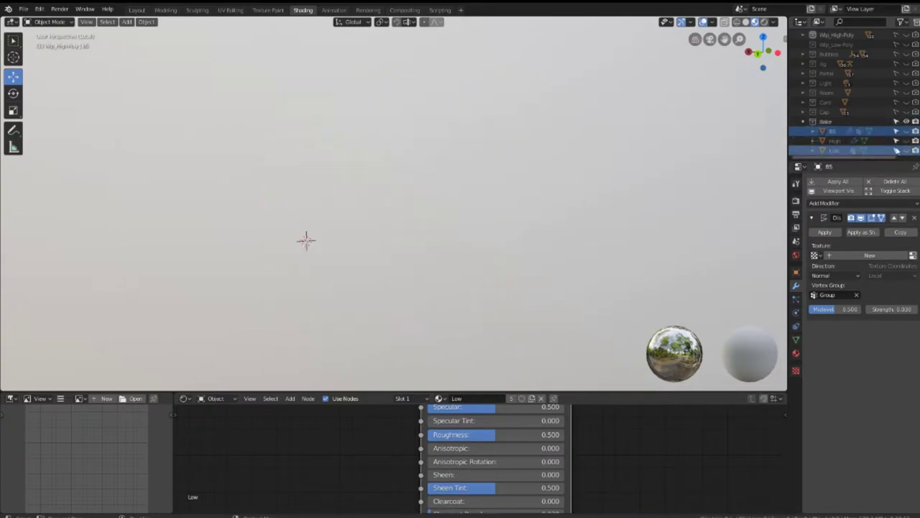
left_click(803, 122)
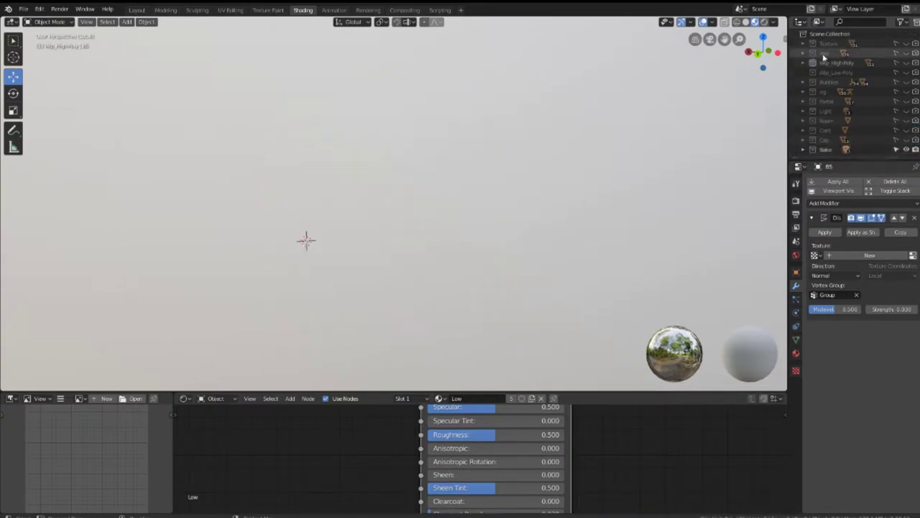
left_click(803, 149)
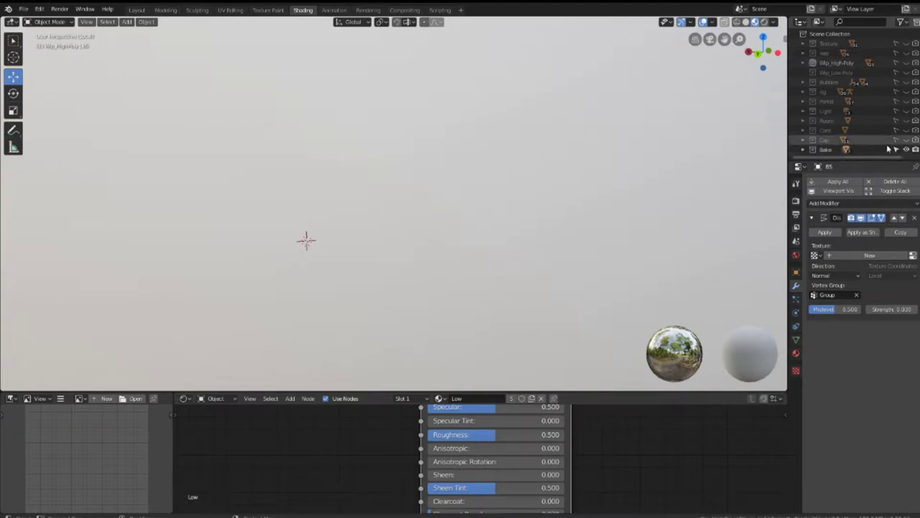
scroll(856, 94, "down", 2)
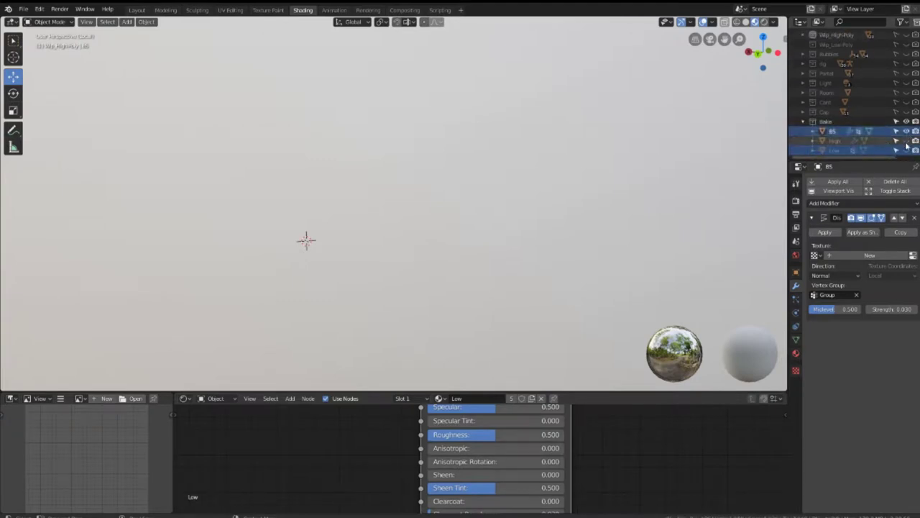
left_click_drag(906, 130, 906, 150)
Make Low active, enlarge the Outliner to list the whole scene, and select High.
middle_click_drag(402, 215, 444, 252)
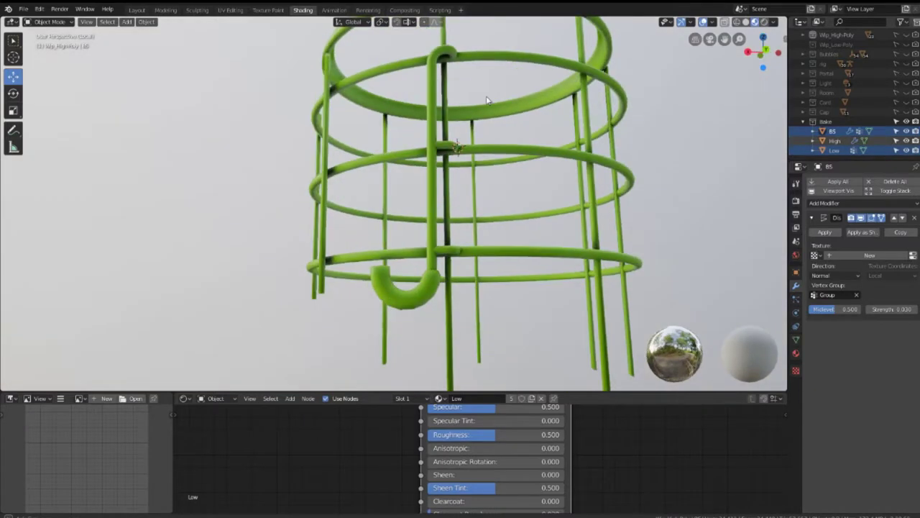
left_click(444, 252, "shift")
left_click(541, 230)
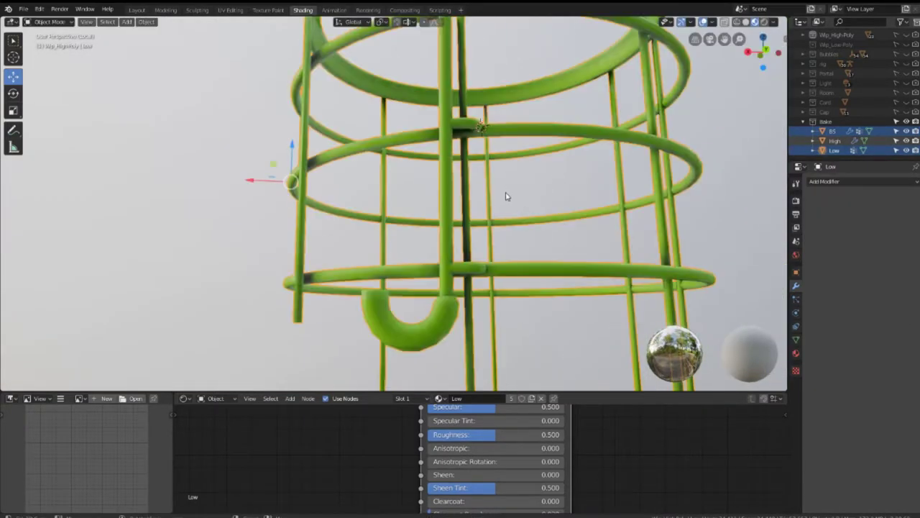
scroll(505, 197, "down", 5)
left_click_drag(846, 161, 862, 327)
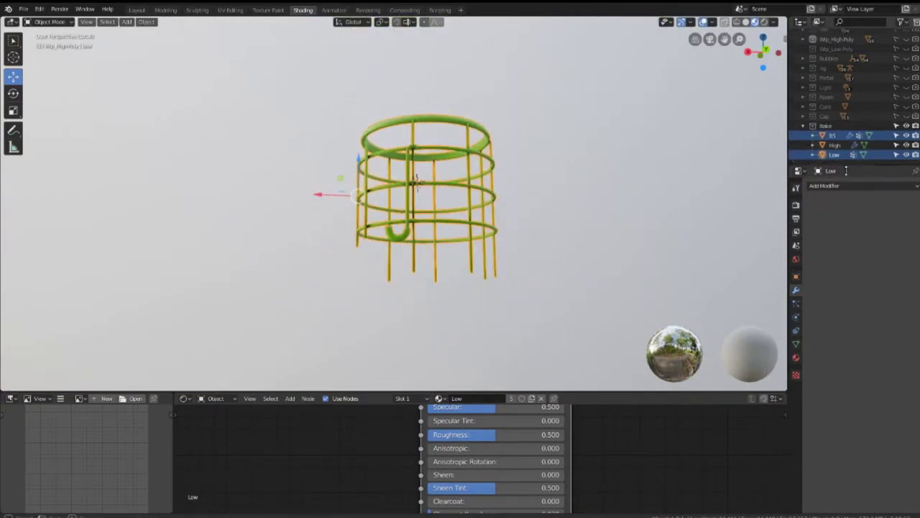
left_click(813, 159)
left_click(813, 159)
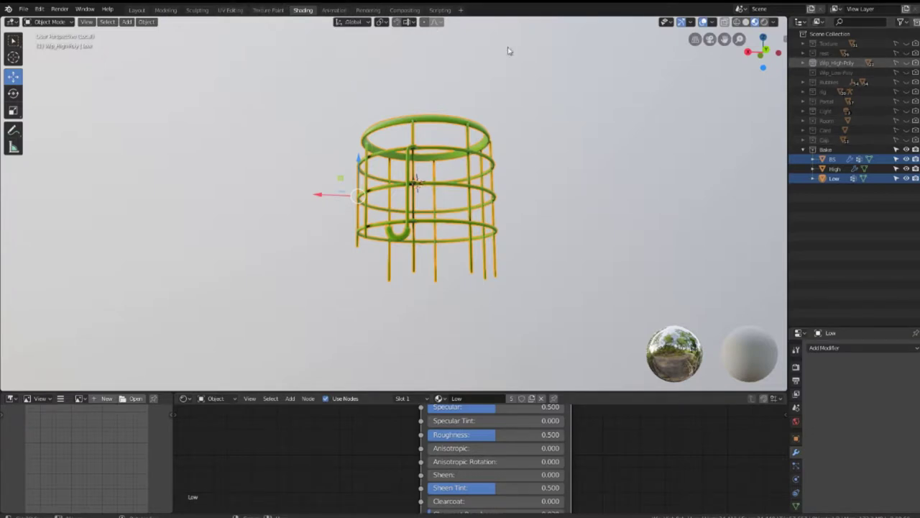
left_click(834, 168)
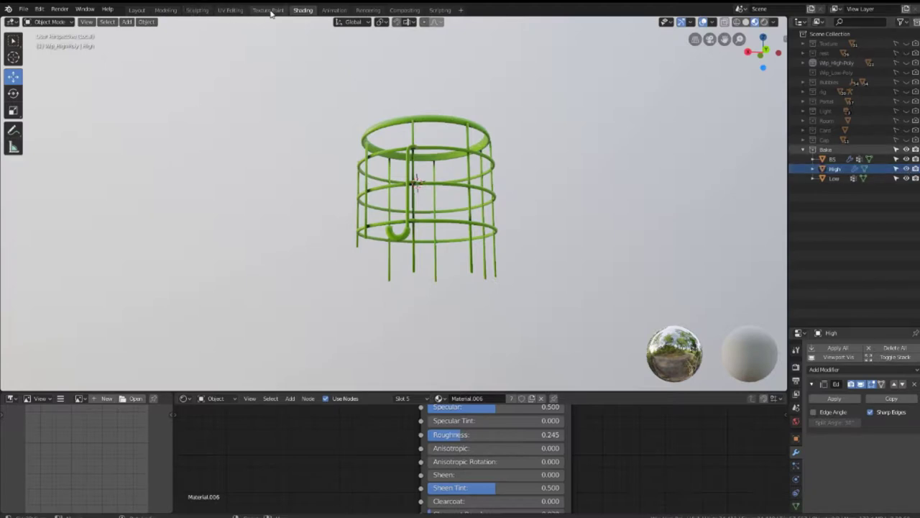
Move the canister into the Bake collection from Object Mode in UV Editing, then return to Shading.
left_click(231, 11)
left_click(209, 22)
left_click(209, 31)
left_click(405, 256)
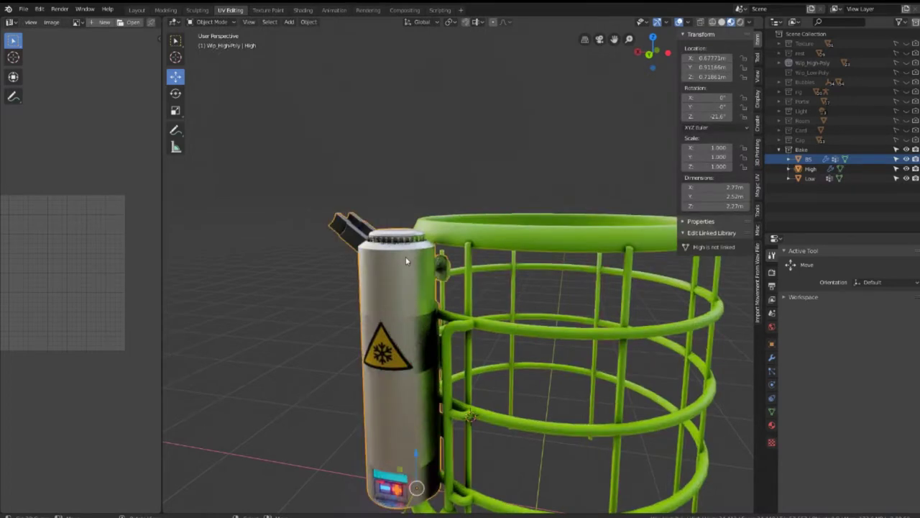
key("m")
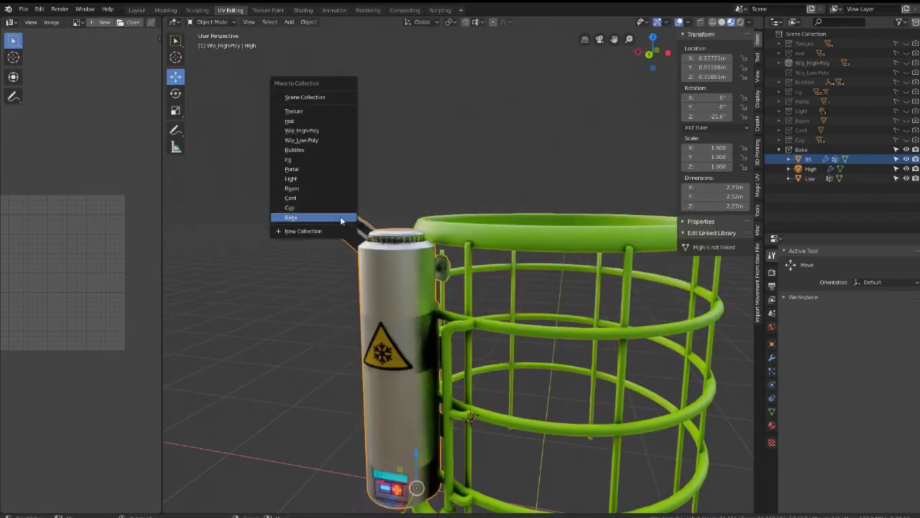
left_click(341, 220)
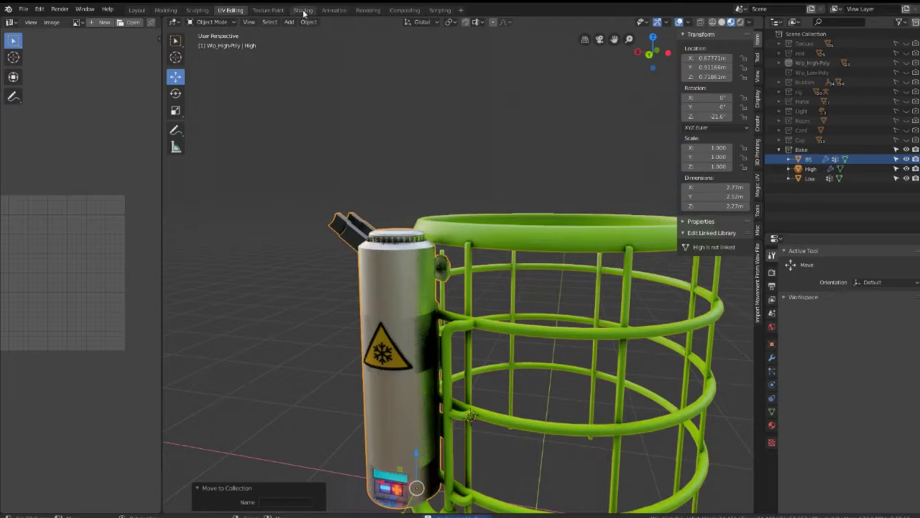
left_click(302, 10)
middle_click_drag(524, 201, 546, 229)
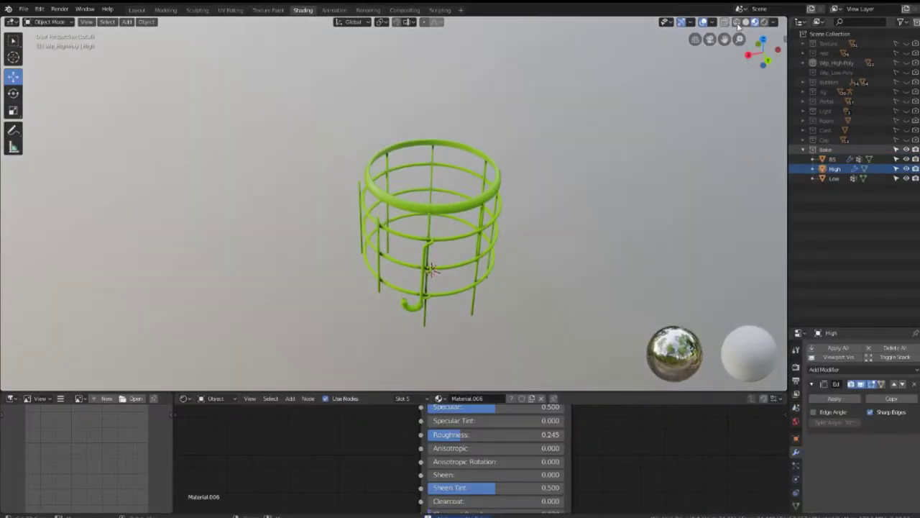
Toggle Outliner visibility of High, Low, the other collections and the Bake collection.
left_click(905, 168)
left_click(907, 177)
left_click(907, 177)
mouse_move(626, 108)
middle_mouse_down()
mouse_move(444, 175)
mouse_move(461, 216)
middle_mouse_up()
scroll(460, 216, "up", 3)
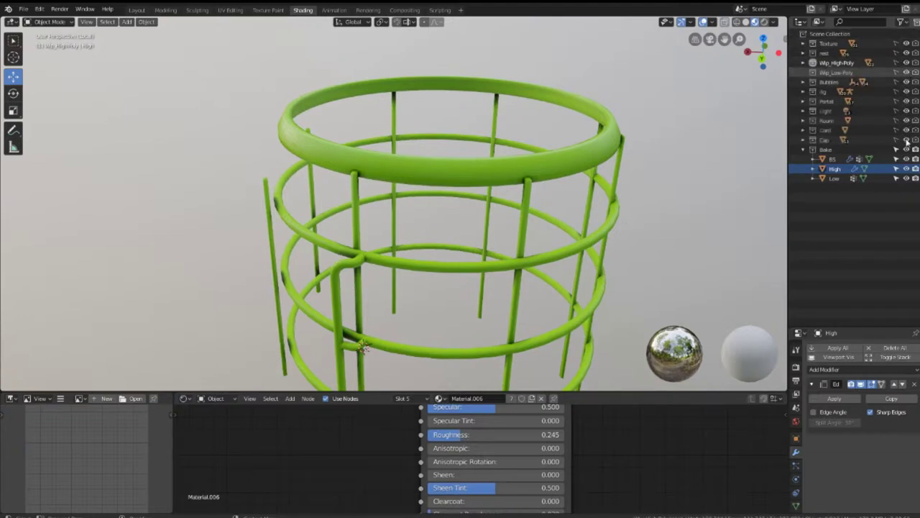
left_click_drag(906, 101, 911, 43)
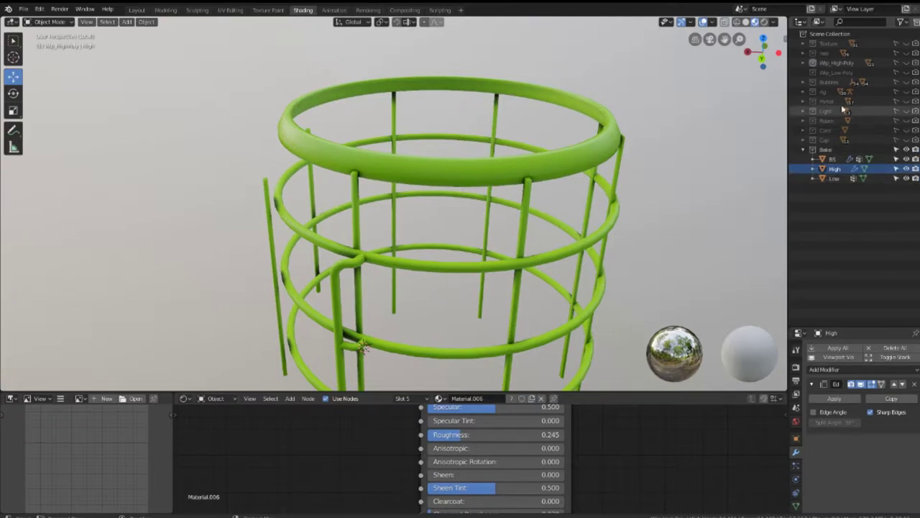
left_click(803, 149)
scroll(616, 147, "down", 3)
scroll(616, 142, "up", 2)
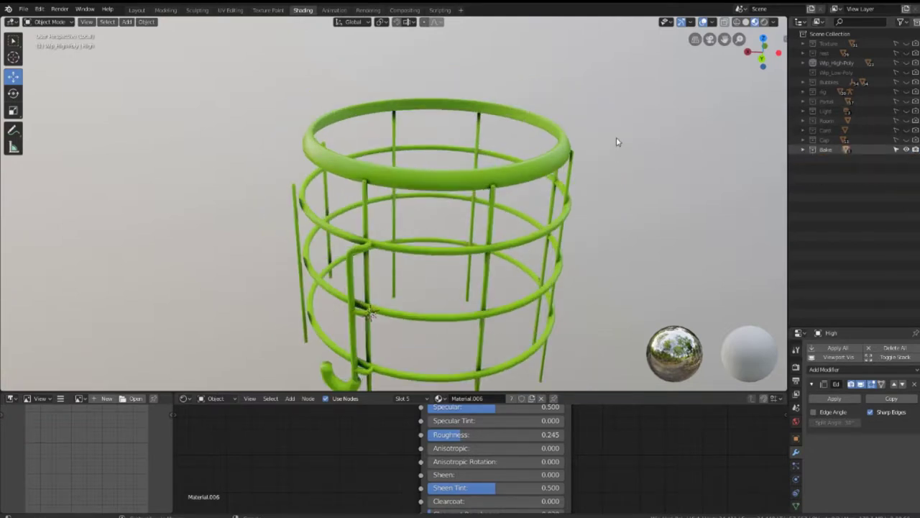
middle_click_drag(635, 151, 501, 173)
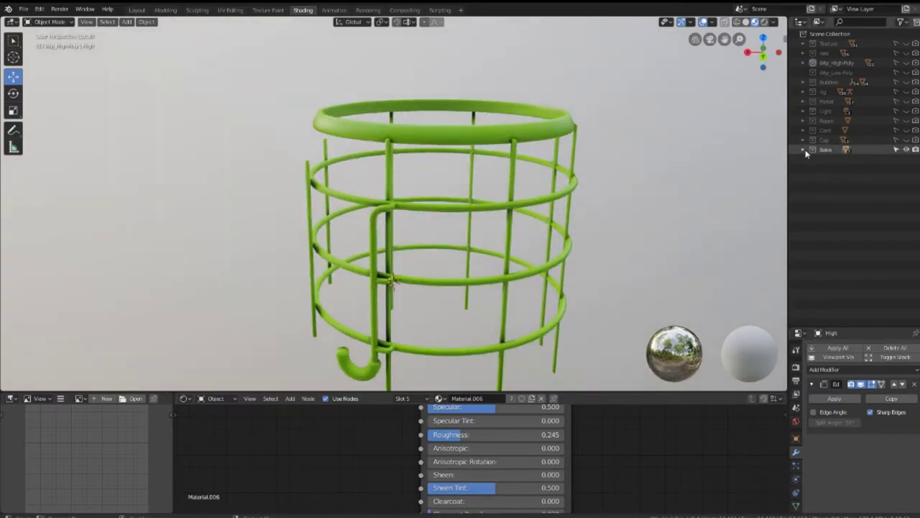
left_click(803, 149)
mouse_move(906, 158)
left_mouse_down()
mouse_move(906, 178)
mouse_move(906, 158)
left_mouse_up()
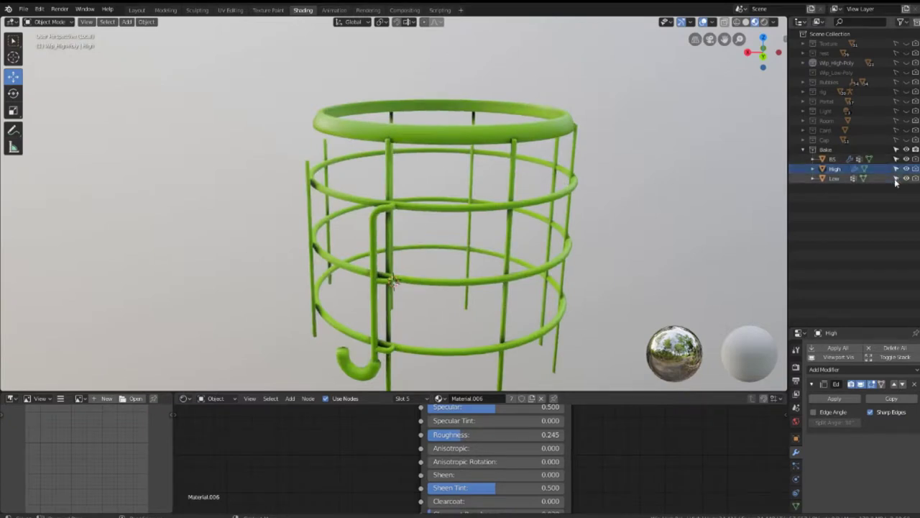
left_click(911, 151)
left_click(907, 149)
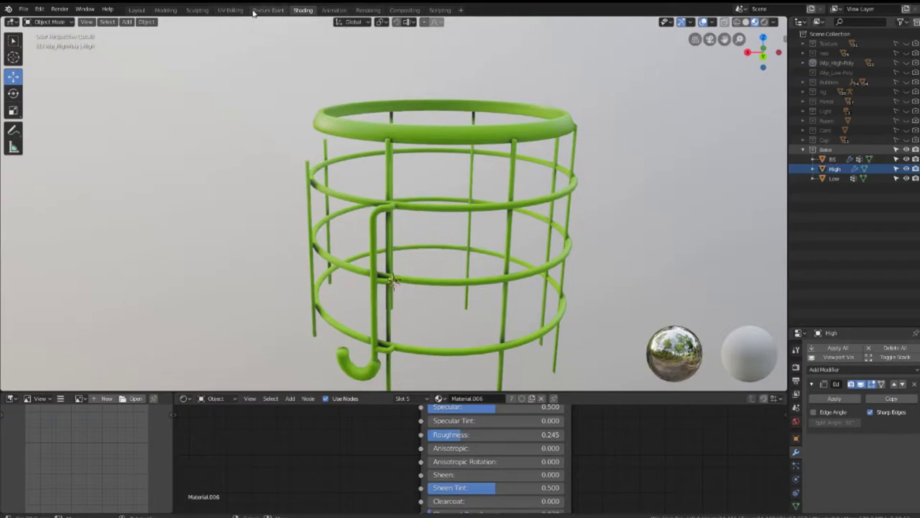
Try viewport overlays, solid and material shading, and scene world lighting, then go to UV Editing.
left_click(706, 21)
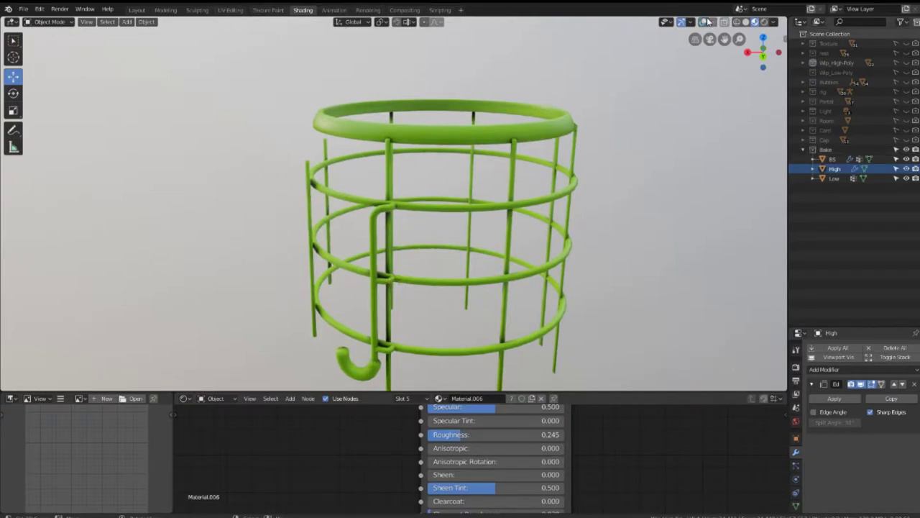
left_click(709, 22)
left_click(713, 22)
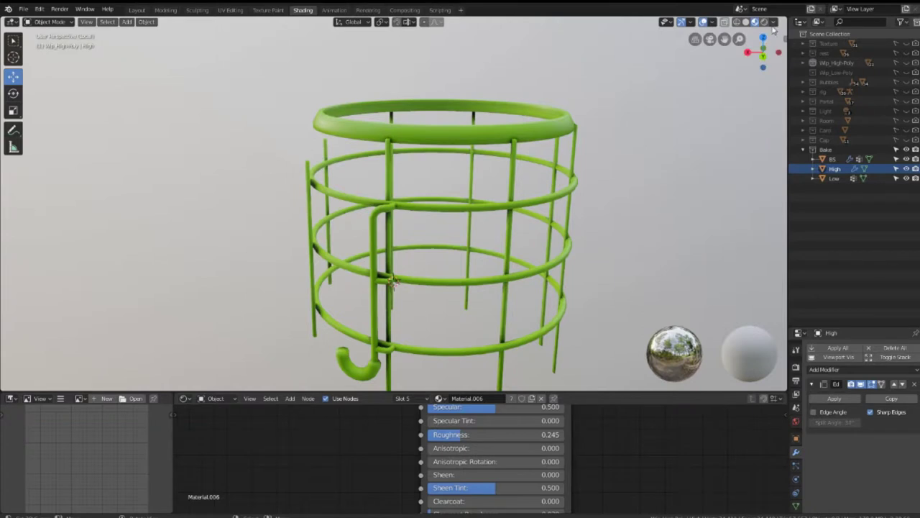
left_click(746, 23)
left_click(754, 22)
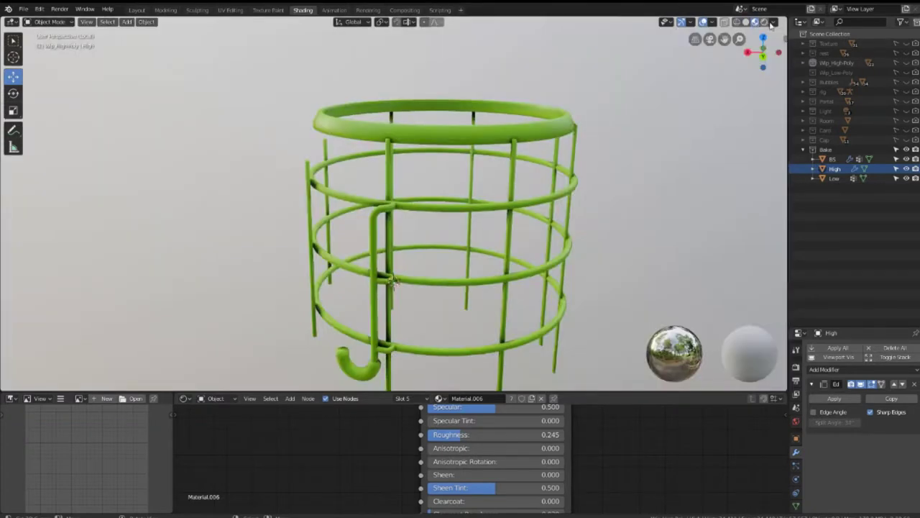
left_click(774, 22)
left_click(746, 80)
left_click(747, 81)
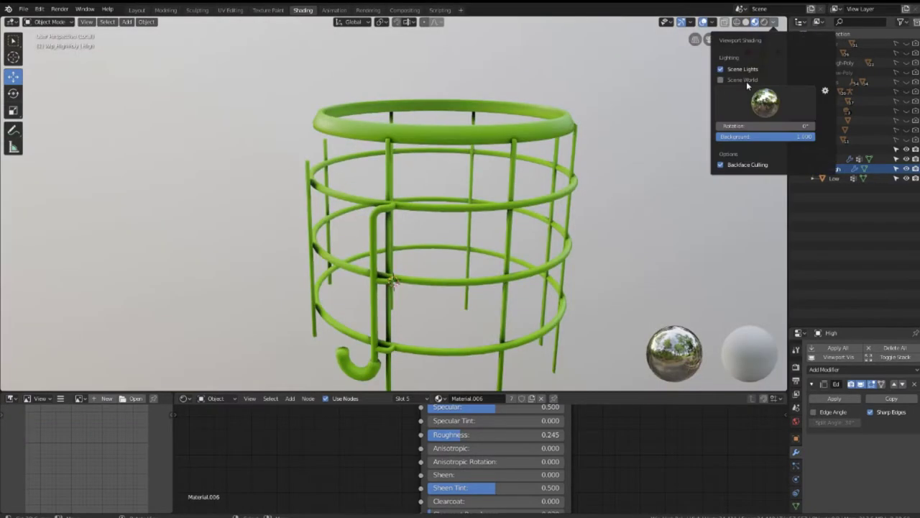
left_click(262, 11)
left_click(230, 11)
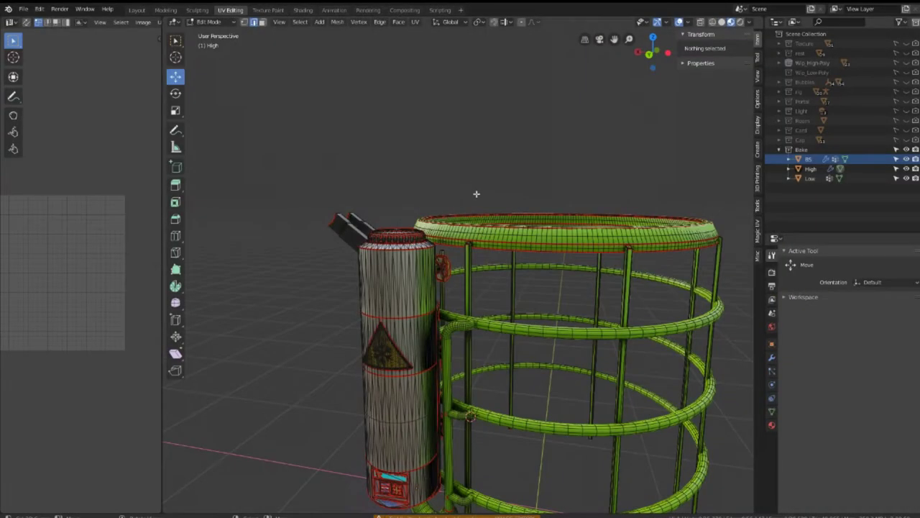
In Object Mode, select the BS cage, then hide High and BS to reveal Low.
left_click(210, 21)
left_click(215, 32)
left_click(393, 273)
middle_click_drag(402, 277, 482, 266)
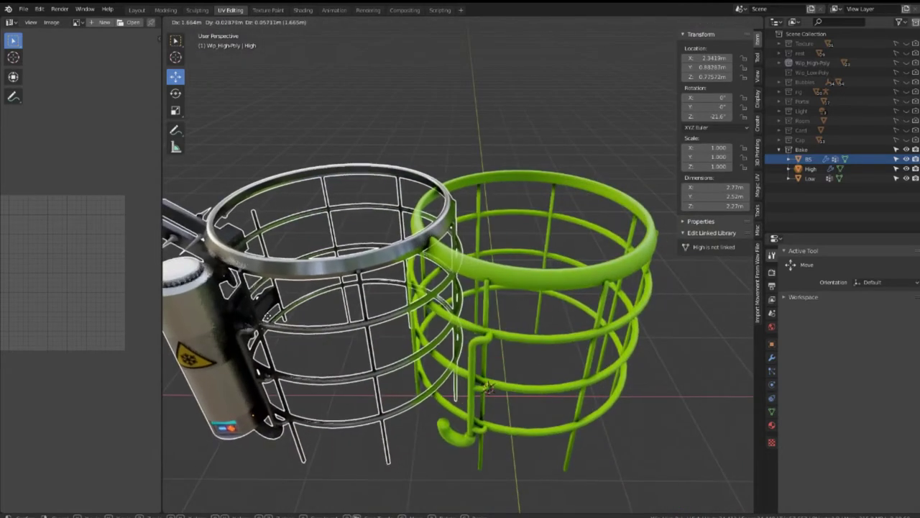
left_click(482, 266)
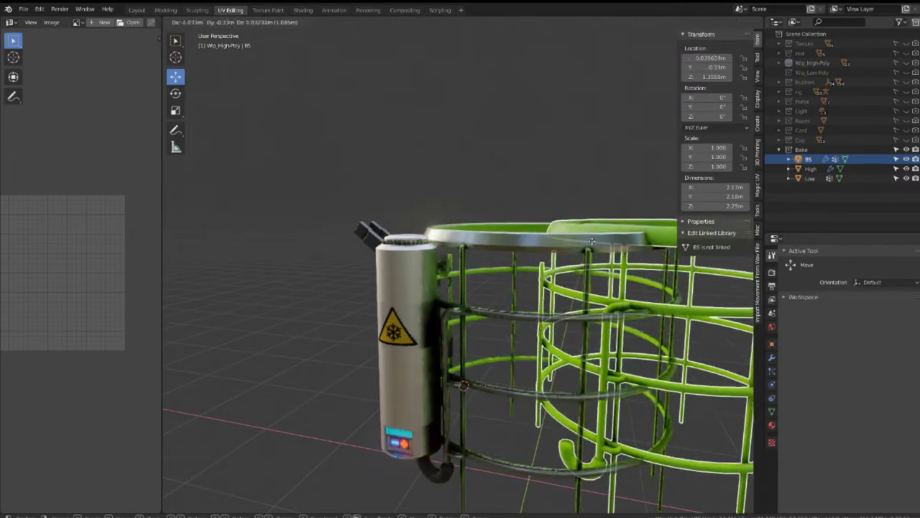
scroll(552, 273, "up", 4)
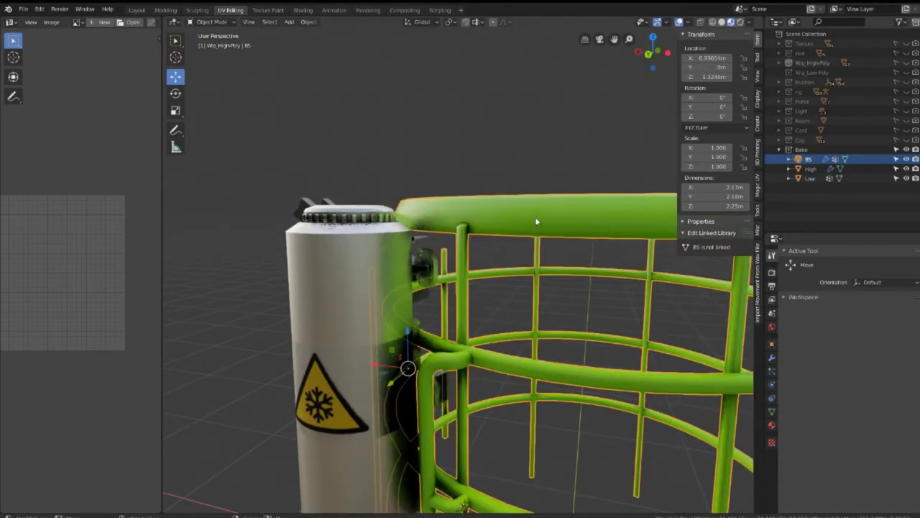
left_click(907, 169)
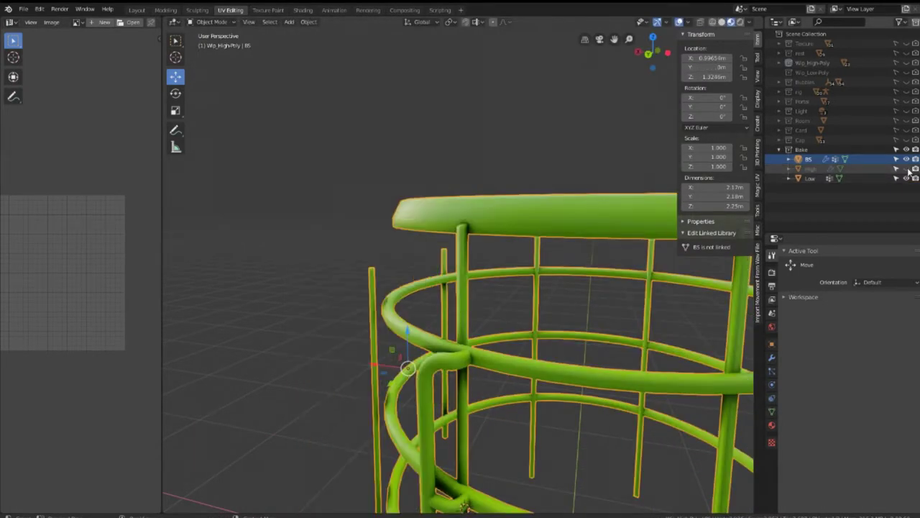
scroll(503, 236, "down", 2)
scroll(478, 215, "up", 2)
scroll(479, 215, "up", 1)
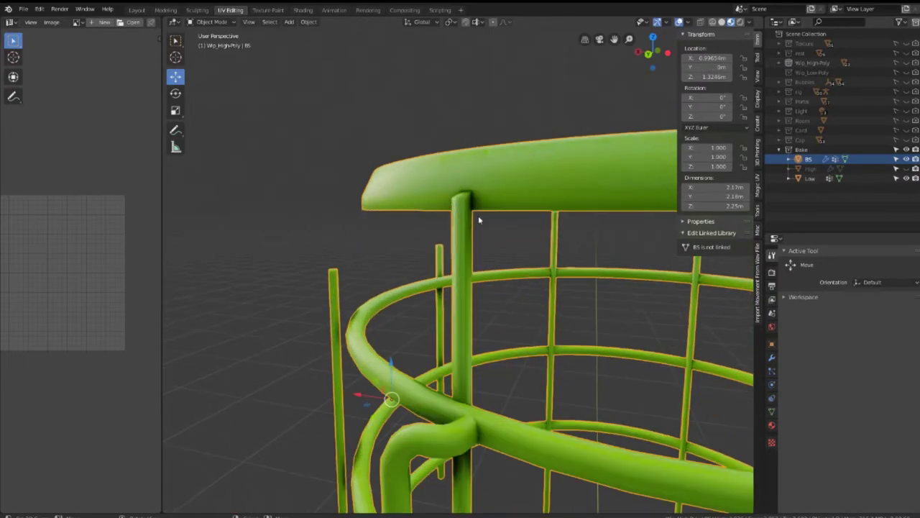
key("h")
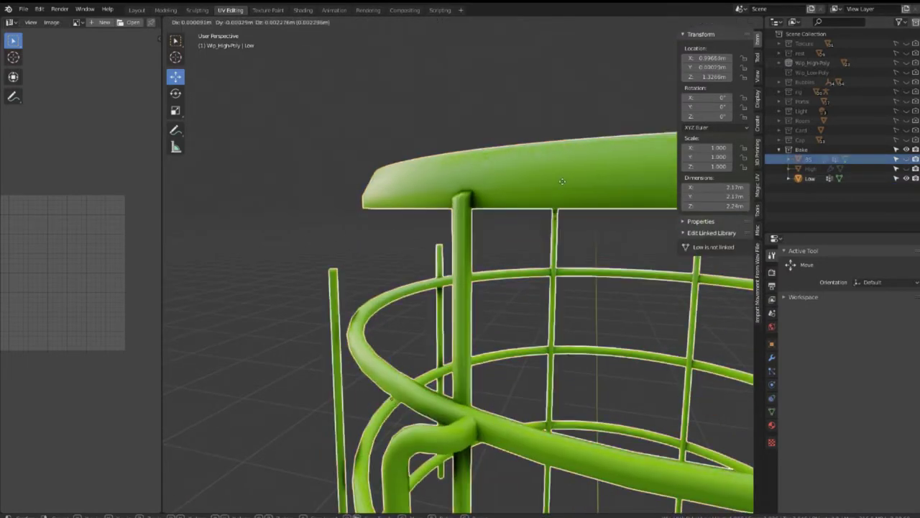
Select Low, show High, briefly edit its Cylinder.023 mesh, then toggle High's visibility.
left_click(533, 176)
scroll(532, 176, "down", 1)
scroll(483, 205, "down", 1)
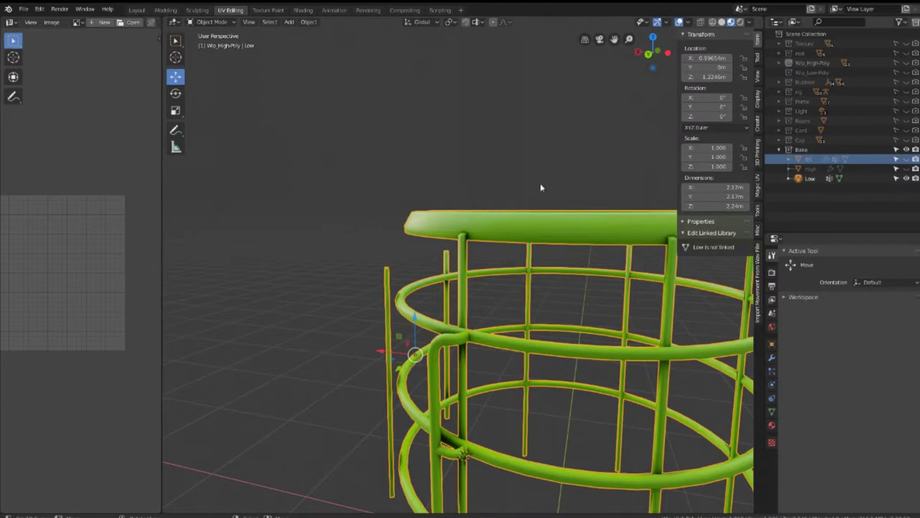
left_click(906, 168)
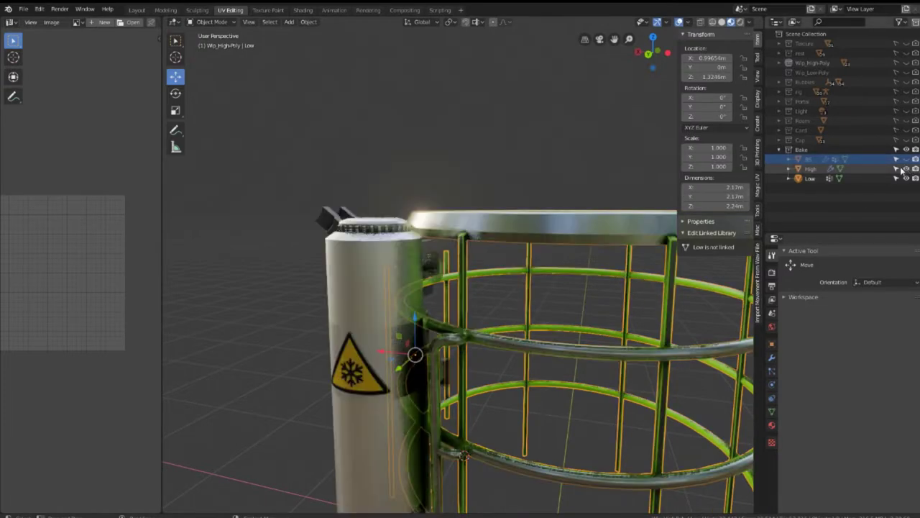
left_click(790, 169)
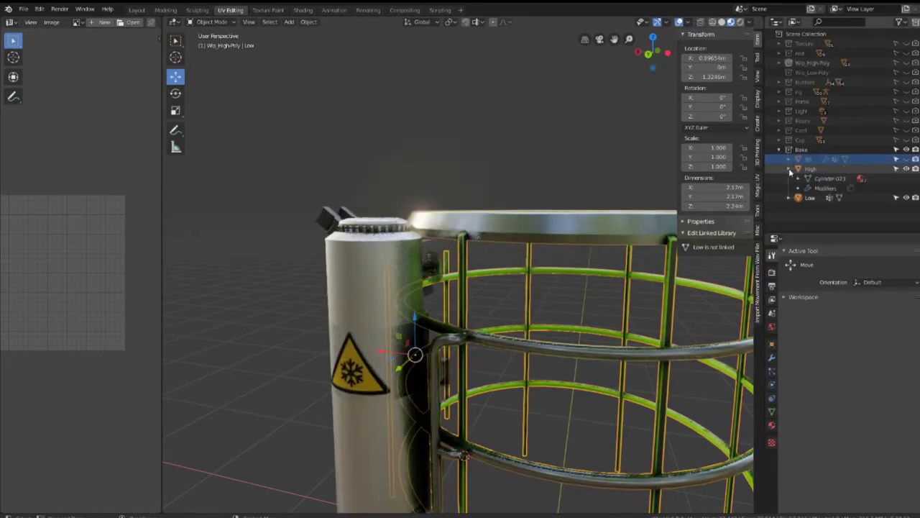
left_click(829, 179)
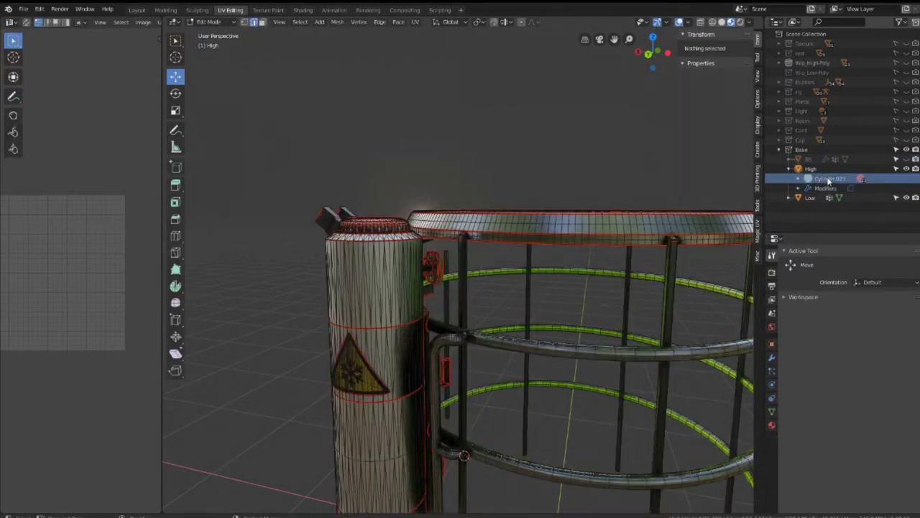
key("Tab")
left_click(906, 168)
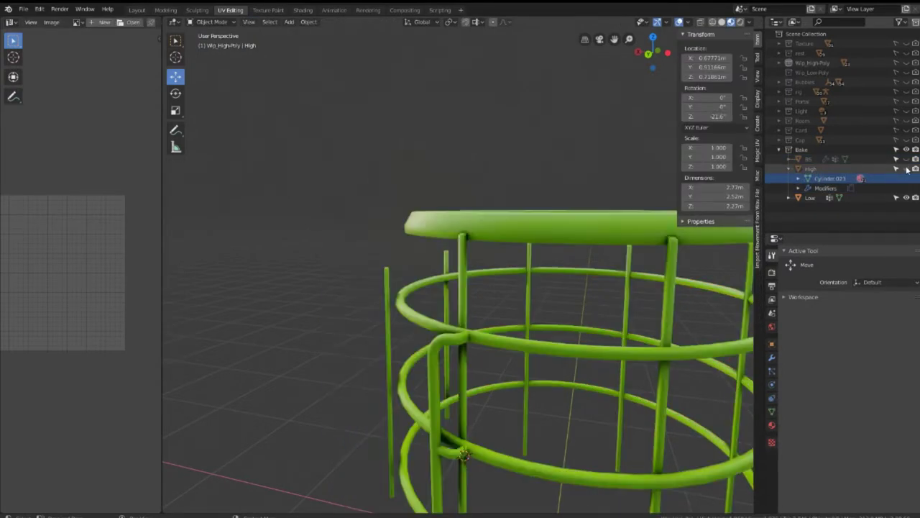
left_click(906, 168)
Go to the Shading workspace with Low selected and the node editor enlarged on its material.
left_click(303, 10)
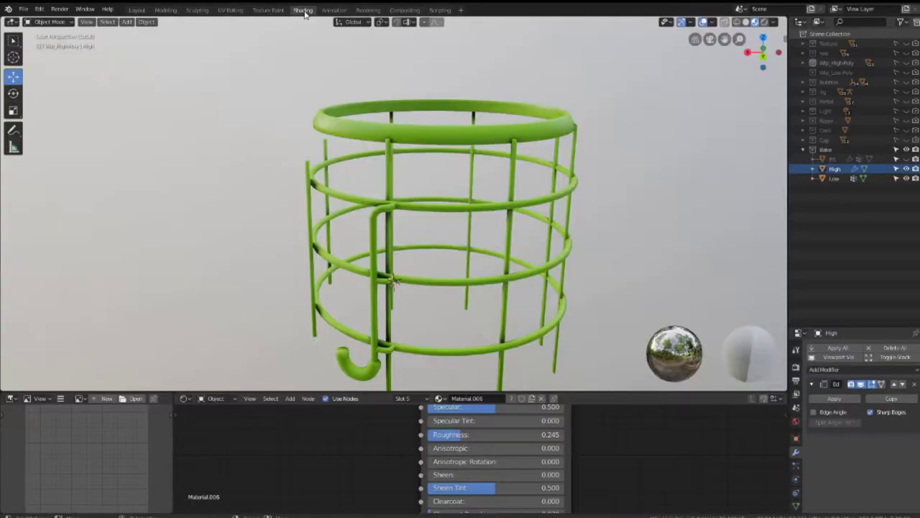
left_click(399, 152)
middle_click_drag(404, 140, 510, 296)
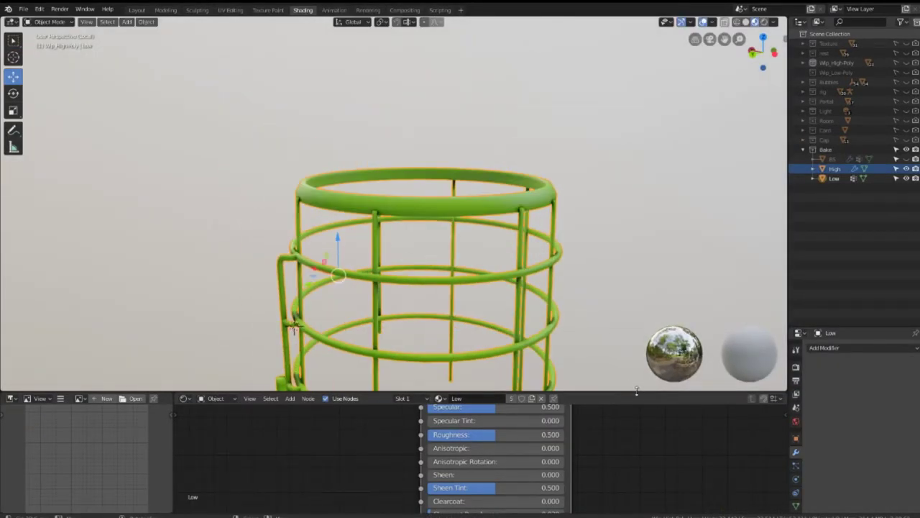
left_click_drag(636, 391, 637, 196)
scroll(360, 324, "down", 1)
middle_click_drag(283, 273, 348, 276)
Add an Image Texture node with a new 1024 px image 'test nor', shown in the image editor.
key("shift+a")
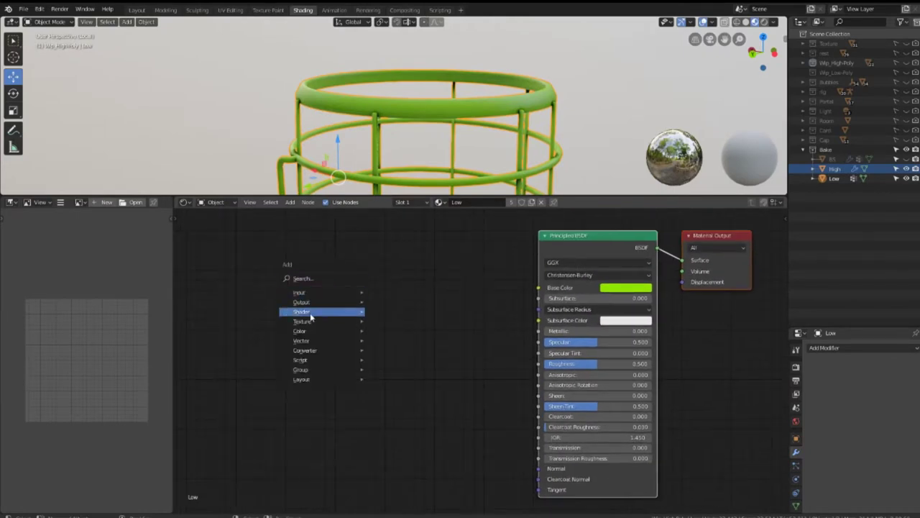
mouse_move(302, 321)
left_click(394, 397)
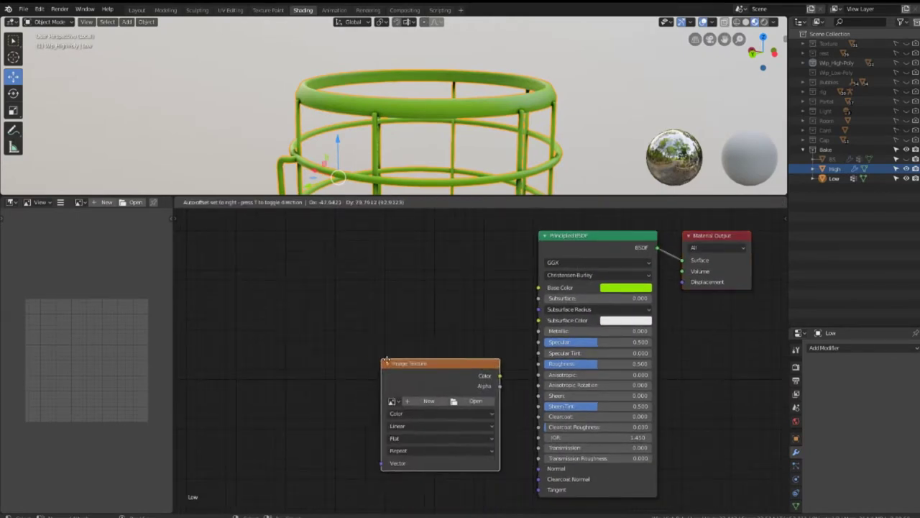
left_click(268, 276)
left_click(311, 317)
left_click(339, 310)
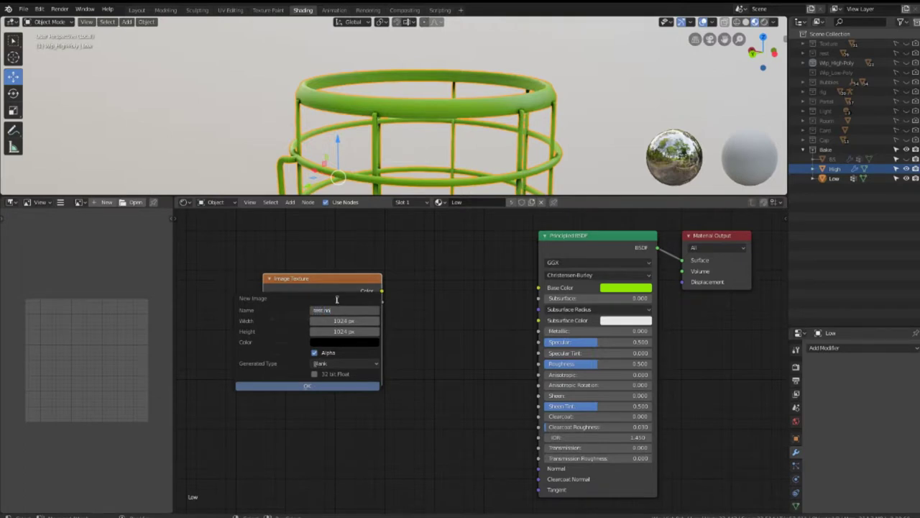
key("Return")
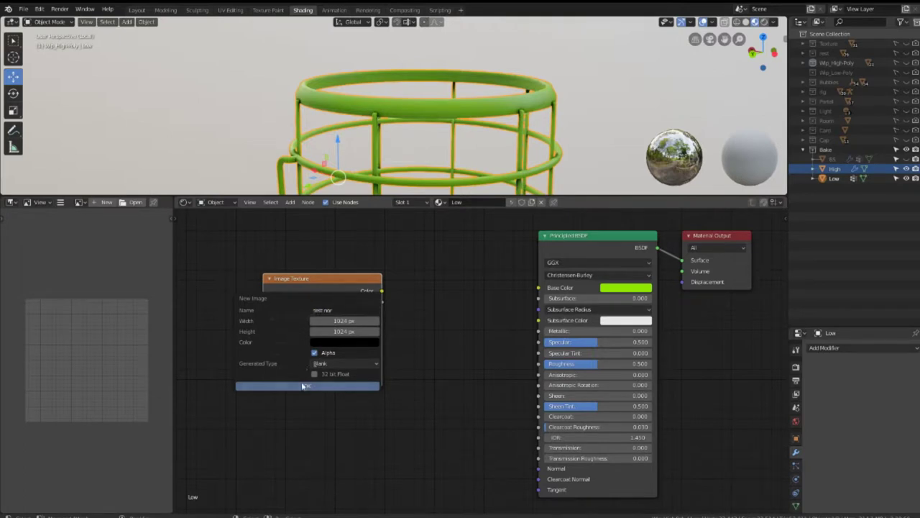
left_click(304, 386)
left_click(79, 202)
left_click(94, 210)
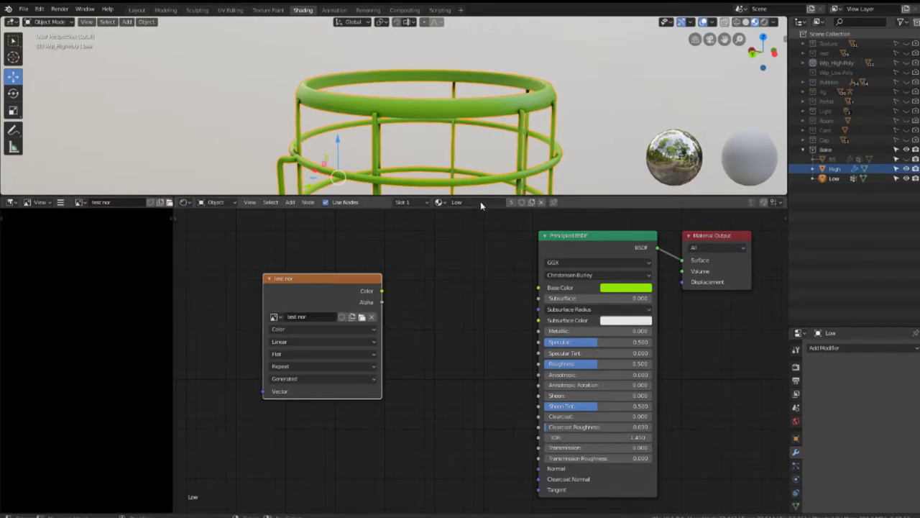
left_click_drag(481, 201, 482, 373)
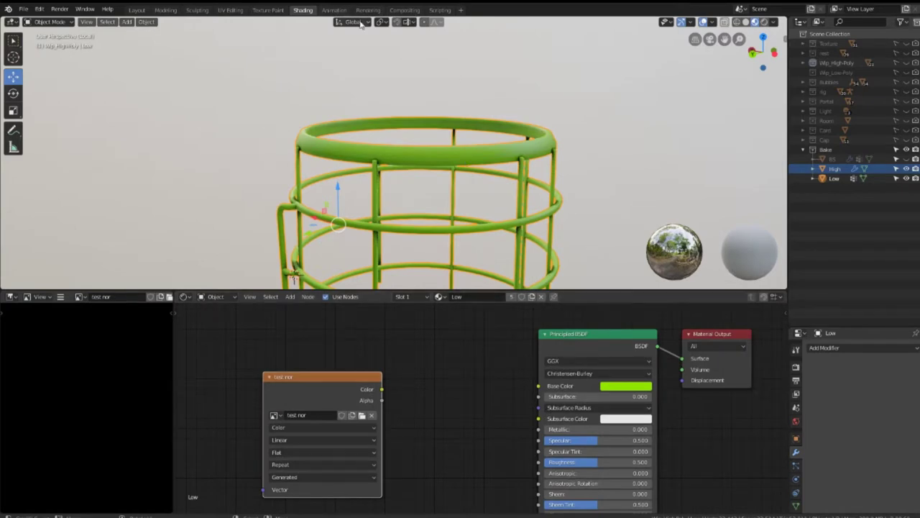
Hide the viewport navigation gizmos and make High the active object.
left_click(681, 22)
left_click(666, 22)
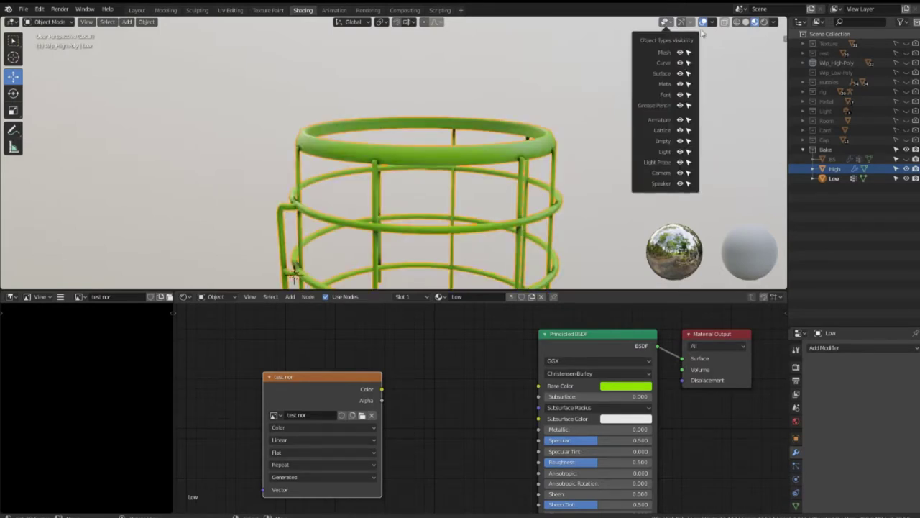
left_click(692, 22)
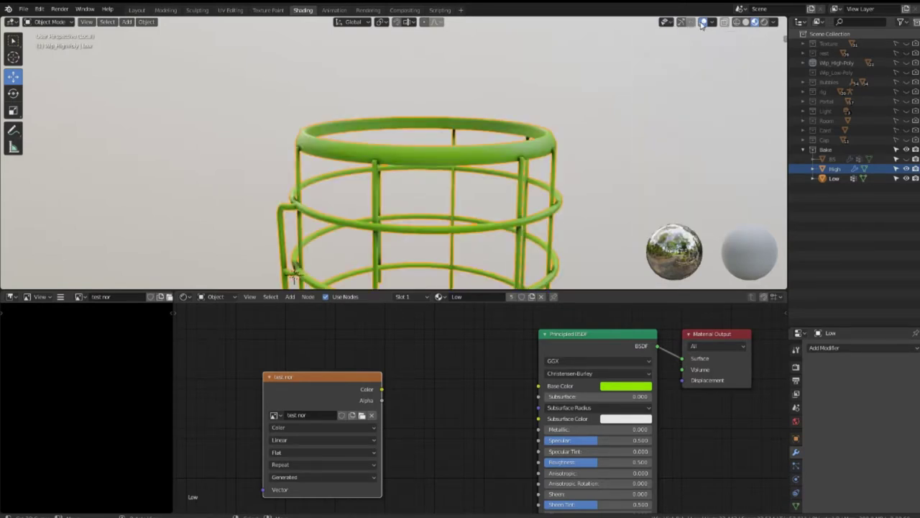
left_click(833, 169)
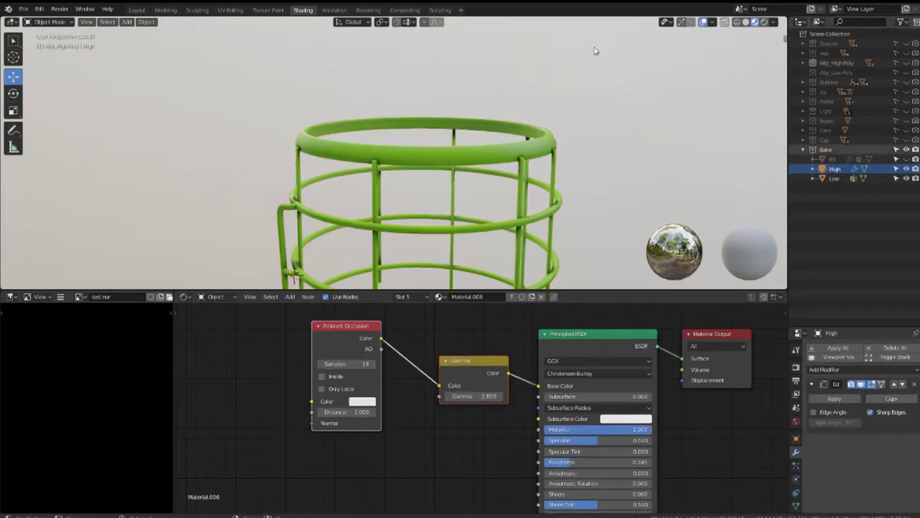
left_click(671, 22)
left_click(682, 62)
left_click(683, 62)
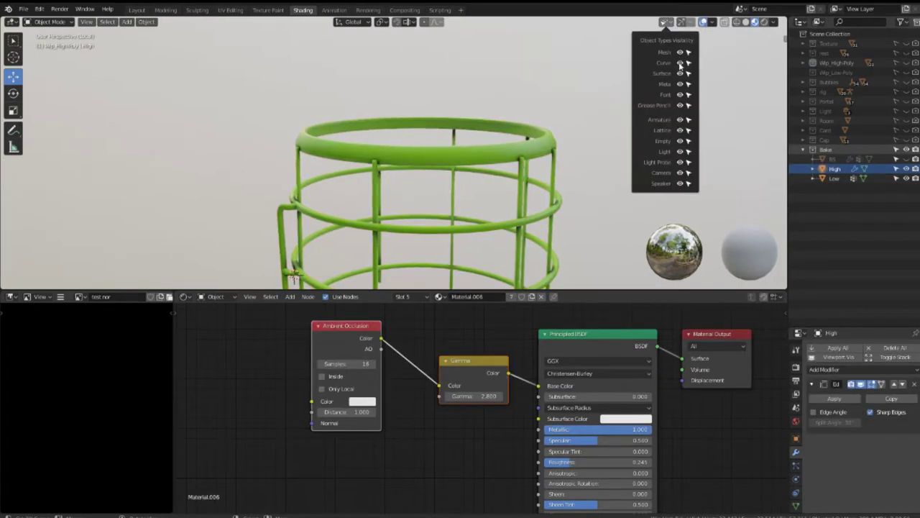
Check the gizmo and overlay options, then move Material.006's Material Output node up and right.
left_click(692, 23)
left_click(682, 22)
left_click(681, 23)
left_click(713, 22)
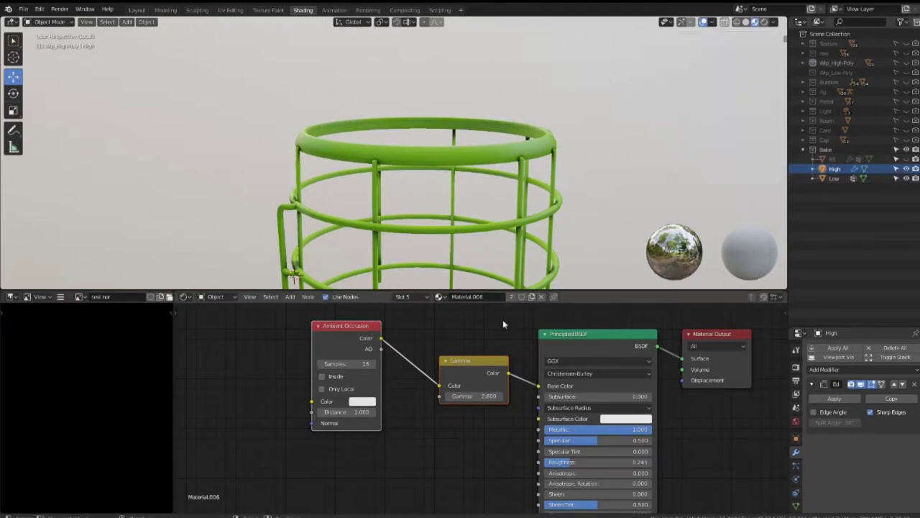
scroll(483, 406, "down", 1)
left_click_drag(647, 350, 699, 330)
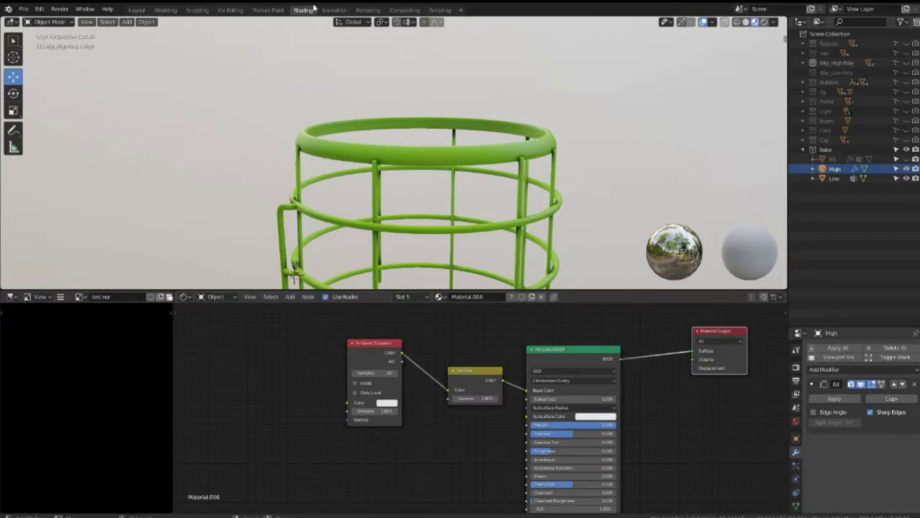
Switch to the UV Editing workspace and split the 3D view into upper and lower areas.
left_click(253, 11)
left_click(232, 10)
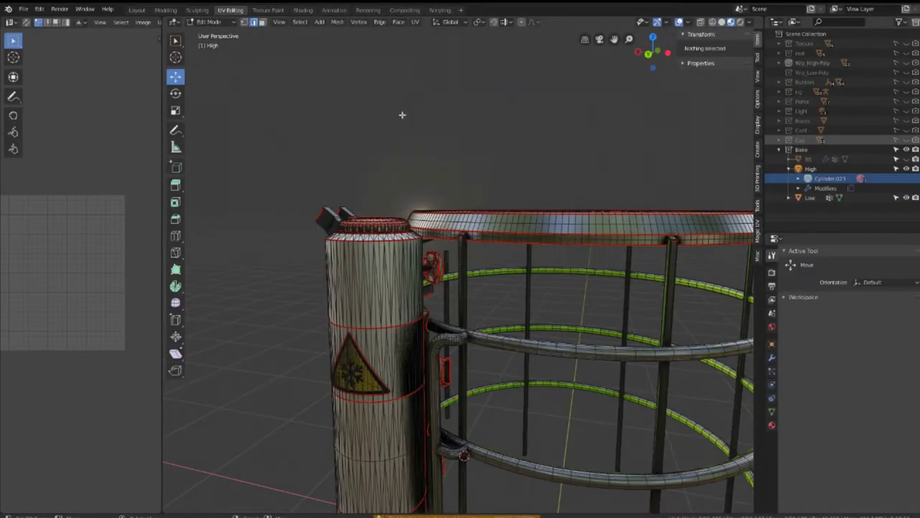
scroll(402, 115, "down", 4)
middle_click_drag(402, 115, 503, 180)
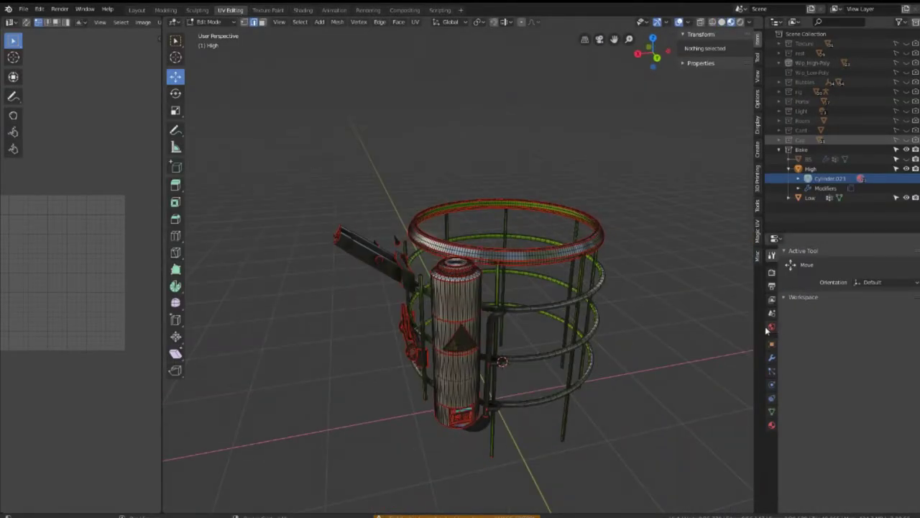
right_click(765, 327)
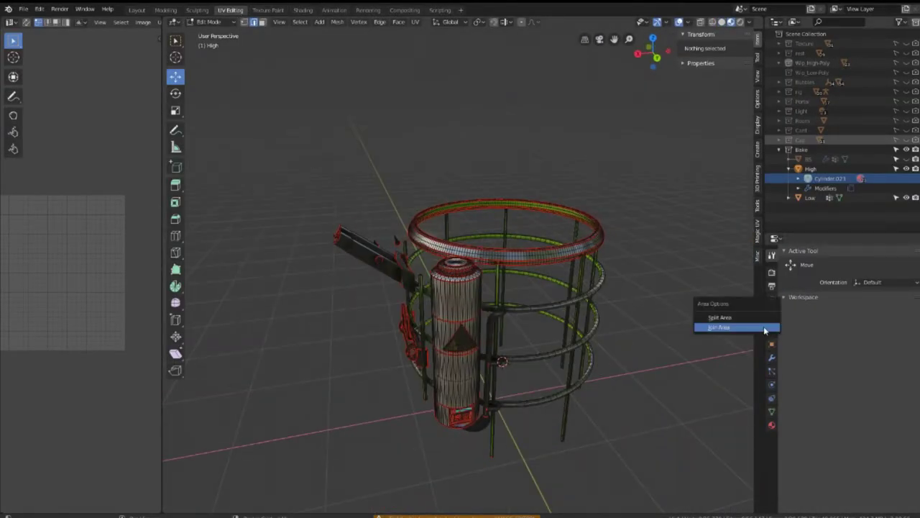
left_click(726, 328)
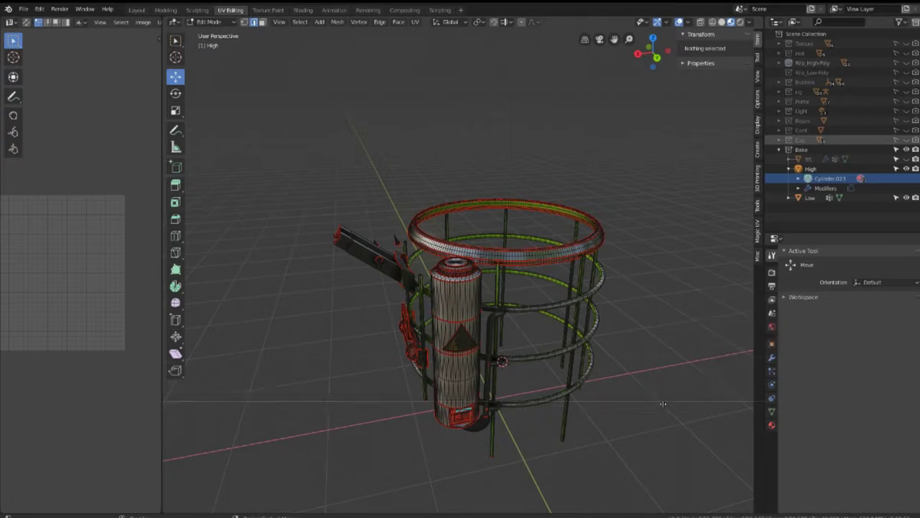
left_click(675, 354)
Make the lower area a Shader Editor and return the viewport to Object Mode.
left_click(173, 365)
left_click(173, 365)
left_click(173, 365)
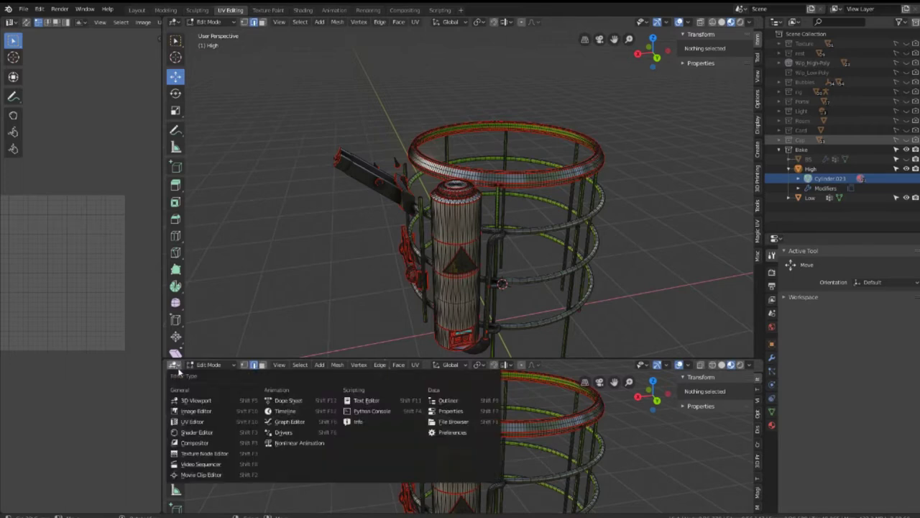
left_click(212, 432)
scroll(389, 431, "up", 2)
scroll(388, 431, "up", 2)
scroll(403, 417, "up", 2)
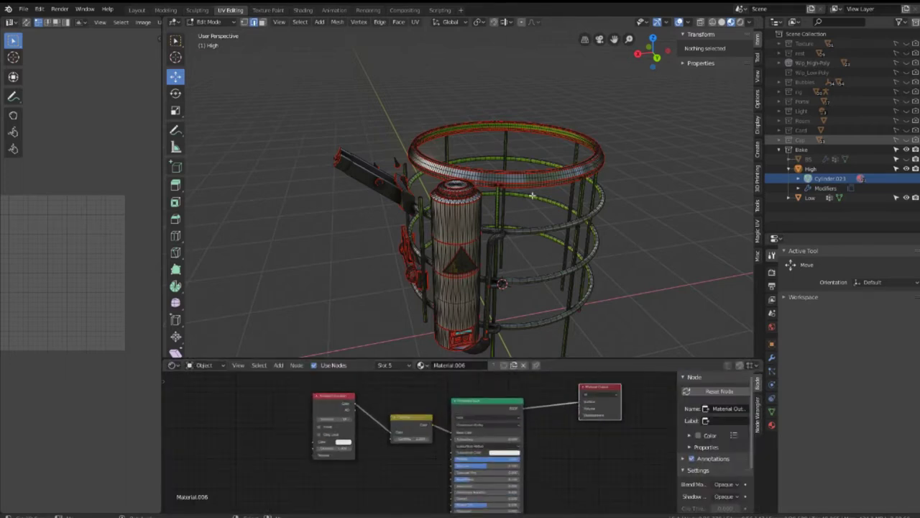
middle_click_drag(532, 195, 400, 181)
key("Tab")
scroll(400, 181, "up", 3)
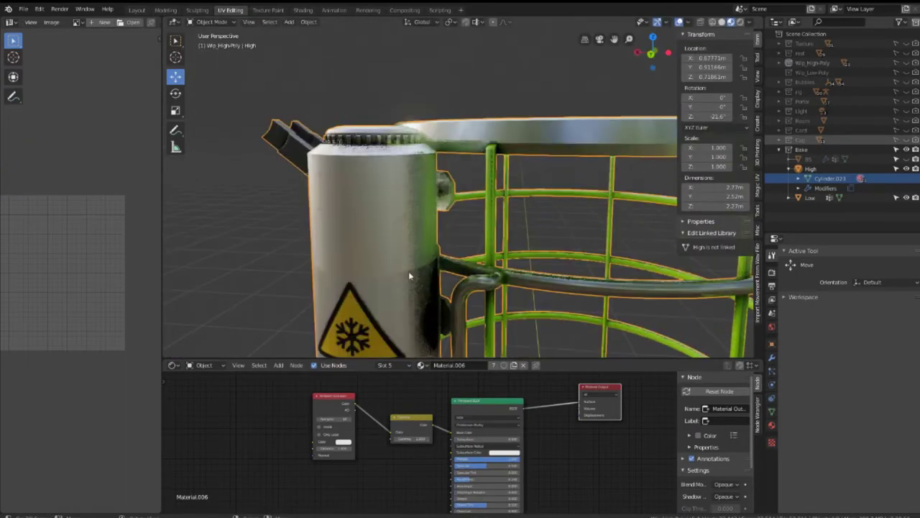
Toggle High's visibility and click the Low cage, cancelling an accidental move.
left_click(789, 168)
left_click(906, 168)
left_click(907, 169)
left_click(538, 124)
scroll(507, 161, "up", 3)
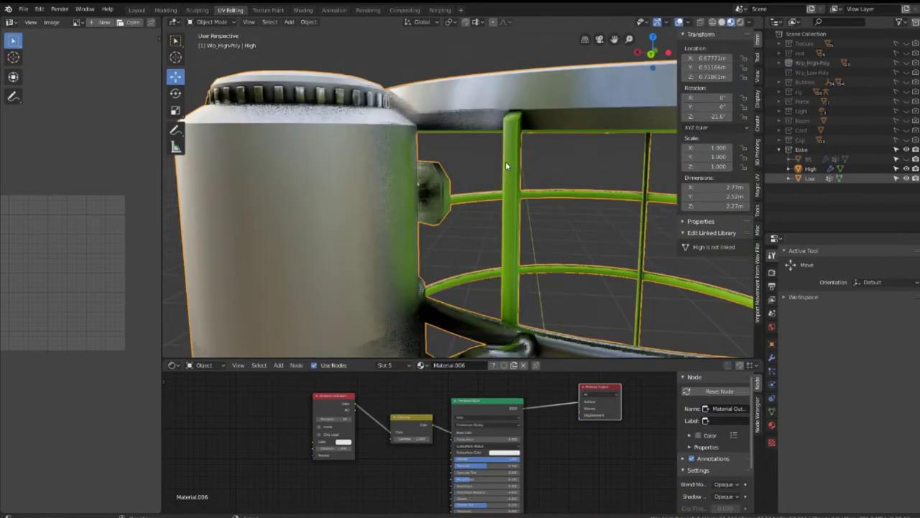
scroll(508, 163, "up", 2)
scroll(510, 165, "up", 1)
left_click(524, 170)
key("g")
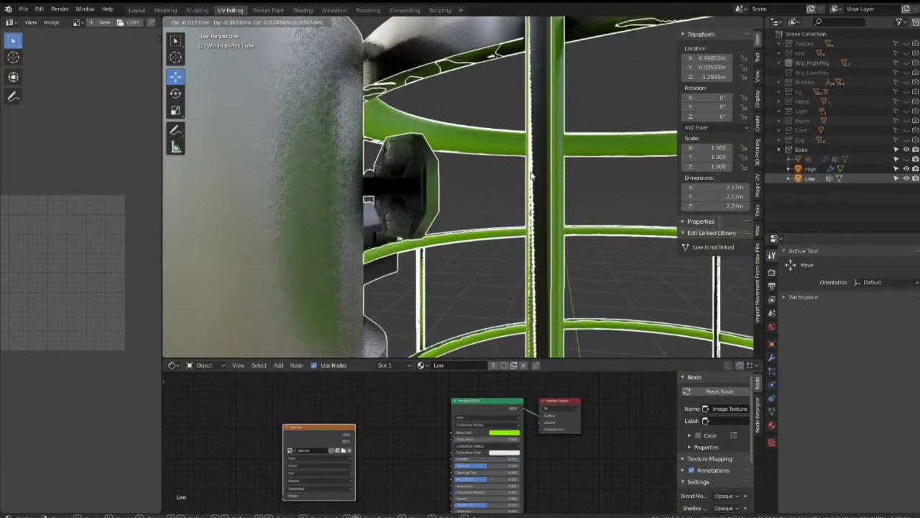
right_click(532, 175)
Select High and Low in the Outliner with Low active, and show the Render Properties.
left_click(810, 169)
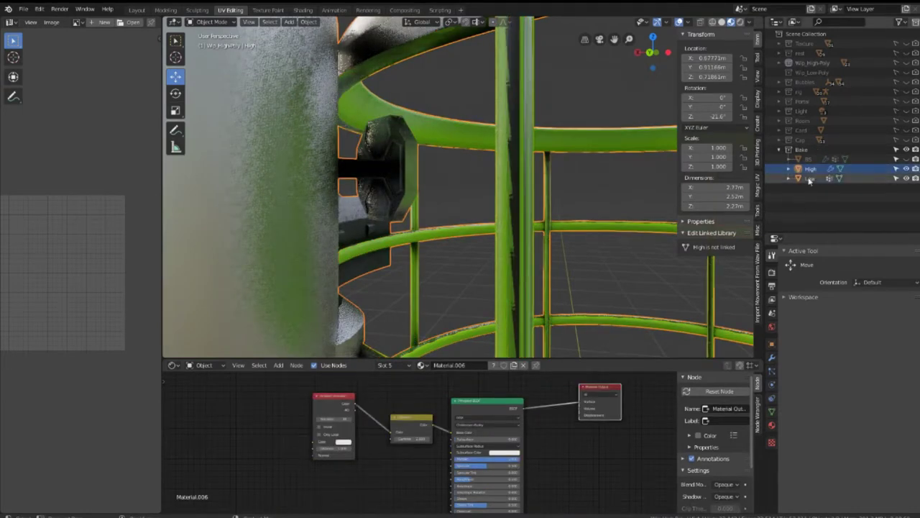
left_click(810, 177)
left_click(810, 168, "shift")
left_click(773, 272)
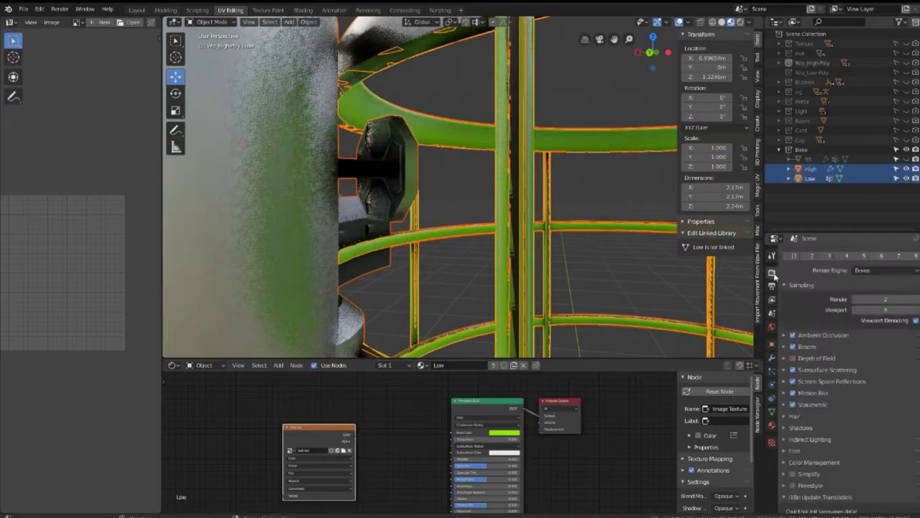
Render with Cycles on GPU Compute at 1 sample.
left_click(889, 274)
left_click(869, 305)
left_click(871, 295)
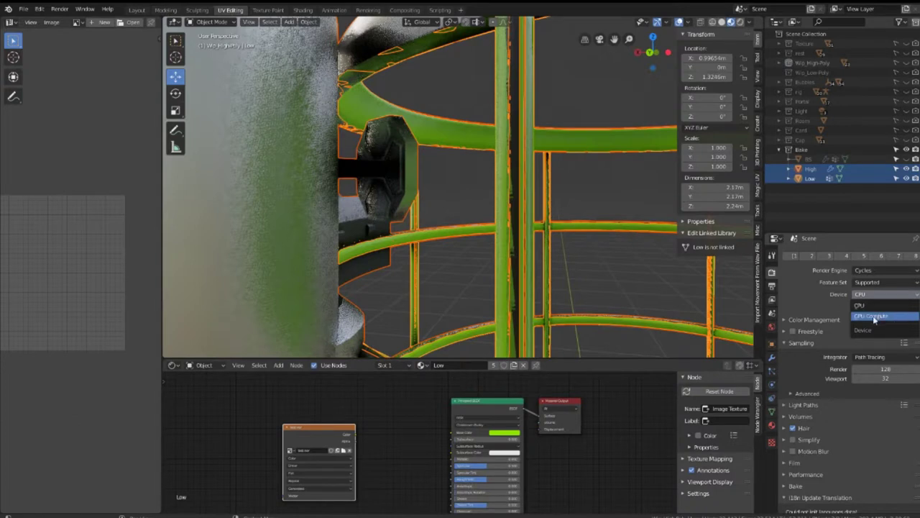
left_click(871, 316)
left_click_drag(886, 358, 807, 365)
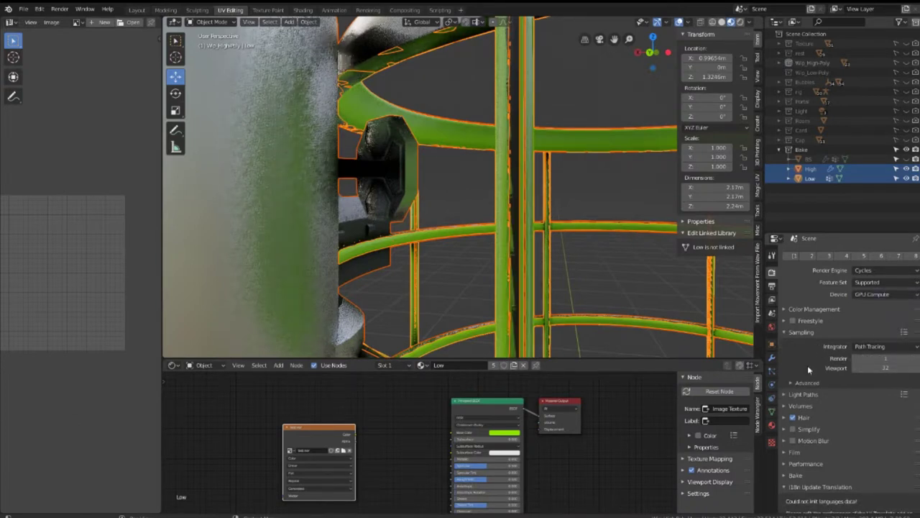
left_click(786, 331)
left_click(786, 330)
left_click(783, 332)
Set the bake to Normal type, Selected to Active, with BS as the cage object.
left_click(788, 423)
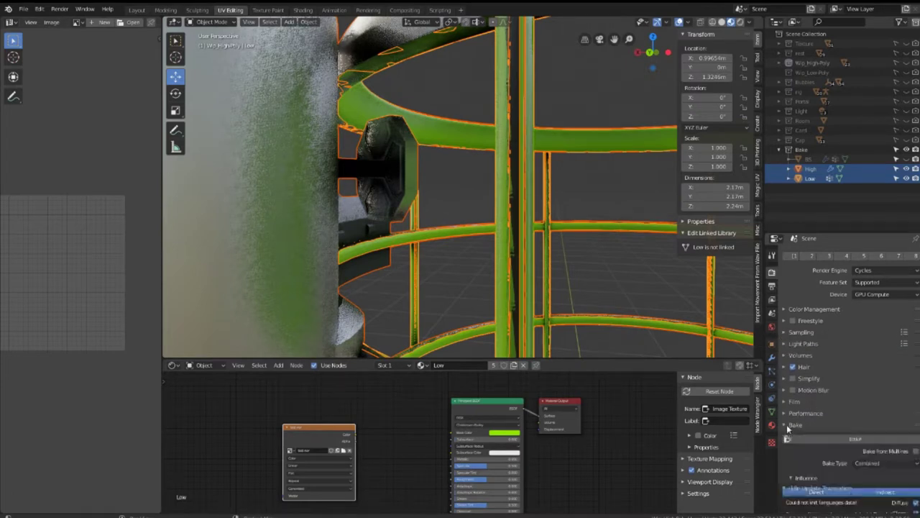
scroll(787, 424, "down", 3)
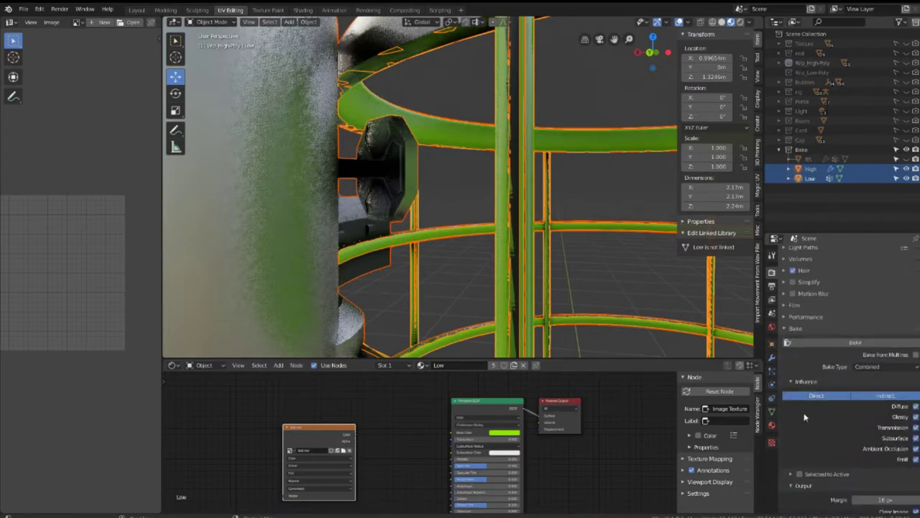
left_click(866, 367)
left_click(868, 410)
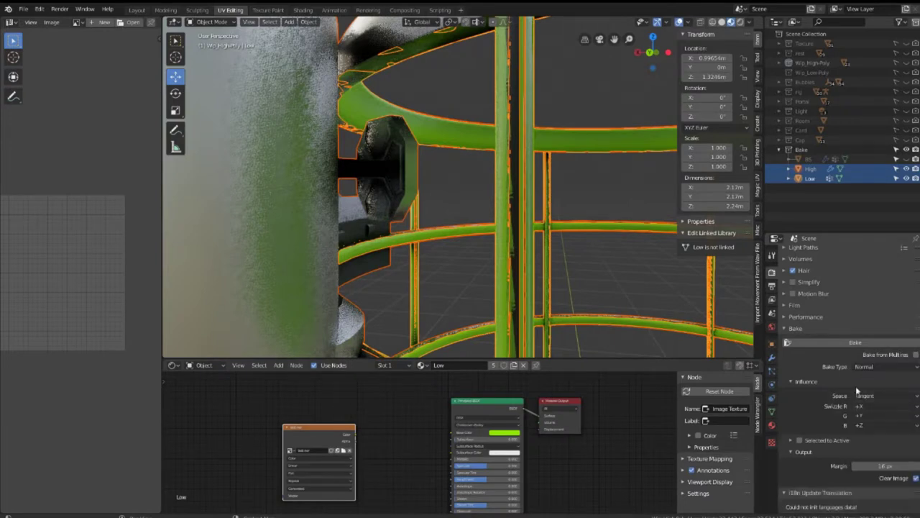
scroll(857, 391, "down", 1)
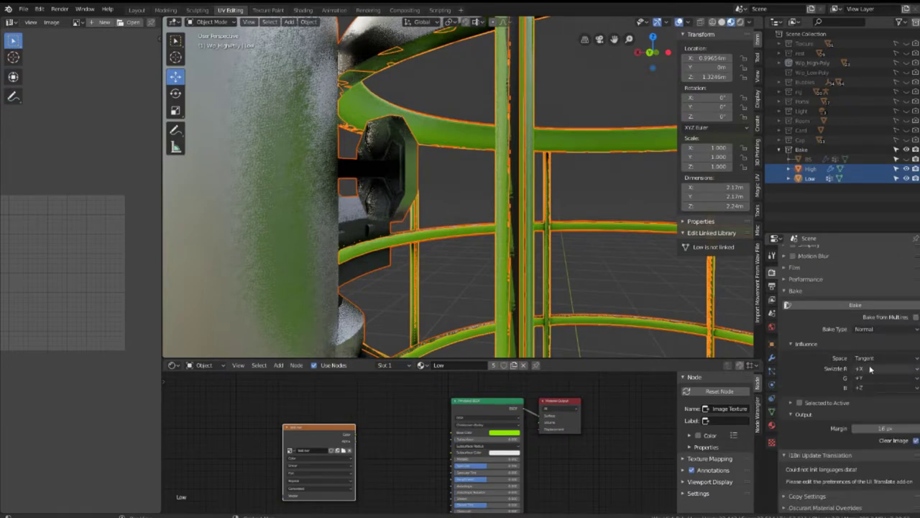
left_click(792, 403)
scroll(900, 418, "down", 1)
left_click(914, 389)
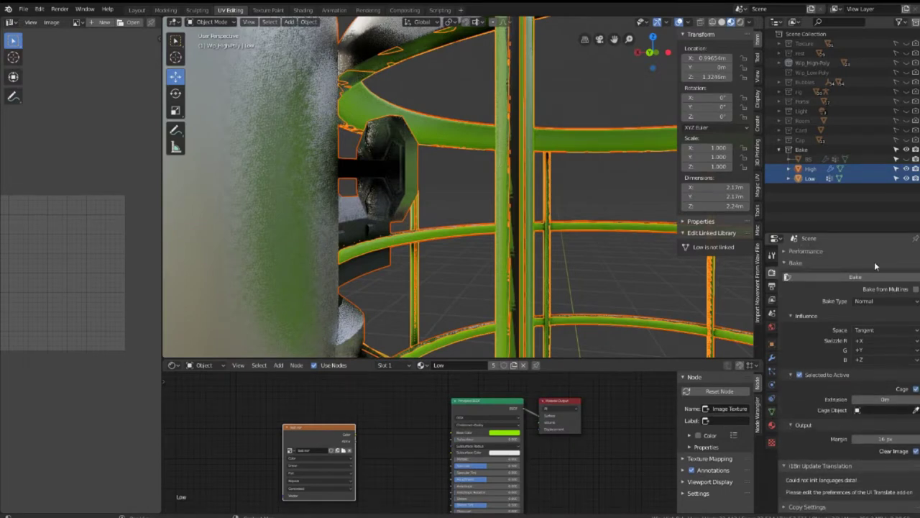
left_click(874, 410)
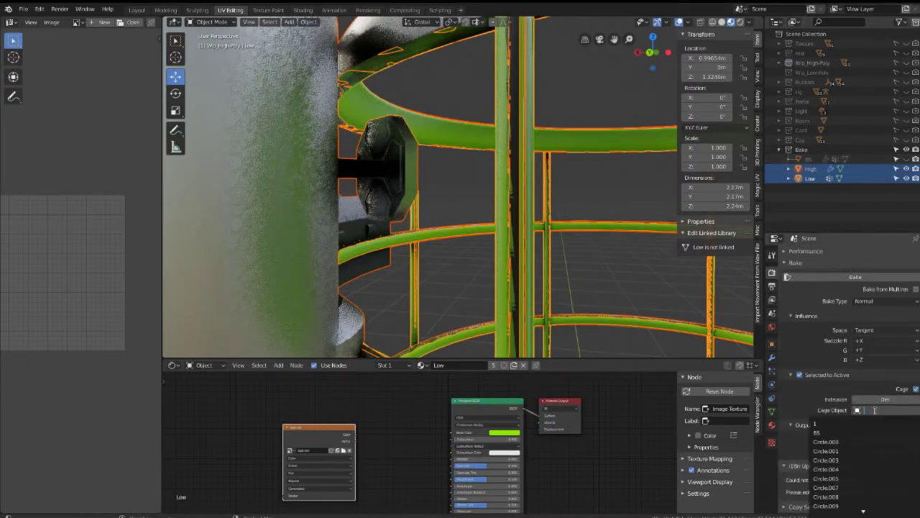
left_click(817, 433)
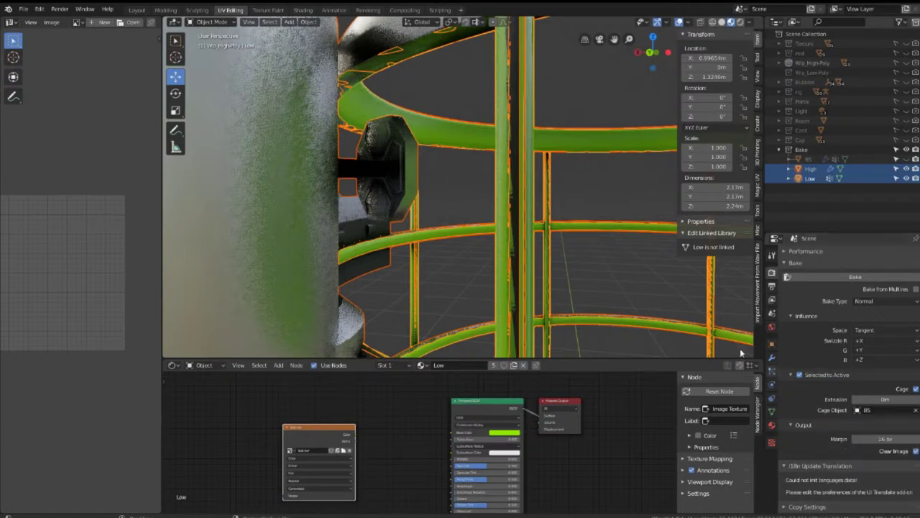
scroll(536, 241, "down", 3)
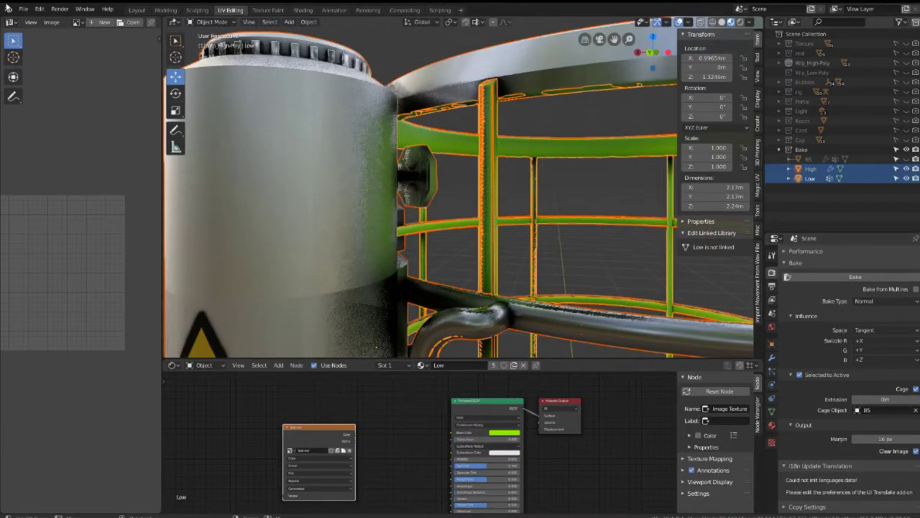
Set the bake margin to 64 px and bake the normal map into 'test nor'.
left_click(23, 9)
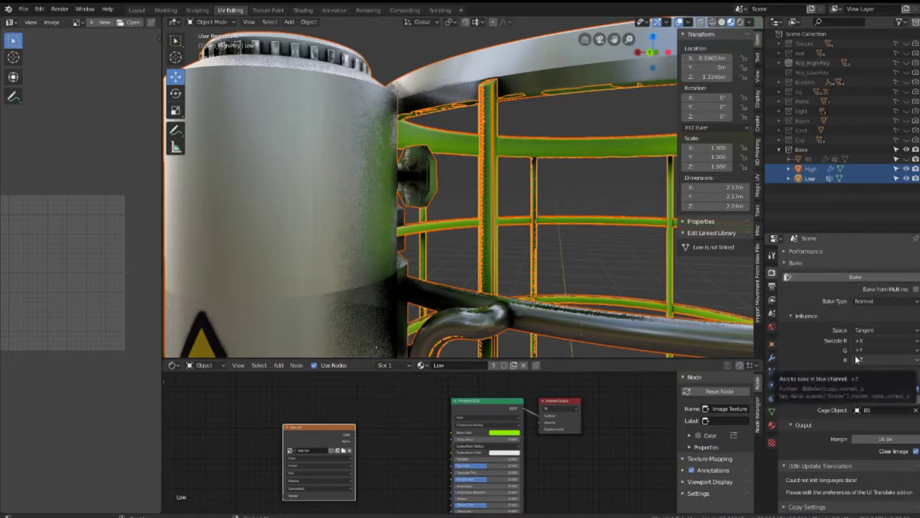
mouse_move(885, 438)
left_mouse_down()
mouse_move(902, 439)
mouse_move(863, 439)
mouse_move(906, 438)
left_mouse_up()
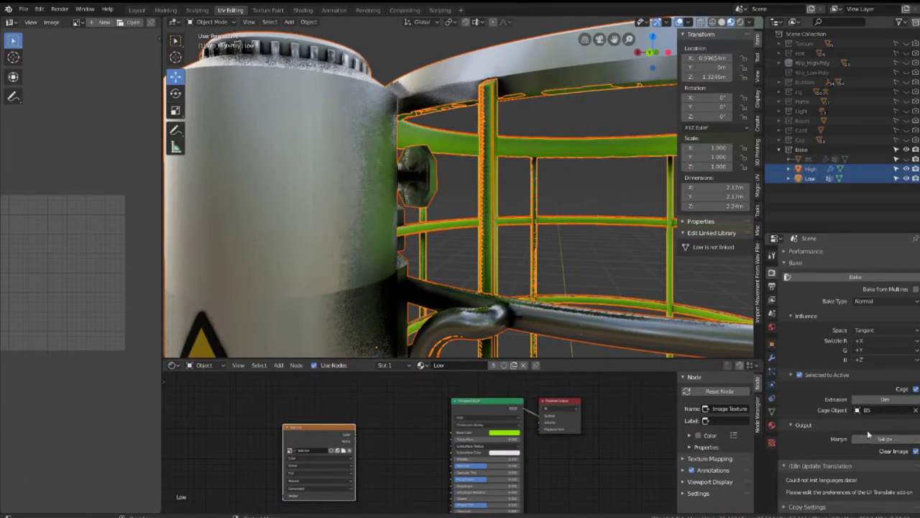
left_click(847, 280)
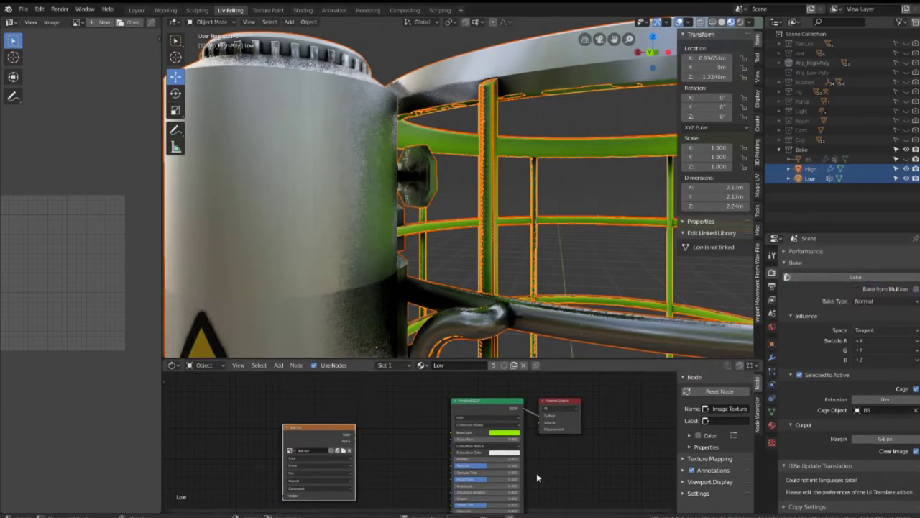
scroll(50, 218, "down", 2)
scroll(51, 218, "down", 1)
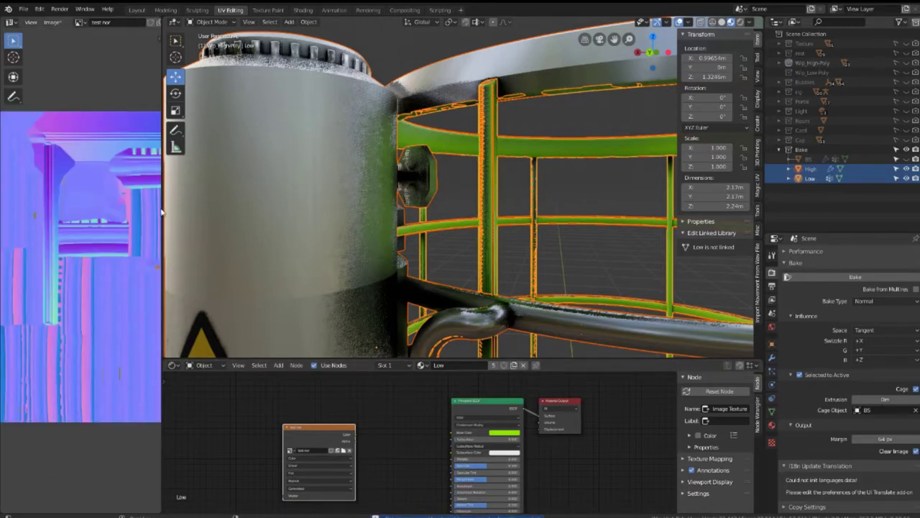
Resize the image editor border, leaving more room for the 3D view.
left_click_drag(164, 208, 431, 209)
scroll(347, 253, "up", 3)
scroll(262, 257, "down", 1)
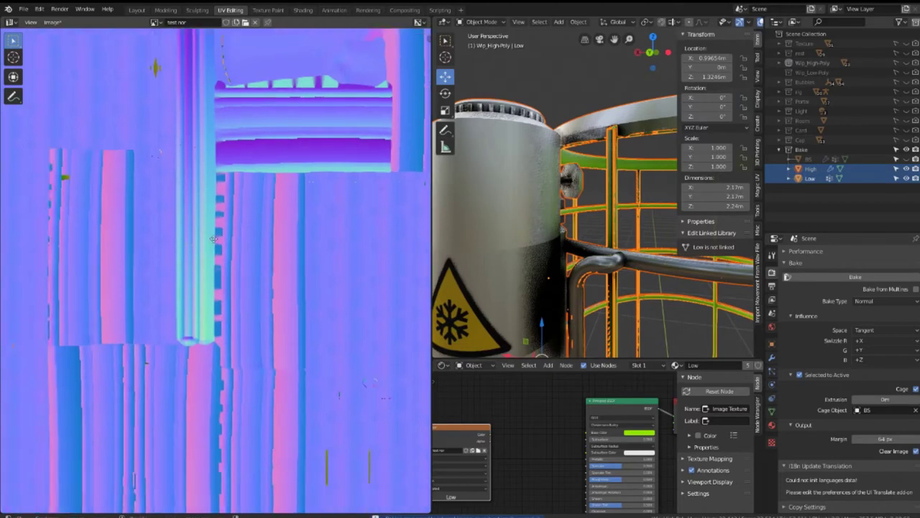
scroll(261, 156, "up", 2)
scroll(261, 156, "down", 4)
scroll(215, 242, "down", 2)
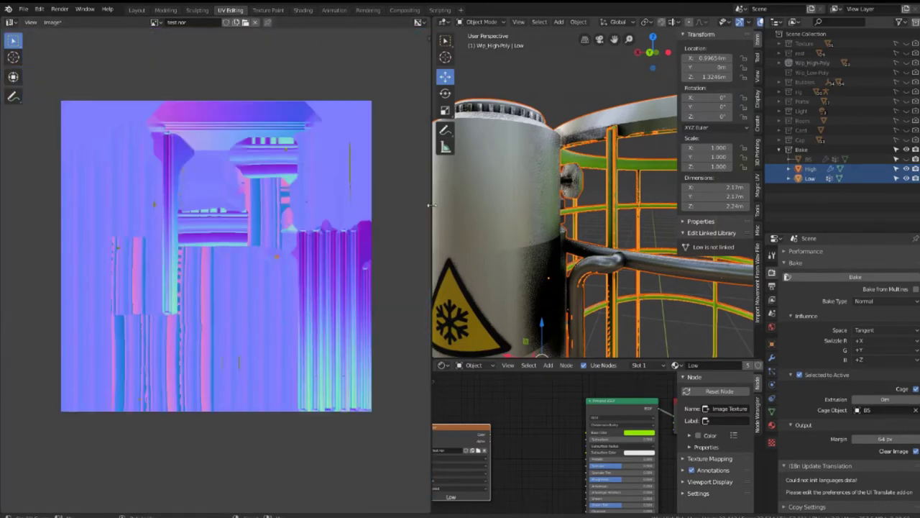
left_click_drag(430, 206, 272, 206)
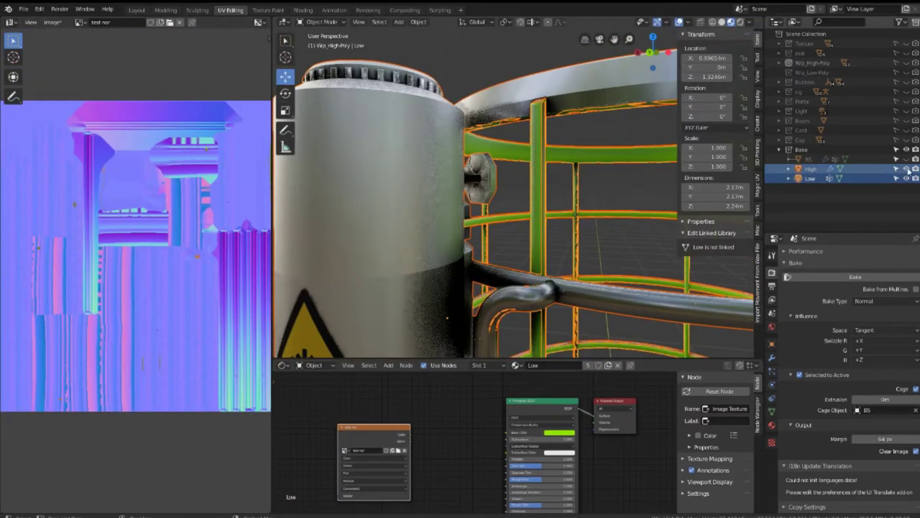
Hide High so only the green Low cage shows, and bring up the add-node menu.
left_click(907, 169)
scroll(431, 431, "down", 2)
scroll(381, 388, "up", 2)
key("shift+a")
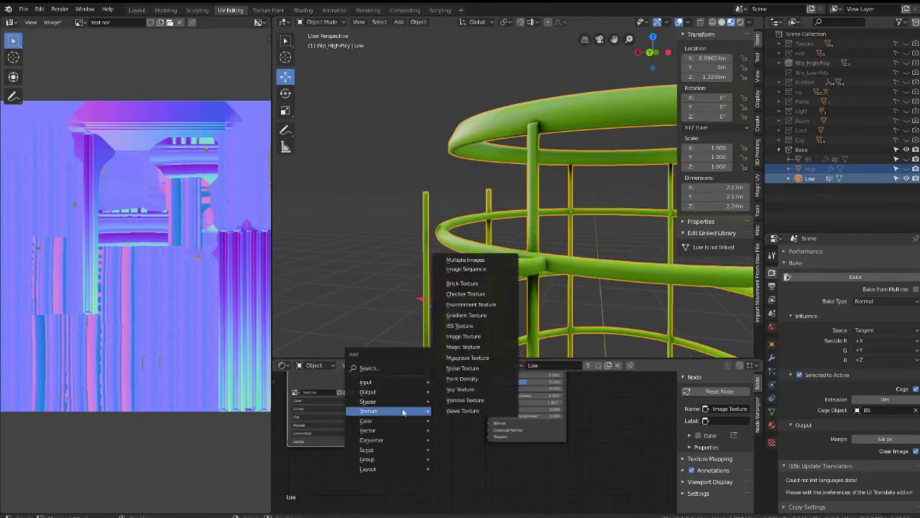
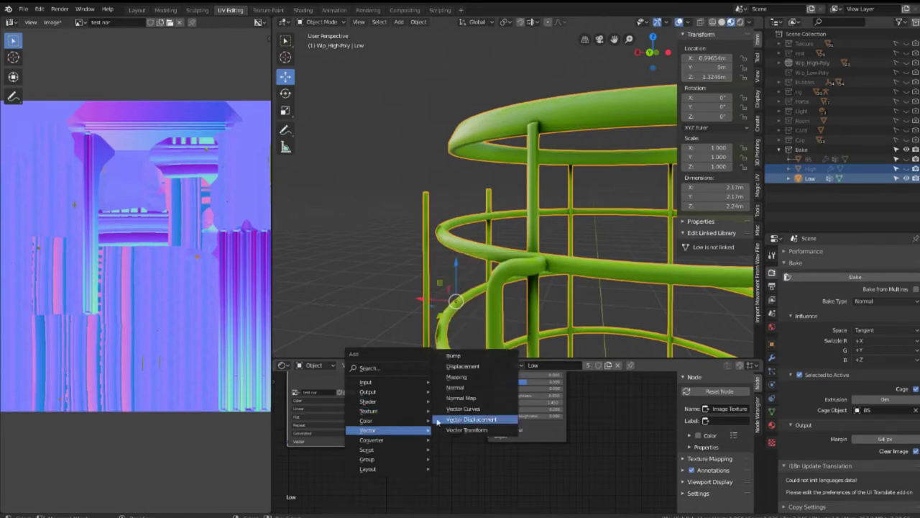
Add a Normal Map node and connect its Normal output to the Principled BSDF's Normal input.
left_click(463, 400)
left_click(421, 414)
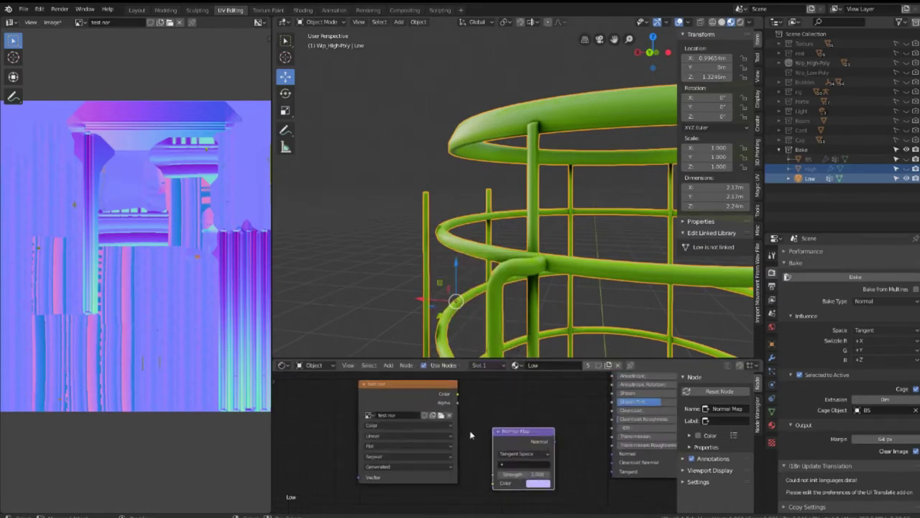
scroll(360, 428, "up", 2)
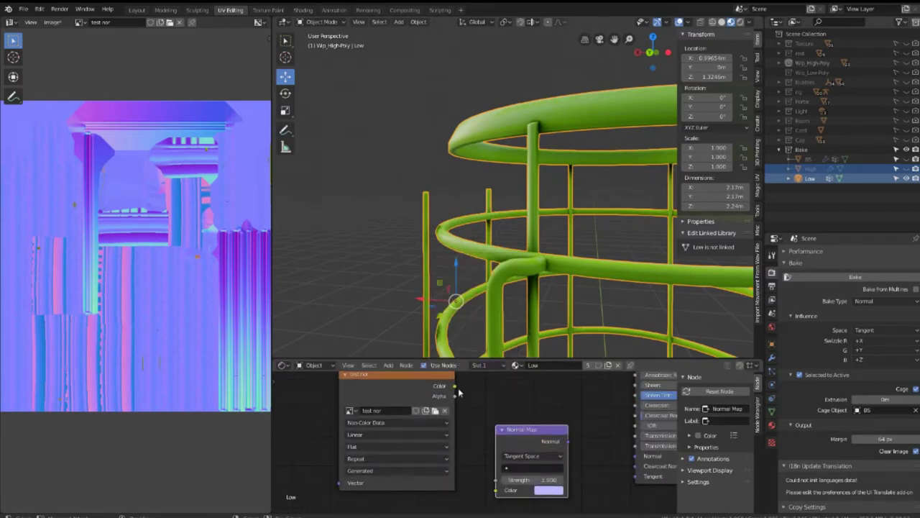
middle_click_drag(568, 449, 461, 450)
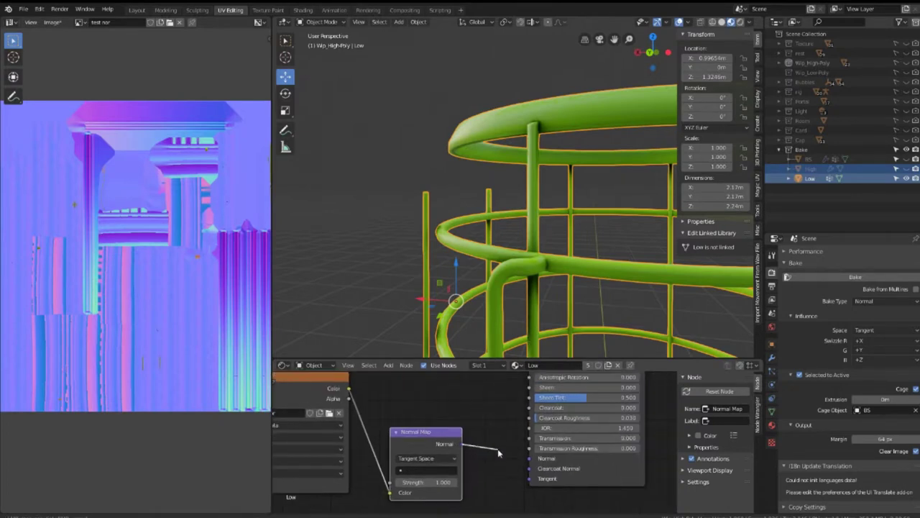
mouse_move(504, 187)
middle_mouse_down()
mouse_move(490, 172)
mouse_move(472, 175)
mouse_move(566, 179)
mouse_move(532, 153)
mouse_move(616, 186)
mouse_move(613, 148)
mouse_move(510, 232)
mouse_move(610, 256)
mouse_move(550, 301)
middle_mouse_up()
scroll(510, 233, "down", 5)
scroll(550, 301, "up", 5)
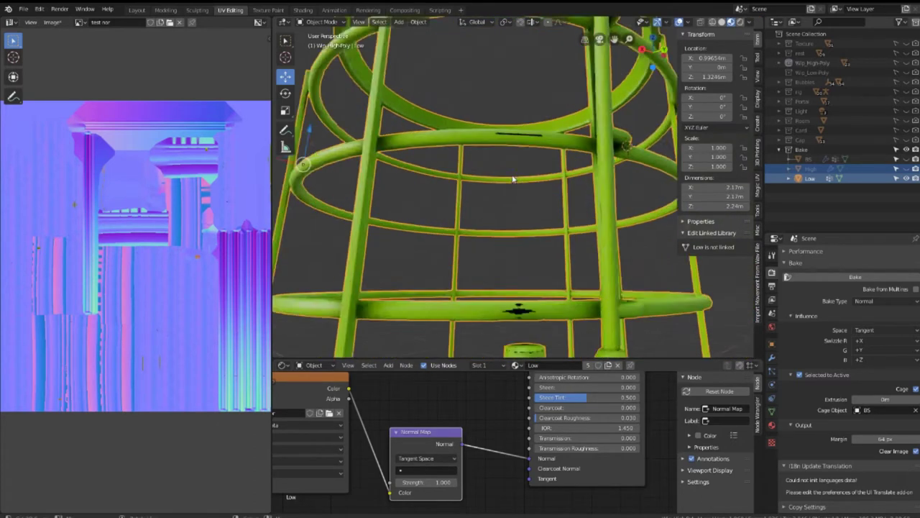
scroll(501, 225, "up", 3)
scroll(501, 225, "up", 2)
Hide the High object and the white cylinder in the outliner so only the green cage shows.
mouse_move(504, 198)
middle_mouse_down()
mouse_move(512, 195)
mouse_move(546, 273)
mouse_move(647, 237)
middle_mouse_up()
left_click(906, 178)
left_click(906, 177)
left_click(906, 168)
scroll(525, 195, "down", 4)
mouse_move(526, 195)
middle_mouse_down()
mouse_move(476, 218)
mouse_move(506, 193)
mouse_move(583, 185)
mouse_move(516, 196)
mouse_move(575, 189)
mouse_move(633, 199)
mouse_move(535, 198)
mouse_move(576, 264)
mouse_move(477, 236)
mouse_move(517, 209)
mouse_move(530, 148)
mouse_move(547, 215)
middle_mouse_up()
scroll(517, 197, "up", 3)
left_click(910, 170)
scroll(524, 238, "up", 3)
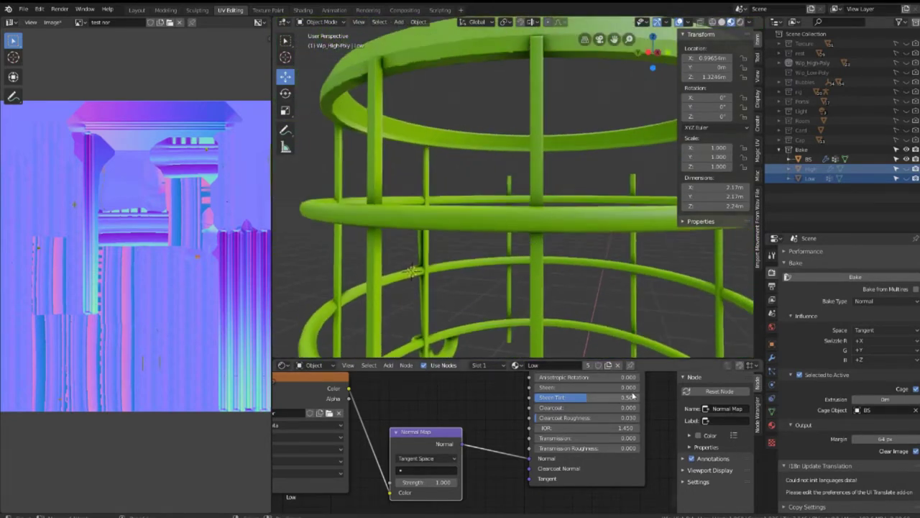
Set the Low material to Metallic 1.000 and Roughness 0.345 for a glossy green cage.
middle_click_drag(611, 403, 598, 383)
left_click_drag(546, 456, 611, 456)
left_click_drag(576, 488, 507, 488)
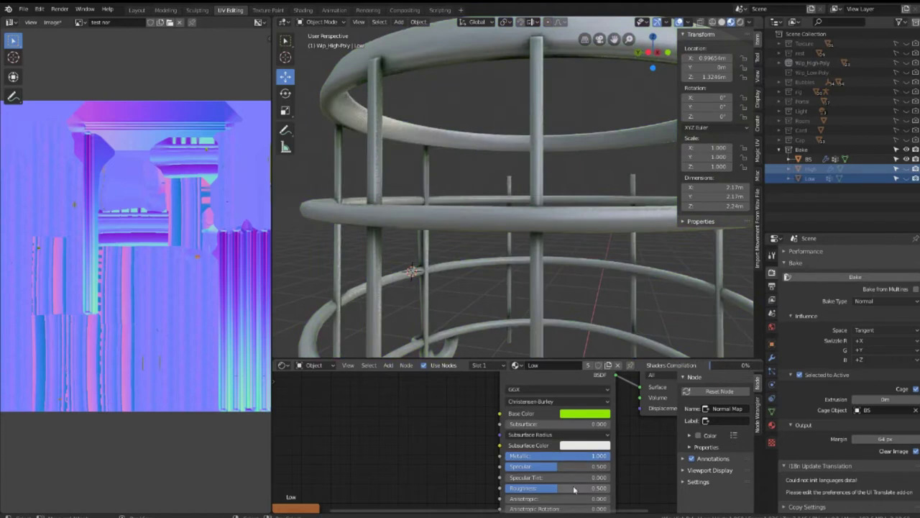
scroll(558, 126, "down", 3)
middle_click_drag(532, 141, 539, 169)
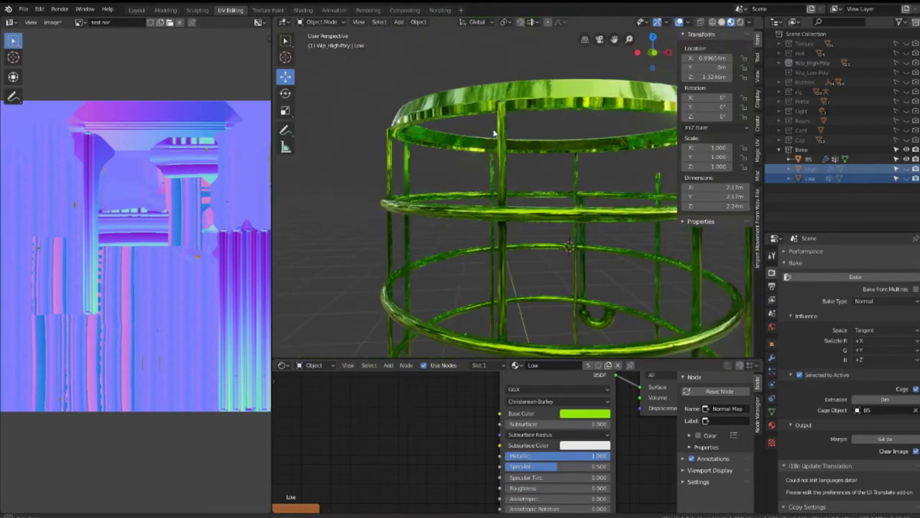
middle_click_drag(555, 447, 544, 429)
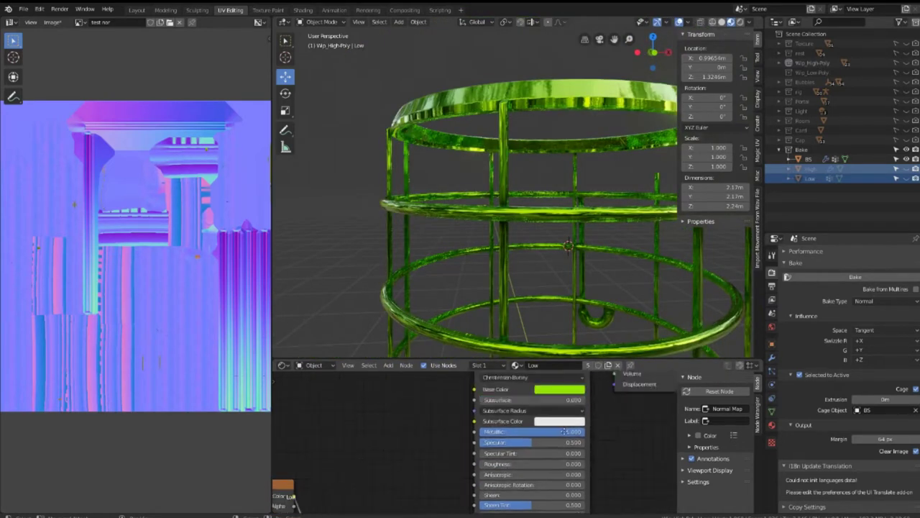
middle_click_drag(550, 464, 536, 449)
left_click_drag(507, 453, 532, 453)
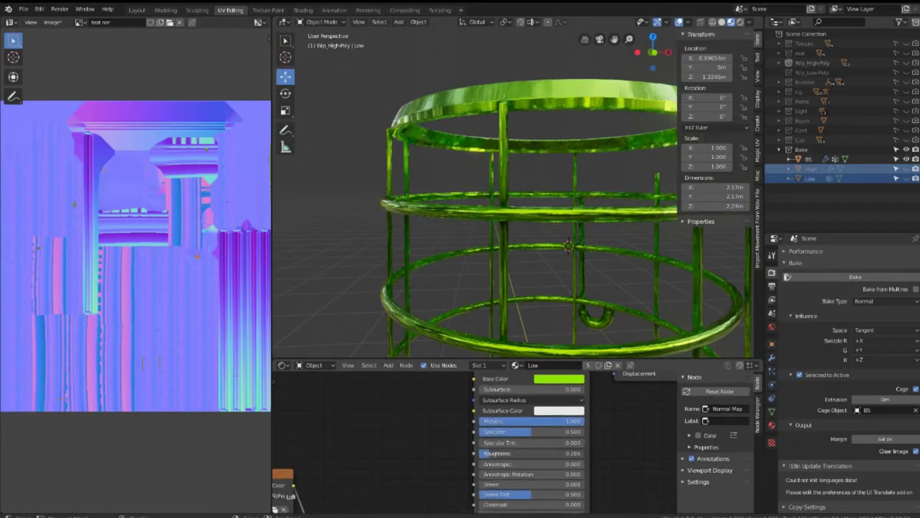
scroll(461, 134, "up", 3)
scroll(460, 134, "down", 3)
mouse_move(467, 152)
middle_mouse_down()
mouse_move(464, 160)
mouse_move(427, 165)
mouse_move(529, 163)
middle_mouse_up()
scroll(528, 163, "up", 2)
Select the BS object, inspect its mesh in Edit Mode, then return to Object Mode.
left_click(529, 162)
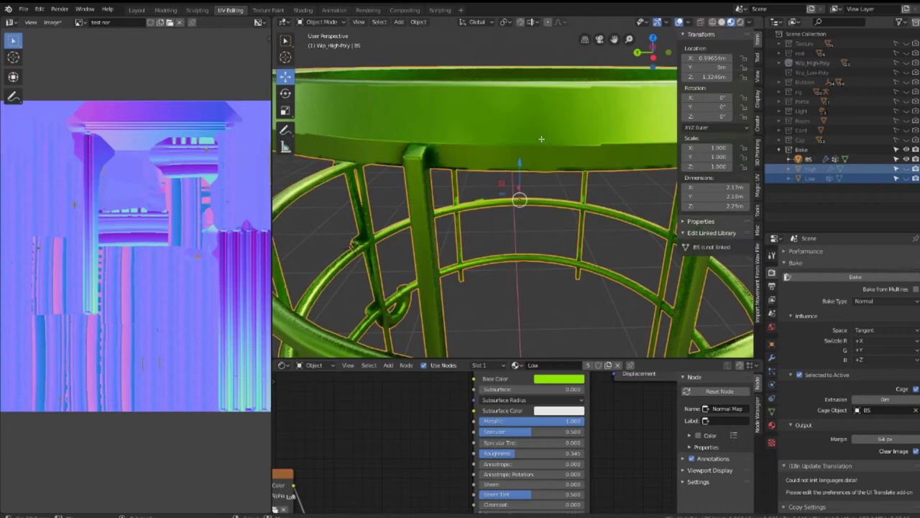
key("Tab")
scroll(247, 171, "down", 2)
scroll(82, 224, "down", 1)
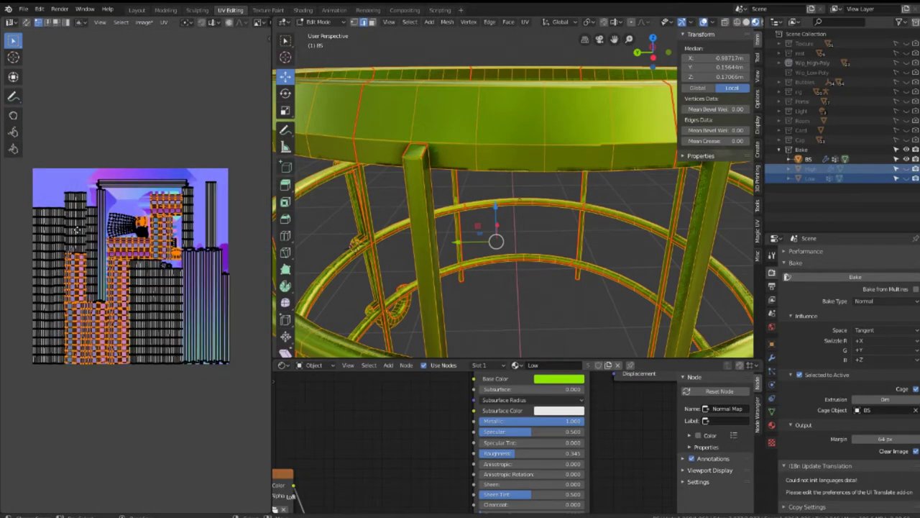
mouse_move(403, 172)
middle_mouse_down()
mouse_move(419, 144)
mouse_move(466, 169)
middle_mouse_up()
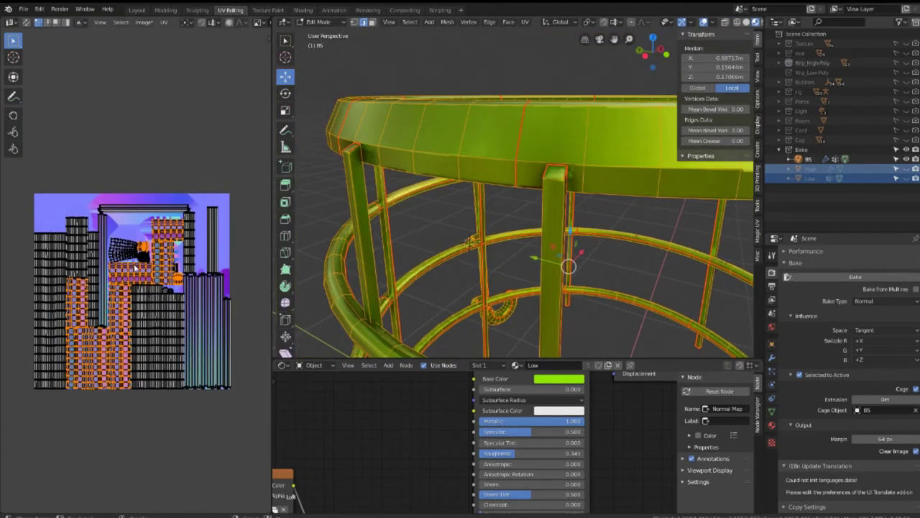
scroll(135, 267, "up", 3)
scroll(174, 259, "up", 3)
scroll(174, 254, "up", 3)
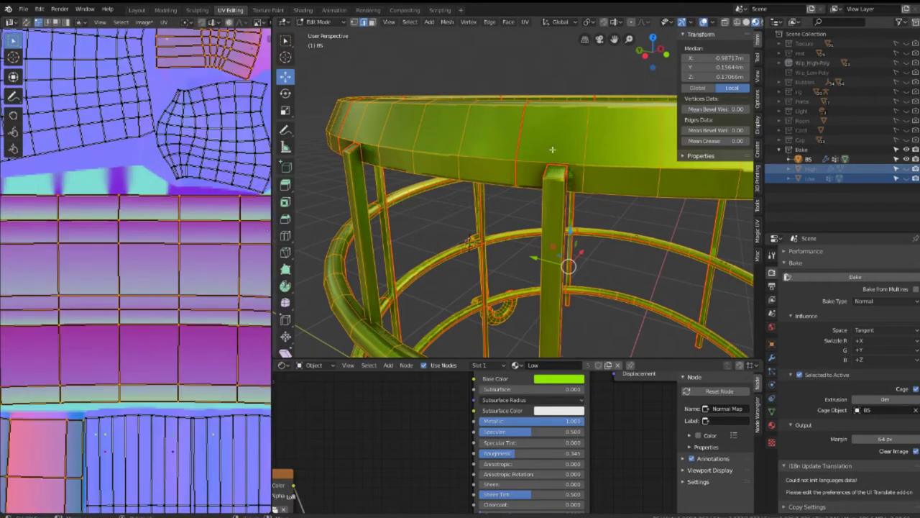
scroll(553, 149, "down", 3)
key("Tab")
Delete the Normal Map node from the Low material.
mouse_move(534, 180)
middle_mouse_down()
mouse_move(462, 123)
mouse_move(377, 224)
middle_mouse_up()
scroll(440, 106, "up", 2)
scroll(476, 281, "down", 2)
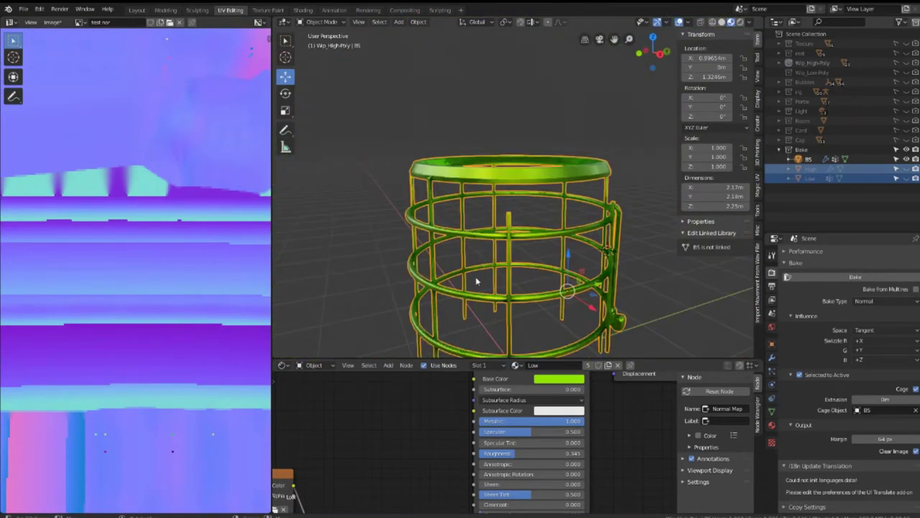
scroll(460, 446, "down", 2)
middle_click_drag(454, 455, 474, 434)
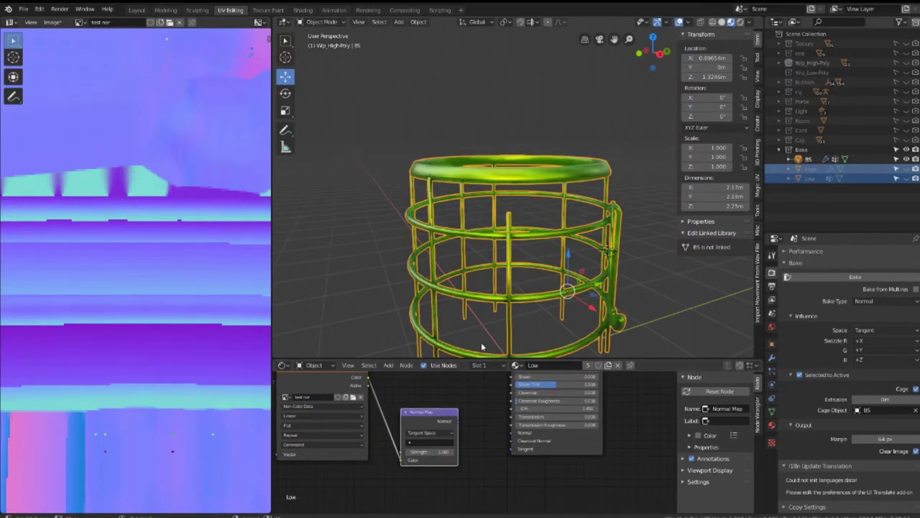
key("x")
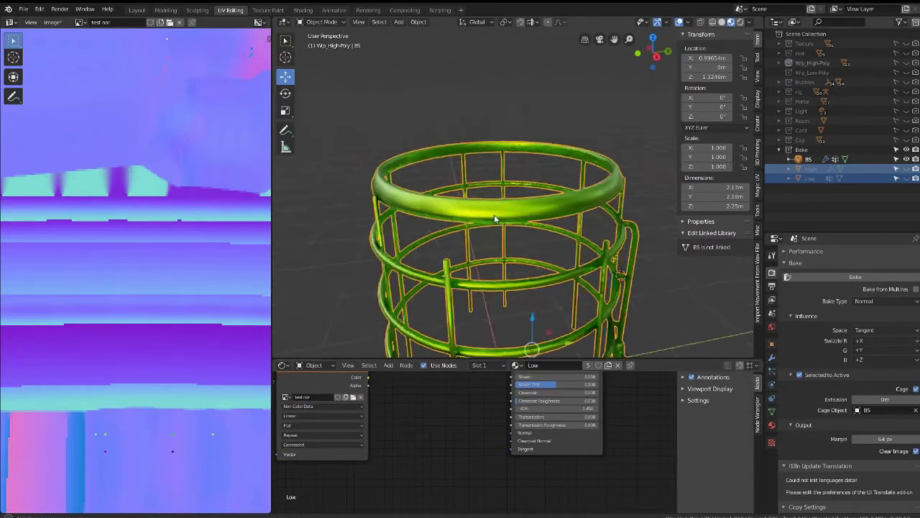
Raise Roughness and lower Metallic so the cage looks more matte.
middle_click_drag(633, 187, 685, 246)
middle_click_drag(544, 415, 489, 446)
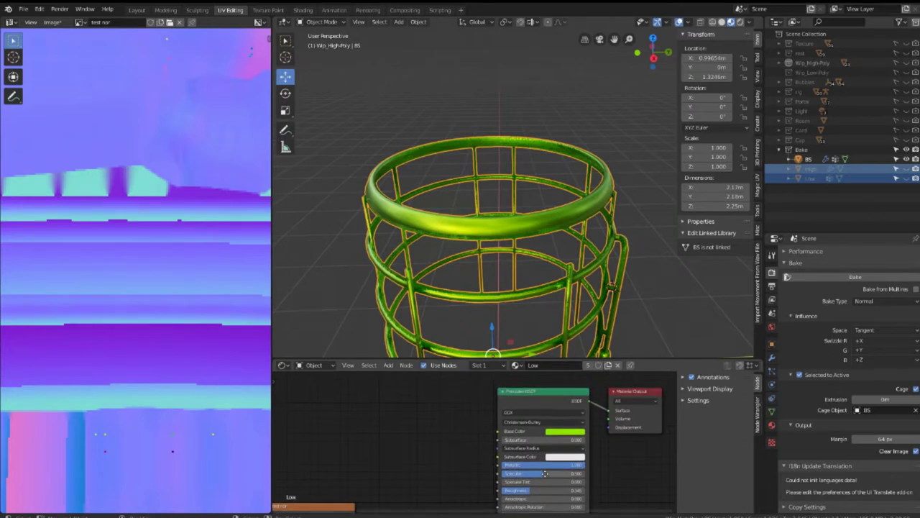
mouse_move(527, 450)
left_mouse_down()
mouse_move(550, 450)
mouse_move(521, 429)
left_mouse_up()
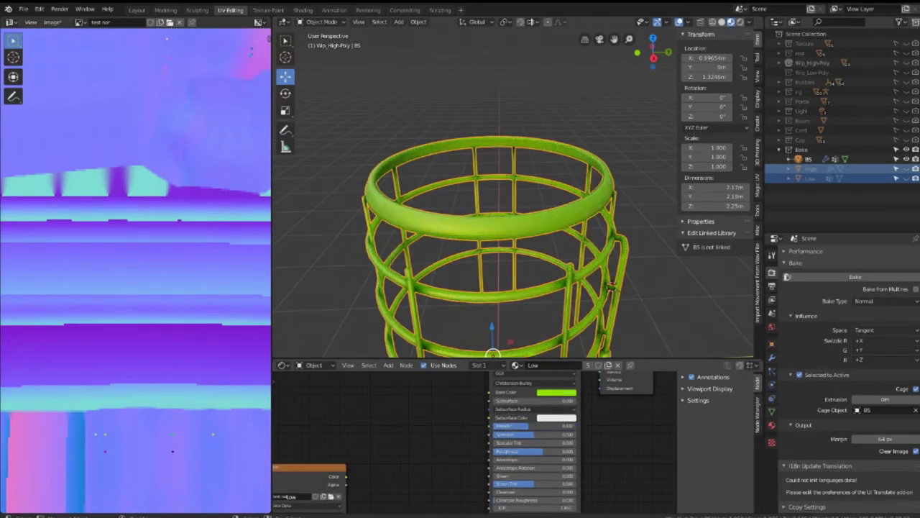
mouse_move(547, 215)
middle_mouse_down()
mouse_move(559, 195)
mouse_move(496, 168)
middle_mouse_up()
scroll(496, 168, "up", 2)
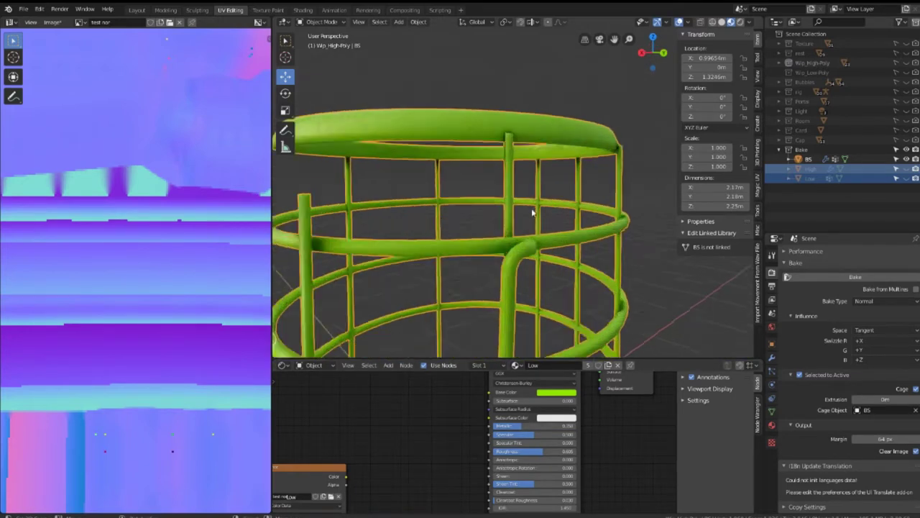
scroll(535, 211, "up", 2)
scroll(545, 195, "up", 2)
scroll(539, 199, "up", 2)
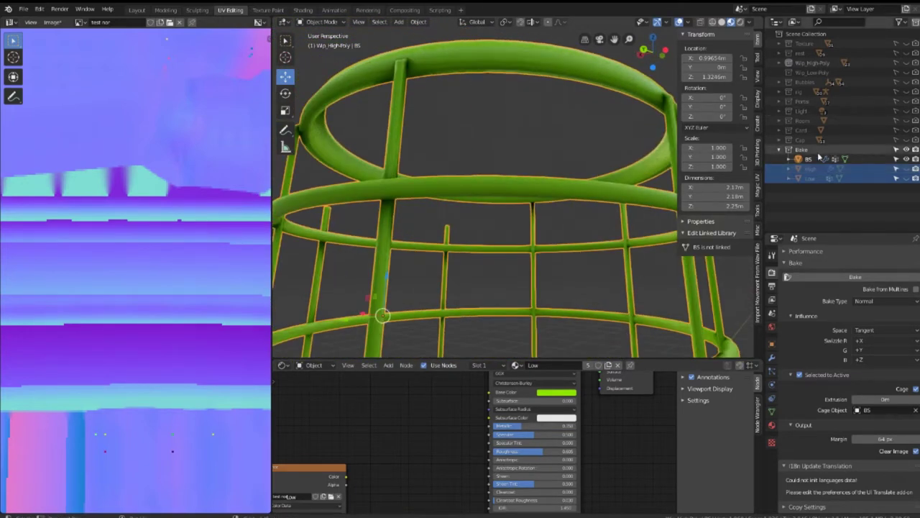
Unhide the High object to show the extinguisher and bracket again.
left_click(907, 168)
mouse_move(504, 215)
middle_mouse_down()
mouse_move(551, 209)
mouse_move(462, 141)
mouse_move(486, 92)
mouse_move(527, 92)
mouse_move(466, 104)
mouse_move(516, 115)
mouse_move(575, 110)
mouse_move(558, 90)
mouse_move(565, 110)
middle_mouse_up()
scroll(486, 90, "up", 4)
scroll(516, 115, "down", 2)
Select the linked bracket piece in the High mesh and duplicate it in place.
key("Tab")
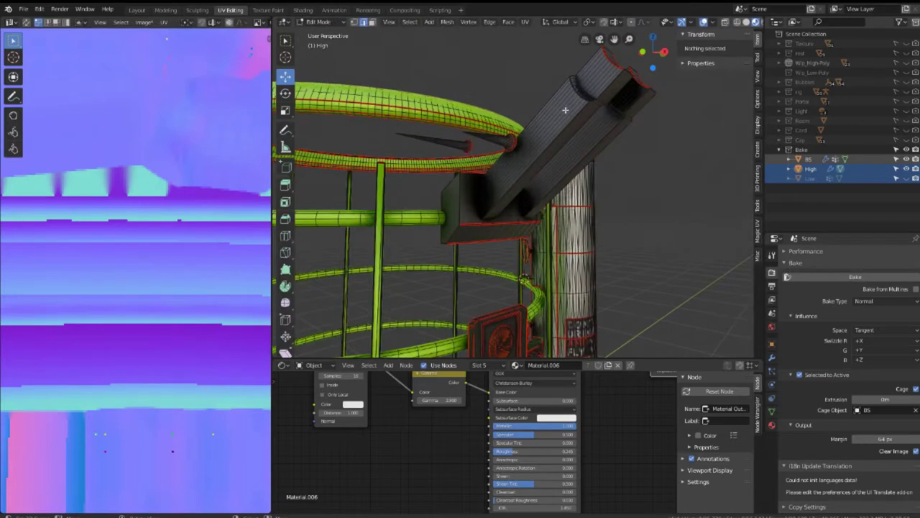
key("l")
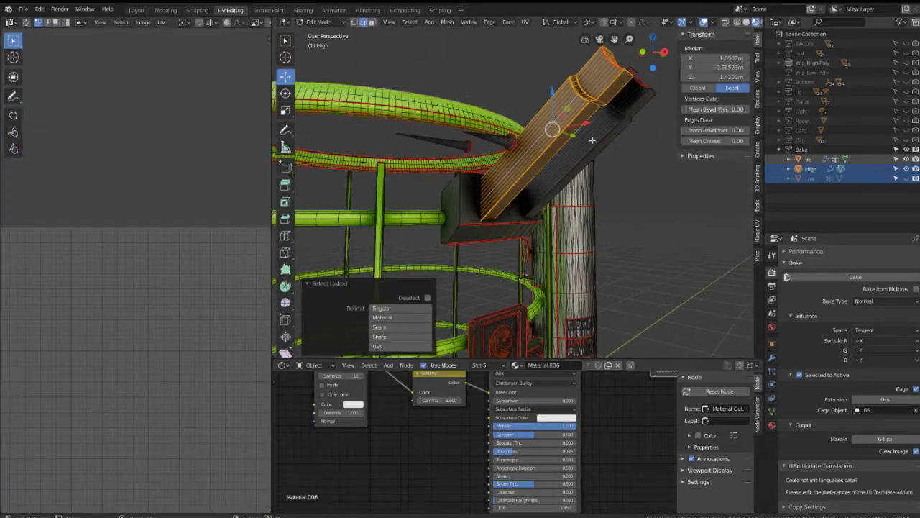
mouse_move(509, 211)
middle_mouse_down()
mouse_move(574, 202)
mouse_move(452, 196)
mouse_move(503, 190)
middle_mouse_up()
key("alt+Tab")
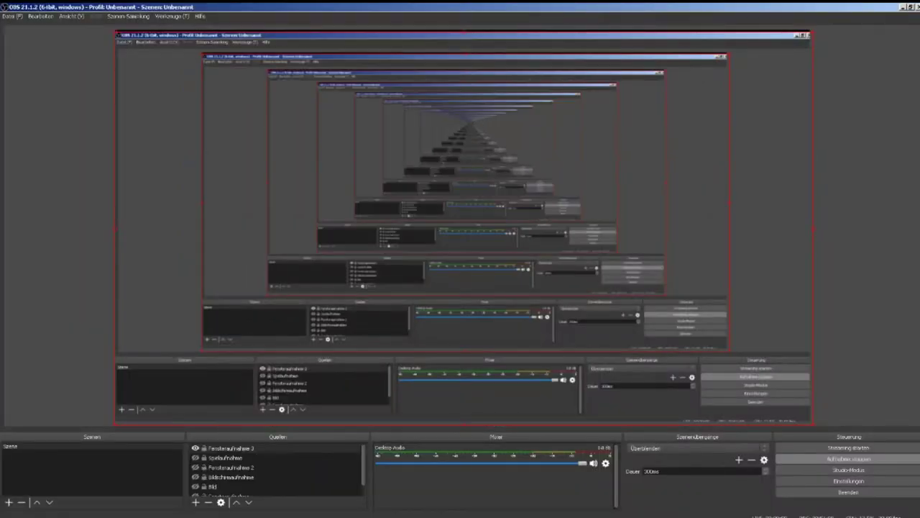
key("alt+Tab")
middle_click_drag(504, 215, 432, 317)
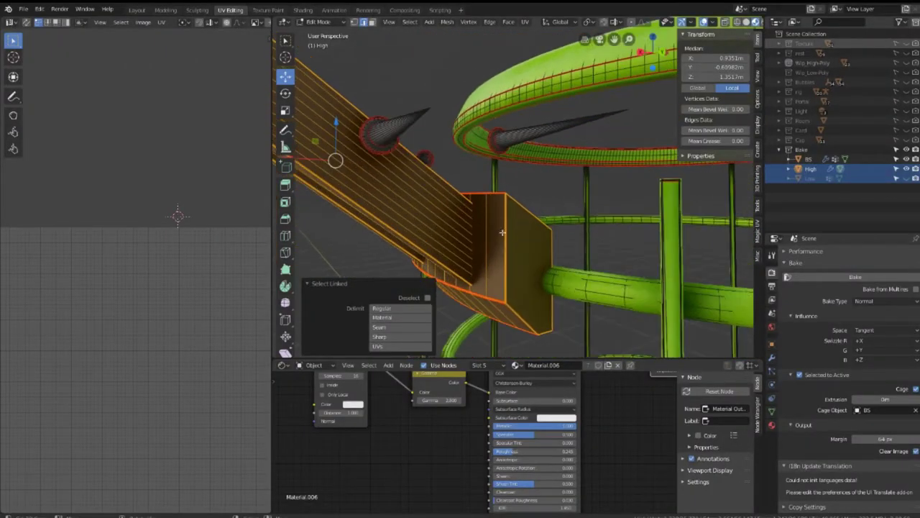
left_click(466, 253)
middle_click_drag(466, 253, 581, 257)
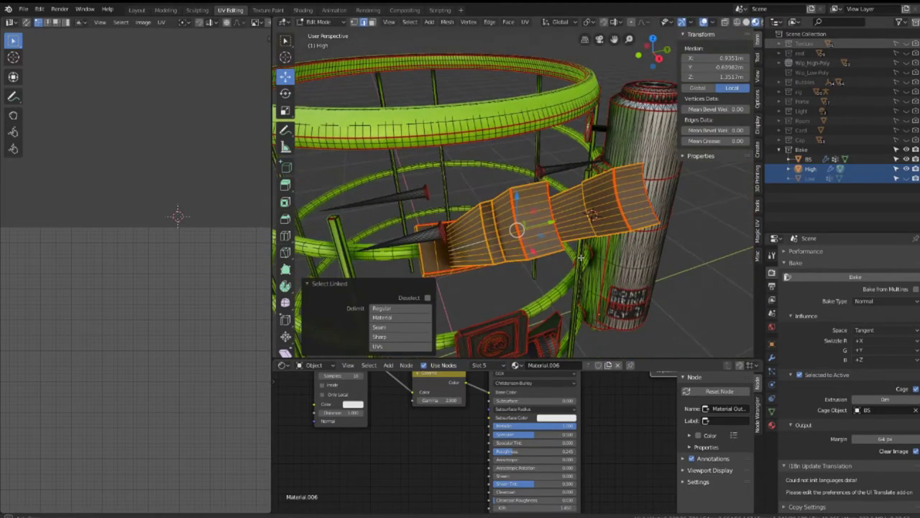
mouse_move(559, 290)
middle_mouse_down()
mouse_move(584, 231)
mouse_move(517, 187)
middle_mouse_up()
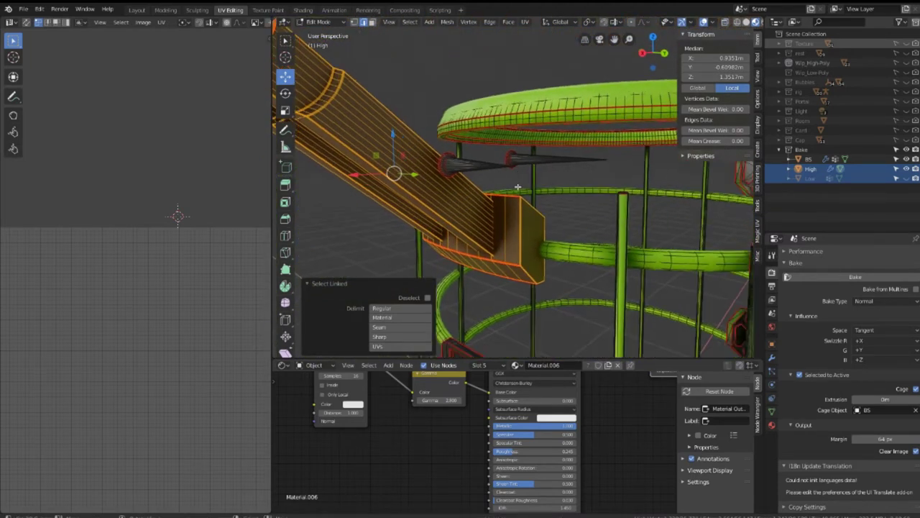
key("shift+d")
key("Escape")
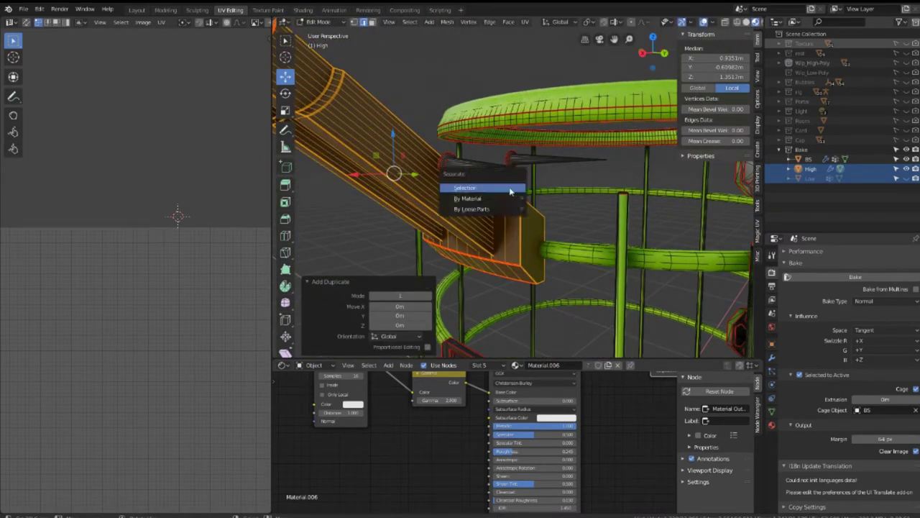
Separate the duplicate into its own object, High.001, and remove its Edge Split modifier.
left_click(509, 187)
key("Tab")
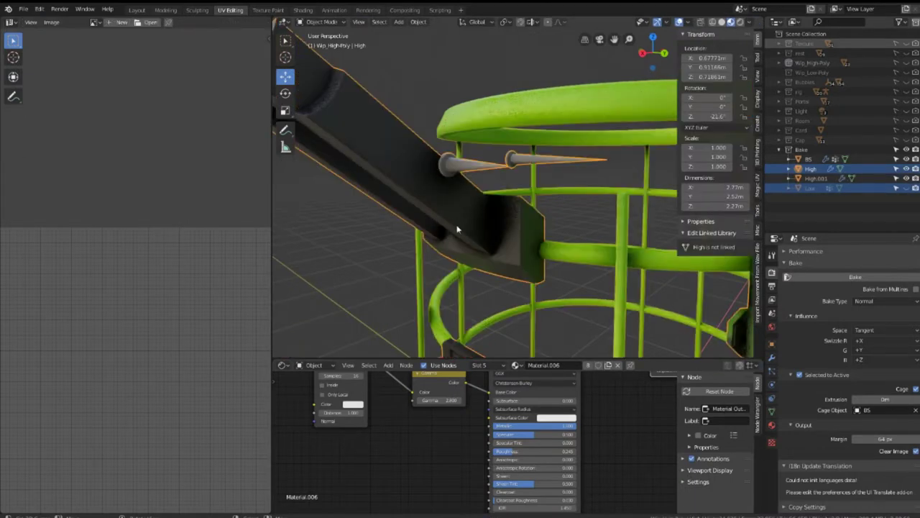
scroll(456, 229, "down", 2)
key("g")
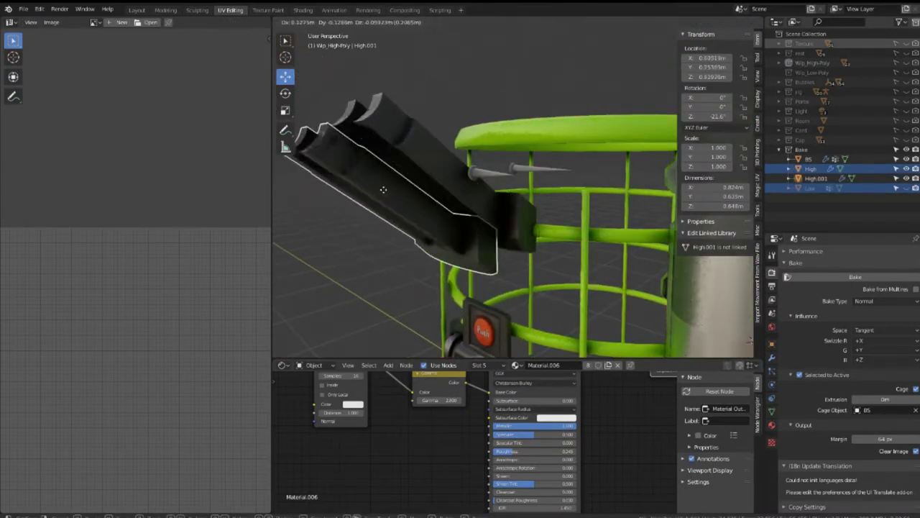
key("Escape")
left_click(771, 359)
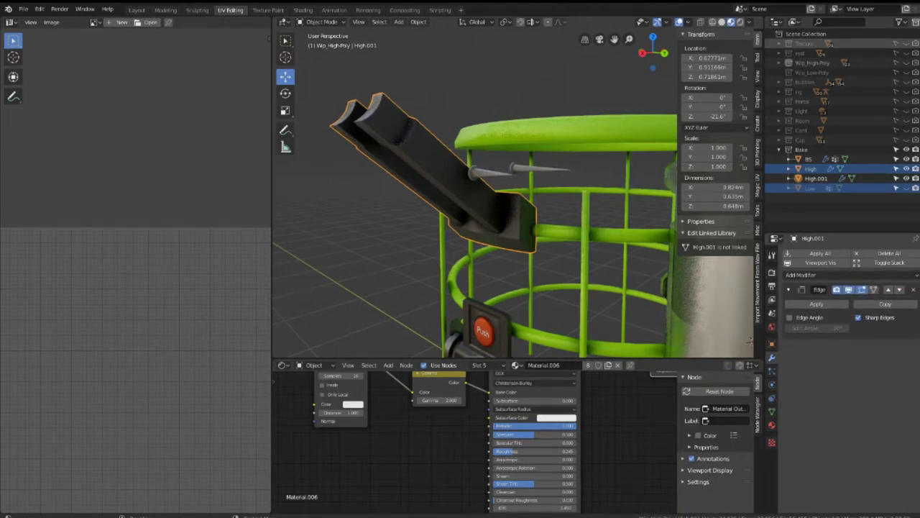
left_click(913, 289)
mouse_move(441, 206)
middle_mouse_down()
mouse_move(495, 241)
mouse_move(525, 236)
middle_mouse_up()
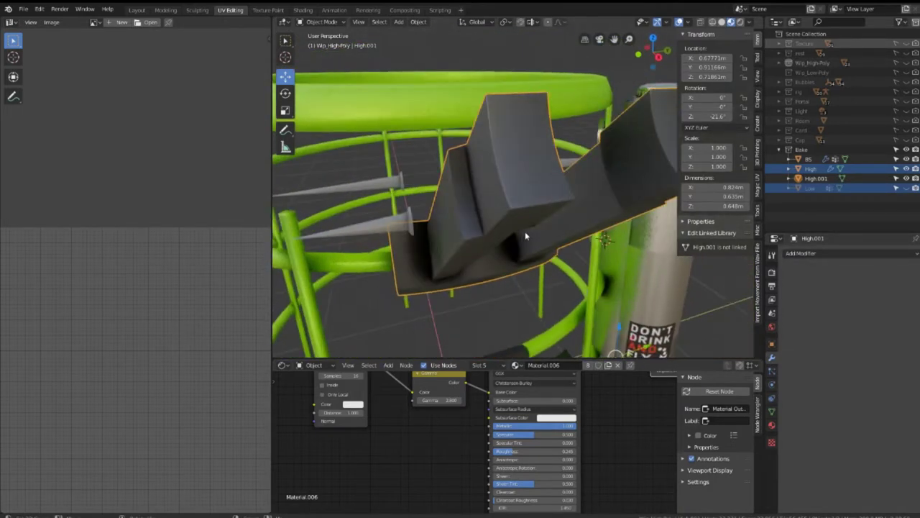
Select all of High.001's geometry and run Merge by Distance from Quick Favorites.
key("Tab")
key("a")
key("q")
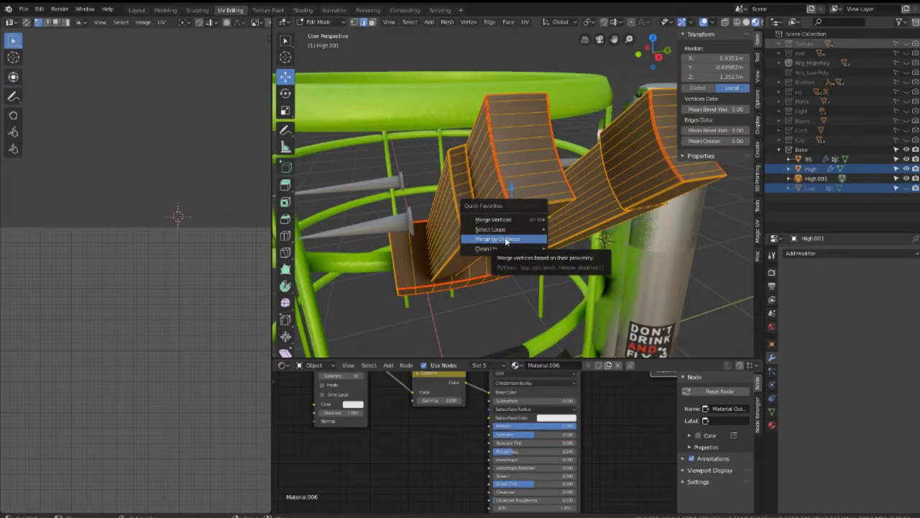
left_click(506, 240)
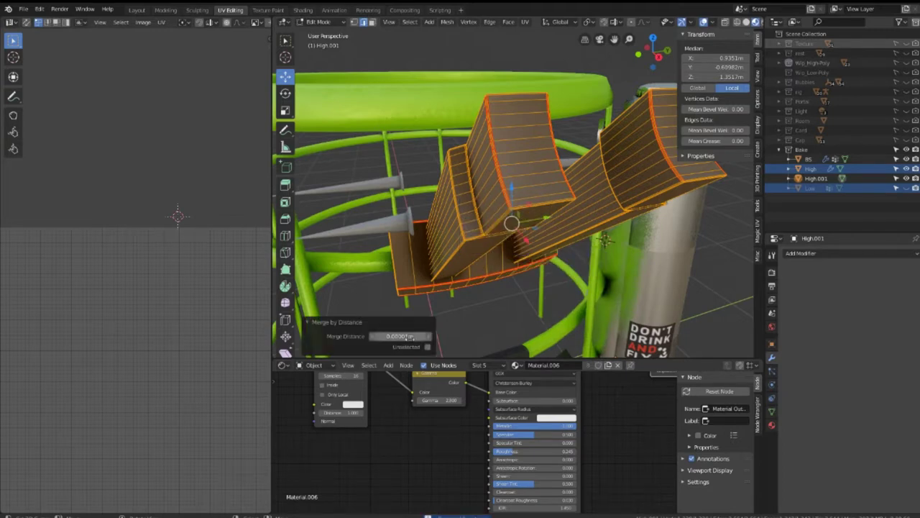
mouse_move(501, 217)
middle_mouse_down()
mouse_move(568, 237)
mouse_move(567, 210)
middle_mouse_up()
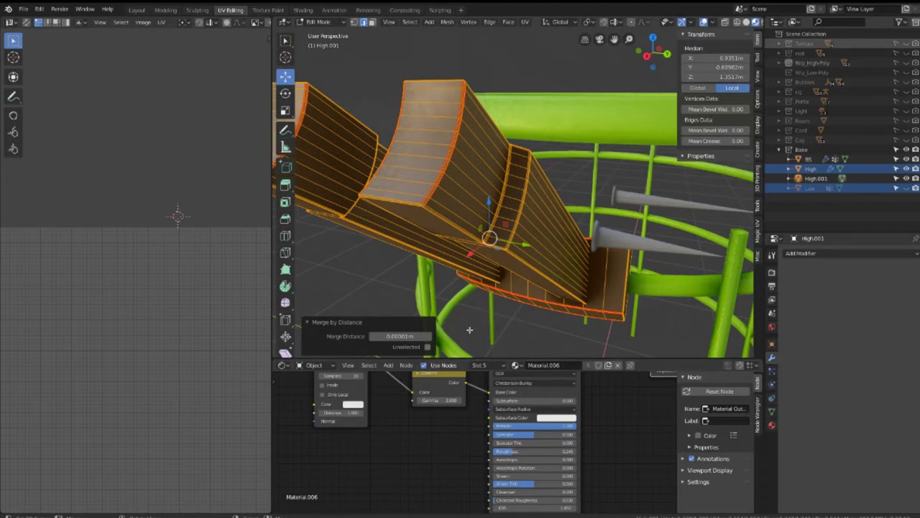
Test larger merge distances, settle on 0.00001 m, and return to Object Mode.
left_click(429, 336)
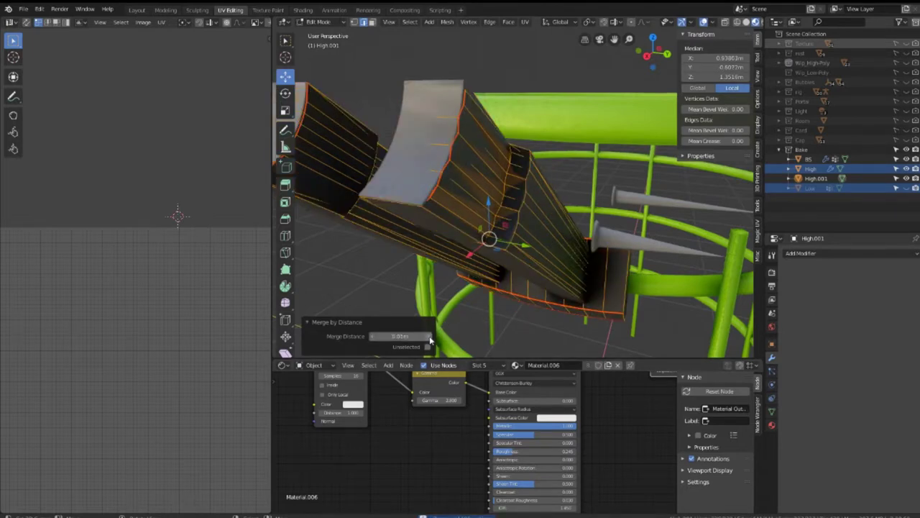
mouse_move(399, 336)
left_mouse_down()
mouse_move(414, 336)
mouse_move(370, 336)
left_mouse_up()
mouse_move(475, 216)
middle_mouse_down()
mouse_move(556, 213)
mouse_move(490, 221)
mouse_move(491, 203)
middle_mouse_up()
left_click(532, 208)
left_click(549, 226)
key("Tab")
scroll(534, 213, "down", 5)
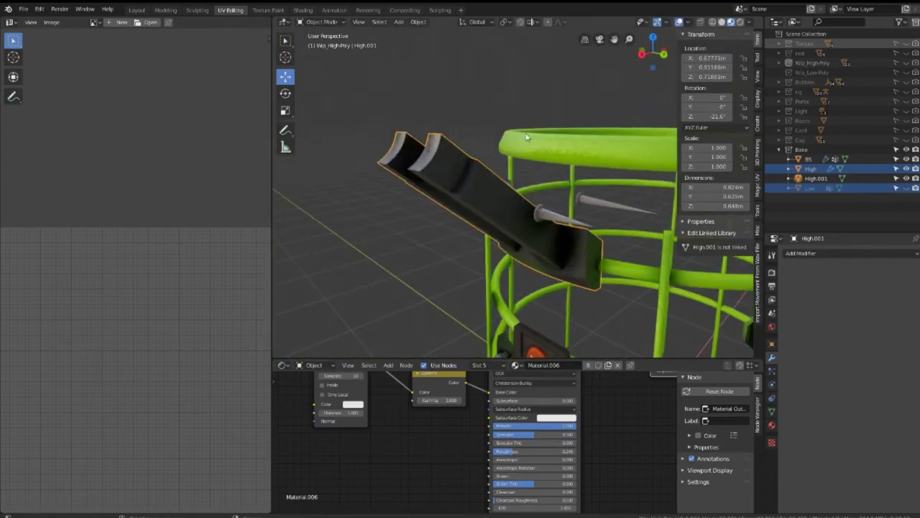
Select the green BS cage object, leaving its position unchanged.
left_click(527, 136, "shift")
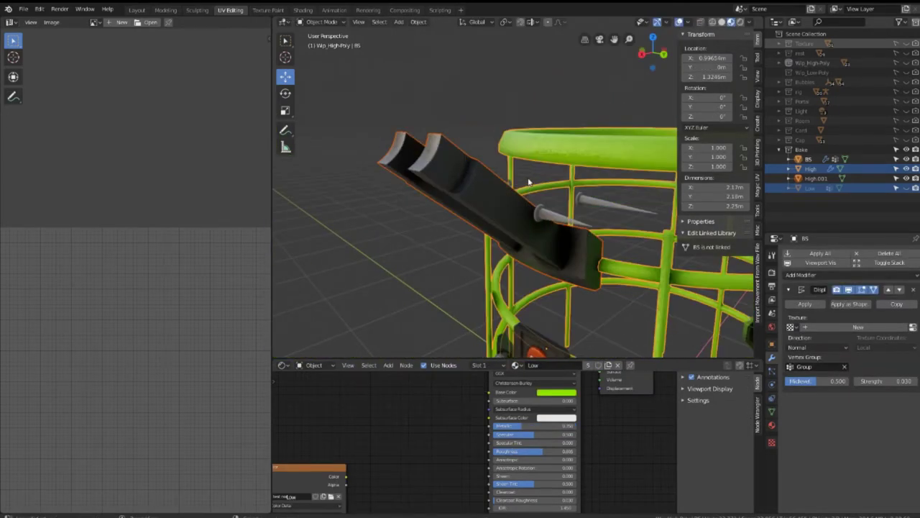
middle_click_drag(528, 182, 489, 176)
key("g")
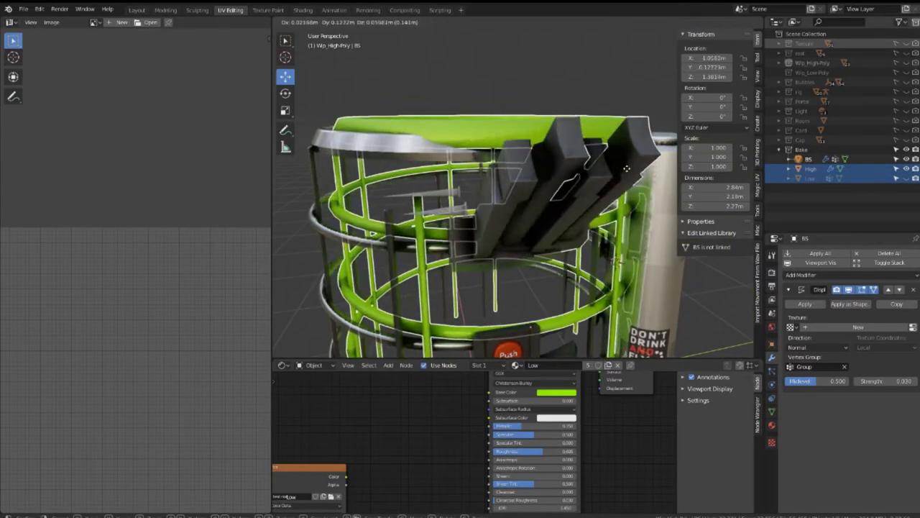
middle_click_drag(561, 134, 497, 101)
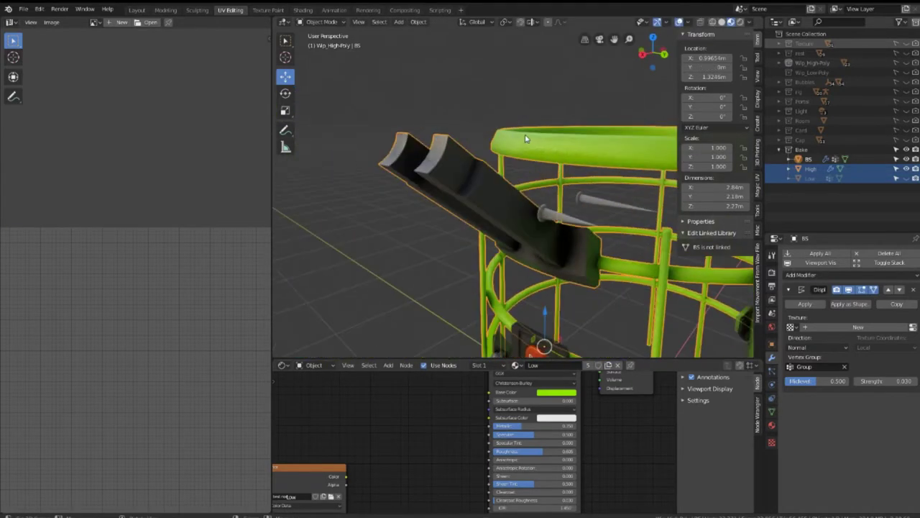
key("Escape")
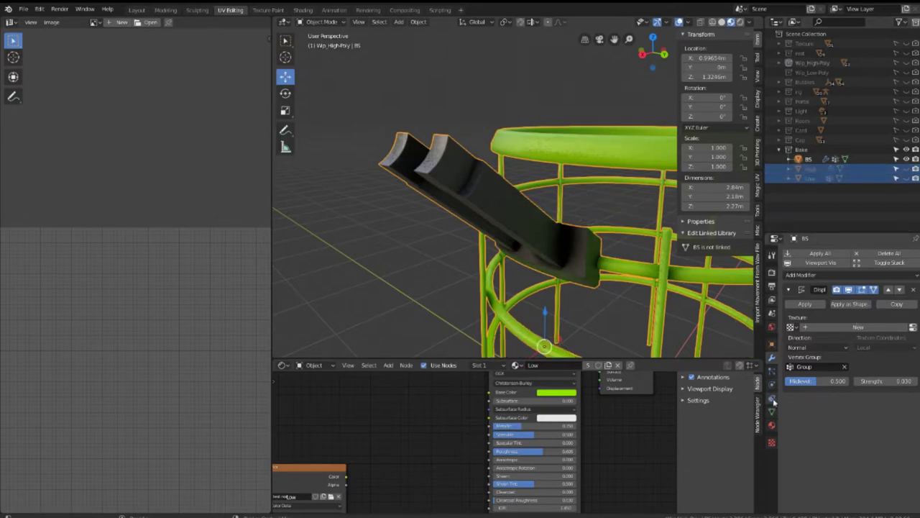
Remove every material slot on BS except Low, starting from TEXT.001.
left_click(771, 425)
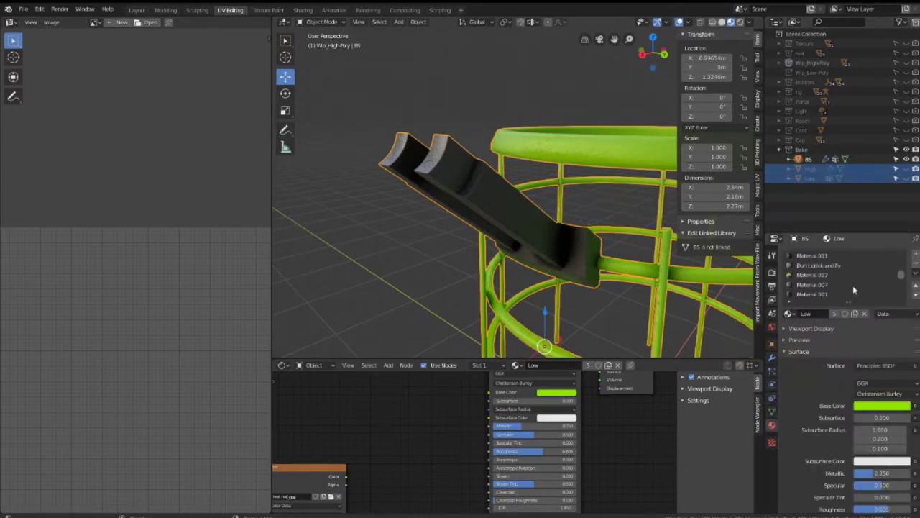
left_click(841, 295)
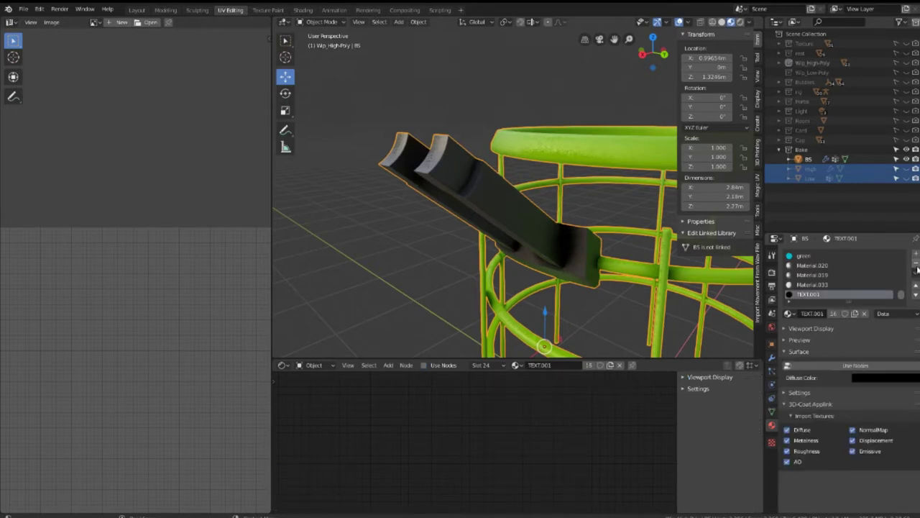
scroll(917, 268, "up", 3, "ctrl")
scroll(917, 268, "up", 3, "ctrl")
scroll(917, 268, "up", 3, "ctrl")
scroll(916, 268, "up", 2, "ctrl")
left_click(915, 263)
left_click(916, 263)
left_click(916, 263)
left_click(916, 263)
Enter Edit Mode on the cage and select all its geometry.
mouse_move(503, 237)
middle_mouse_down()
mouse_move(453, 206)
mouse_move(453, 139)
mouse_move(527, 195)
mouse_move(512, 216)
mouse_move(593, 157)
mouse_move(574, 233)
mouse_move(621, 218)
mouse_move(573, 207)
mouse_move(527, 213)
mouse_move(535, 185)
middle_mouse_up()
key("Tab")
key("a")
scroll(512, 216, "up", 5)
Clear the selection, show the Texture collection, and inspect the cage against the textured barrel.
key("alt+a")
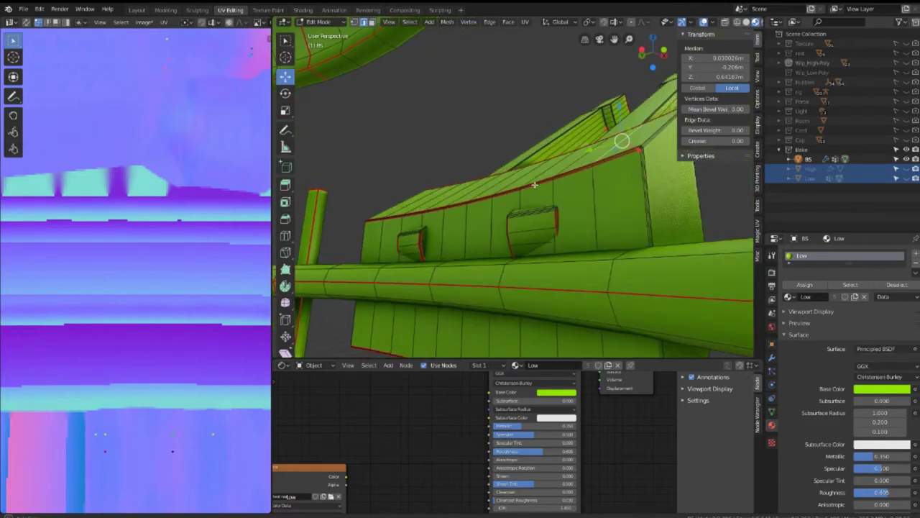
left_click(906, 44)
middle_click_drag(568, 165, 554, 157)
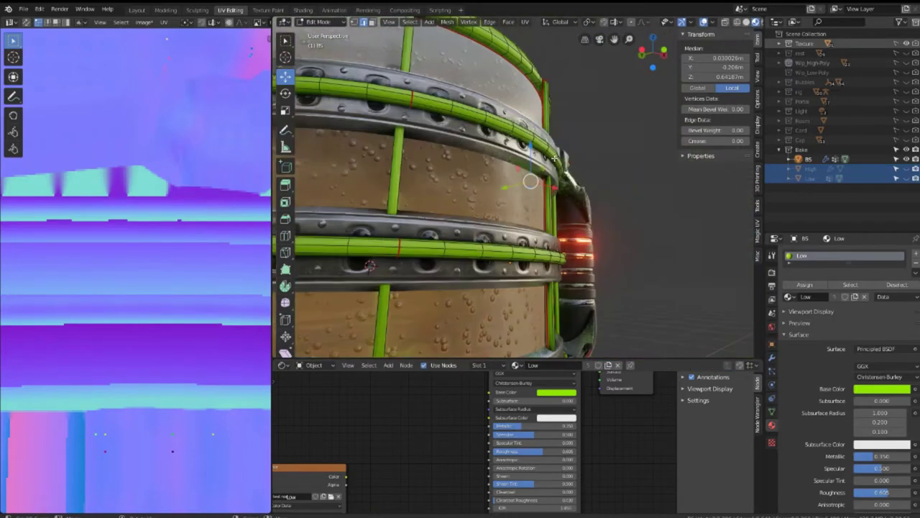
scroll(506, 200, "up", 3)
scroll(497, 172, "up", 3)
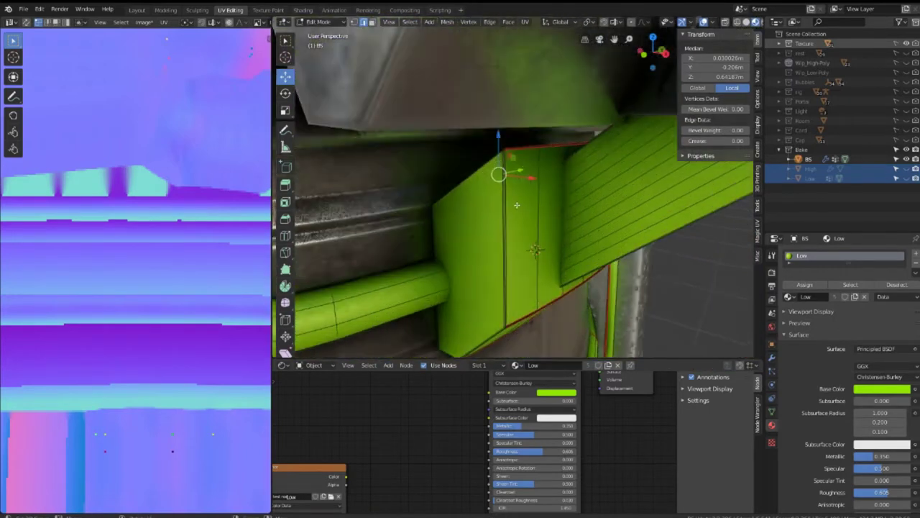
scroll(574, 173, "up", 2)
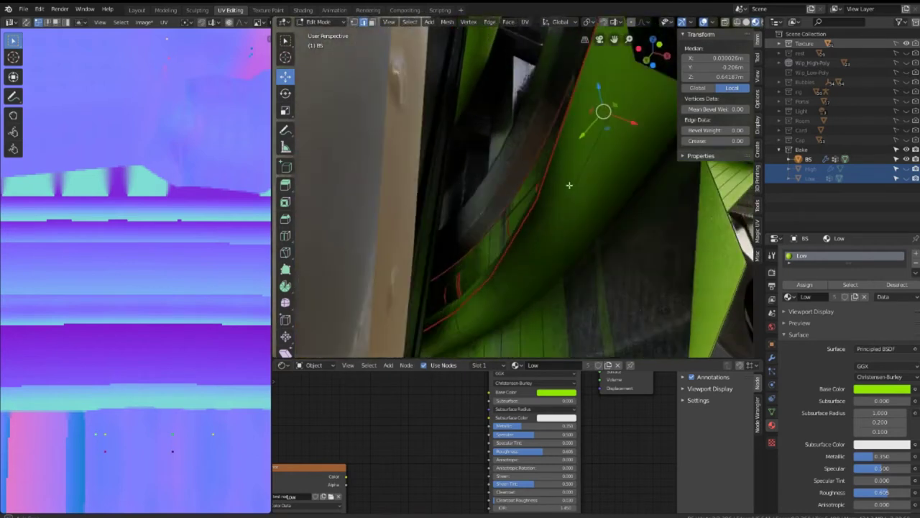
middle_click_drag(537, 235, 534, 232)
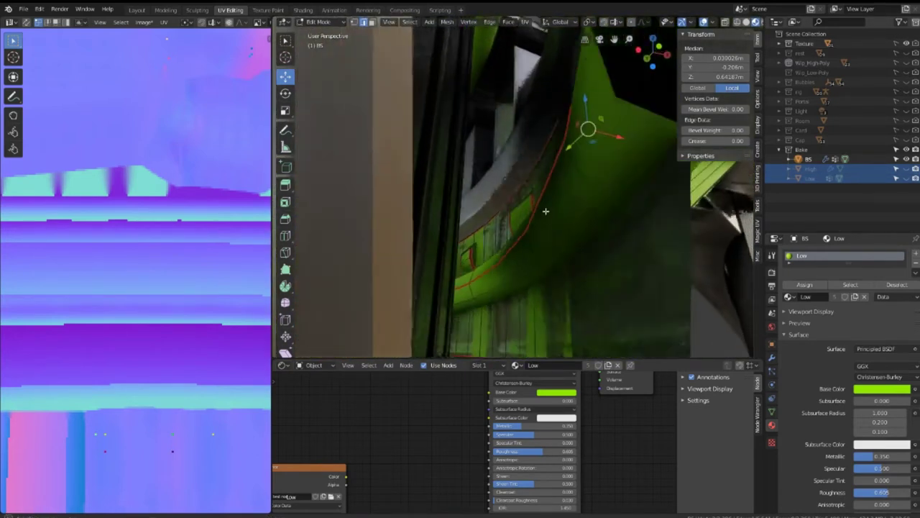
middle_click_drag(547, 199, 542, 239)
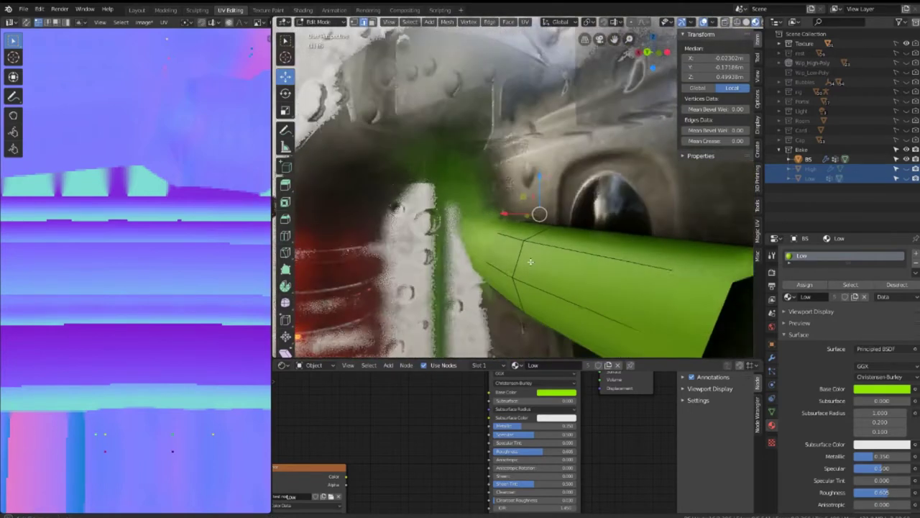
mouse_move(502, 287)
middle_mouse_down()
mouse_move(623, 212)
mouse_move(563, 240)
mouse_move(471, 244)
mouse_move(546, 194)
mouse_move(532, 185)
mouse_move(478, 211)
mouse_move(595, 261)
middle_mouse_up()
left_click(555, 251)
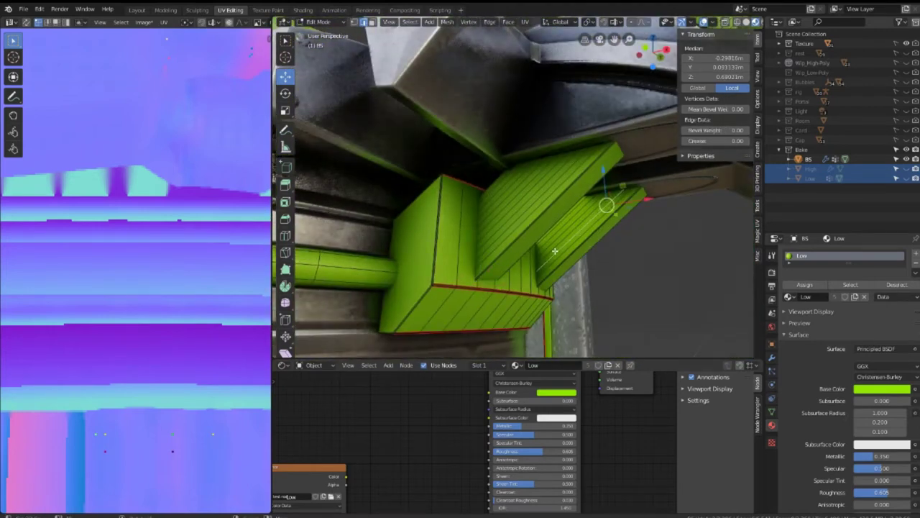
Isolate the connected beam with L and Shift+H, keeping the Texture collection visible.
key("KP_Divide")
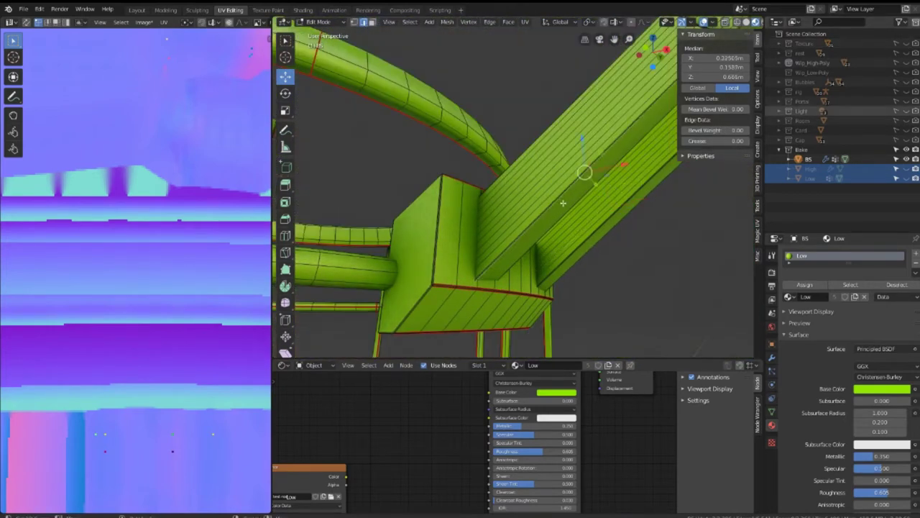
key("l")
mouse_move(507, 220)
middle_mouse_down()
mouse_move(487, 191)
mouse_move(471, 232)
mouse_move(468, 173)
middle_mouse_up()
key("shift+h")
scroll(468, 173, "up", 4)
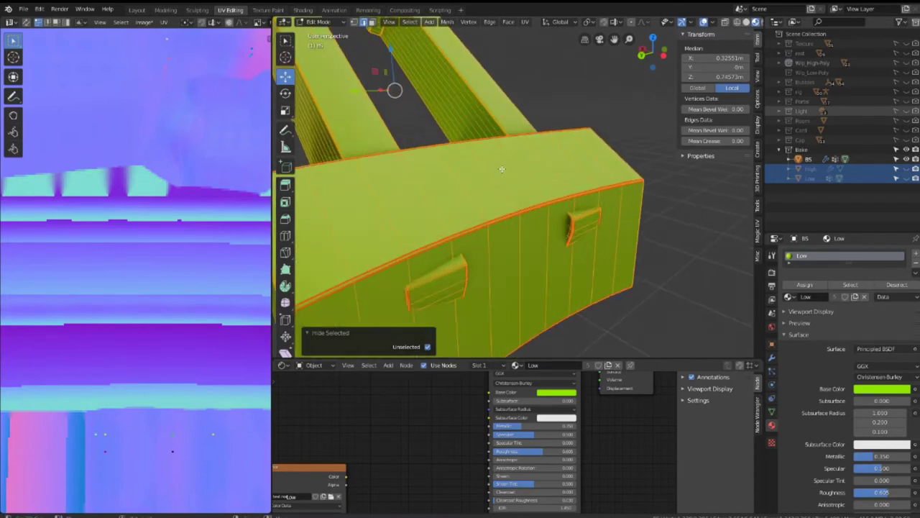
left_click(906, 44)
mouse_move(548, 220)
middle_mouse_down()
mouse_move(586, 187)
mouse_move(568, 189)
mouse_move(574, 177)
mouse_move(592, 172)
mouse_move(572, 193)
middle_mouse_up()
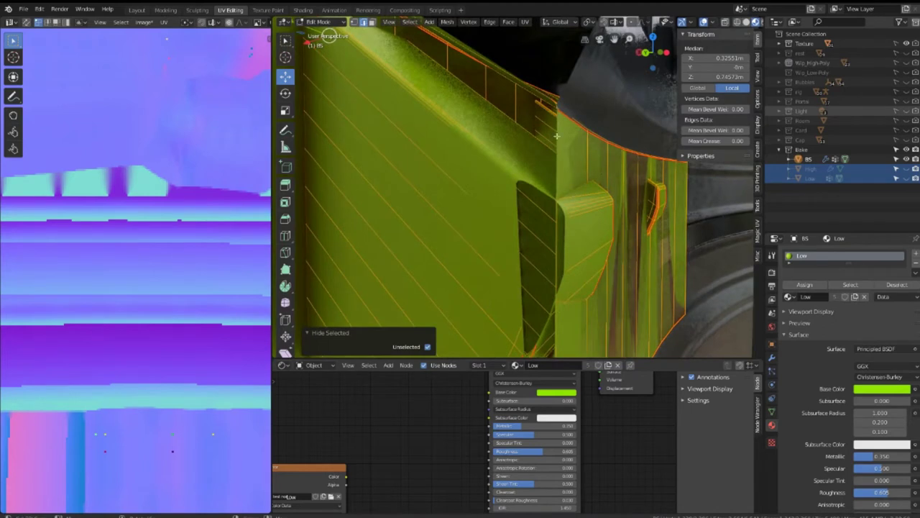
Delete the connected curved strip's faces, then reveal all hidden cage geometry.
left_click(372, 26)
mouse_move(414, 102)
middle_mouse_down()
mouse_move(638, 161)
mouse_move(618, 160)
mouse_move(596, 187)
middle_mouse_up()
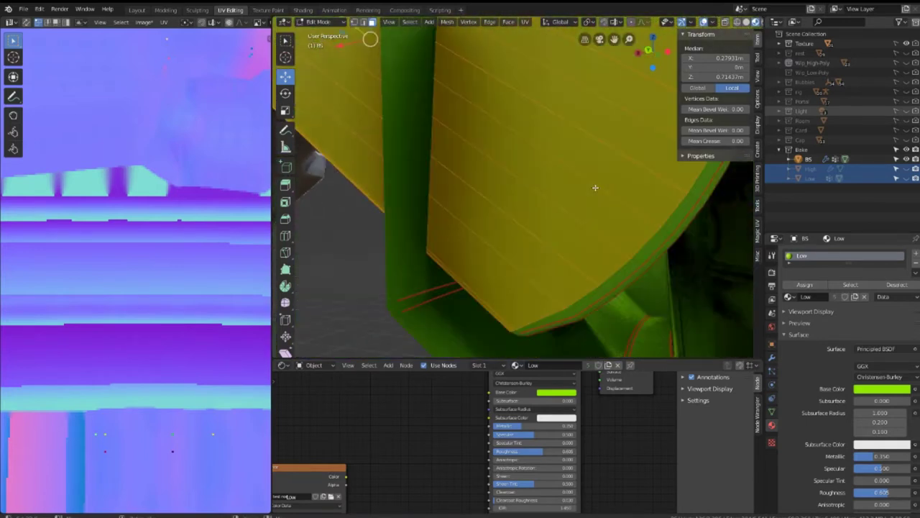
key("alt+a")
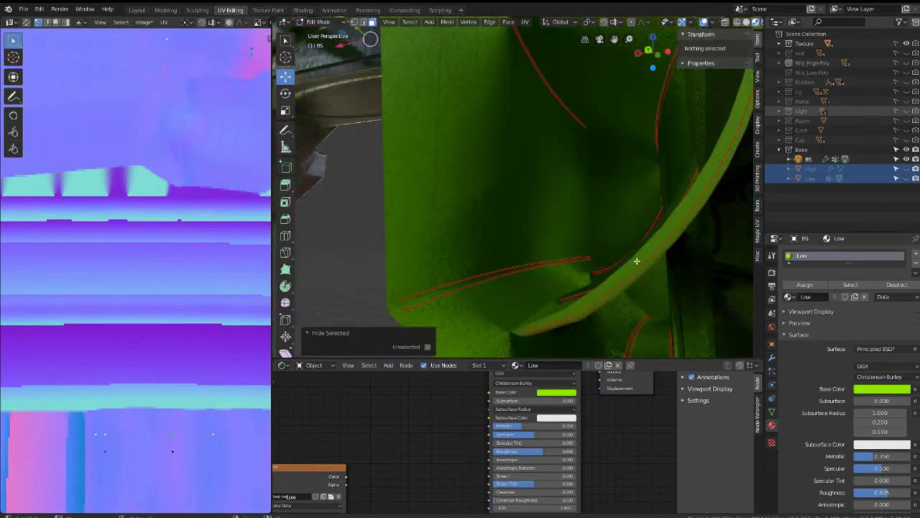
key("l")
key("KP_Decimal")
left_click(635, 259, "shift")
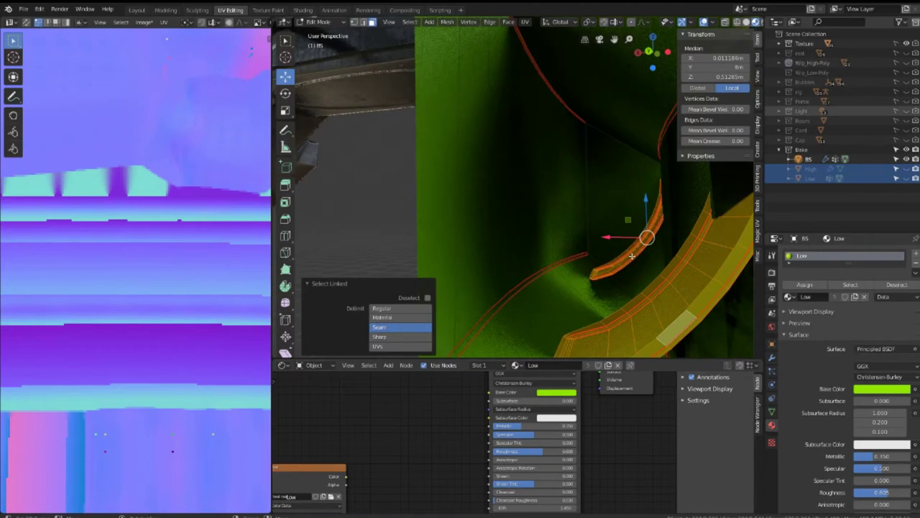
key("x")
left_click(633, 257)
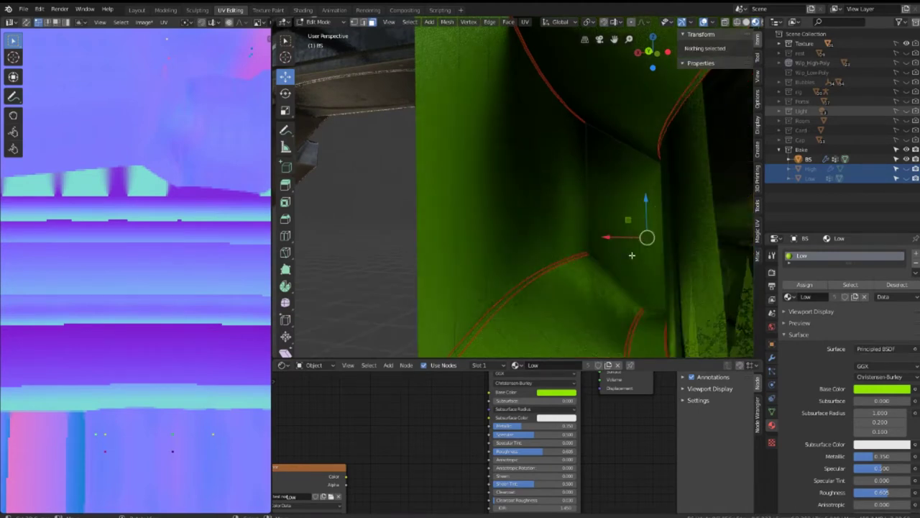
key("alt+h")
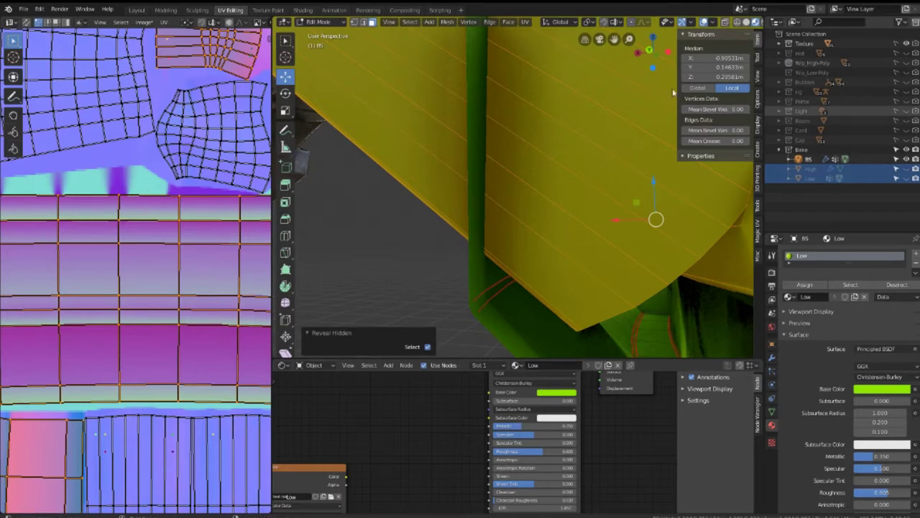
Select an edge loop near the box end of the BS cage.
left_click(371, 22)
left_click(677, 265)
middle_click_drag(667, 261, 673, 259)
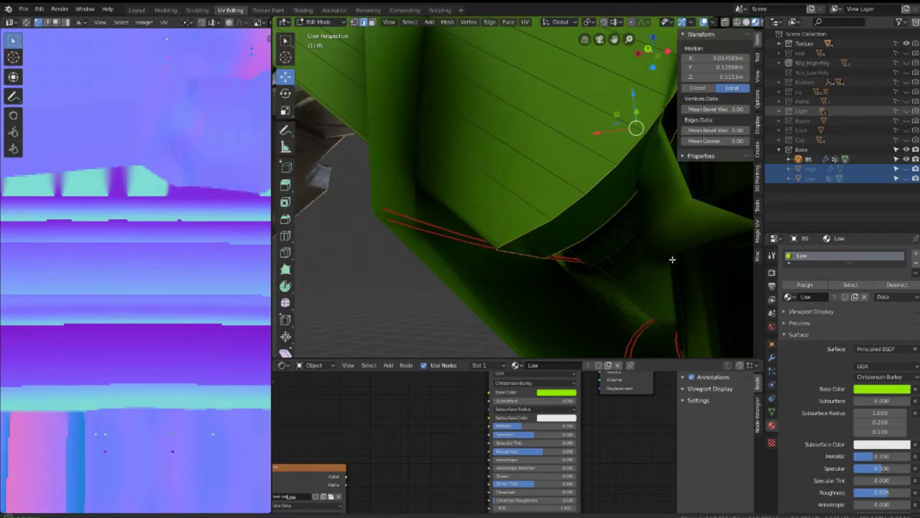
left_click(615, 251)
Edge-slide the selected loop with G G and confirm its new position.
key("g")
key("g")
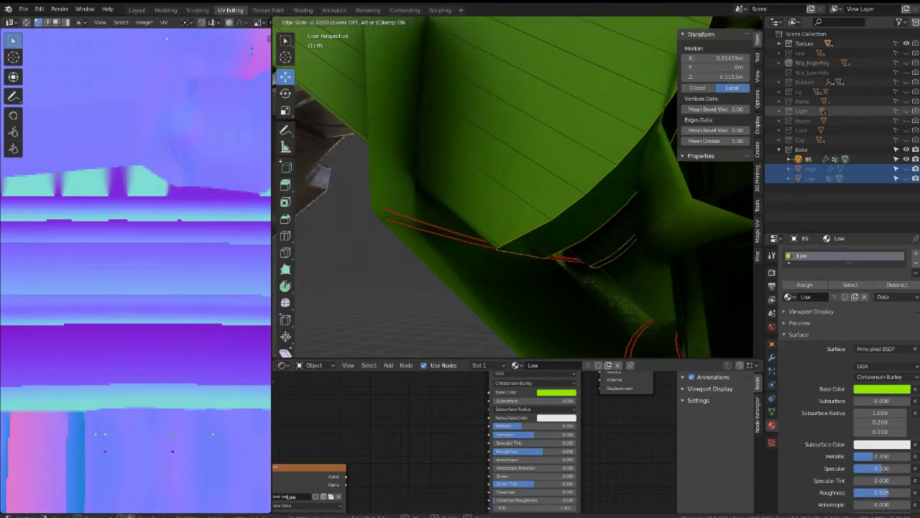
left_click(641, 257)
key("g")
key("g")
right_click(641, 256)
middle_click_drag(640, 257, 611, 234)
key("g")
key("g")
right_click(559, 124)
mouse_move(559, 123)
middle_mouse_down()
mouse_move(605, 250)
mouse_move(575, 219)
middle_mouse_up()
key("g")
key("g")
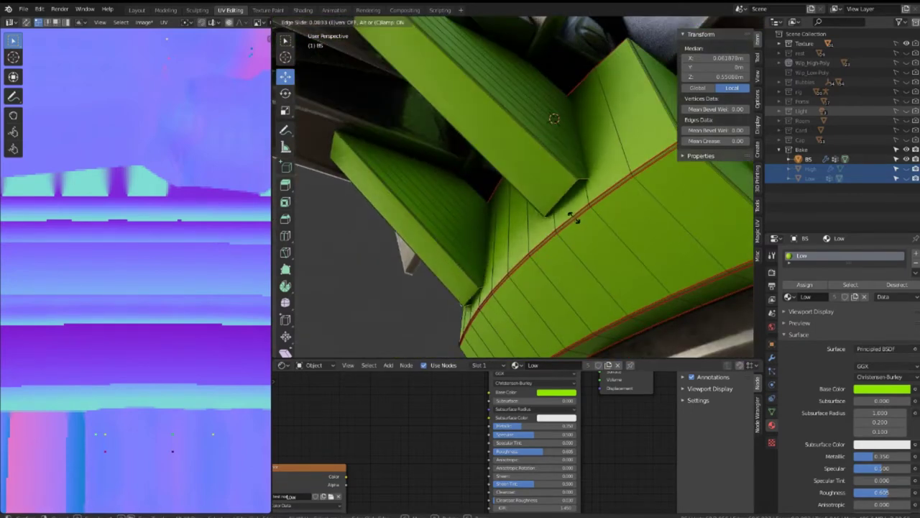
left_click(605, 246)
mouse_move(605, 247)
middle_mouse_down()
mouse_move(507, 216)
mouse_move(525, 212)
middle_mouse_up()
Hide the textured housing and isolate the two angled pillars with Ctrl+L and Shift+H.
left_click(906, 72)
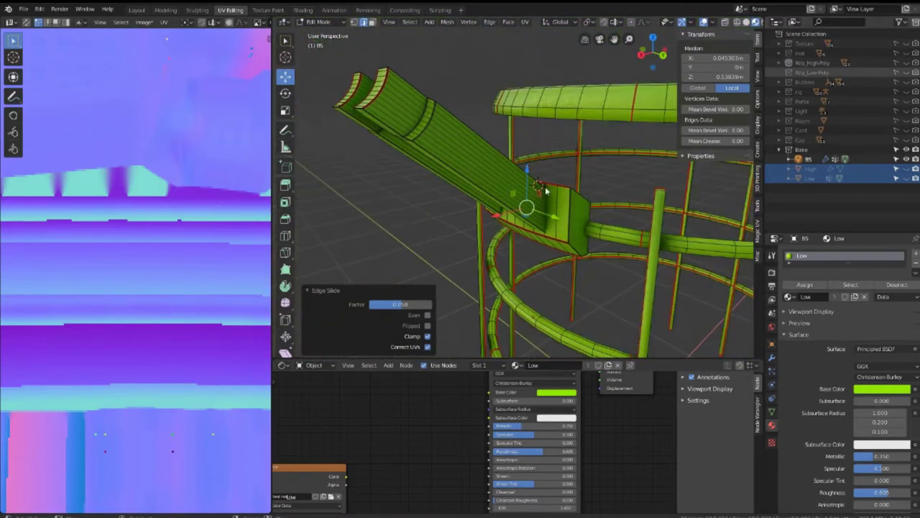
middle_click_drag(497, 179, 527, 146)
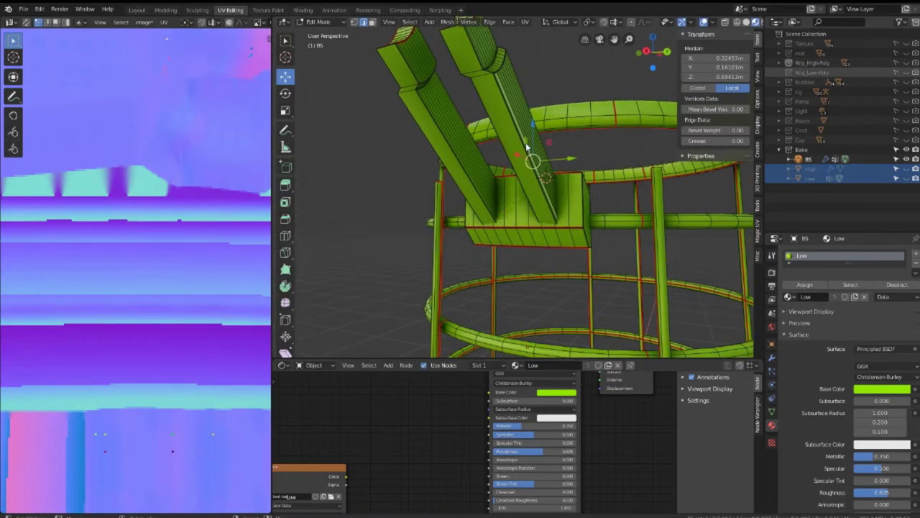
key("ctrl+l")
key("shift+h")
mouse_move(440, 133)
middle_mouse_down()
mouse_move(524, 158)
mouse_move(524, 170)
mouse_move(553, 191)
mouse_move(551, 203)
mouse_move(621, 231)
middle_mouse_up()
Apply Limited Dissolve to the two pillars from Quick Favorites.
scroll(619, 208, "up", 3)
key("q")
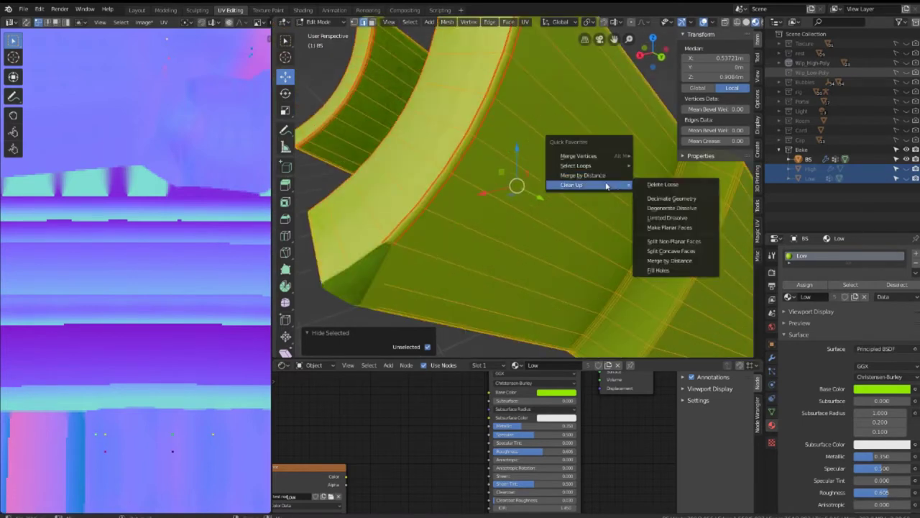
left_click(672, 214)
mouse_move(447, 192)
middle_mouse_down()
mouse_move(503, 158)
mouse_move(503, 103)
mouse_move(423, 147)
mouse_move(459, 187)
middle_mouse_up()
scroll(503, 159, "up", 3)
scroll(423, 146, "down", 3)
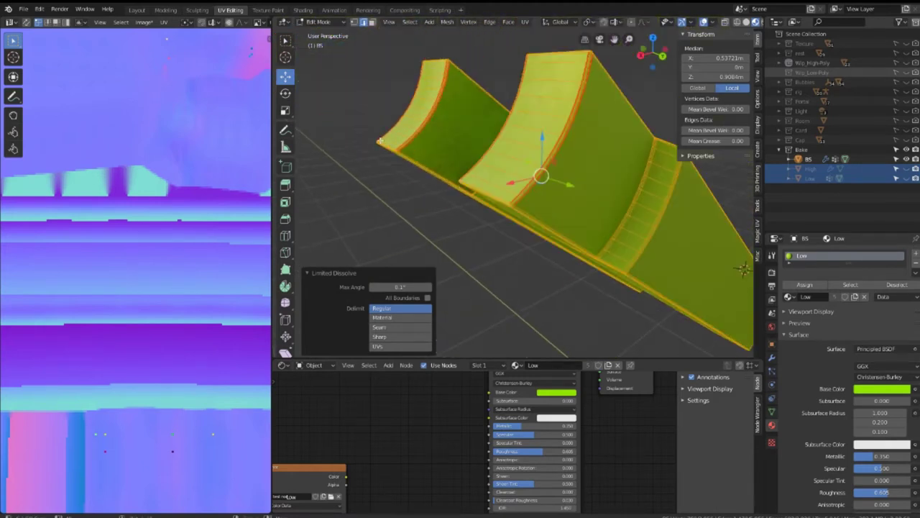
Test the dissolve Max Angle by stepping it up to about 6°, then down to 0.5°.
left_click(428, 287)
left_click(429, 287)
left_click(428, 287)
left_click(428, 286)
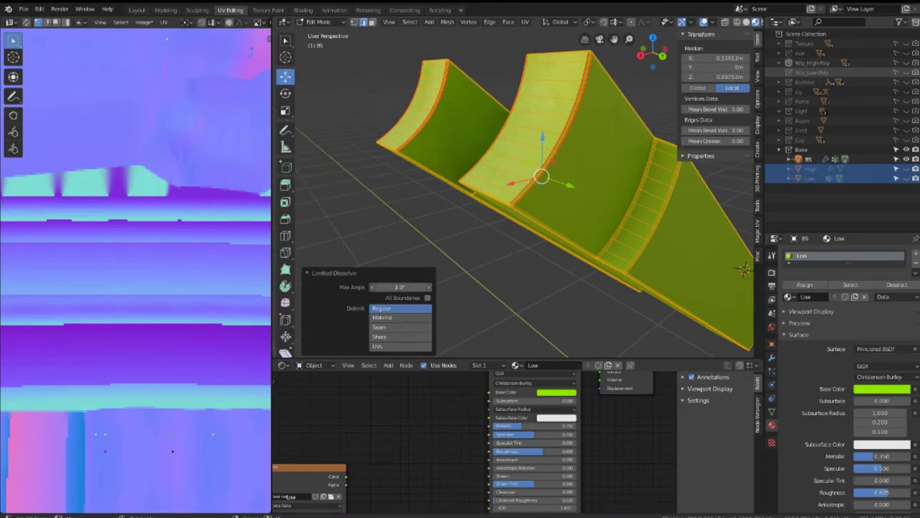
mouse_move(429, 287)
left_mouse_down()
mouse_move(469, 287)
mouse_move(439, 287)
left_mouse_up()
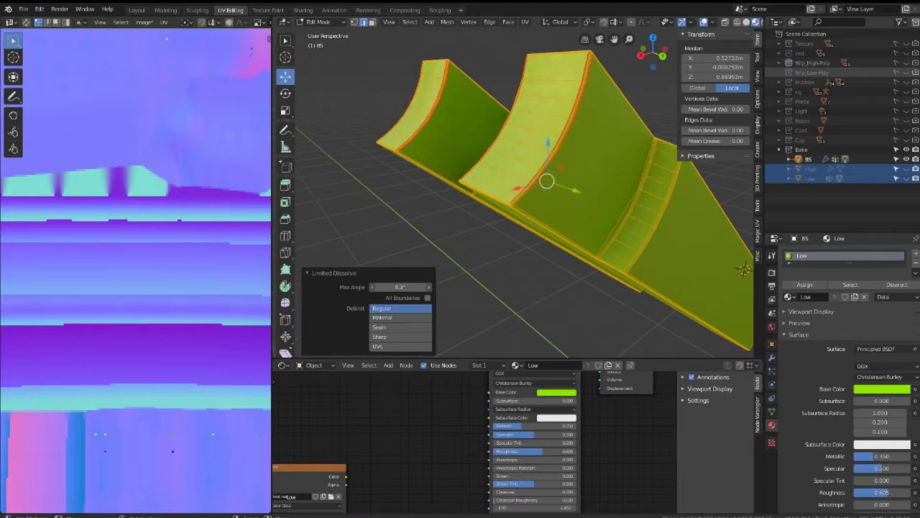
left_click_drag(400, 287, 388, 287)
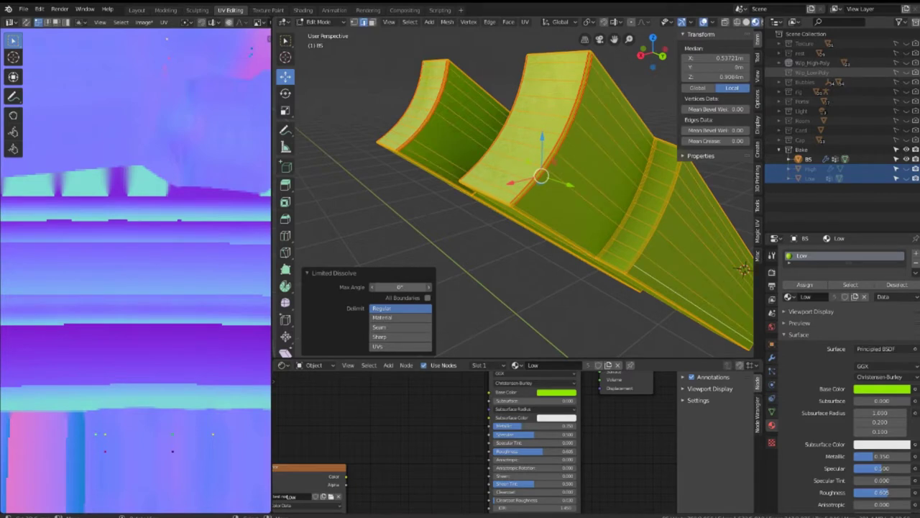
scroll(461, 257, "up", 3)
scroll(461, 257, "down", 3)
Raise the Limited Dissolve Max Angle from 0° to 5° and inspect the dissolved pillars.
mouse_move(462, 257)
middle_mouse_down()
mouse_move(639, 173)
mouse_move(550, 181)
mouse_move(519, 248)
mouse_move(496, 229)
middle_mouse_up()
scroll(551, 181, "up", 3)
scroll(503, 238, "up", 3)
scroll(503, 237, "down", 4)
scroll(496, 229, "up", 2)
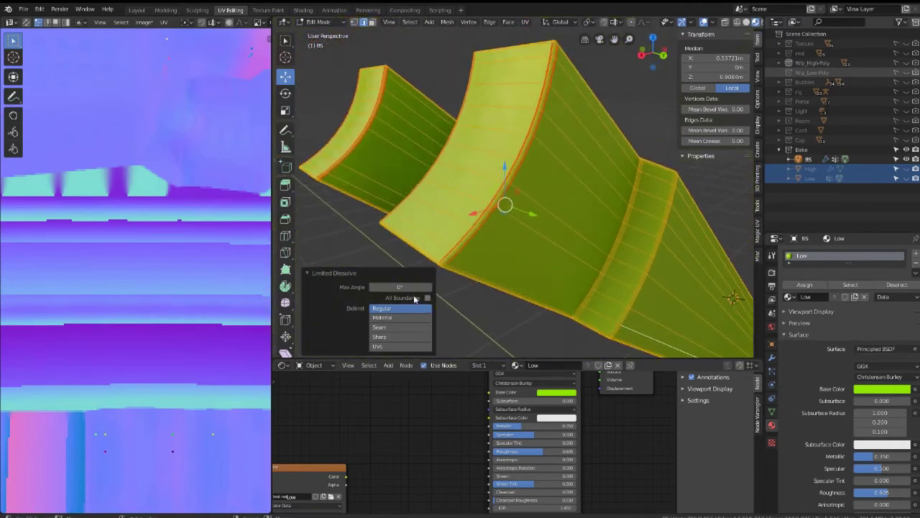
mouse_move(400, 287)
left_mouse_down()
mouse_move(446, 287)
mouse_move(420, 287)
left_mouse_up()
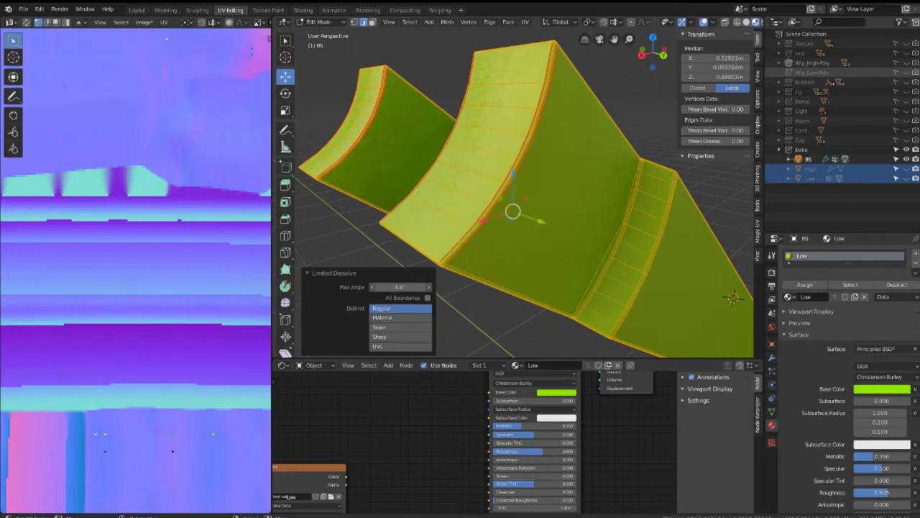
scroll(551, 269, "down", 2)
middle_click_drag(551, 269, 647, 215)
scroll(598, 243, "up", 5)
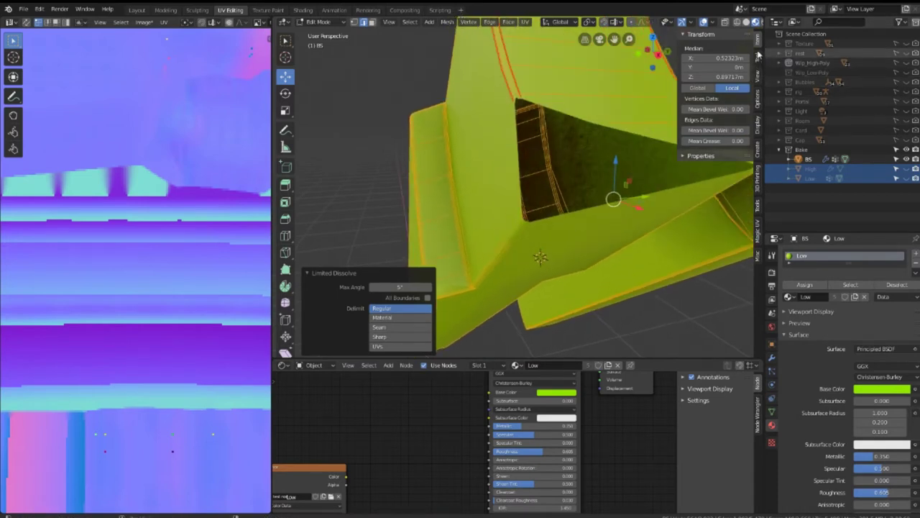
left_click(758, 76)
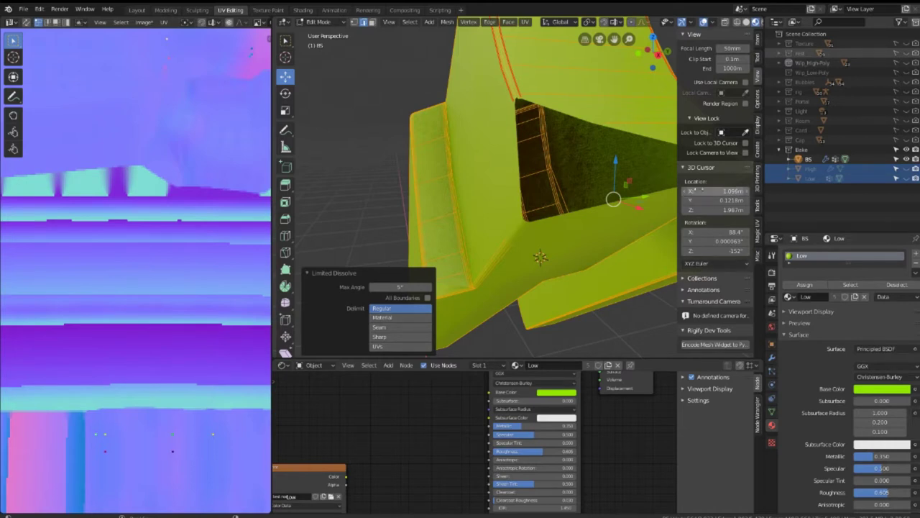
Lower the viewport Clip Start so nearby mesh geometry shows.
left_click_drag(732, 58, 725, 59)
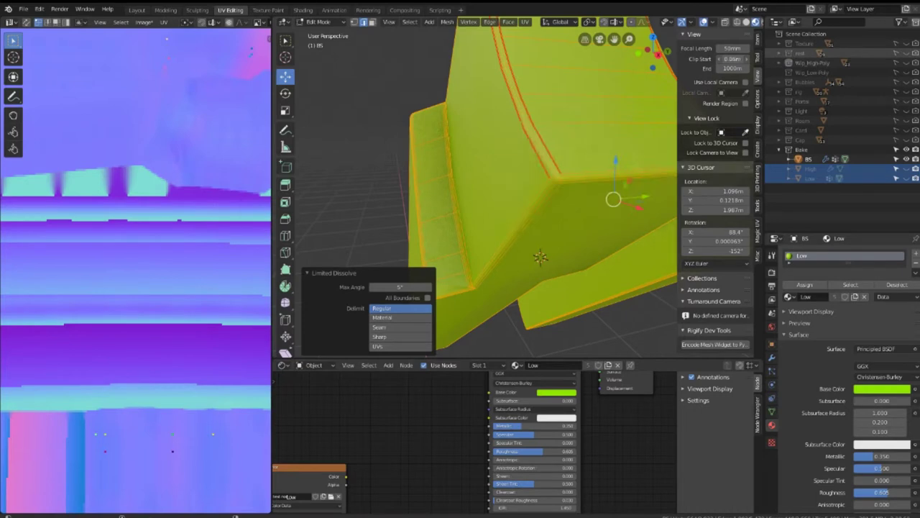
left_click(553, 176)
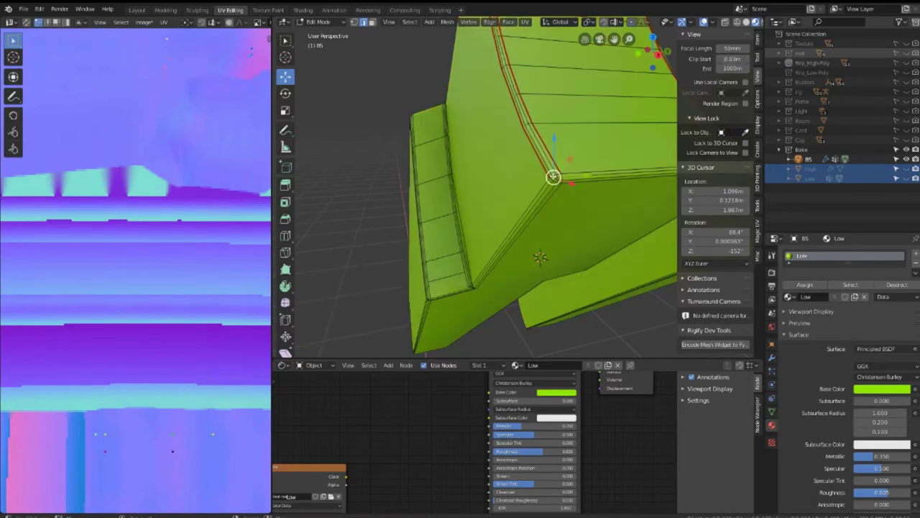
middle_click_drag(553, 176, 523, 179)
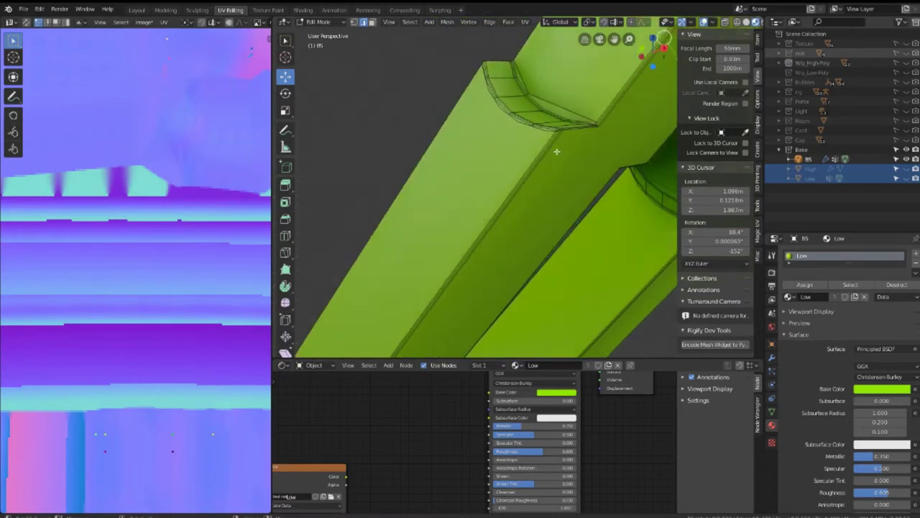
Triangulate all cage faces with Ctrl+T, then rejoin them with Tris to Quads.
key("a")
key("ctrl+t")
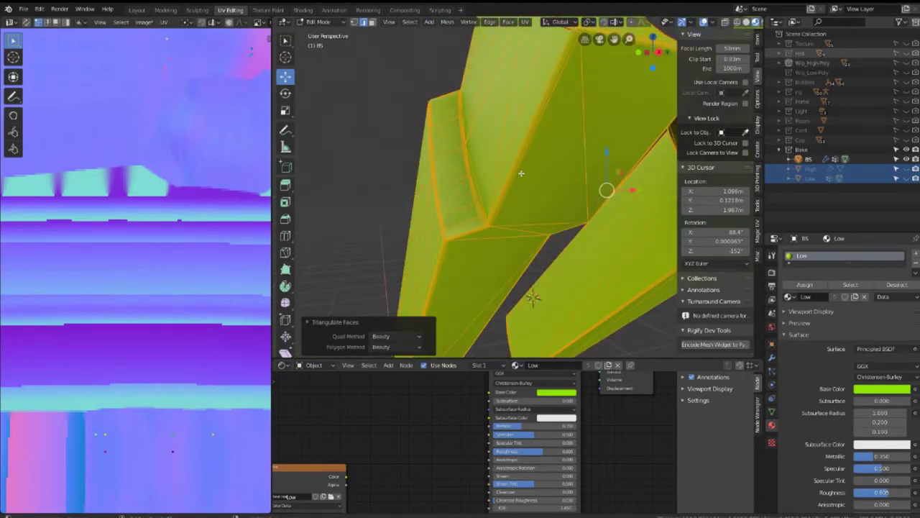
key("alt+j")
mouse_move(520, 172)
middle_mouse_down()
mouse_move(575, 240)
mouse_move(453, 158)
mouse_move(504, 233)
mouse_move(604, 277)
middle_mouse_up()
key("alt+a")
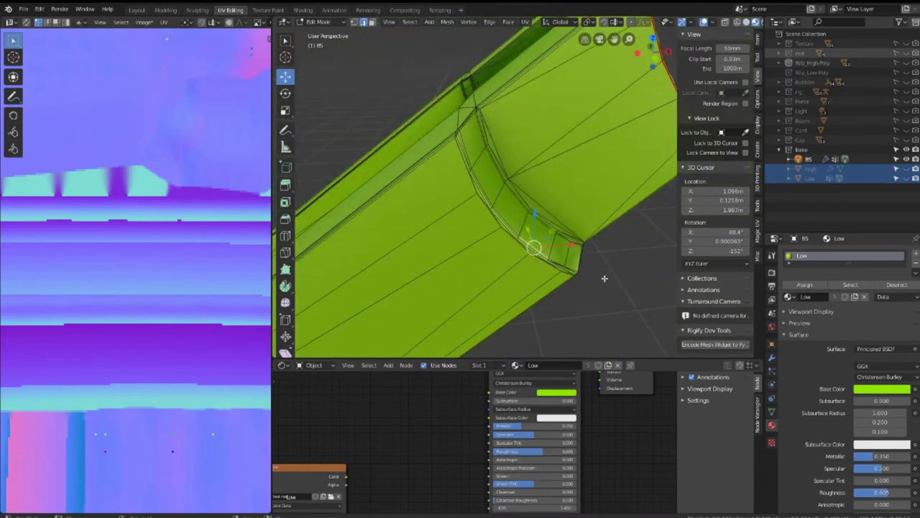
key("a")
key("alt+a")
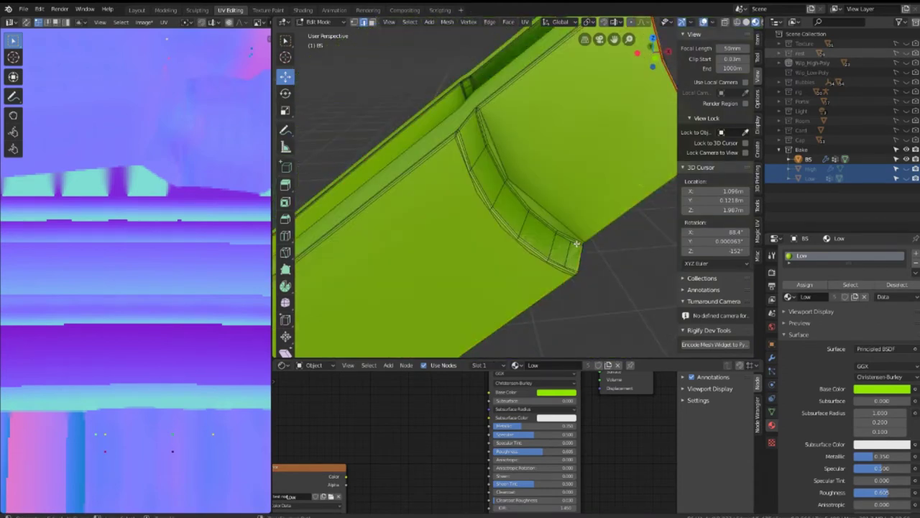
key("a")
key("alt+a")
Orbit around the cage to inspect the rejoined faces and bent corners.
middle_click_drag(530, 251, 515, 251)
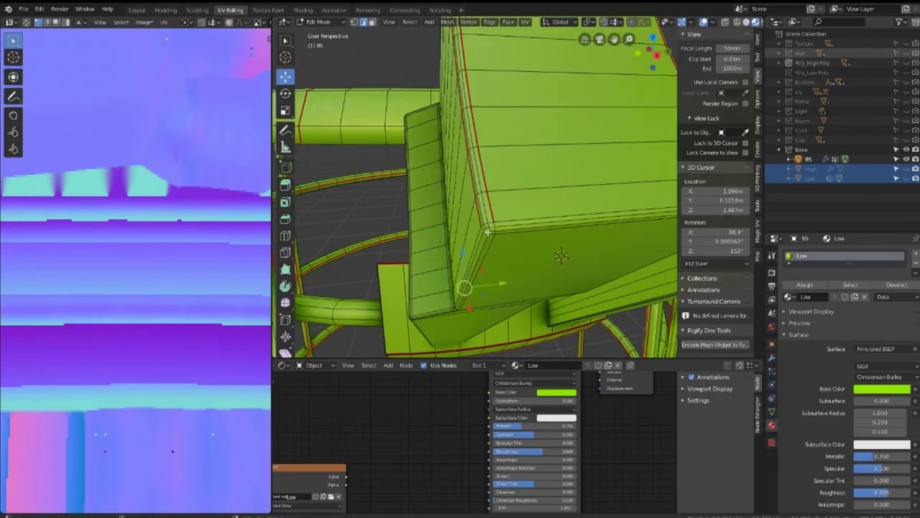
mouse_move(491, 222)
middle_mouse_down()
mouse_move(437, 216)
mouse_move(441, 208)
middle_mouse_up()
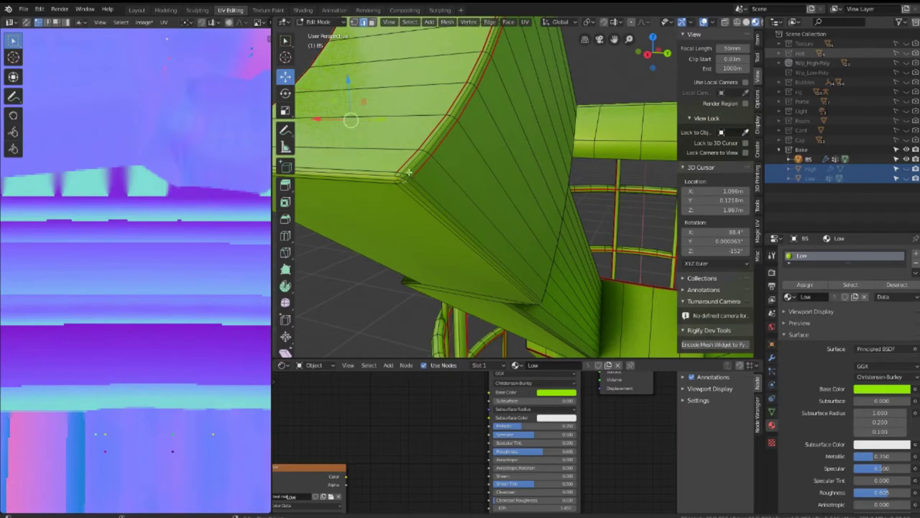
mouse_move(424, 169)
middle_mouse_down()
mouse_move(483, 199)
mouse_move(485, 232)
mouse_move(484, 181)
mouse_move(477, 158)
mouse_move(461, 148)
mouse_move(489, 199)
mouse_move(445, 200)
middle_mouse_up()
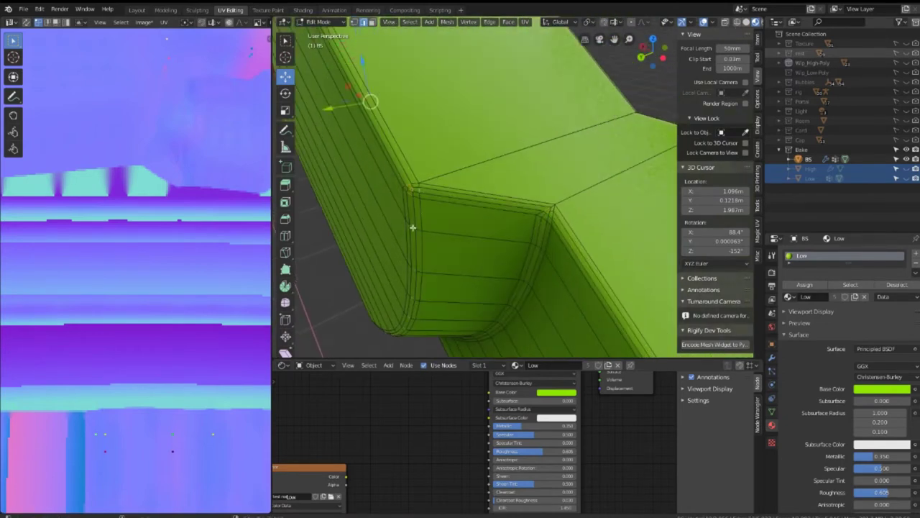
mouse_move(554, 213)
middle_mouse_down()
mouse_move(472, 232)
mouse_move(580, 158)
mouse_move(563, 185)
middle_mouse_up()
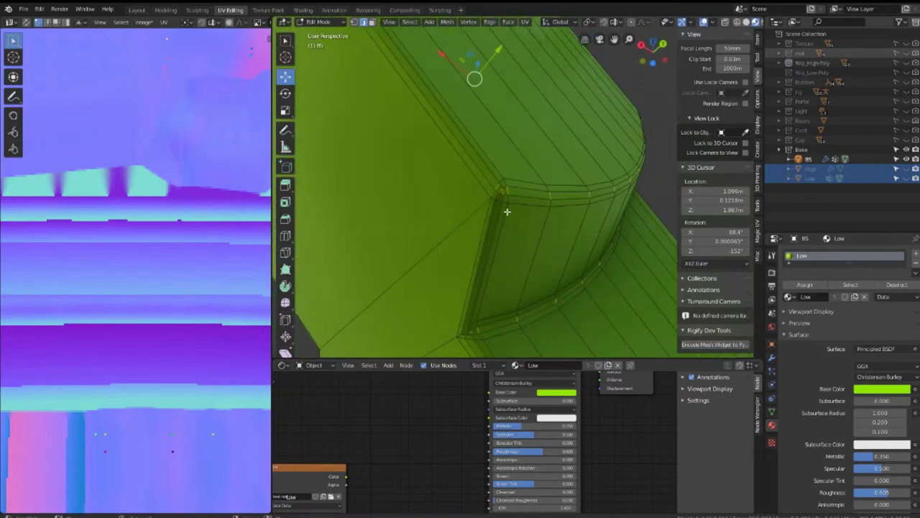
mouse_move(501, 261)
middle_mouse_down()
mouse_move(520, 284)
mouse_move(523, 211)
middle_mouse_up()
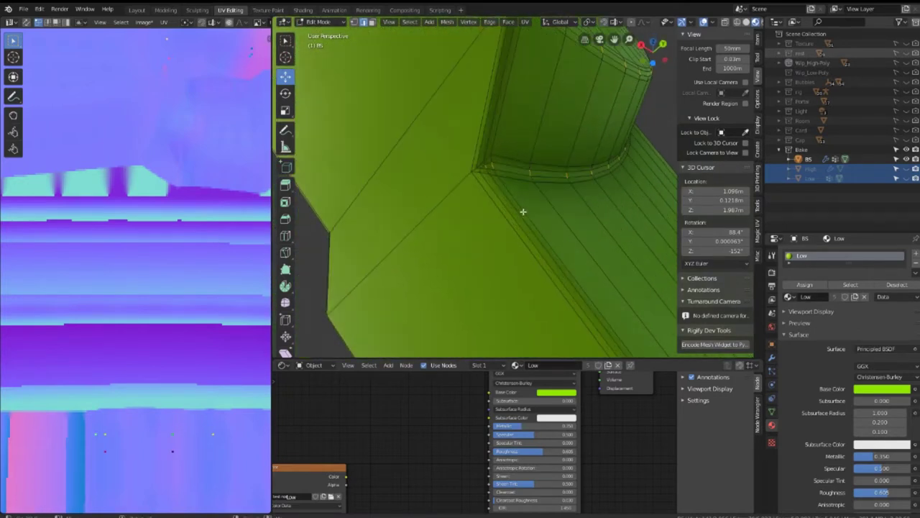
mouse_move(491, 174)
middle_mouse_down()
mouse_move(526, 187)
mouse_move(567, 247)
mouse_move(482, 117)
mouse_move(497, 223)
mouse_move(427, 154)
mouse_move(503, 187)
mouse_move(606, 199)
mouse_move(512, 218)
mouse_move(472, 199)
middle_mouse_up()
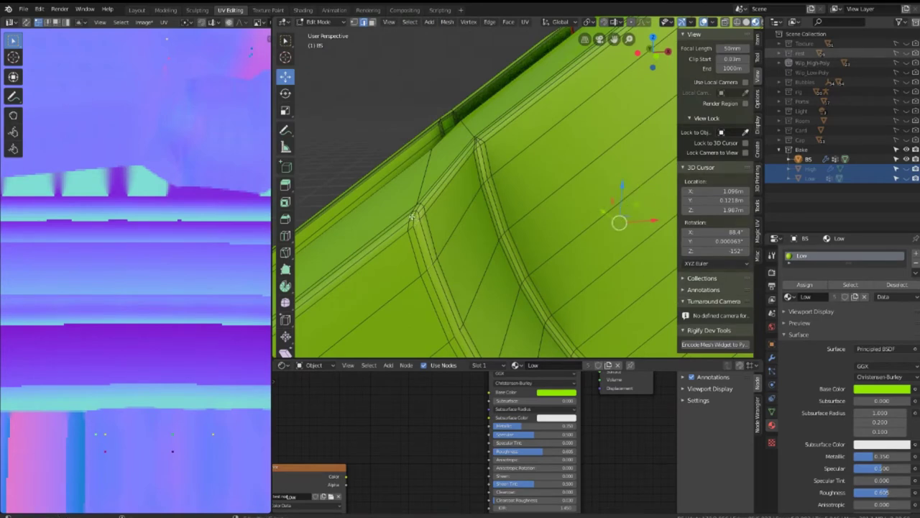
mouse_move(484, 188)
middle_mouse_down()
mouse_move(479, 214)
mouse_move(480, 197)
mouse_move(540, 242)
mouse_move(548, 261)
mouse_move(490, 195)
middle_mouse_up()
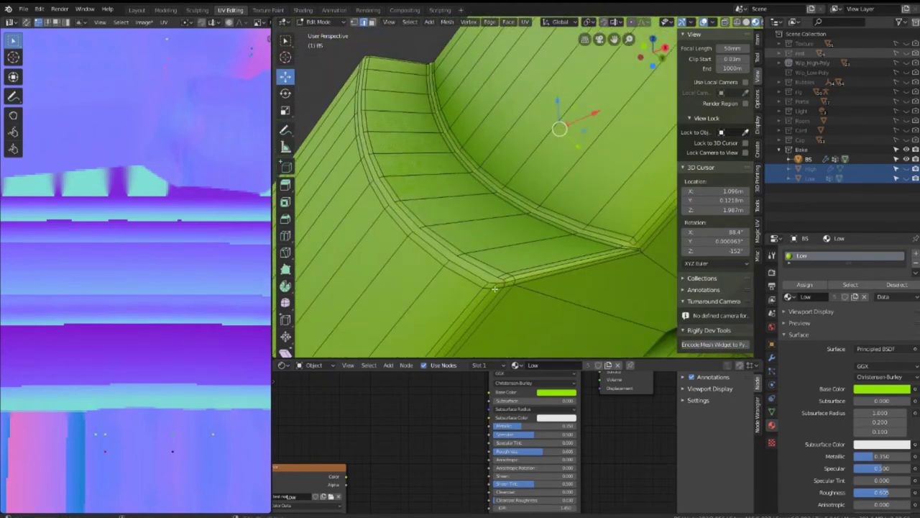
Change the Low material's Base Color from green through orange to dark grey.
left_click(883, 393)
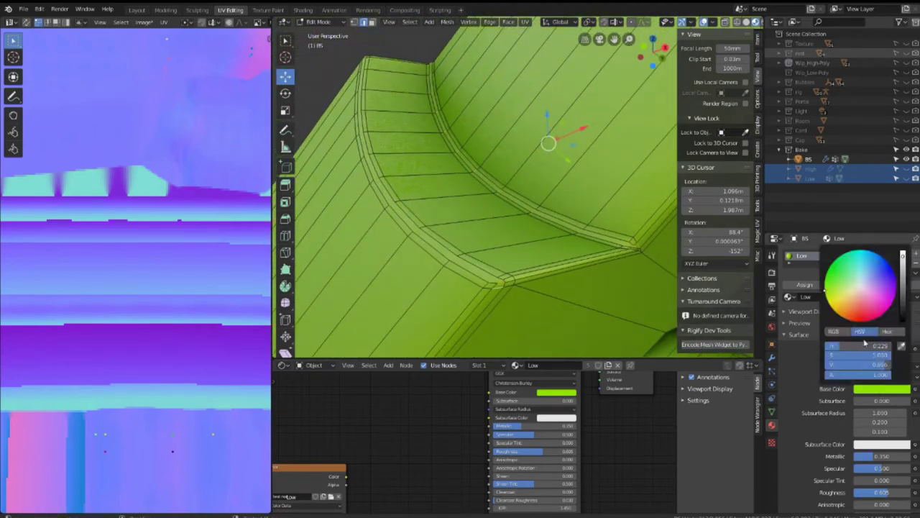
left_click_drag(848, 299, 845, 317)
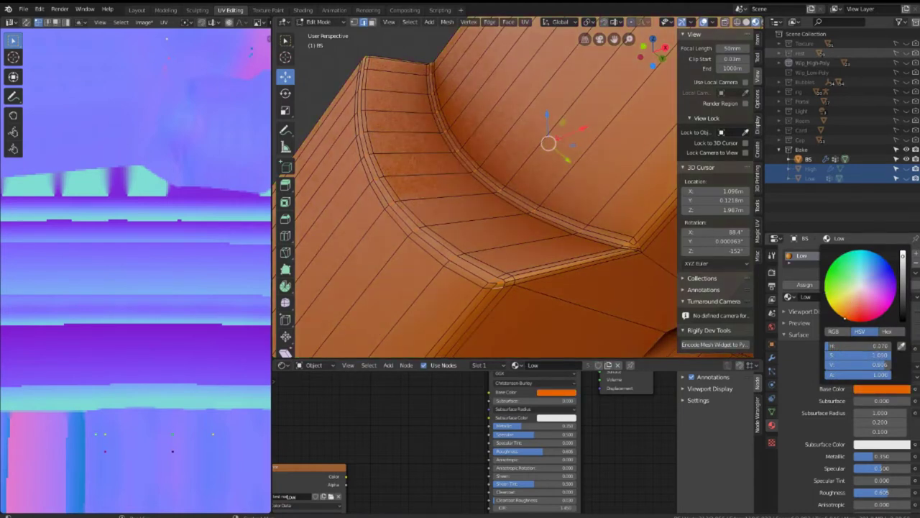
left_click(883, 390)
left_click_drag(904, 298, 904, 300)
left_click(857, 288)
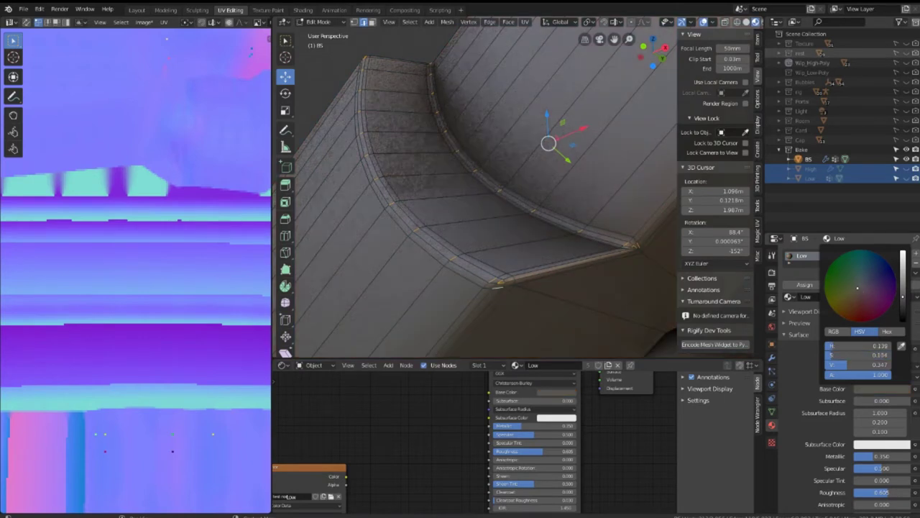
scroll(549, 218, "up", 4)
Zoom onto the curved channel and select a single edge on it.
middle_click_drag(549, 218, 529, 265)
left_click(514, 277, "ctrl+alt")
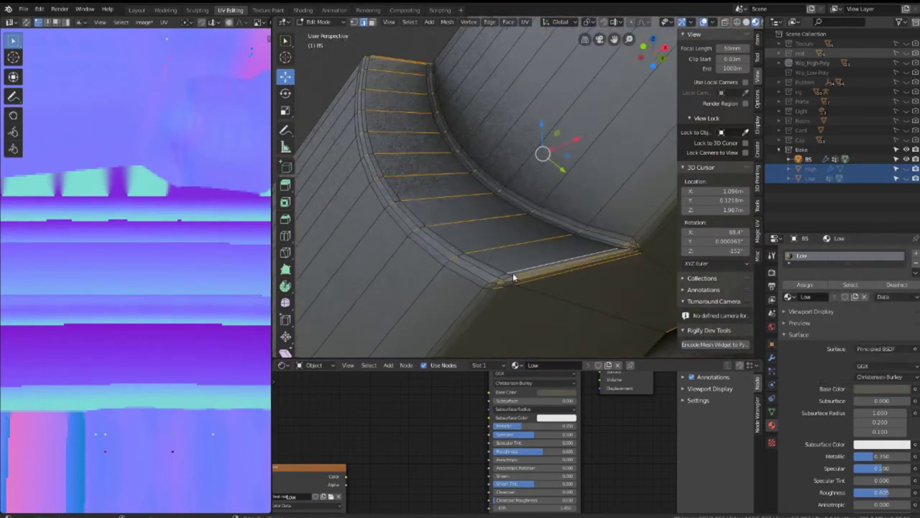
left_click(525, 263)
mouse_move(522, 269)
middle_mouse_down()
mouse_move(521, 244)
mouse_move(478, 259)
mouse_move(563, 245)
middle_mouse_up()
scroll(521, 241, "up", 3)
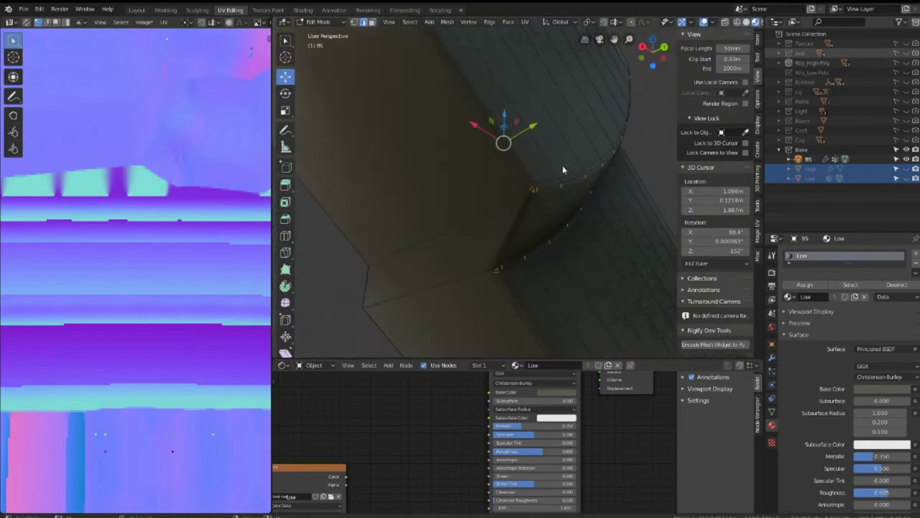
scroll(557, 171, "down", 3)
middle_click_drag(549, 174, 580, 229)
scroll(579, 229, "up", 2)
Apply Merge by Distance to the cage vertices from Quick Favorites.
scroll(579, 234, "up", 2)
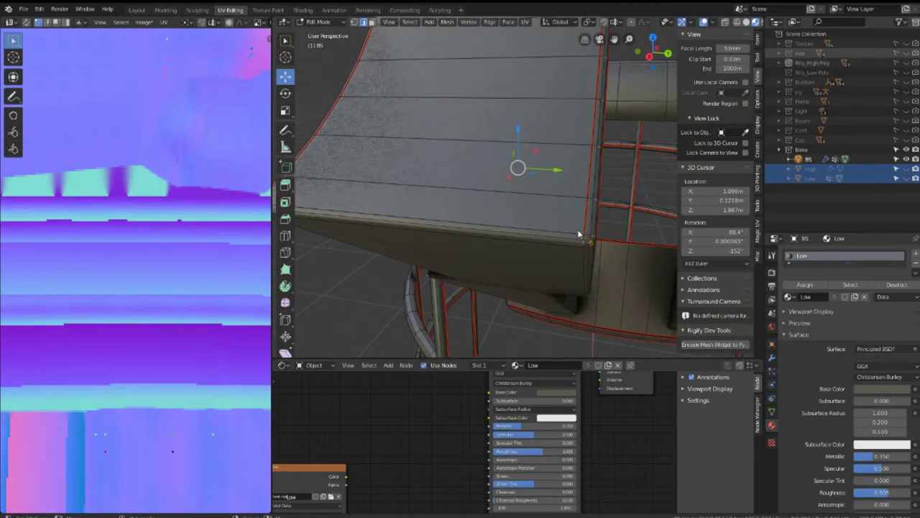
right_click(579, 234)
right_click(555, 233)
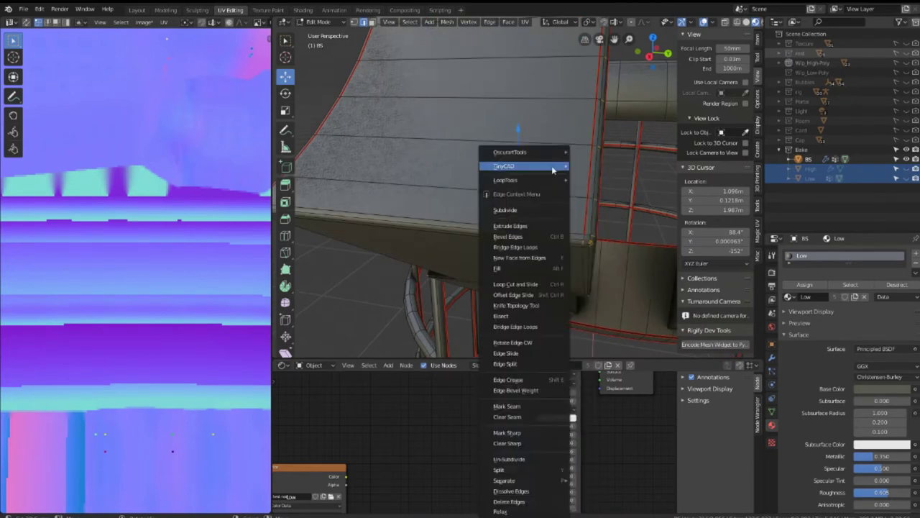
left_click(522, 137)
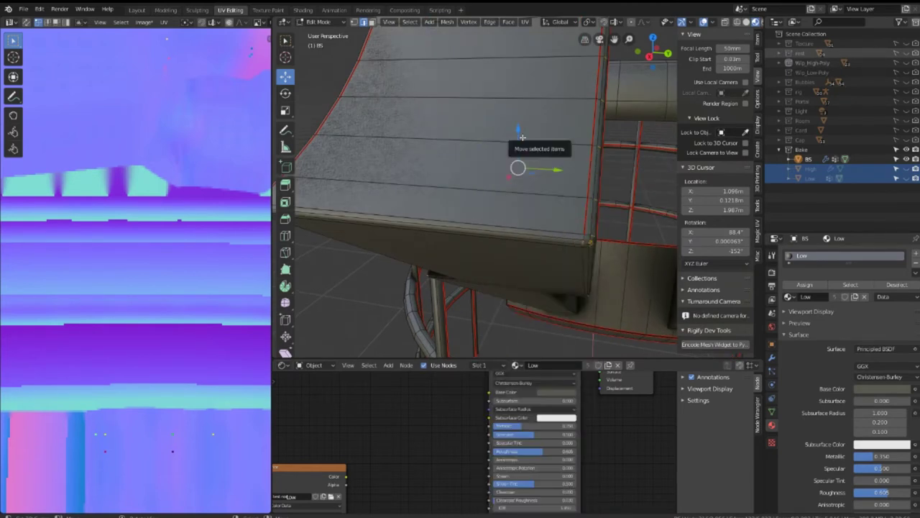
key("q")
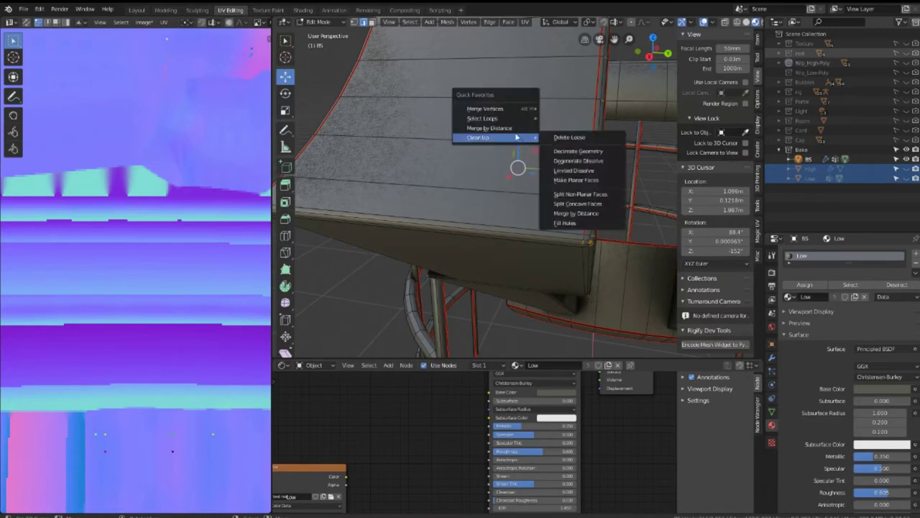
left_click(512, 129)
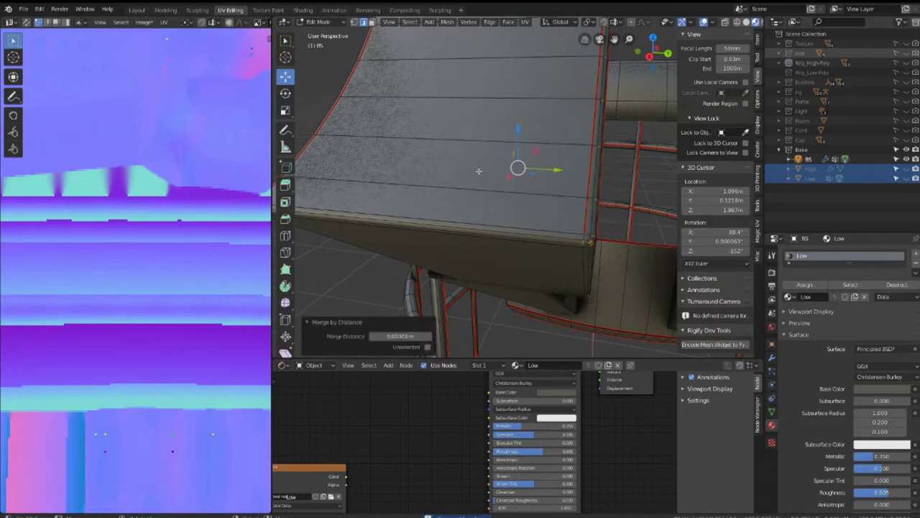
Collapse the chosen edge into one vertex with Merge Vertices > Collapse.
key("q")
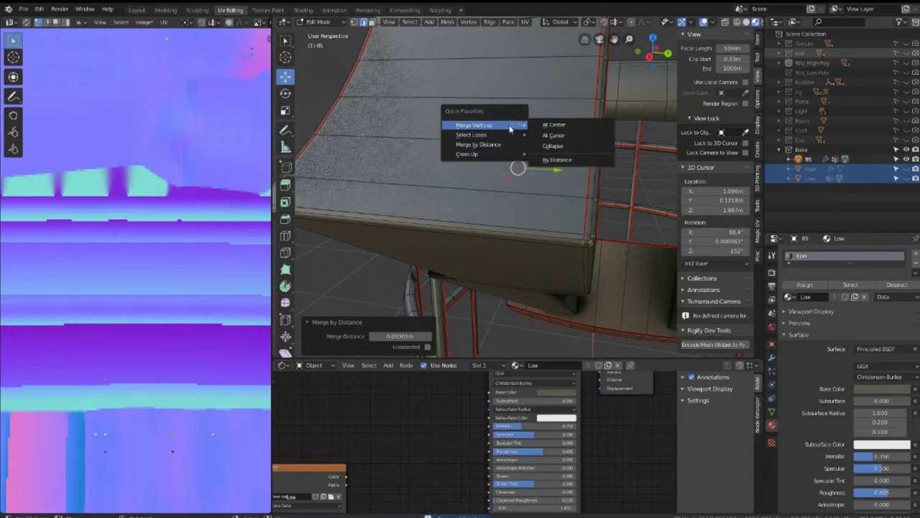
left_click(553, 147)
mouse_move(554, 147)
middle_mouse_down()
mouse_move(518, 243)
mouse_move(484, 205)
mouse_move(470, 158)
middle_mouse_up()
mouse_move(494, 228)
middle_mouse_down()
mouse_move(489, 269)
mouse_move(497, 237)
mouse_move(513, 263)
mouse_move(581, 180)
mouse_move(478, 239)
mouse_move(541, 210)
mouse_move(526, 214)
middle_mouse_up()
scroll(544, 208, "down", 5)
scroll(478, 238, "up", 5)
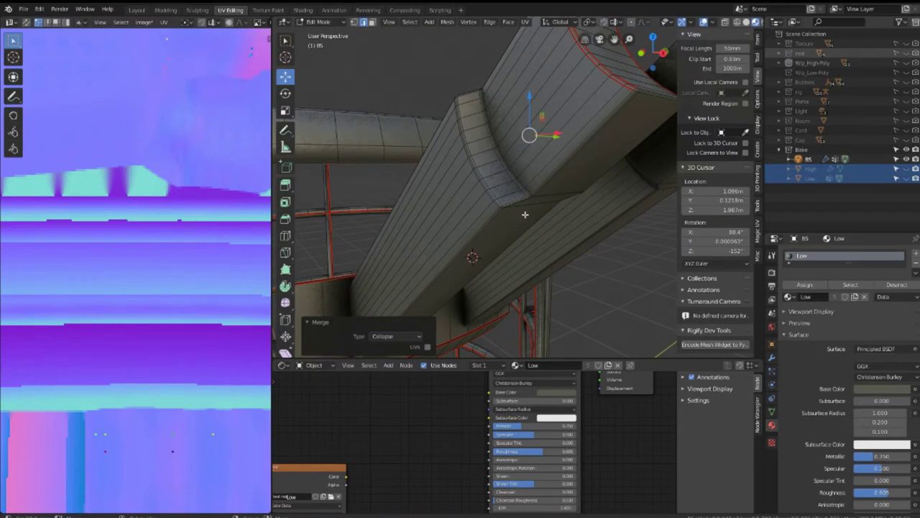
scroll(525, 215, "down", 3)
Select both beams linked and apply Merge by Distance to them.
key("alt+a")
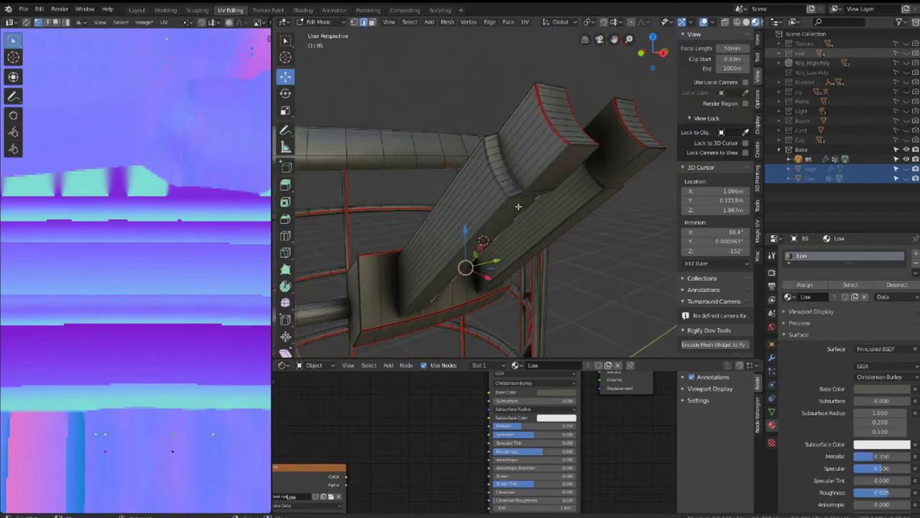
key("l")
key("l")
middle_click_drag(590, 201, 506, 209)
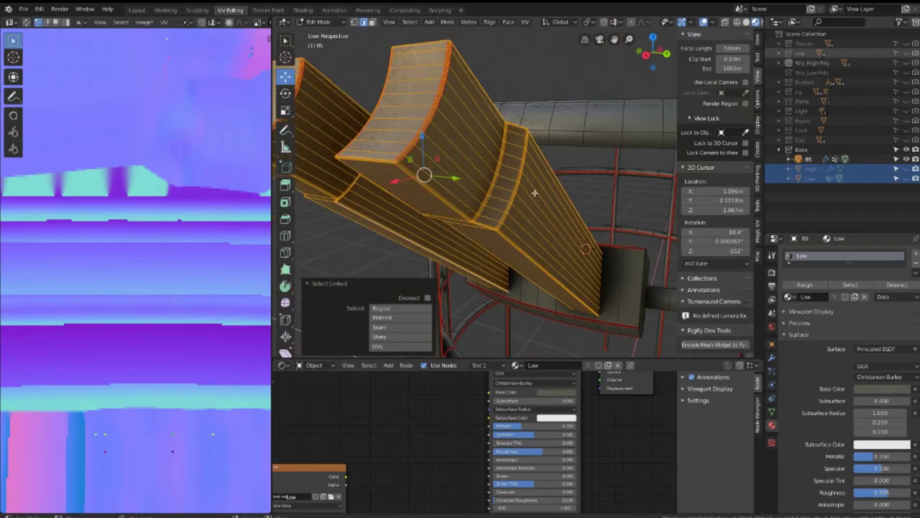
key("q")
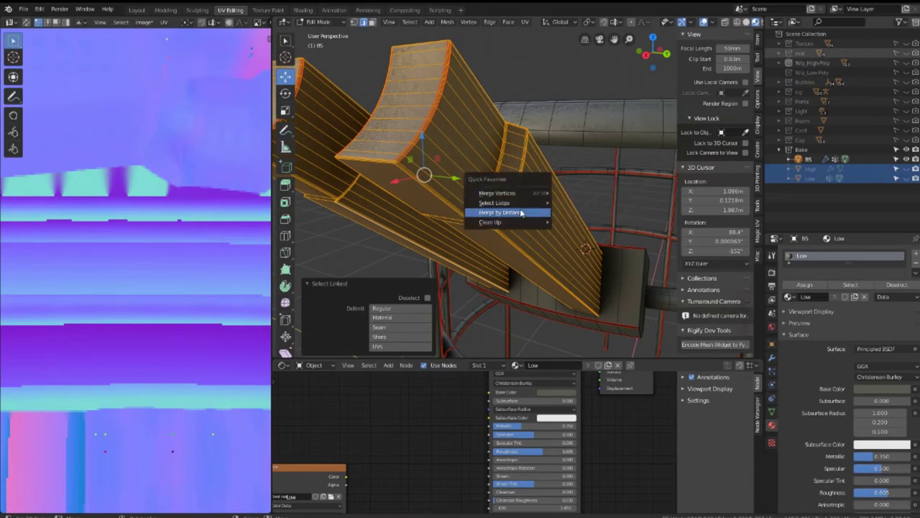
left_click(522, 213)
middle_click_drag(522, 213, 529, 213)
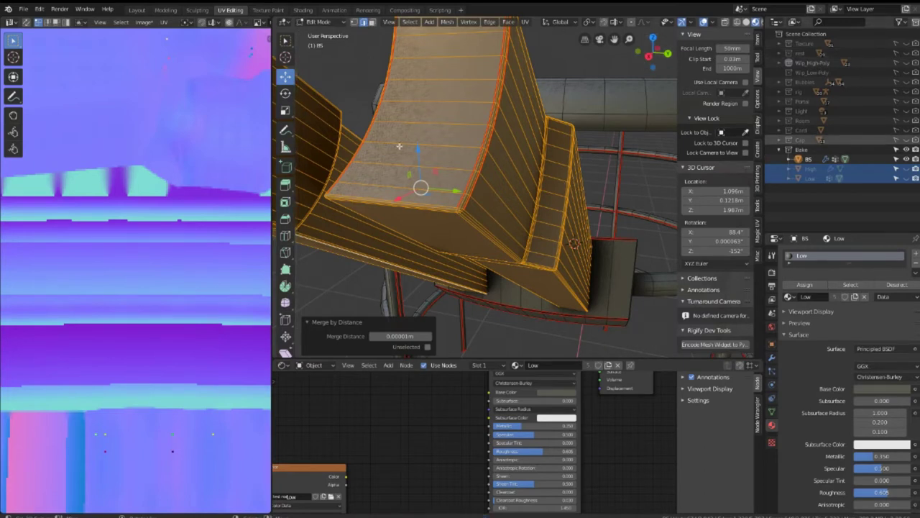
Try merge distances of 0.01 m, 0.00001 m and 0.00401 m.
double_click(400, 336)
type("0.01")
key("Return")
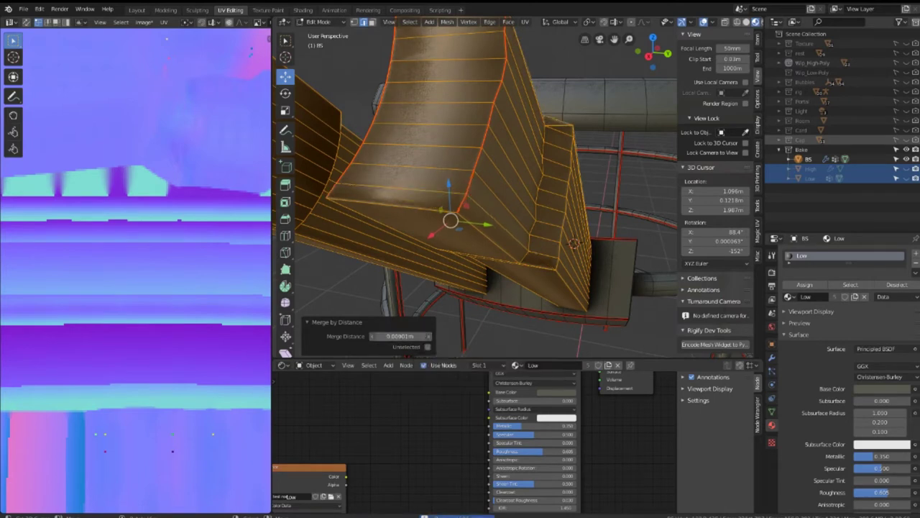
double_click(399, 336)
type("0.00001")
key("Return")
left_click_drag(400, 335, 381, 336)
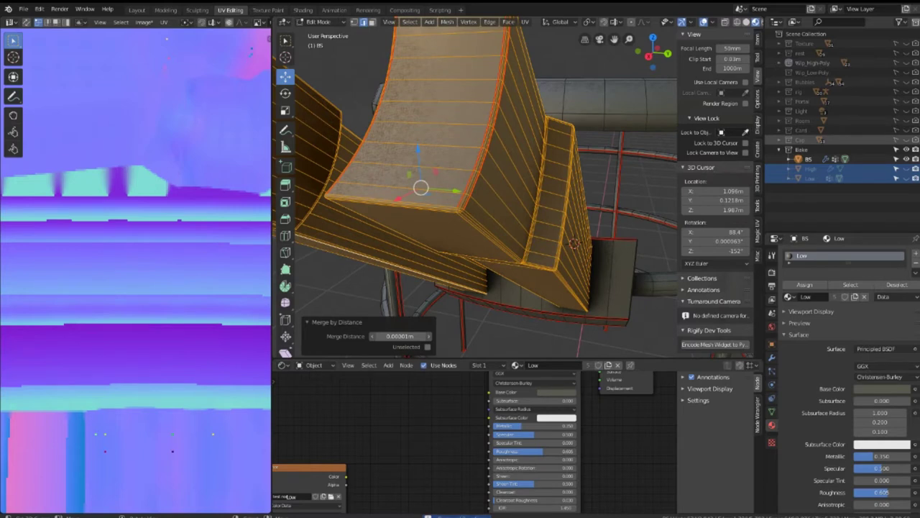
mouse_move(400, 336)
left_mouse_down()
mouse_move(417, 335)
mouse_move(392, 336)
left_mouse_up()
Return the Merge Distance to 0.00001 m via 0.00301 m and inspect the beams.
mouse_move(544, 163)
middle_mouse_down()
mouse_move(612, 150)
mouse_move(552, 174)
middle_mouse_up()
middle_click_drag(517, 203, 479, 213)
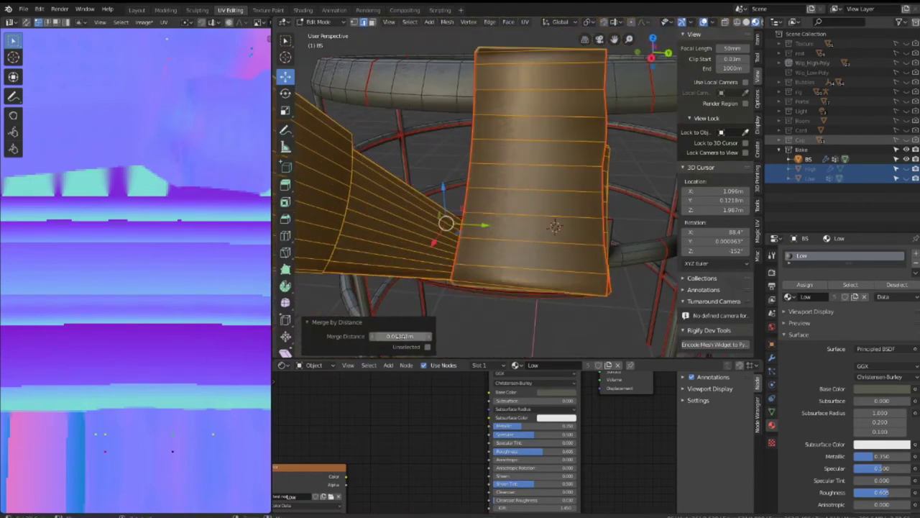
left_click_drag(400, 335, 381, 336)
mouse_move(607, 169)
middle_mouse_down()
mouse_move(426, 123)
mouse_move(544, 204)
mouse_move(538, 192)
middle_mouse_up()
mouse_move(482, 244)
middle_mouse_down()
mouse_move(513, 249)
mouse_move(539, 267)
mouse_move(601, 261)
mouse_move(431, 249)
mouse_move(466, 254)
middle_mouse_up()
scroll(467, 255, "up", 2)
scroll(521, 210, "up", 1)
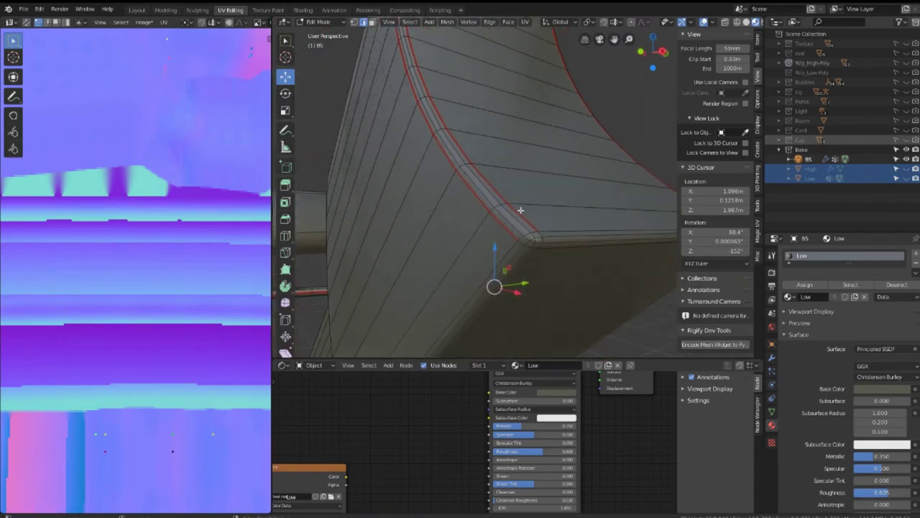
left_click(526, 234)
left_click(528, 235)
left_click(531, 237)
left_click(535, 238)
left_click(536, 239)
mouse_move(536, 239)
middle_mouse_down()
mouse_move(546, 237)
mouse_move(503, 245)
middle_mouse_up()
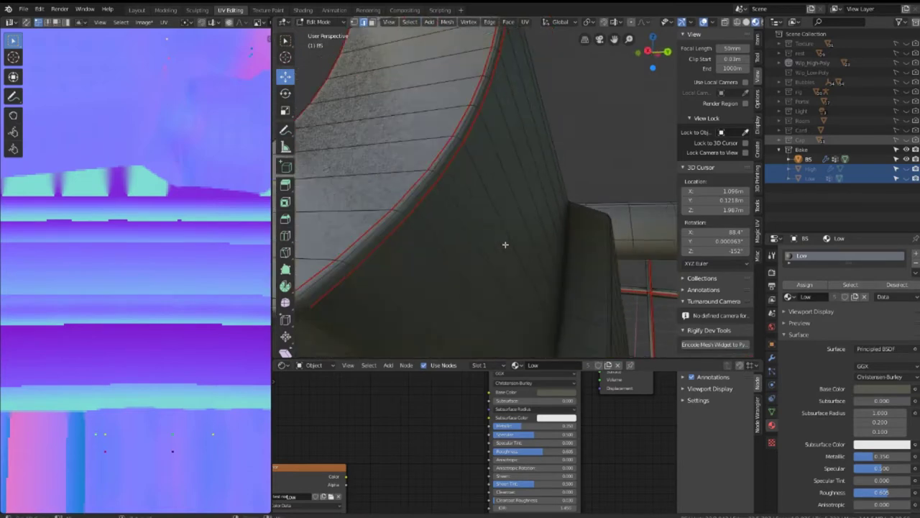
middle_click_drag(312, 312, 411, 242)
left_click(414, 241)
left_click(376, 291, "shift")
mouse_move(376, 290)
middle_mouse_down()
mouse_move(456, 254)
mouse_move(448, 288)
mouse_move(415, 251)
mouse_move(482, 245)
middle_mouse_up()
mouse_move(585, 277)
middle_mouse_down()
mouse_move(596, 274)
mouse_move(504, 252)
mouse_move(616, 215)
middle_mouse_up()
left_click(589, 295)
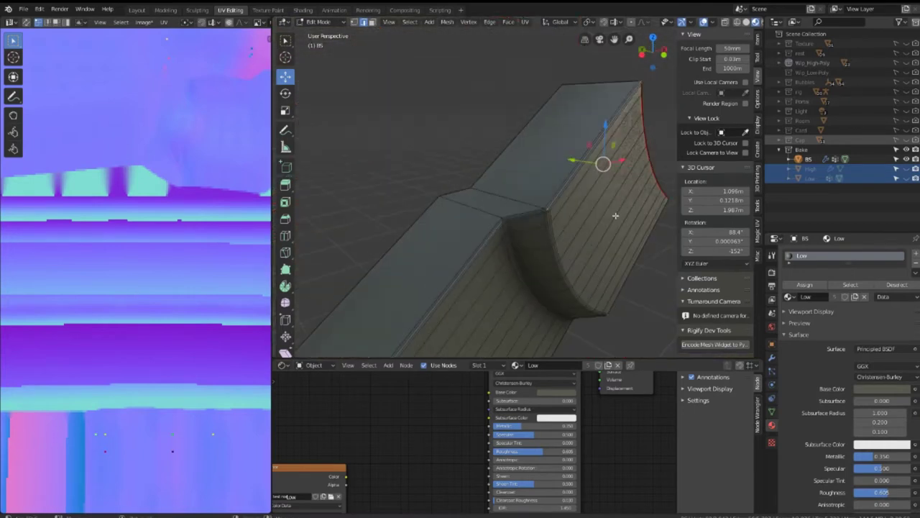
scroll(616, 215, "up", 2)
scroll(573, 257, "up", 2)
scroll(592, 273, "up", 2)
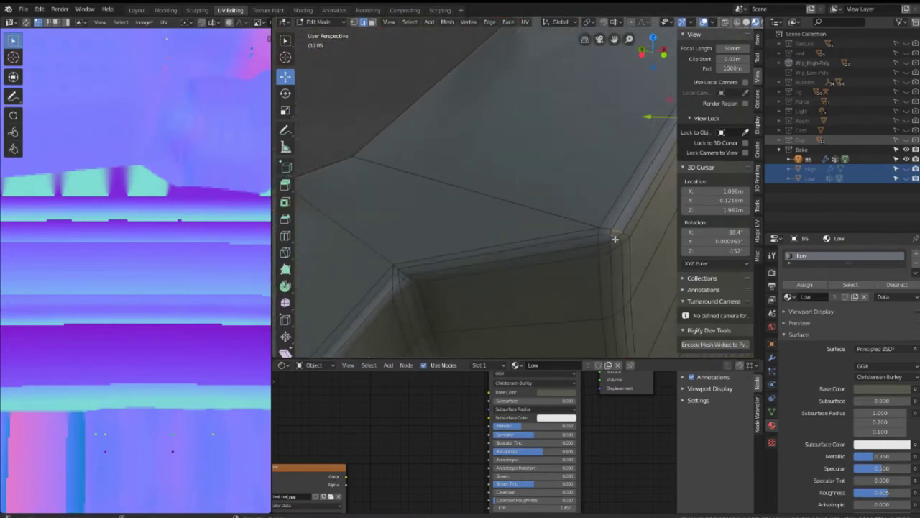
left_click(389, 282, "alt+shift")
mouse_move(422, 288)
middle_mouse_down()
mouse_move(579, 288)
mouse_move(468, 191)
mouse_move(477, 267)
mouse_move(461, 277)
middle_mouse_up()
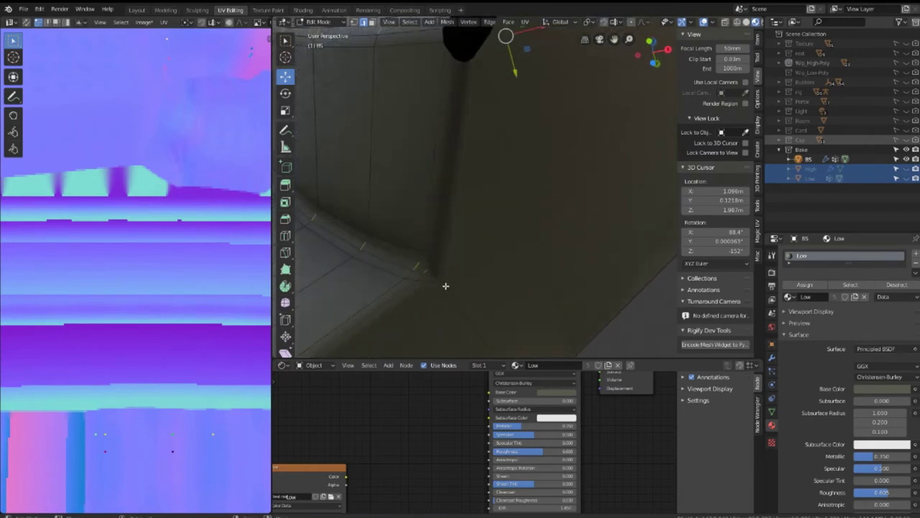
scroll(425, 276, "down", 1)
scroll(452, 263, "down", 2)
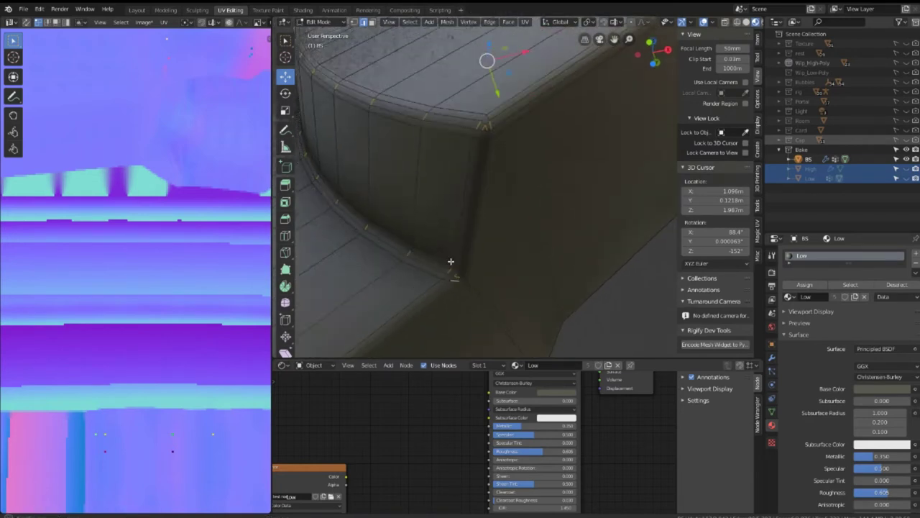
scroll(494, 230, "down", 2)
mouse_move(488, 170)
middle_mouse_down()
mouse_move(553, 217)
mouse_move(475, 209)
mouse_move(378, 214)
mouse_move(481, 215)
mouse_move(544, 261)
mouse_move(460, 201)
middle_mouse_up()
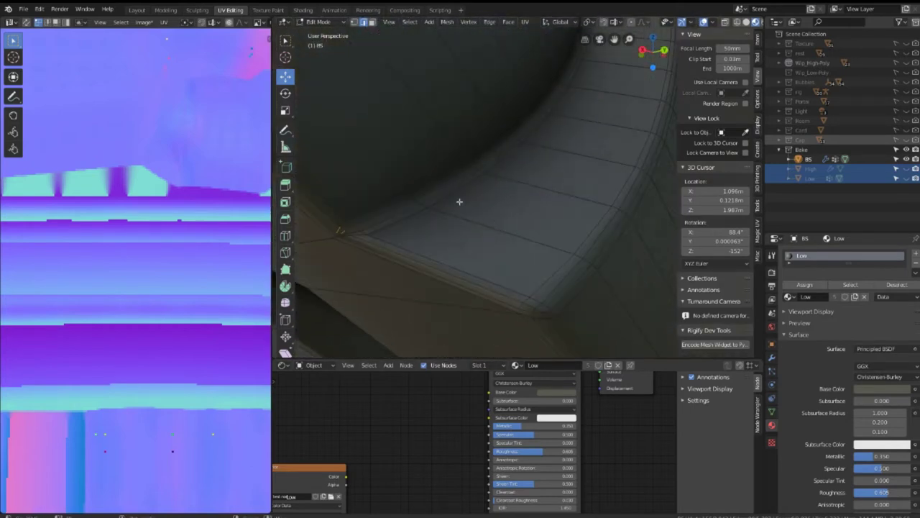
left_click(542, 322, "alt")
left_click(550, 306, "alt")
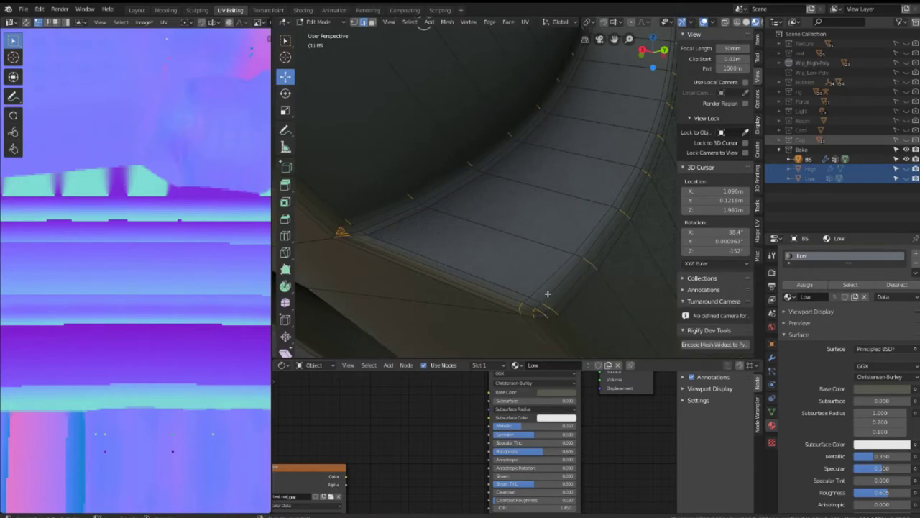
mouse_move(543, 320)
middle_mouse_down()
mouse_move(590, 241)
mouse_move(551, 204)
mouse_move(562, 223)
middle_mouse_up()
mouse_move(594, 197)
middle_mouse_down()
mouse_move(460, 236)
mouse_move(454, 215)
mouse_move(585, 197)
mouse_move(544, 191)
mouse_move(554, 251)
mouse_move(542, 233)
middle_mouse_up()
mouse_move(575, 261)
middle_mouse_down()
mouse_move(518, 251)
mouse_move(551, 269)
mouse_move(542, 221)
mouse_move(568, 205)
mouse_move(567, 263)
mouse_move(490, 217)
mouse_move(448, 236)
mouse_move(519, 218)
mouse_move(417, 251)
mouse_move(577, 177)
middle_mouse_up()
Collapse the selected rounded-edge vertices into one point via Merge Vertices > Collapse.
right_click(577, 177)
key("Escape")
key("q")
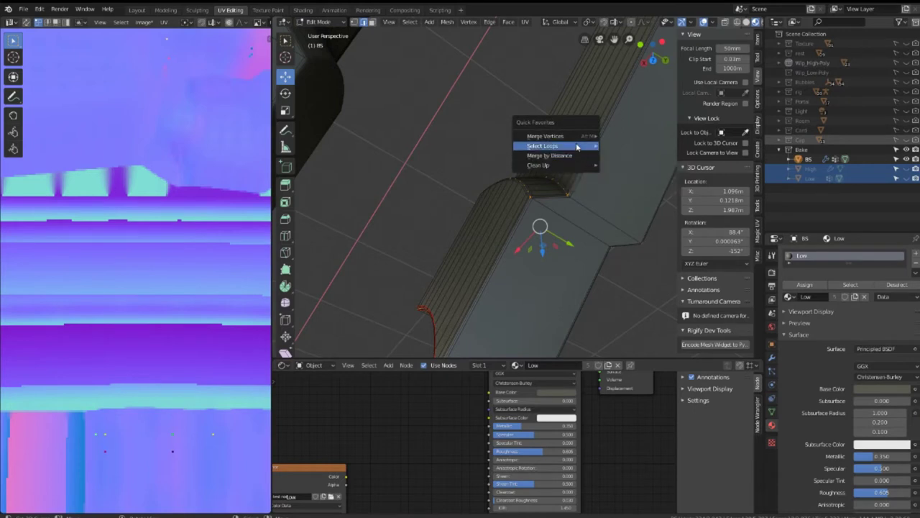
mouse_move(554, 136)
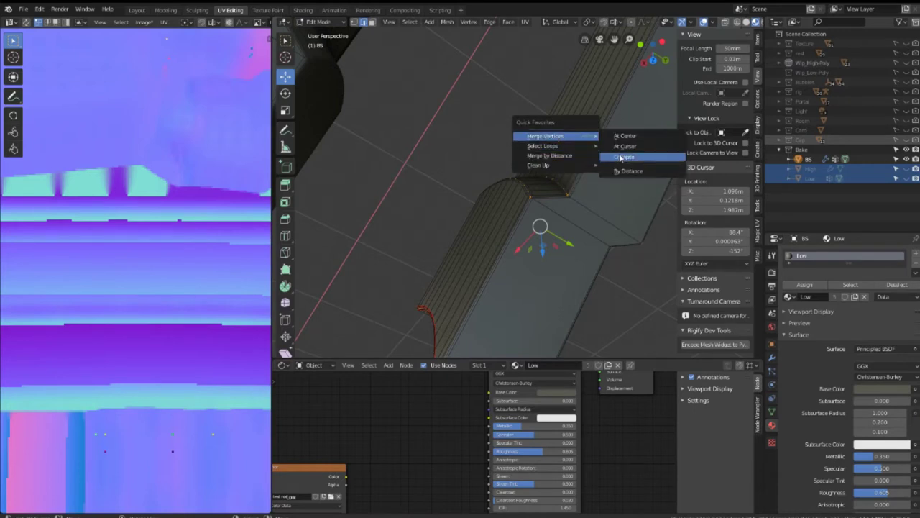
left_click(618, 156)
mouse_move(554, 194)
middle_mouse_down()
mouse_move(537, 208)
mouse_move(540, 199)
middle_mouse_up()
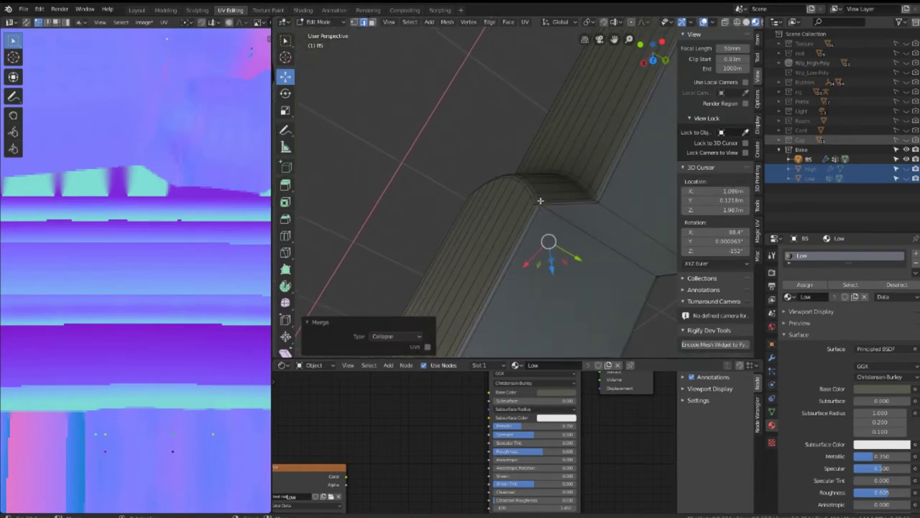
scroll(546, 223, "down", 3)
mouse_move(560, 248)
middle_mouse_down()
mouse_move(553, 161)
mouse_move(515, 197)
mouse_move(490, 202)
mouse_move(518, 188)
mouse_move(497, 213)
mouse_move(524, 170)
mouse_move(496, 206)
middle_mouse_up()
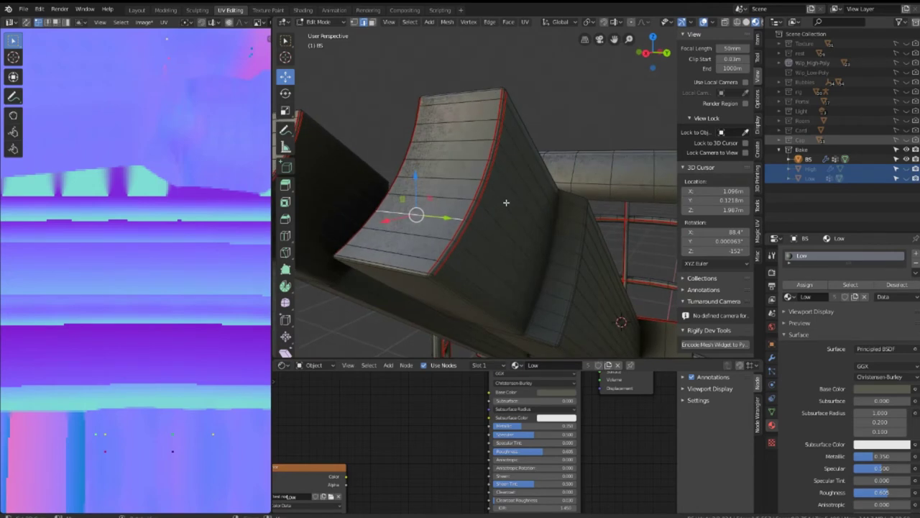
Select the right curved edge loop, then the curved face's edge loop opposite.
left_click(436, 268, "alt")
mouse_move(414, 272)
middle_mouse_down()
mouse_move(491, 265)
mouse_move(528, 309)
mouse_move(520, 282)
mouse_move(540, 268)
middle_mouse_up()
left_click(528, 219, "alt")
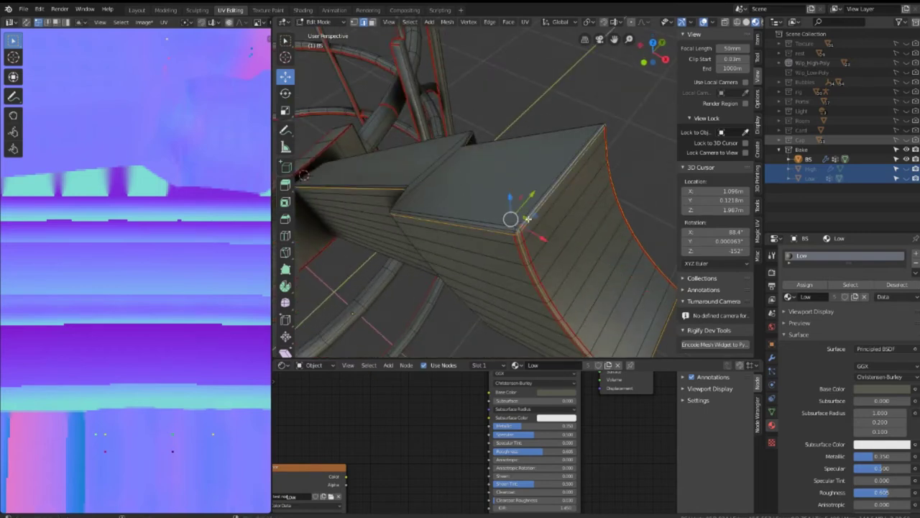
left_click(528, 219, "alt")
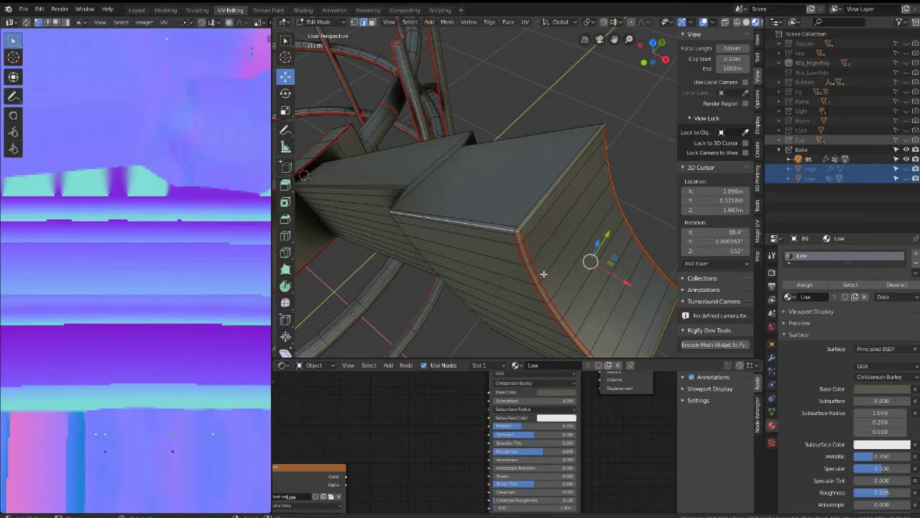
middle_click_drag(490, 240, 503, 230)
middle_click_drag(644, 315, 515, 216)
Edge-slide only the top edge of the curved face to a new position.
left_click(475, 222)
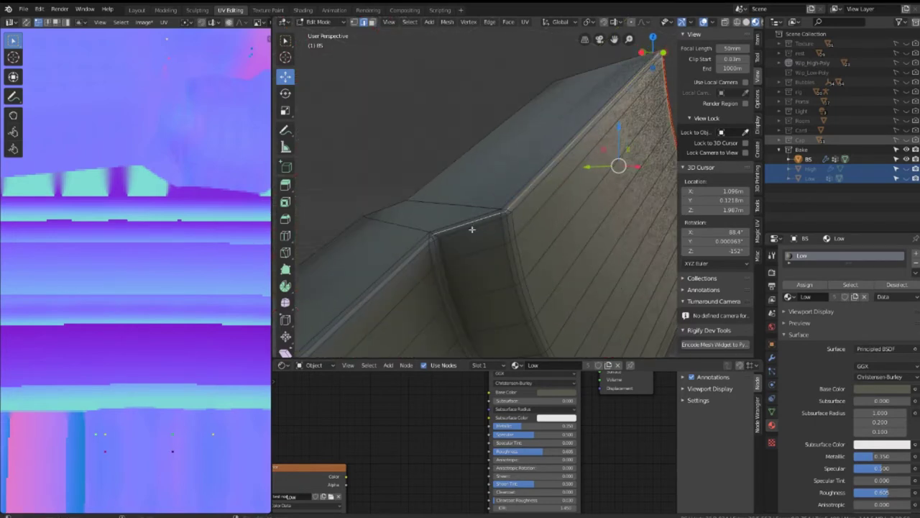
left_click(512, 228, "alt+shift")
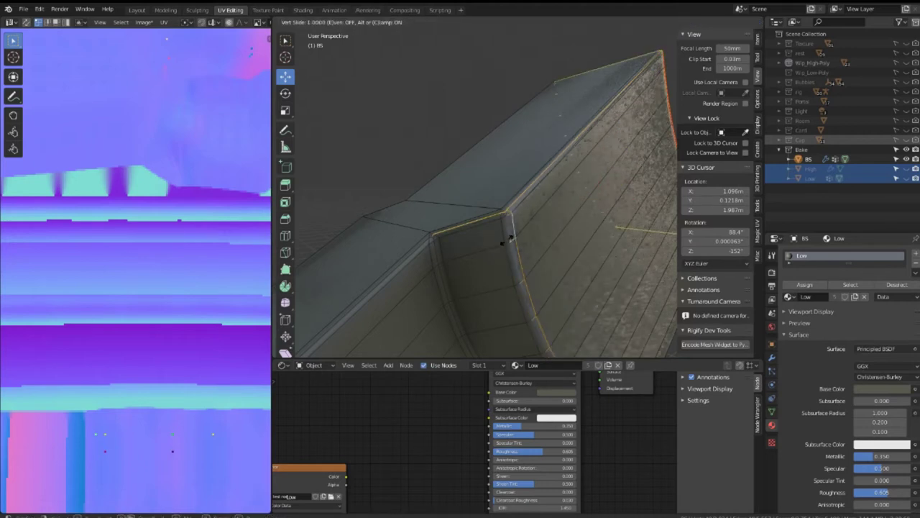
left_click(507, 217)
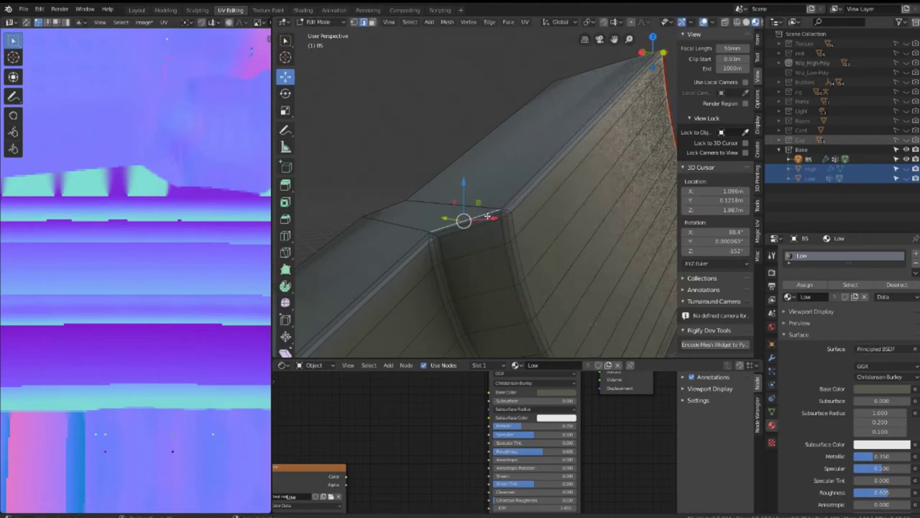
key("g")
key("g")
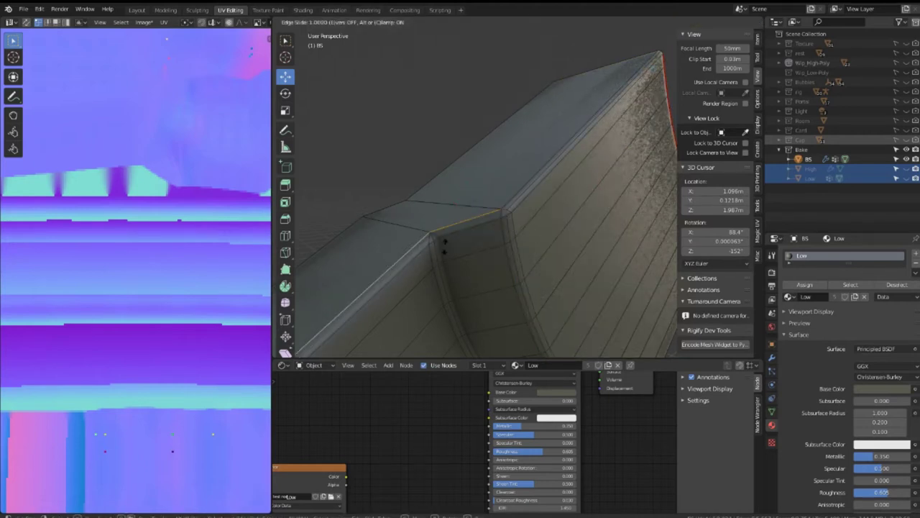
left_click(493, 209)
mouse_move(497, 240)
middle_mouse_down()
mouse_move(503, 210)
mouse_move(495, 212)
mouse_move(481, 225)
mouse_move(511, 199)
mouse_move(558, 191)
mouse_move(429, 249)
mouse_move(467, 230)
mouse_move(431, 232)
mouse_move(509, 242)
mouse_move(427, 238)
mouse_move(410, 247)
mouse_move(477, 170)
mouse_move(540, 205)
middle_mouse_up()
Select the whole linked beam piece and bring up Quick Favorites for cleanup.
key("ctrl+l")
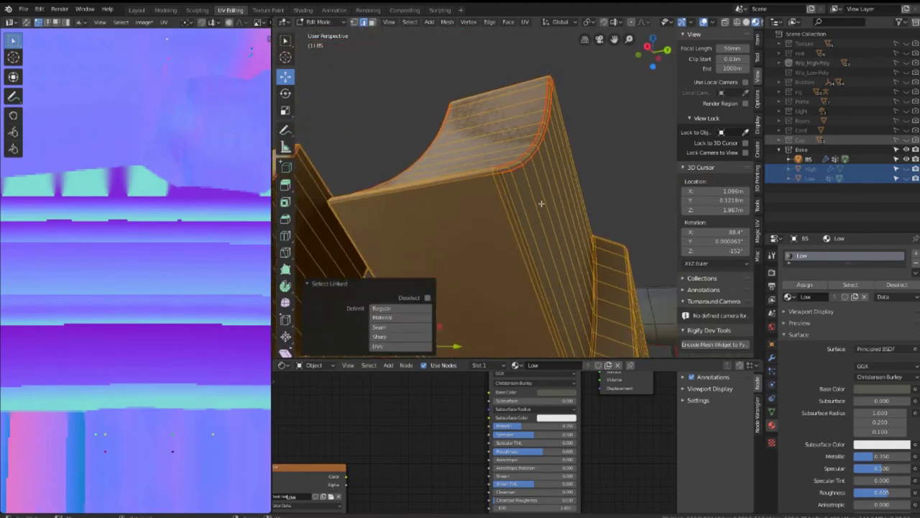
scroll(541, 206, "up", 2)
key("q")
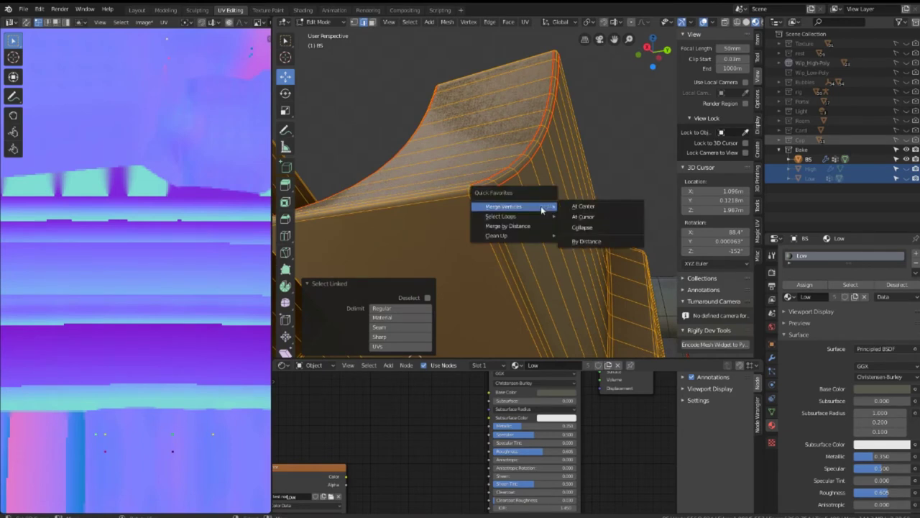
mouse_move(512, 235)
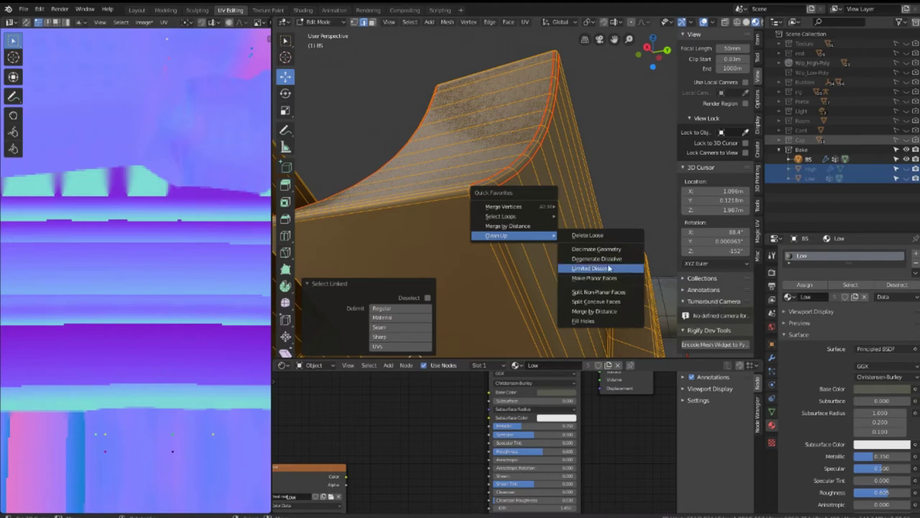
Decimate the curved beam with Decimate Geometry, trying lower ratios before settling on 0.860.
left_click(604, 249)
left_click_drag(430, 278, 360, 278)
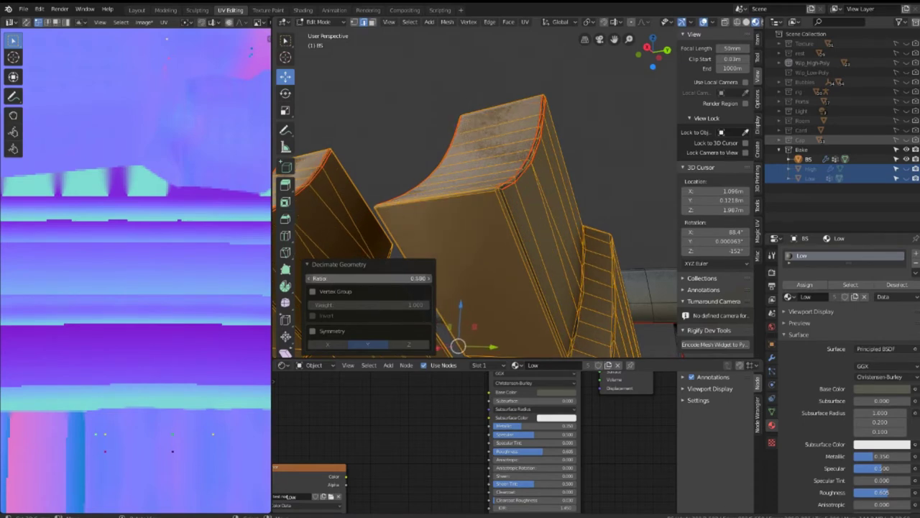
left_click_drag(367, 279, 406, 278)
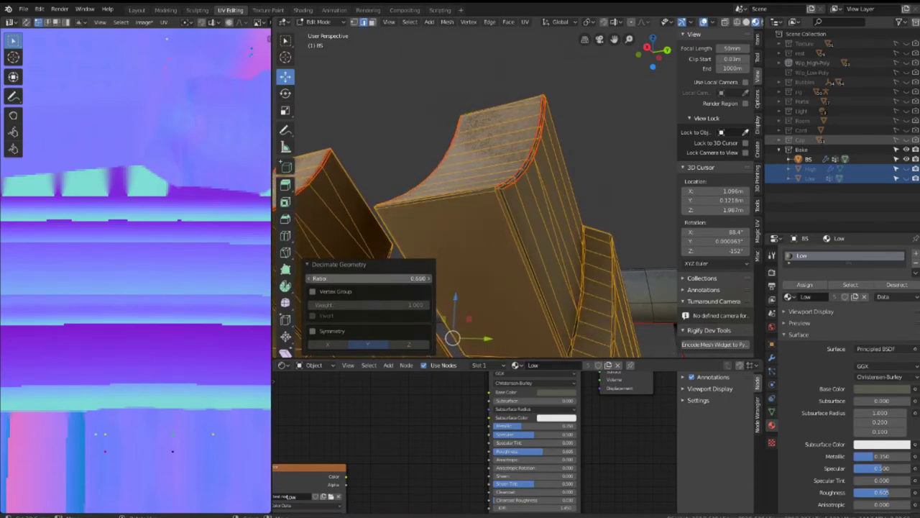
mouse_move(464, 227)
middle_mouse_down()
mouse_move(501, 214)
mouse_move(465, 250)
middle_mouse_up()
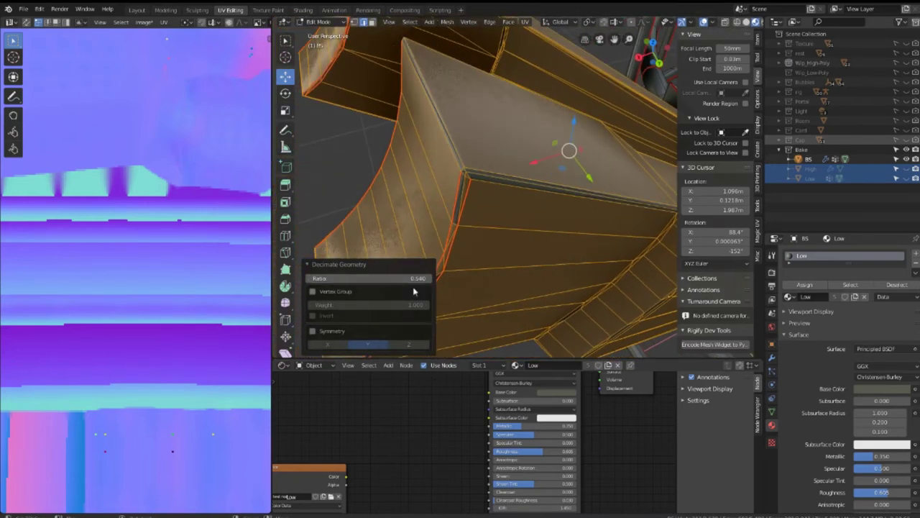
mouse_move(389, 279)
left_mouse_down()
mouse_move(360, 278)
mouse_move(381, 278)
left_mouse_up()
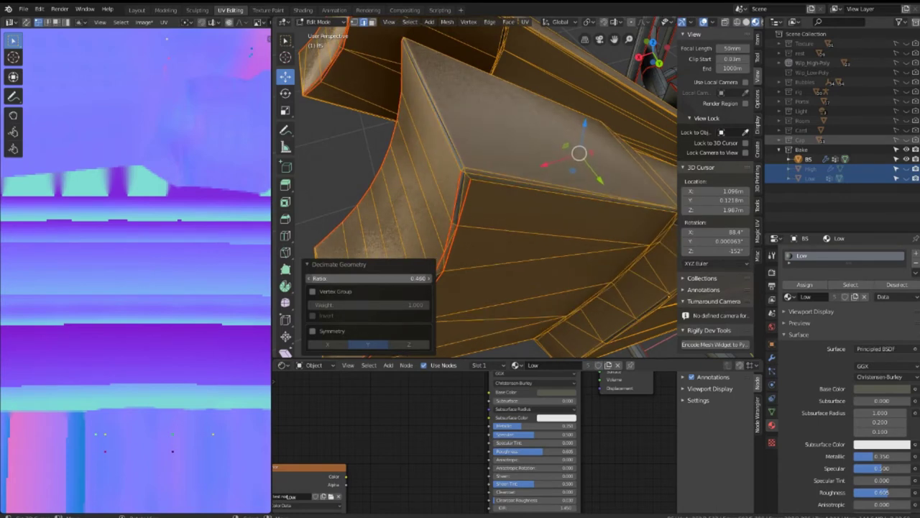
middle_click_drag(450, 266, 476, 240)
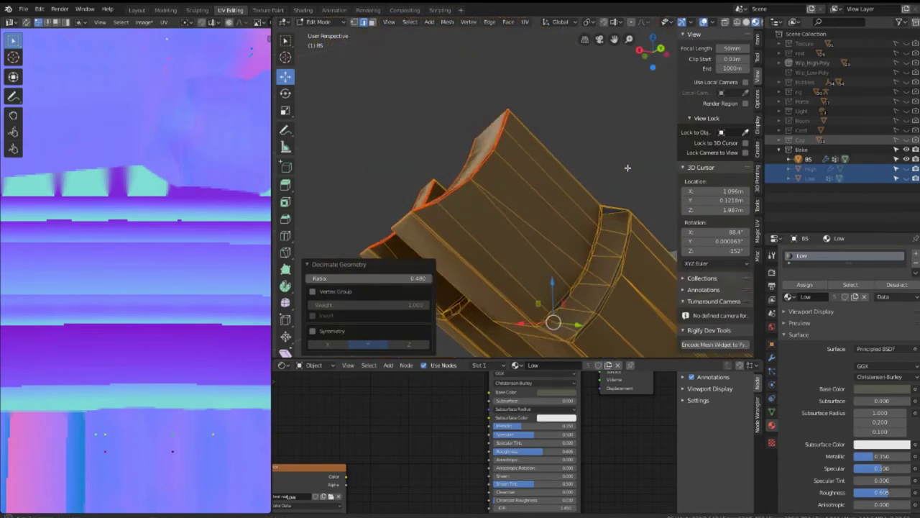
mouse_move(381, 279)
left_mouse_down()
mouse_move(430, 278)
mouse_move(409, 278)
mouse_move(420, 278)
left_mouse_up()
mouse_move(396, 277)
middle_mouse_down()
mouse_move(509, 179)
mouse_move(558, 255)
mouse_move(512, 238)
mouse_move(512, 208)
middle_mouse_up()
scroll(559, 255, "up", 3)
scroll(510, 241, "up", 2)
Finish the decimation and slide the corner edge loop along the surface.
left_click(508, 229)
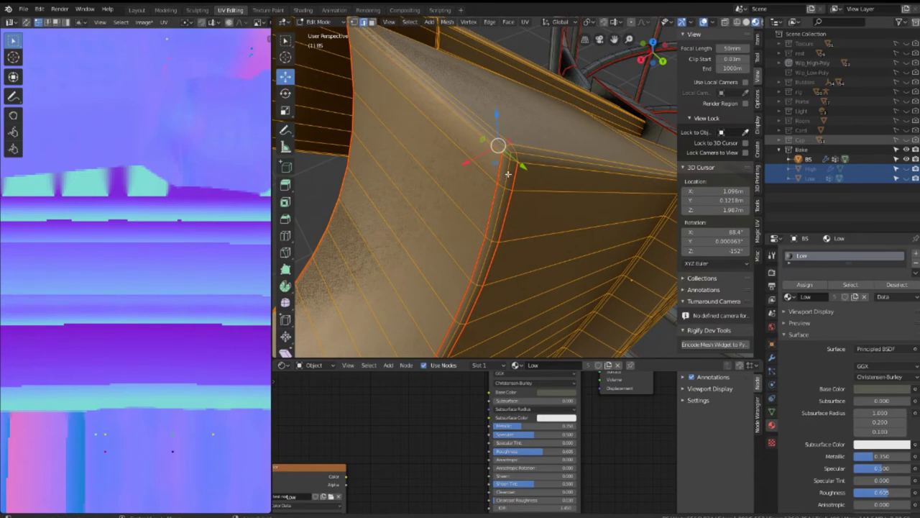
left_click(510, 178, "alt")
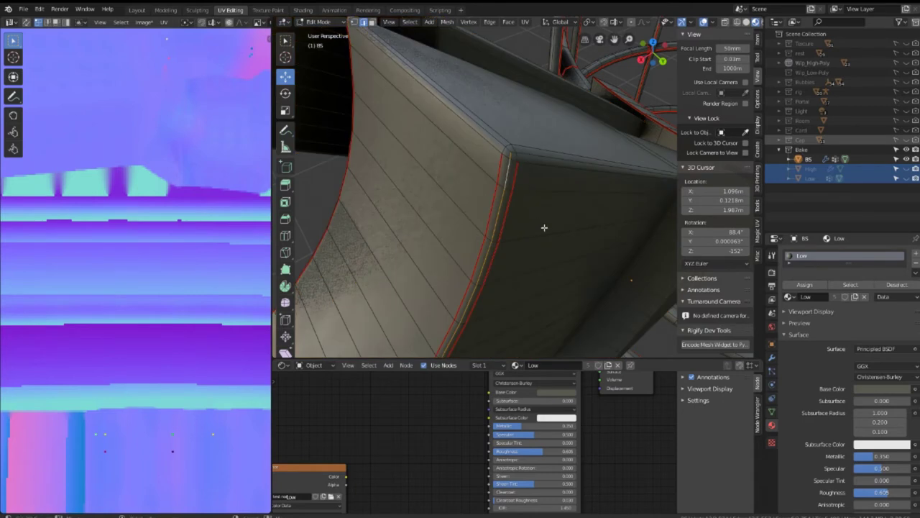
key("g")
key("g")
left_click(535, 163)
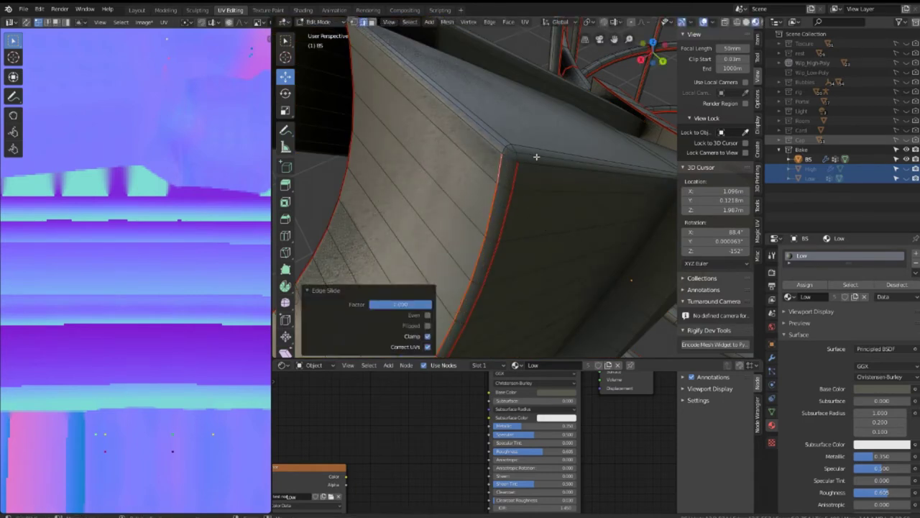
scroll(535, 157, "down", 5)
middle_click_drag(536, 156, 482, 194)
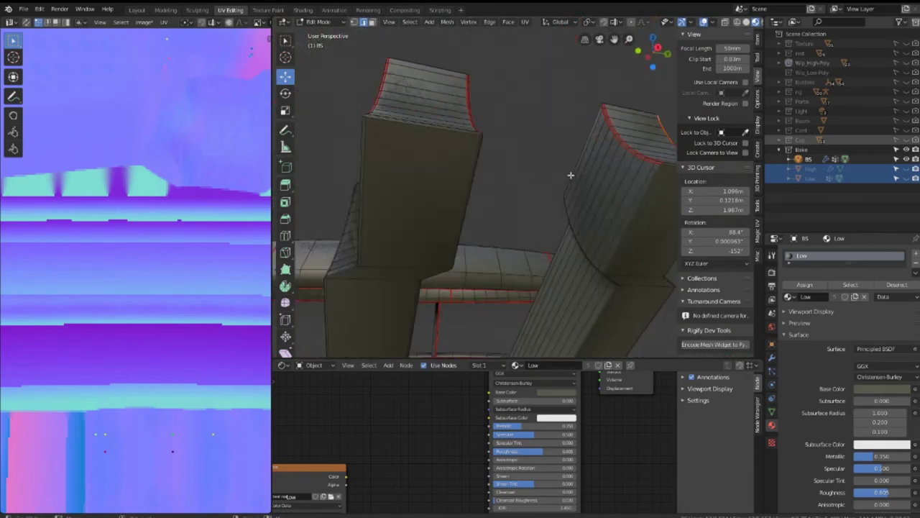
Select the linked leg geometry and mark its edges as seams.
key("a")
left_click(473, 172)
key("ctrl+l")
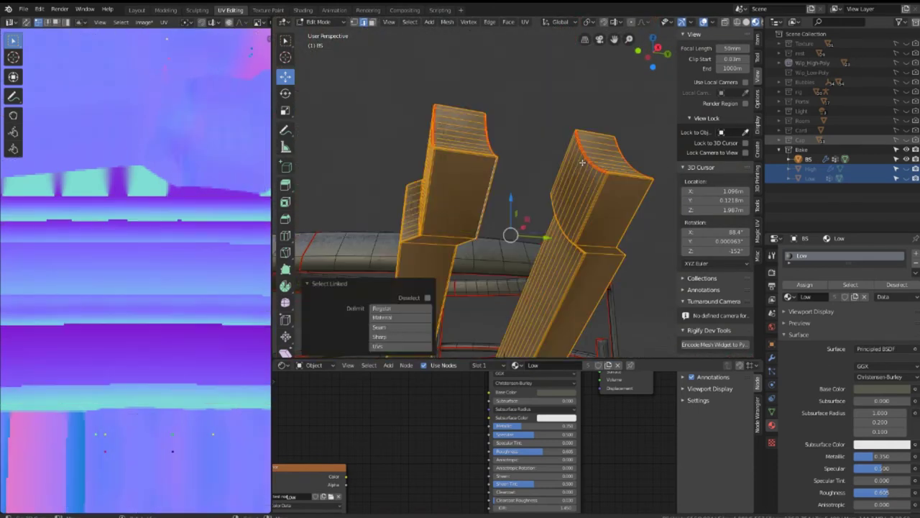
middle_click_drag(474, 172, 616, 196)
key("ctrl+e")
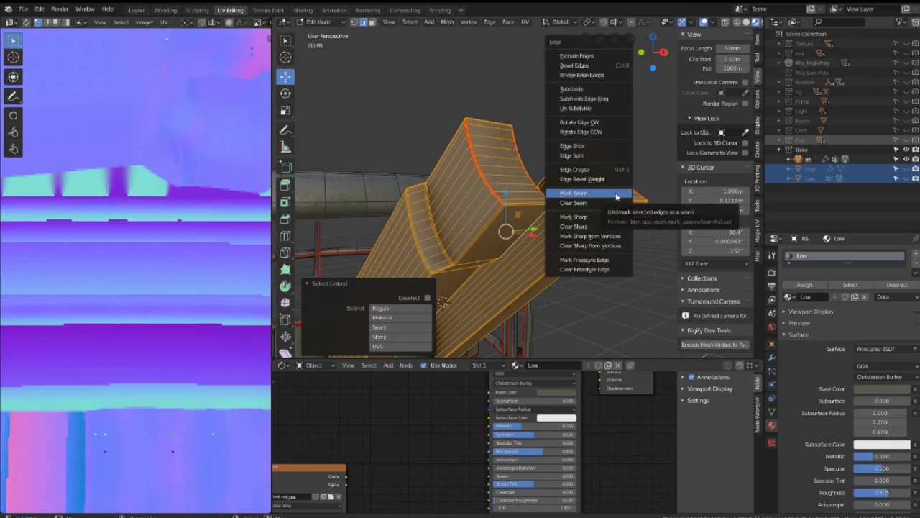
left_click(616, 193)
mouse_move(616, 192)
middle_mouse_down()
mouse_move(517, 216)
mouse_move(494, 250)
mouse_move(511, 164)
middle_mouse_up()
scroll(510, 222, "up", 3)
scroll(503, 230, "up", 2)
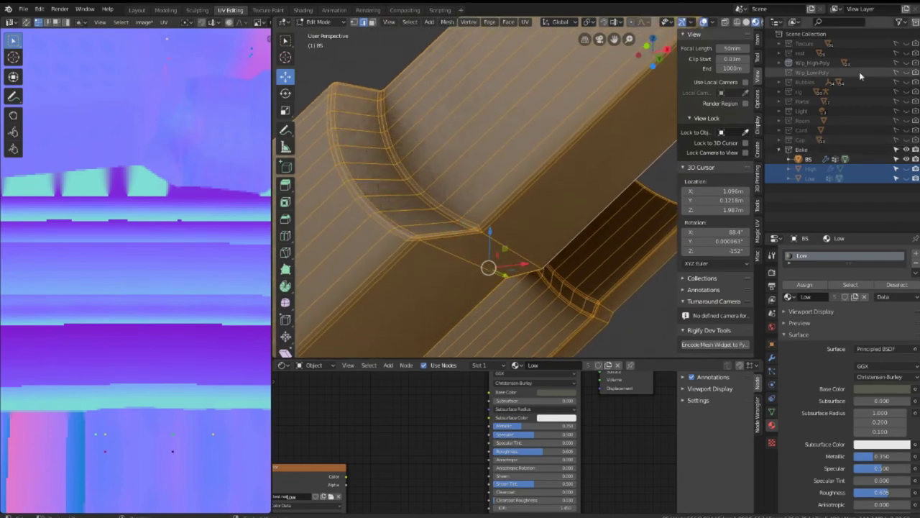
Collapse the extra edge loops on the curved piece with Merge Vertices > Collapse.
scroll(567, 111, "down", 3)
mouse_move(567, 111)
middle_mouse_down()
mouse_move(530, 151)
mouse_move(481, 122)
mouse_move(582, 166)
mouse_move(561, 162)
middle_mouse_up()
scroll(583, 167, "up", 2)
left_click(510, 139, "alt")
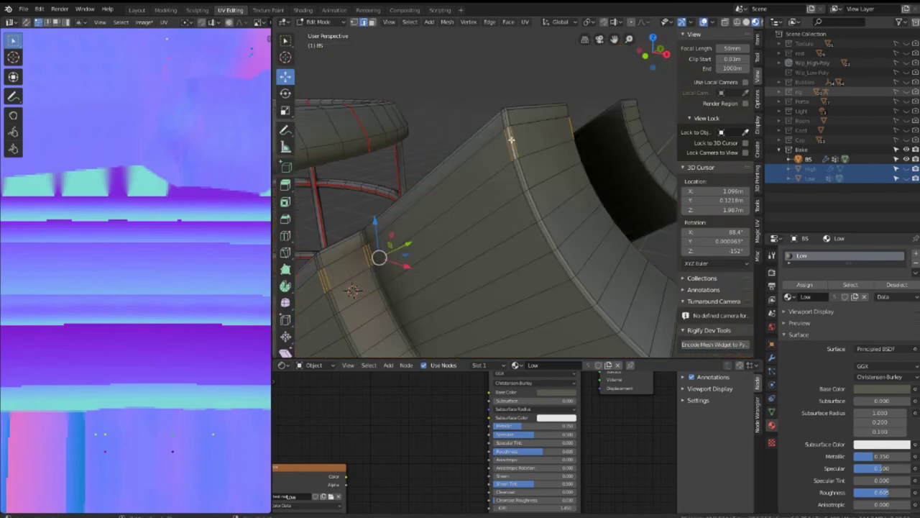
left_click(529, 193, "alt+shift")
scroll(576, 267, "down", 1)
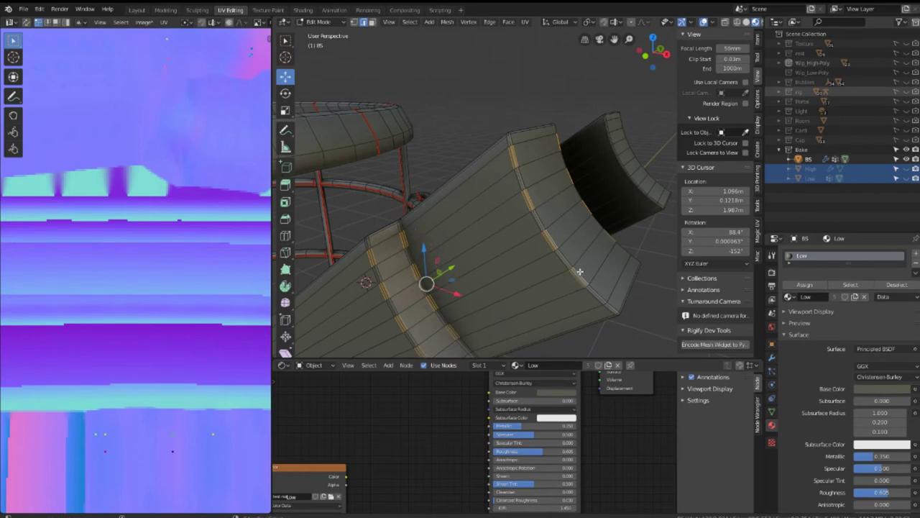
left_click(597, 289, "alt")
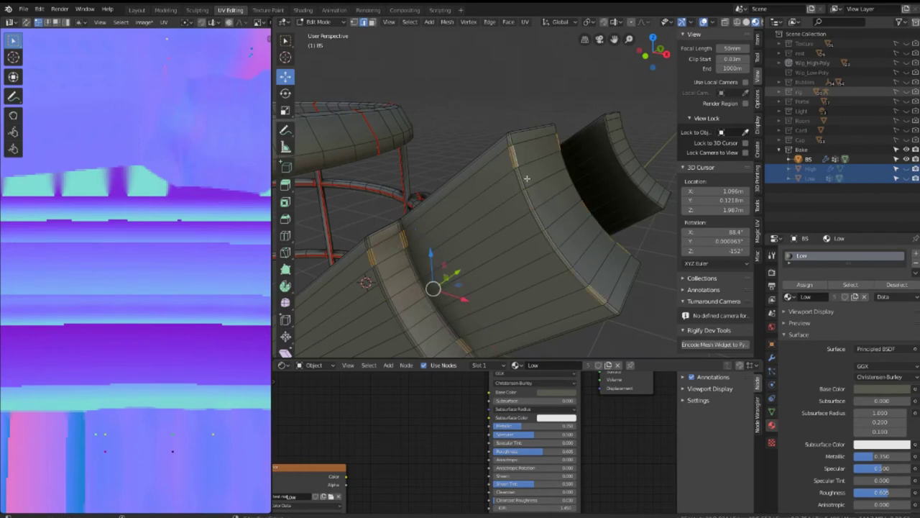
middle_click_drag(588, 237, 524, 209)
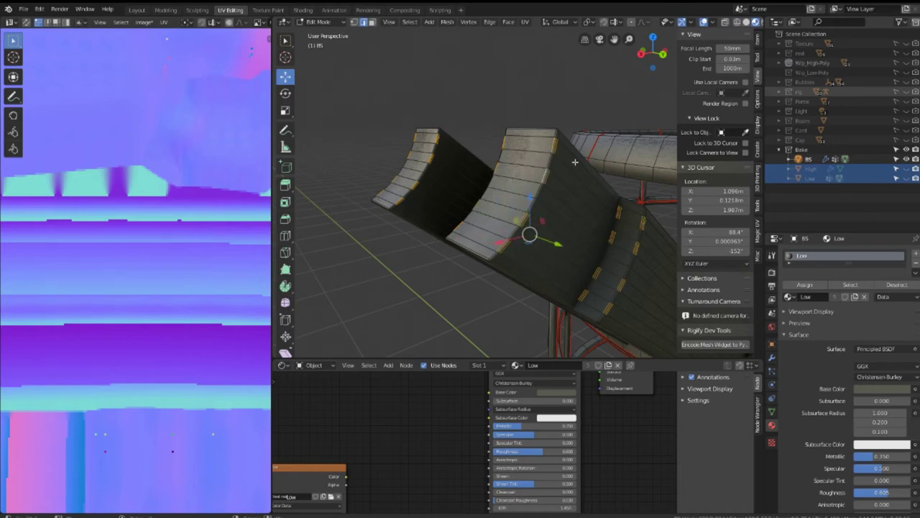
key("q")
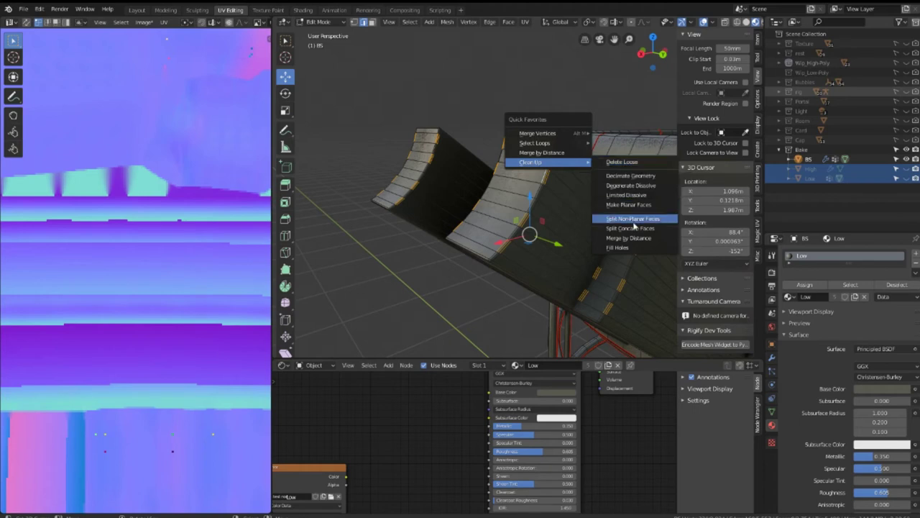
mouse_move(539, 133)
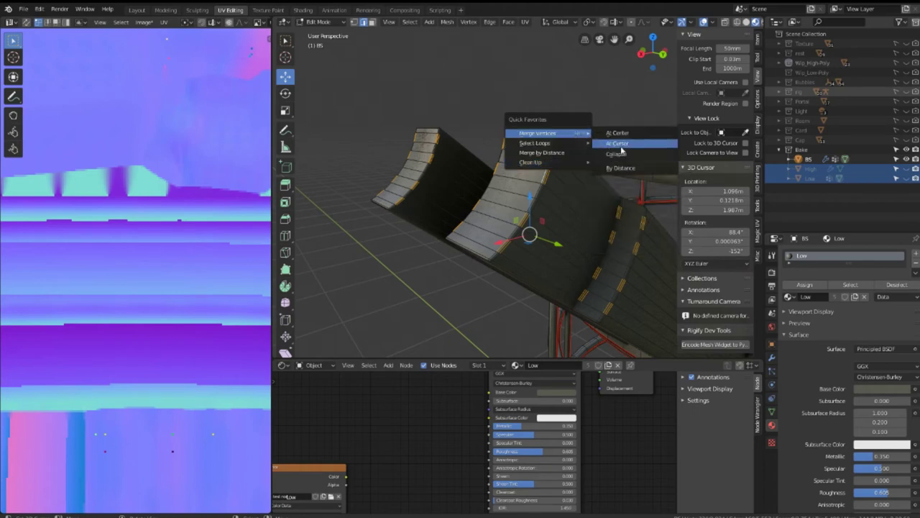
left_click(617, 153)
Slide an edge loop on the box piece by a 0.169 factor.
mouse_move(472, 188)
middle_mouse_down()
mouse_move(503, 143)
mouse_move(575, 226)
mouse_move(520, 169)
mouse_move(612, 240)
mouse_move(581, 209)
mouse_move(545, 225)
mouse_move(551, 192)
mouse_move(456, 232)
mouse_move(484, 242)
middle_mouse_up()
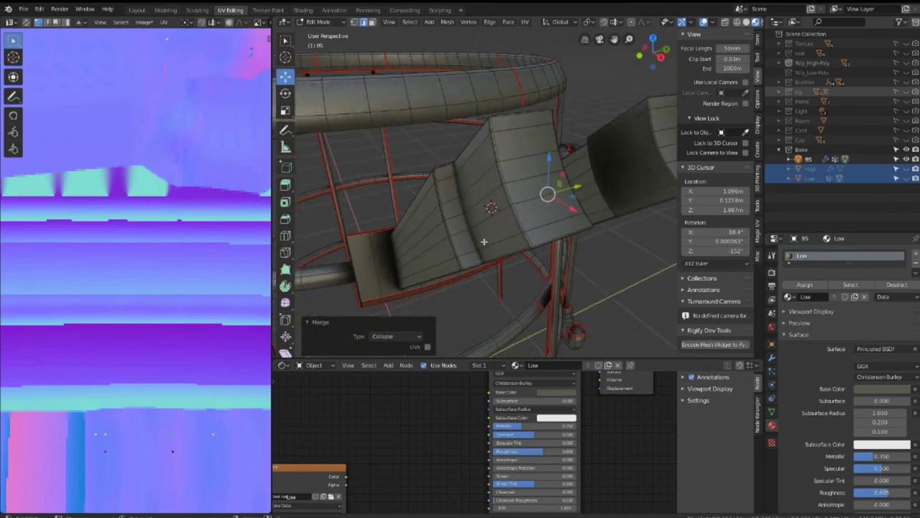
left_click(525, 157, "alt")
key("g")
key("g")
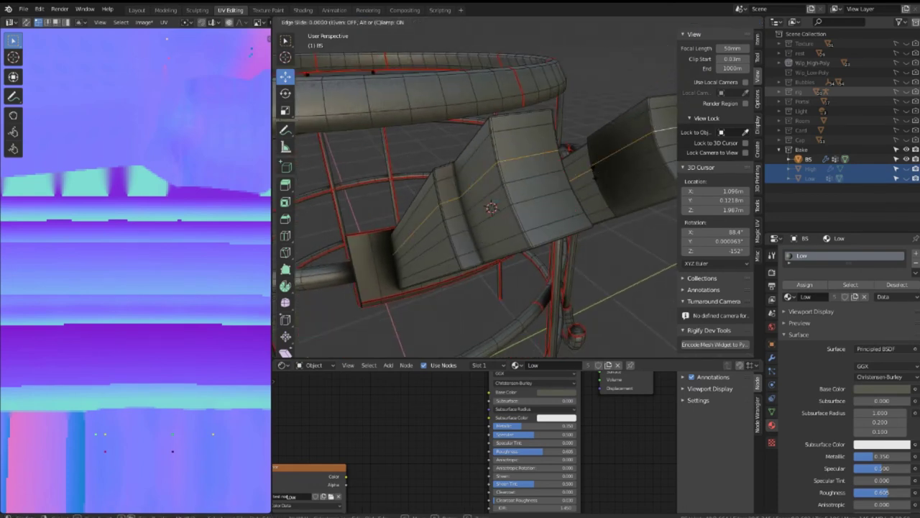
left_click(593, 170)
mouse_move(592, 170)
middle_mouse_down()
mouse_move(517, 197)
mouse_move(509, 212)
mouse_move(585, 218)
mouse_move(497, 237)
mouse_move(489, 203)
mouse_move(404, 213)
mouse_move(456, 181)
mouse_move(499, 134)
mouse_move(472, 154)
mouse_move(411, 148)
mouse_move(515, 107)
mouse_move(503, 137)
mouse_move(525, 174)
mouse_move(517, 189)
mouse_move(511, 184)
middle_mouse_up()
Slide the box's corner edge and diagonal edge fully onto their neighbours.
left_click(531, 174)
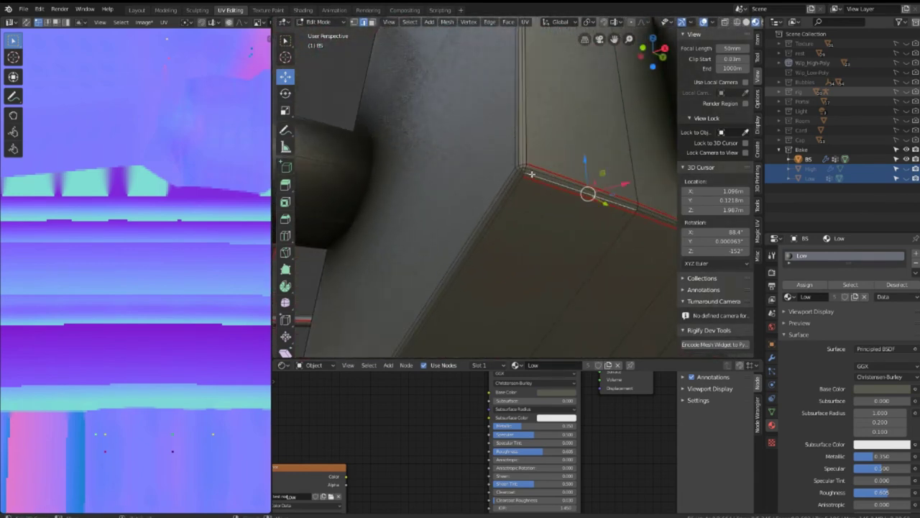
key("g")
key("g")
left_click(529, 179)
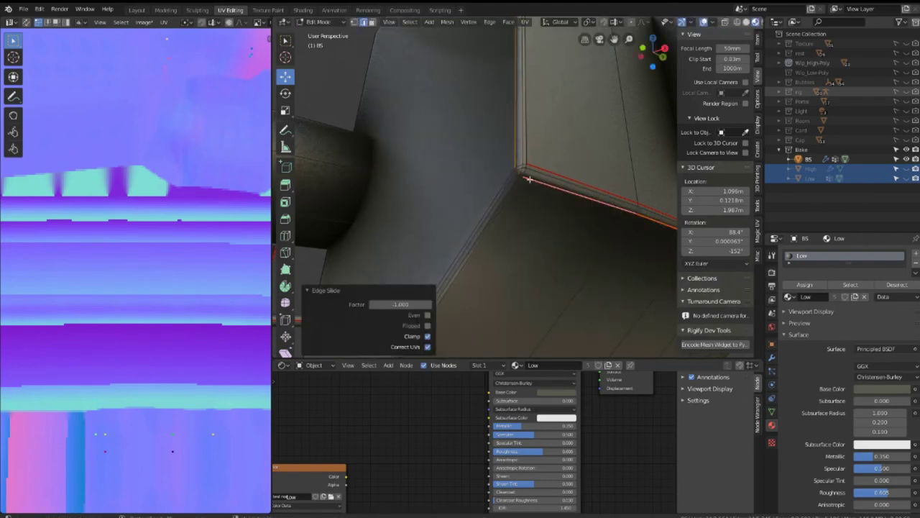
left_click(504, 188)
key("g")
key("g")
left_click(506, 190)
key("g")
key("g")
left_click(461, 193)
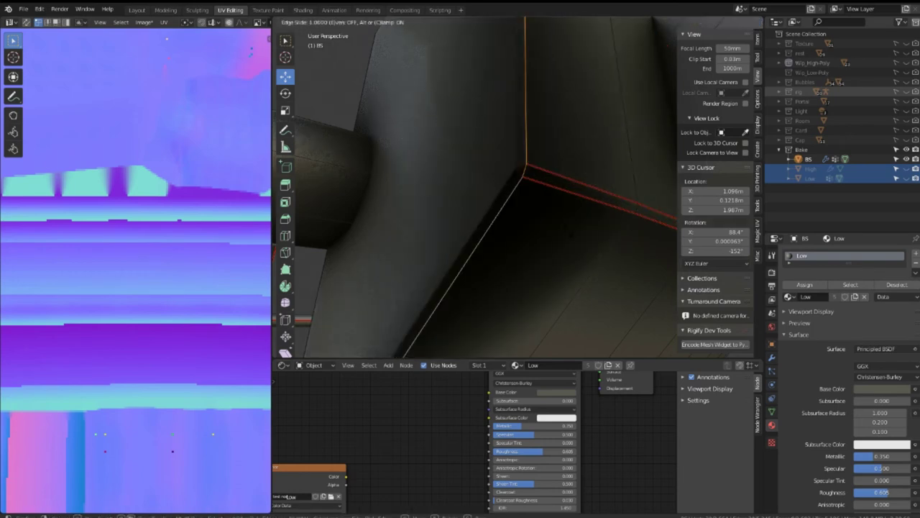
middle_click_drag(460, 193, 471, 216)
middle_click_drag(407, 184, 382, 195)
scroll(438, 184, "down", 3)
mouse_move(438, 184)
middle_mouse_down()
mouse_move(421, 179)
mouse_move(460, 125)
middle_mouse_up()
Switch the viewport to Solid shading and flip the edge slide to a 1.000 factor.
left_click(746, 23)
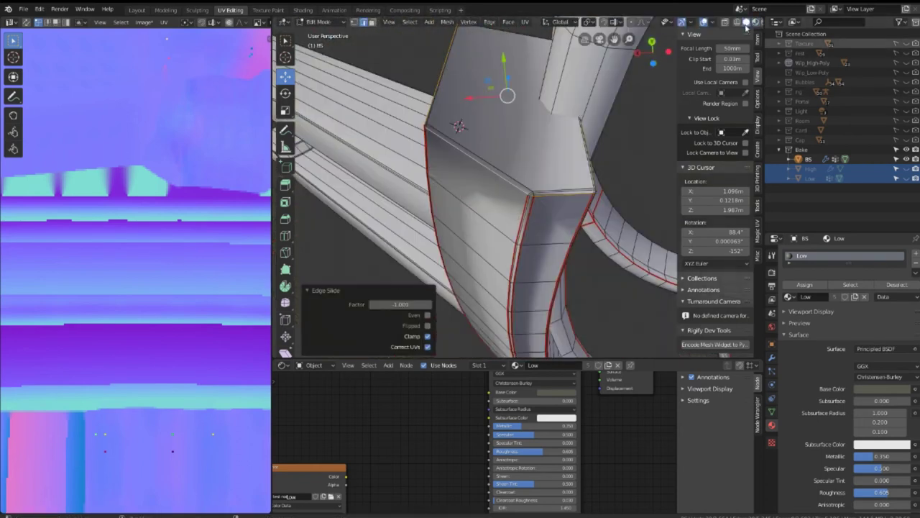
scroll(523, 170, "up", 2)
key("g")
key("g")
left_click(489, 158)
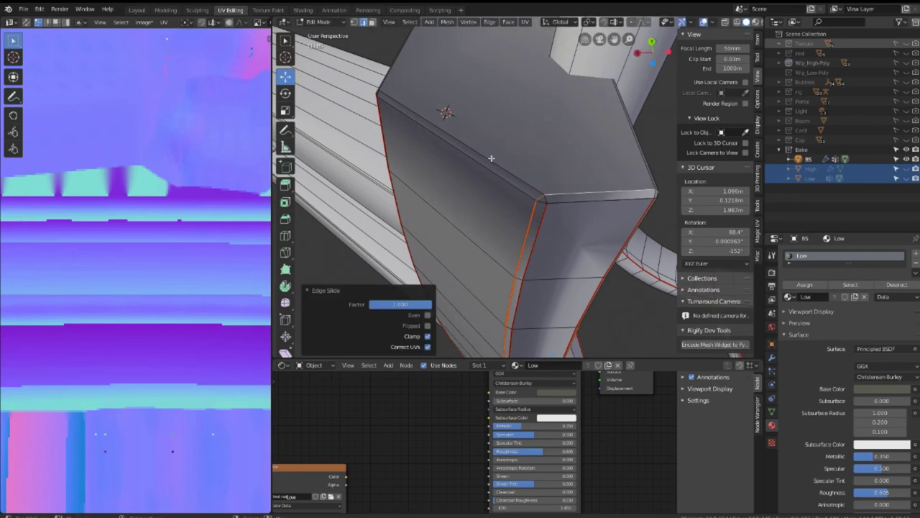
middle_click_drag(489, 159, 468, 164)
mouse_move(433, 220)
middle_mouse_down()
mouse_move(569, 281)
mouse_move(502, 255)
mouse_move(506, 195)
middle_mouse_up()
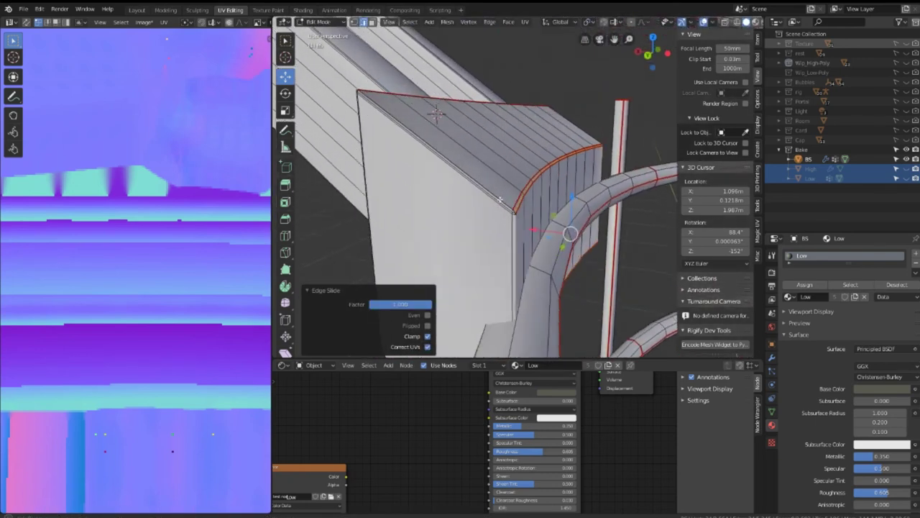
Slide two vertical corner edges of the box onto their neighbours.
left_click(472, 209)
key("g")
key("g")
left_click(487, 169)
left_click(495, 216)
key("g")
key("g")
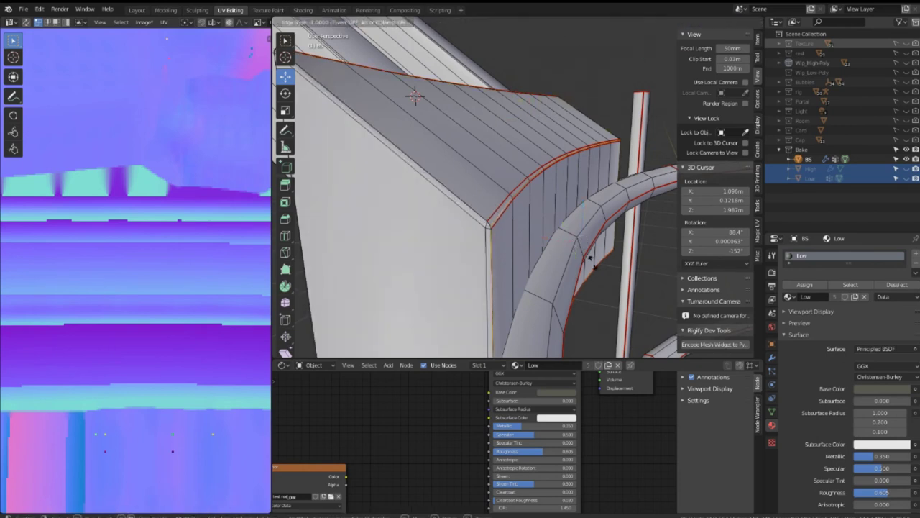
left_click(593, 264)
Slide the curved-end edge loops fully at 1.000, then select the plate piece.
key("g")
key("g")
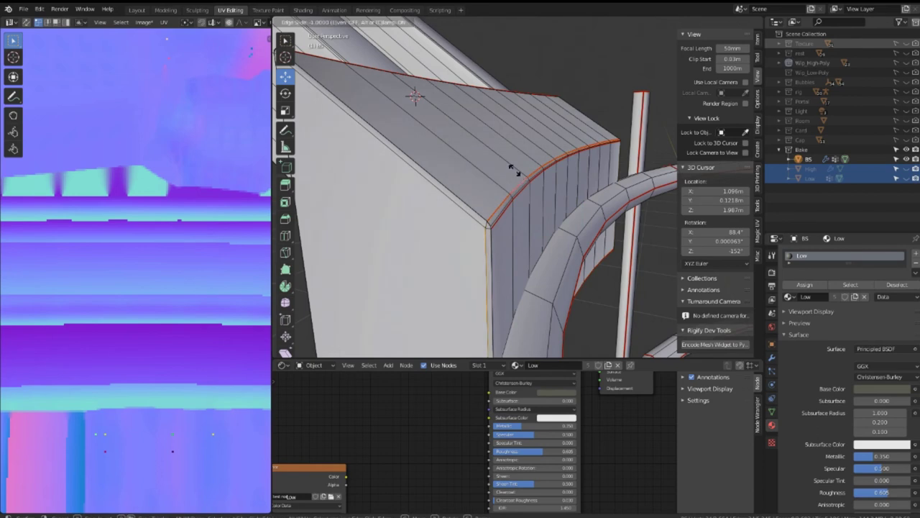
left_click(483, 129)
key("g")
key("g")
left_click(462, 157)
mouse_move(462, 157)
middle_mouse_down()
mouse_move(507, 167)
mouse_move(531, 190)
mouse_move(619, 185)
middle_mouse_up()
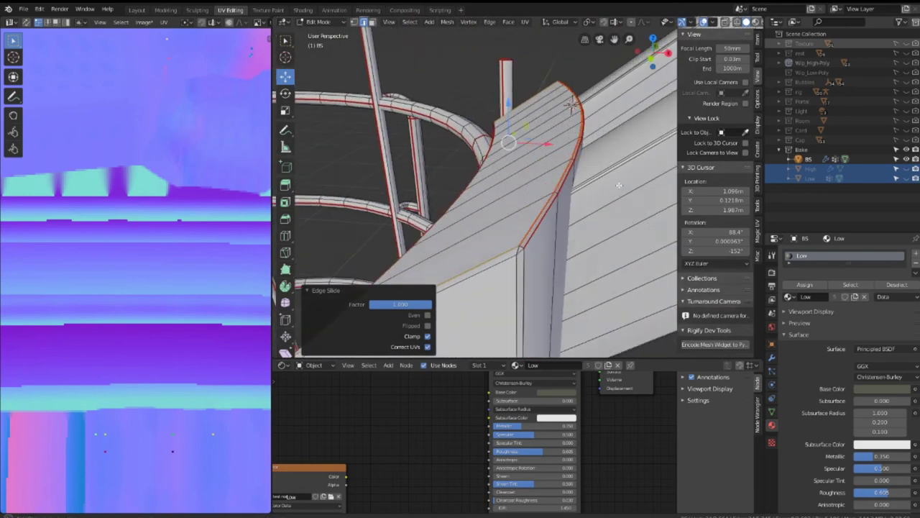
scroll(619, 185, "up", 5)
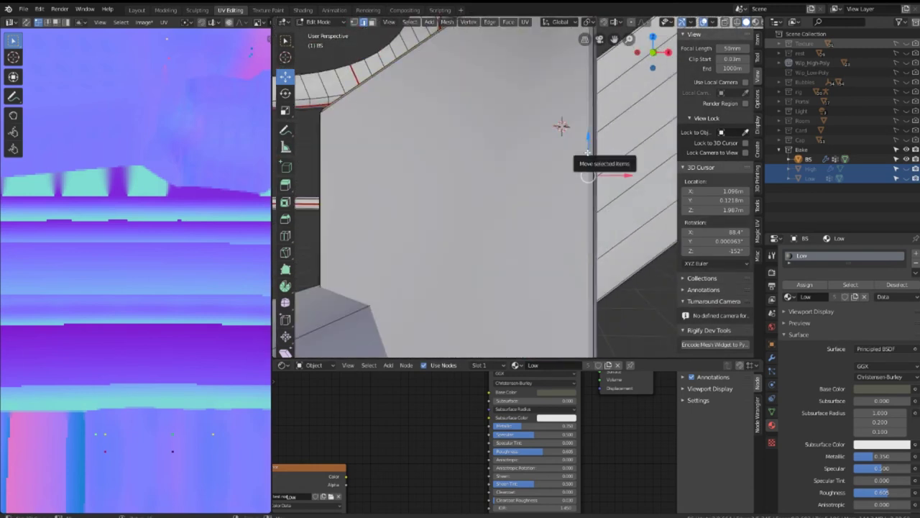
key("l")
scroll(587, 151, "down", 3)
Merge the plate's overlapping vertices with Merge by Distance and orbit to inspect the result.
right_click(588, 151)
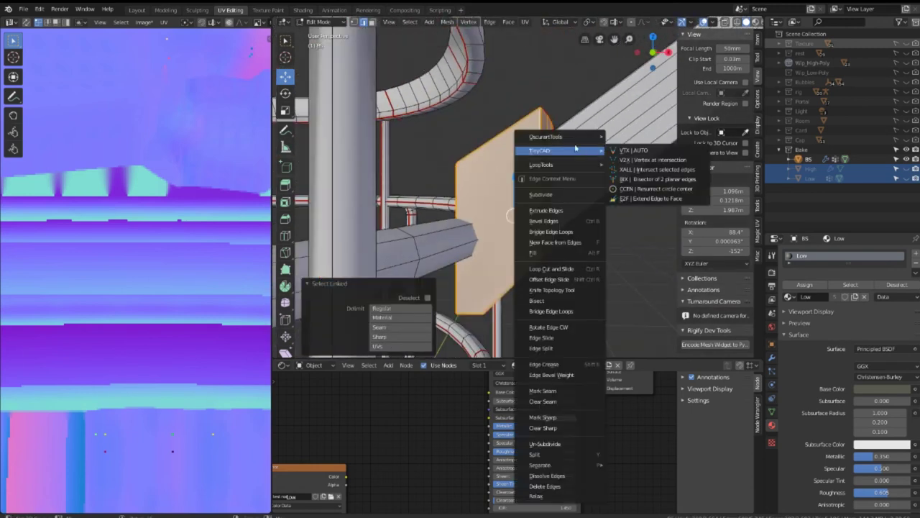
key("q")
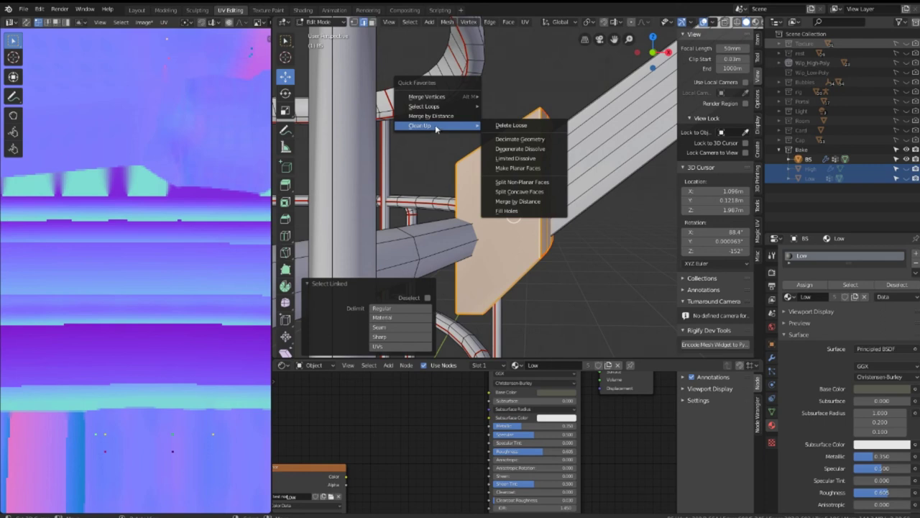
mouse_move(432, 125)
left_click(422, 113)
mouse_move(421, 113)
middle_mouse_down()
mouse_move(575, 186)
mouse_move(557, 156)
middle_mouse_up()
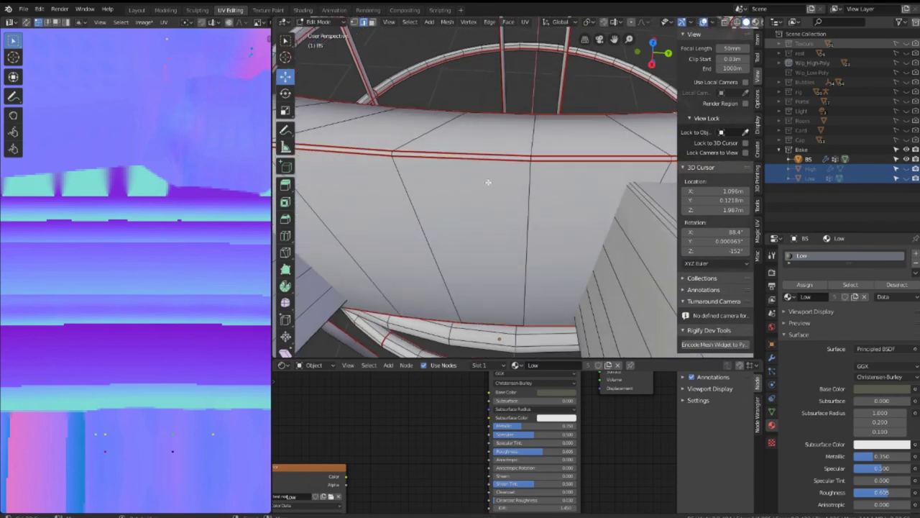
middle_click_drag(557, 197, 583, 208)
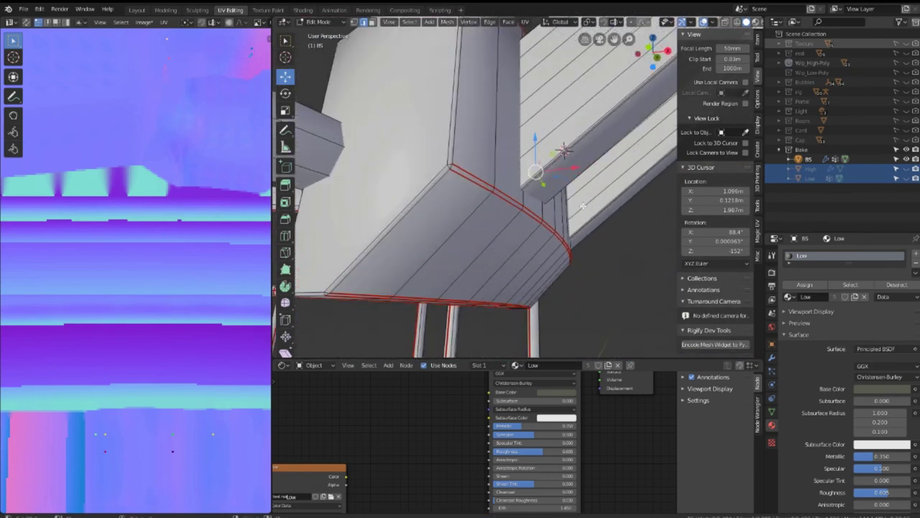
mouse_move(454, 184)
middle_mouse_down()
mouse_move(493, 168)
mouse_move(570, 172)
middle_mouse_up()
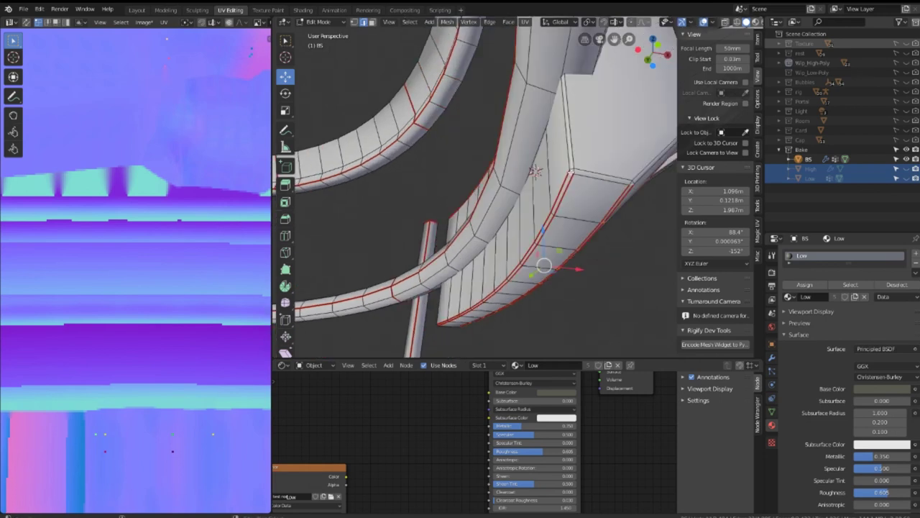
middle_click_drag(583, 139, 575, 196)
mouse_move(532, 234)
middle_mouse_down()
mouse_move(565, 239)
mouse_move(498, 226)
middle_mouse_up()
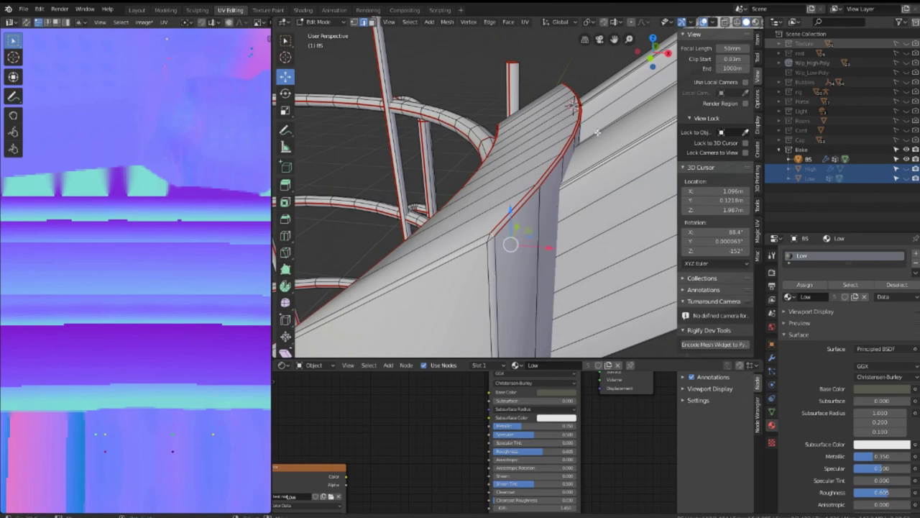
mouse_move(597, 132)
middle_mouse_down()
mouse_move(514, 205)
mouse_move(494, 209)
middle_mouse_up()
Select the linked plate piece, mark its edges sharp, then clear the selection.
key("l")
key("ctrl+e")
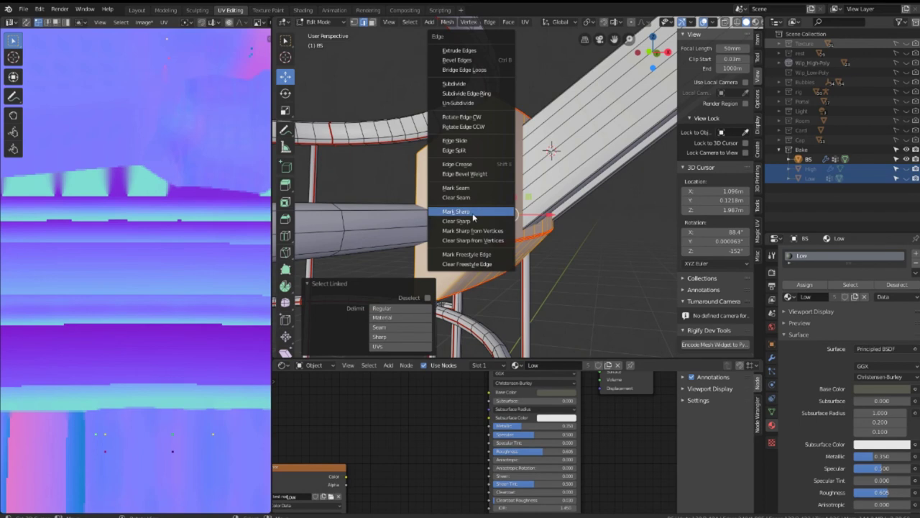
left_click(469, 212)
middle_click_drag(475, 195, 591, 135)
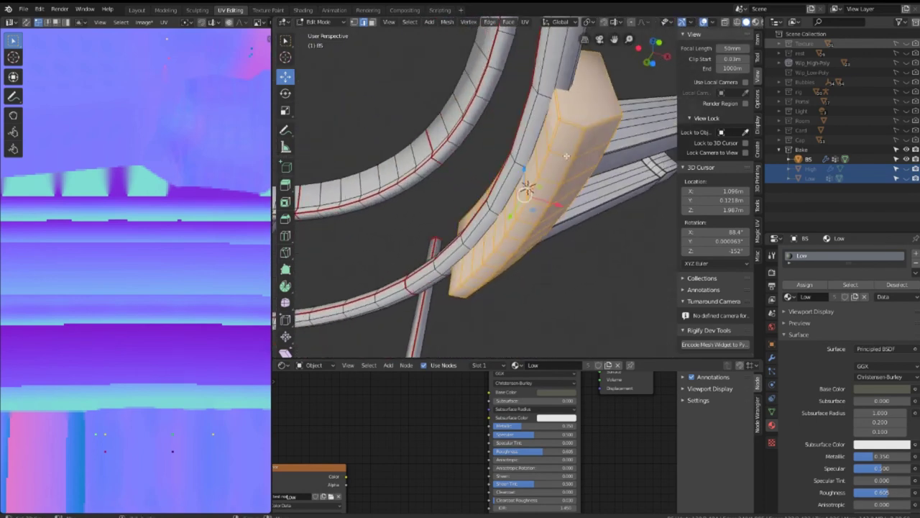
key("alt+a")
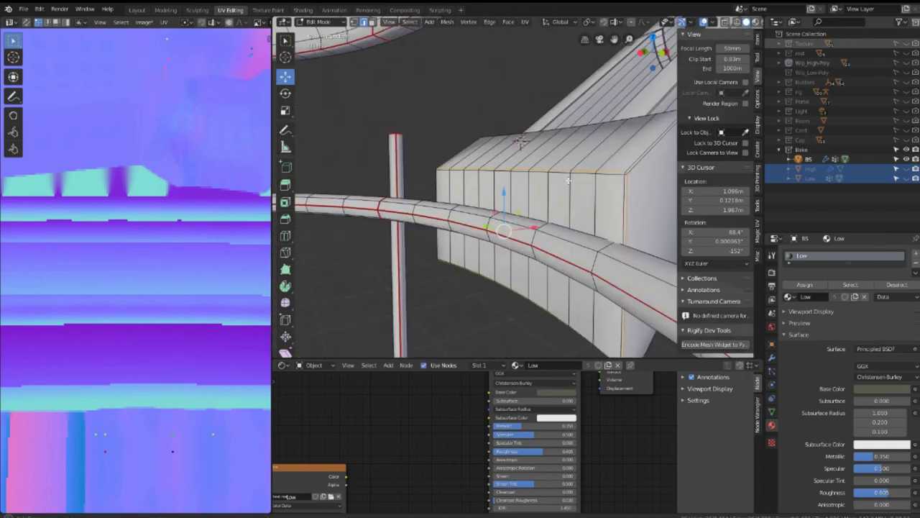